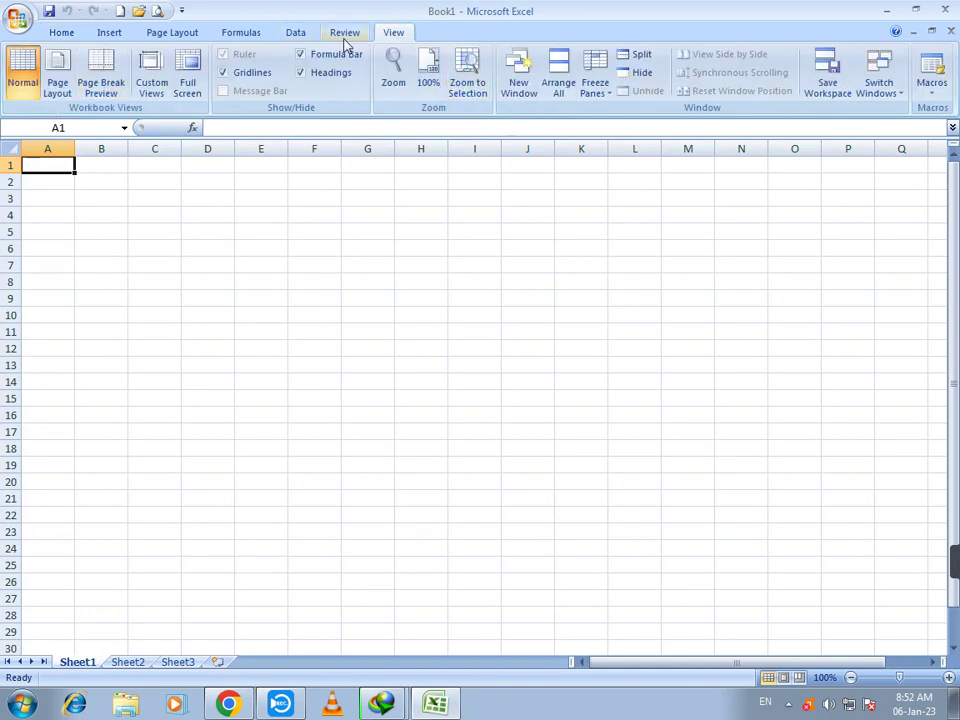
left_click(342, 34)
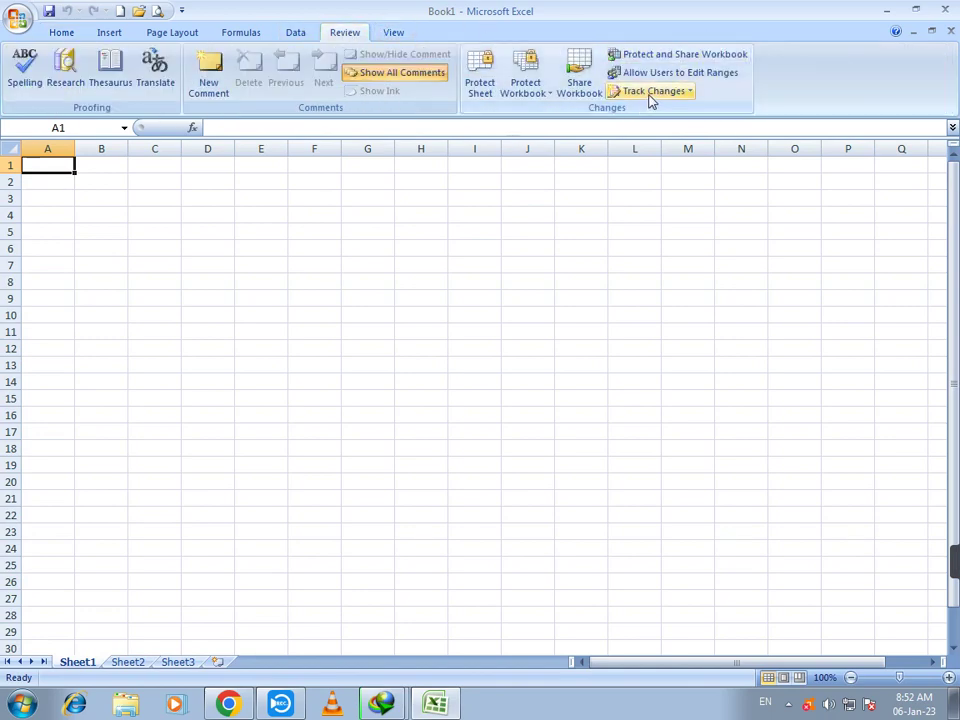
left_click(395, 36)
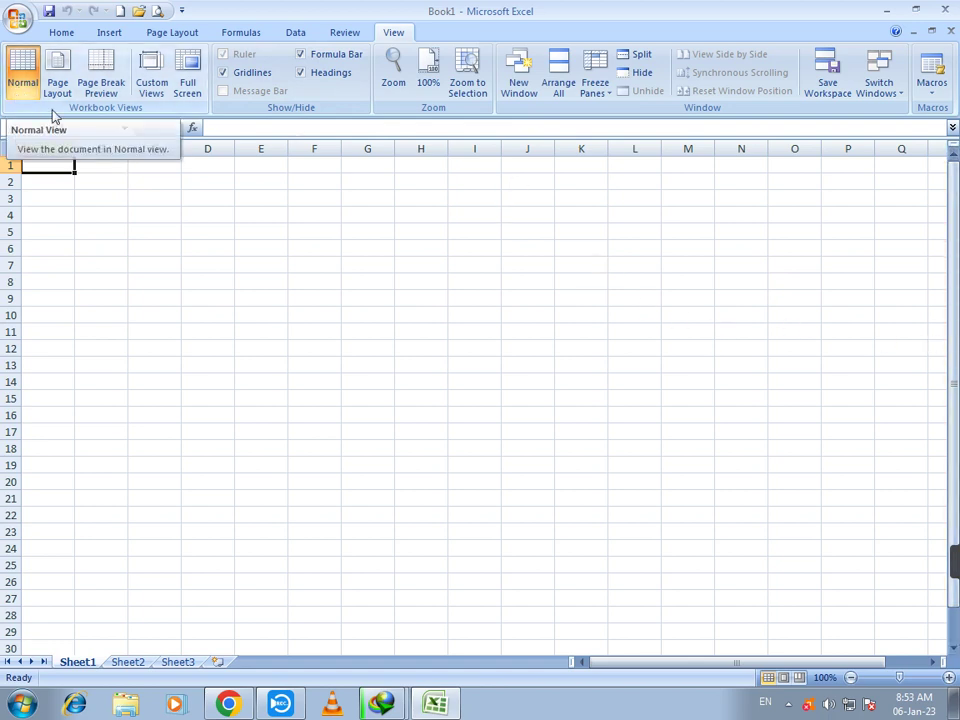
left_click_drag(100, 215, 470, 466)
left_click(668, 401)
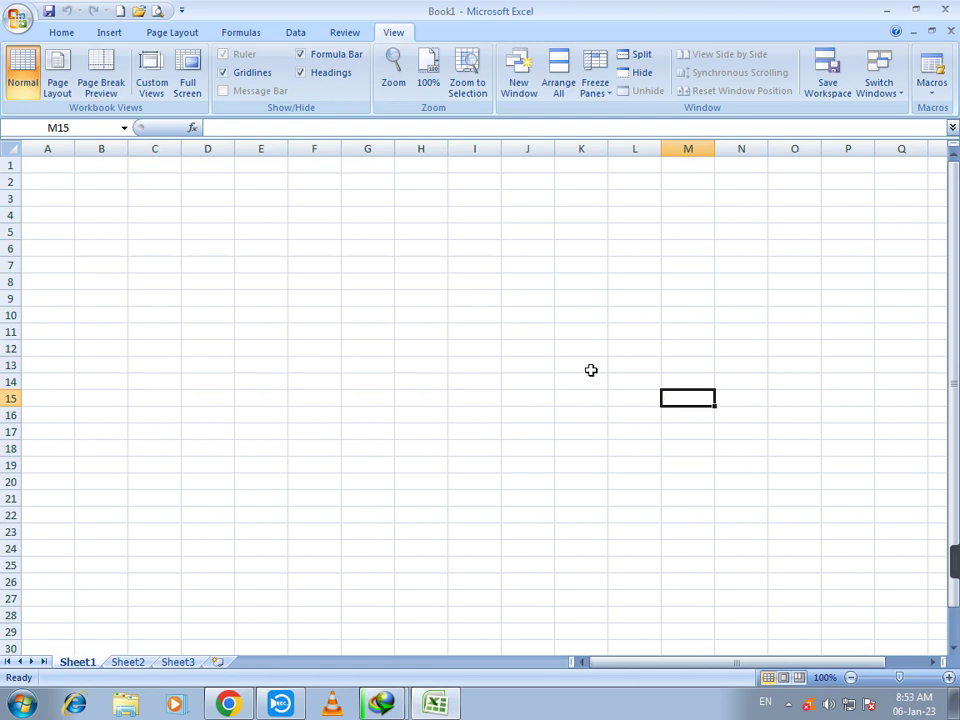
Step: Show Sheet1 in Page Layout view and look through its page divisions
left_click(58, 66)
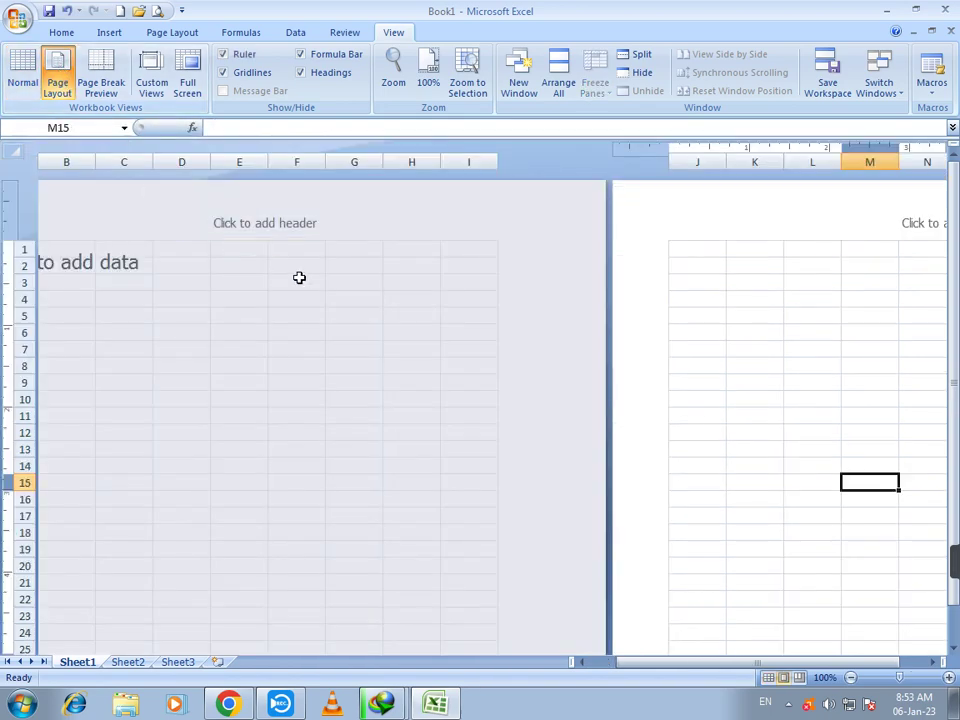
scroll(295, 352, "down", 4)
scroll(295, 354, "down", 14)
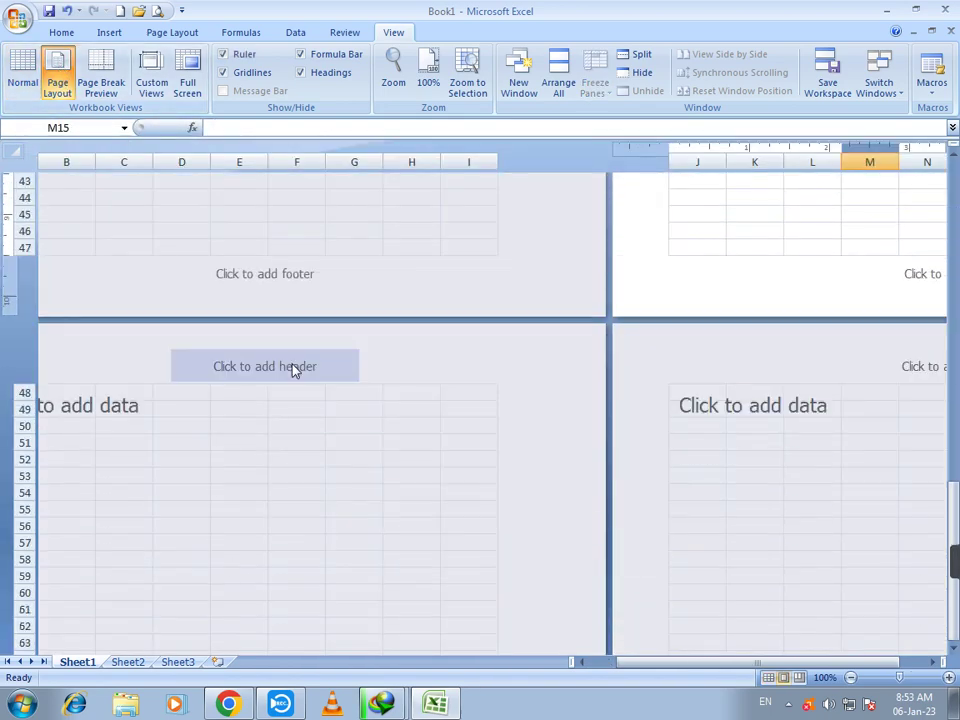
scroll(294, 369, "up", 6)
scroll(852, 300, "up", 12)
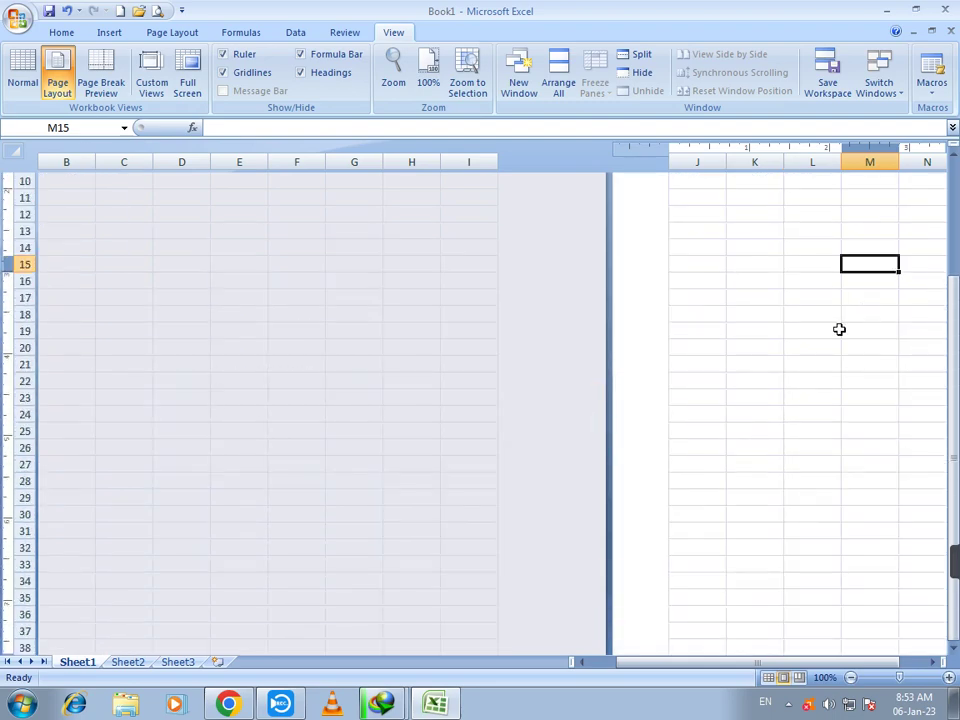
Step: Examine the first page from column A, including its header and footer areas and the neighbouring pages
left_click(242, 268)
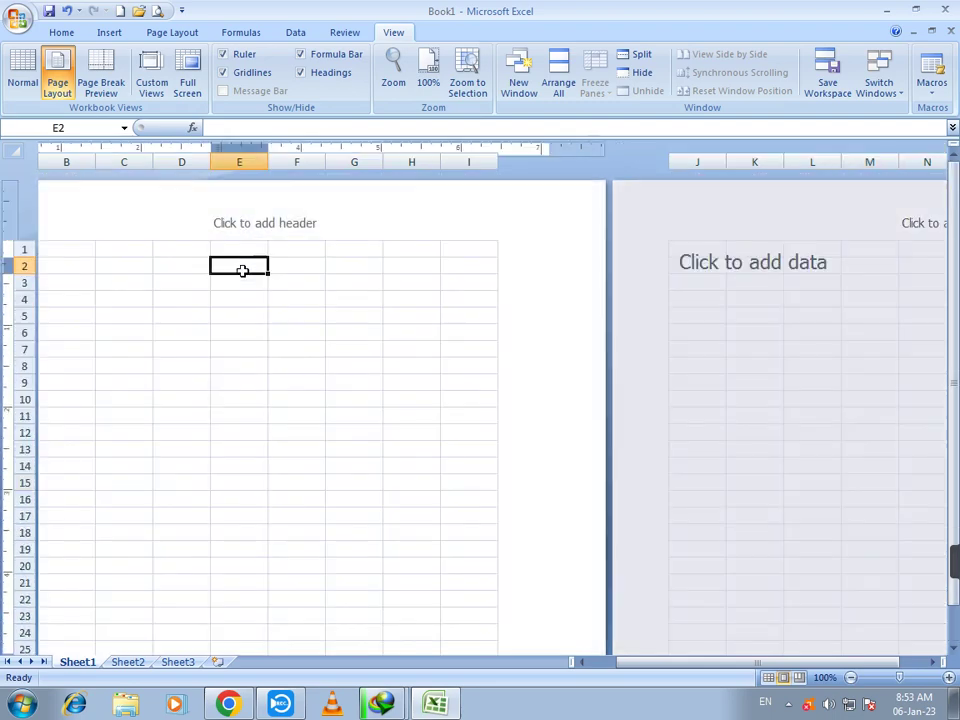
scroll(447, 360, "down", 20)
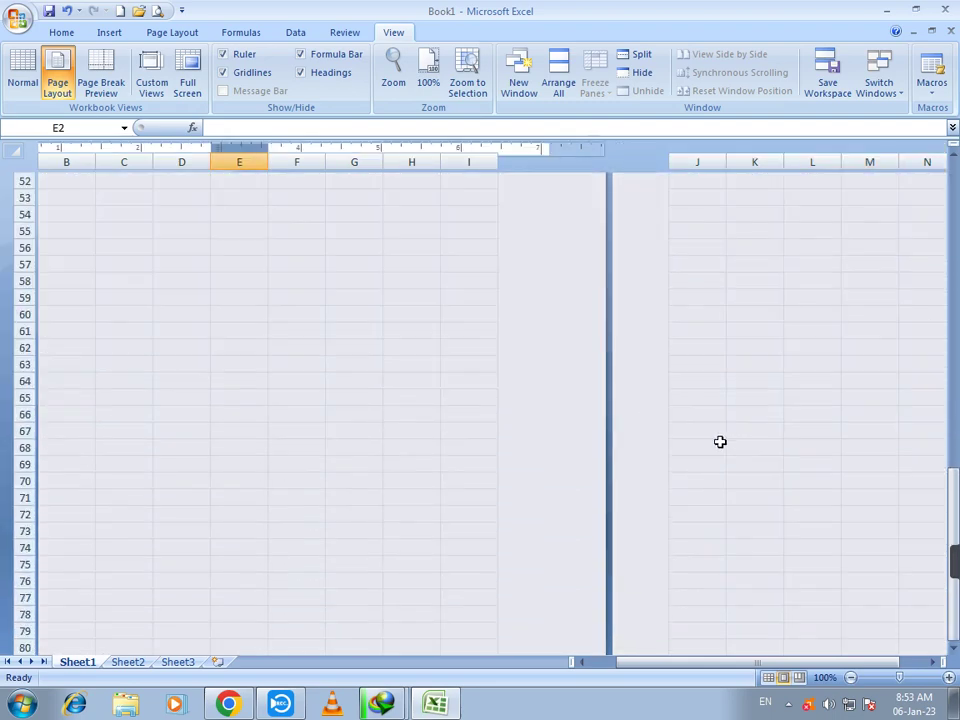
scroll(690, 442, "down", 3)
scroll(666, 441, "up", 20)
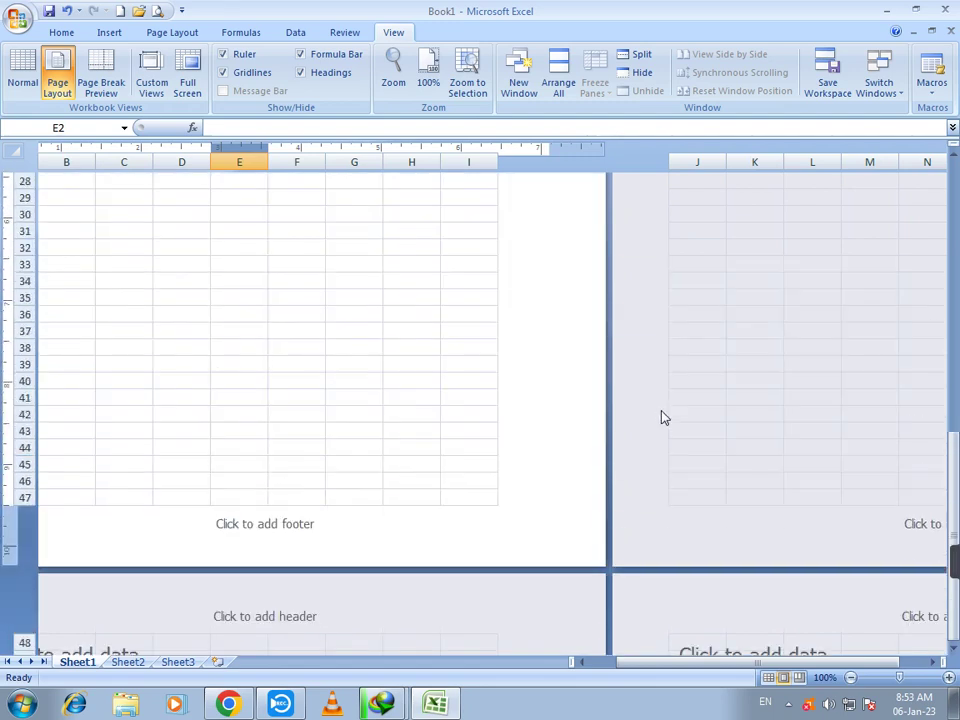
scroll(553, 373, "up", 5)
left_click(105, 298)
left_click(66, 282)
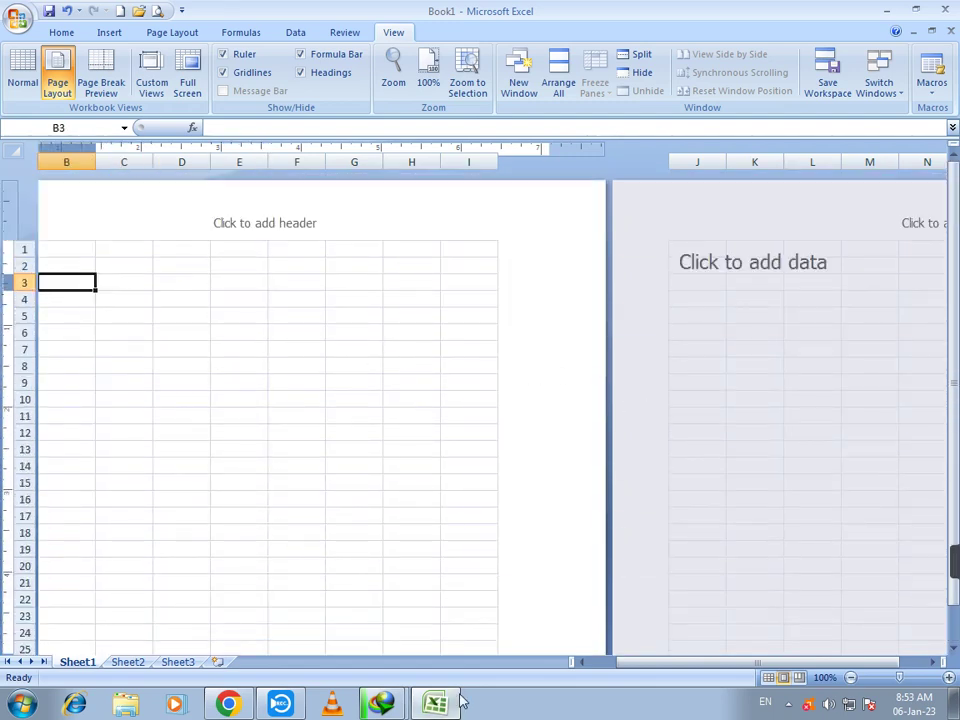
left_click_drag(634, 664, 560, 680)
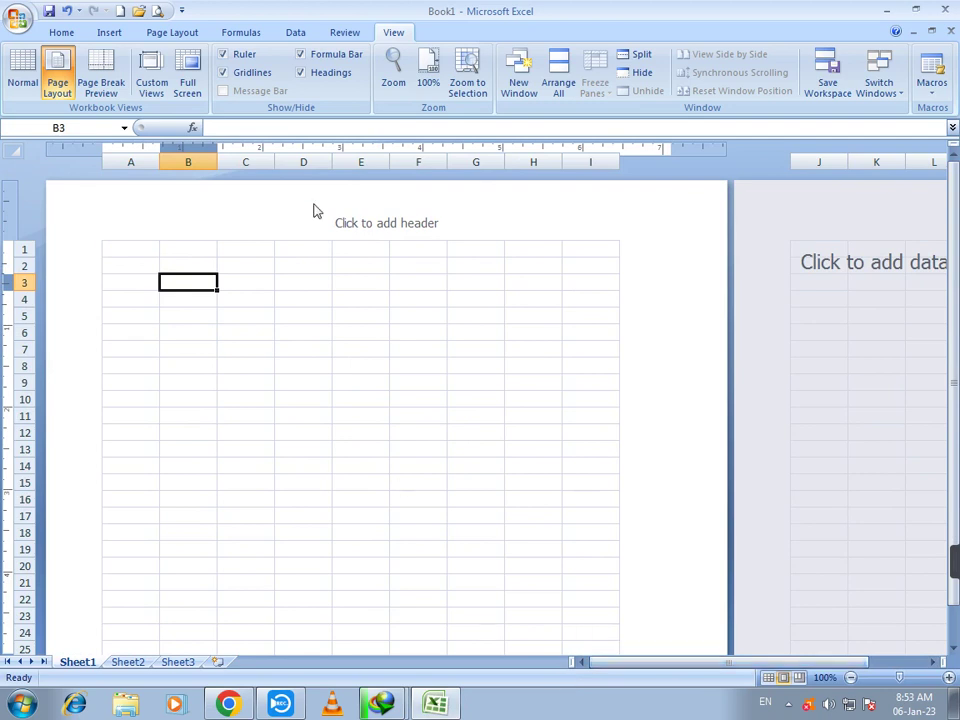
scroll(506, 437, "down", 10)
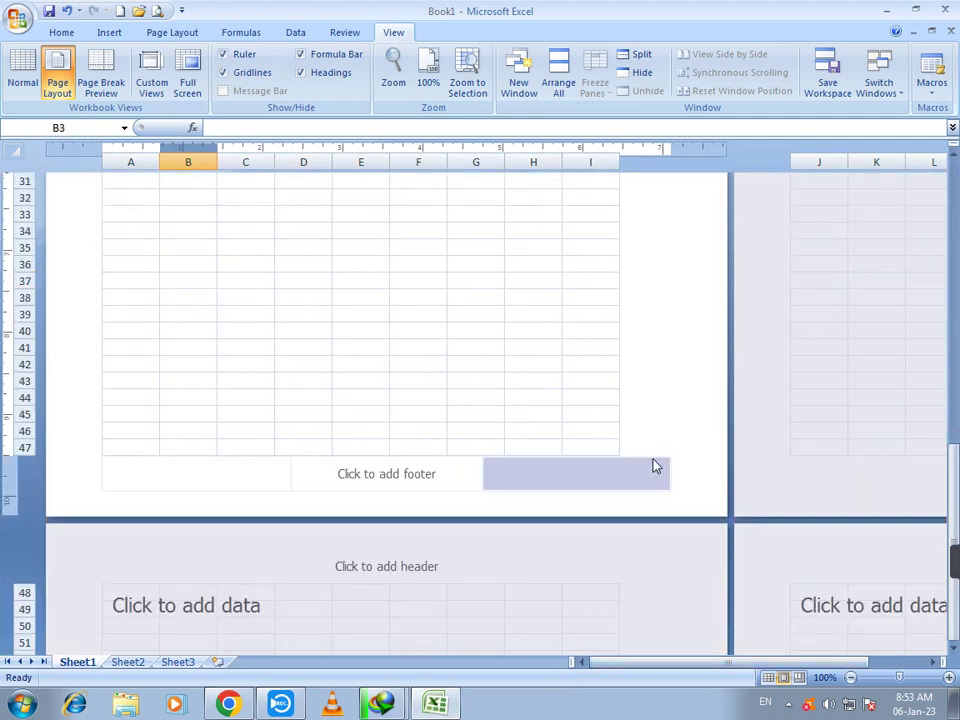
scroll(467, 452, "up", 10)
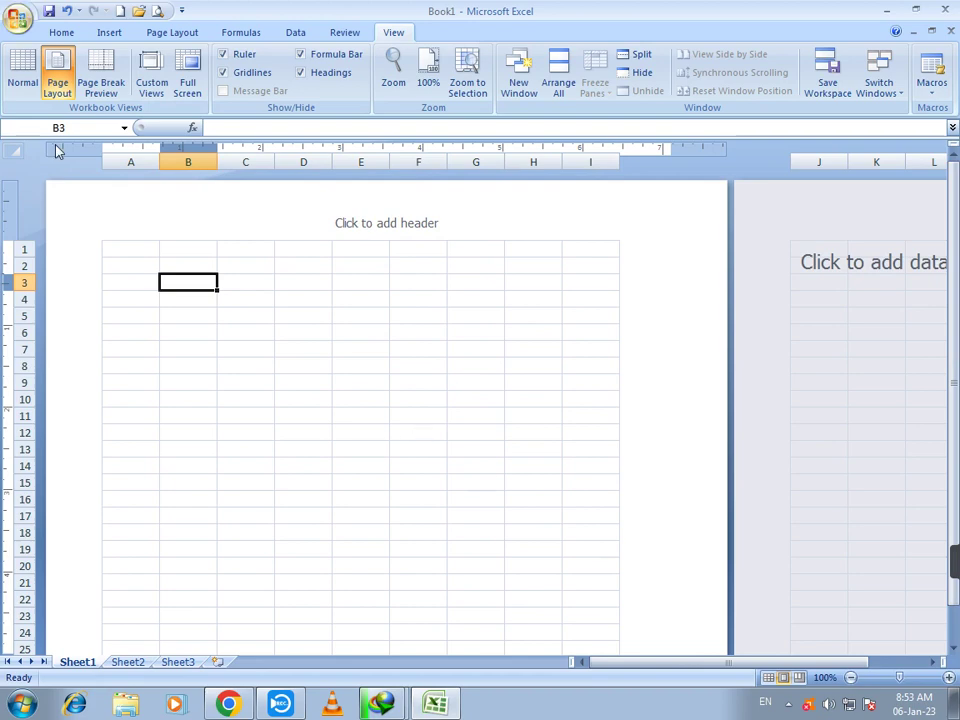
Step: Return the sheet to Normal view, dismiss the download notification and select cell A1
left_click(24, 66)
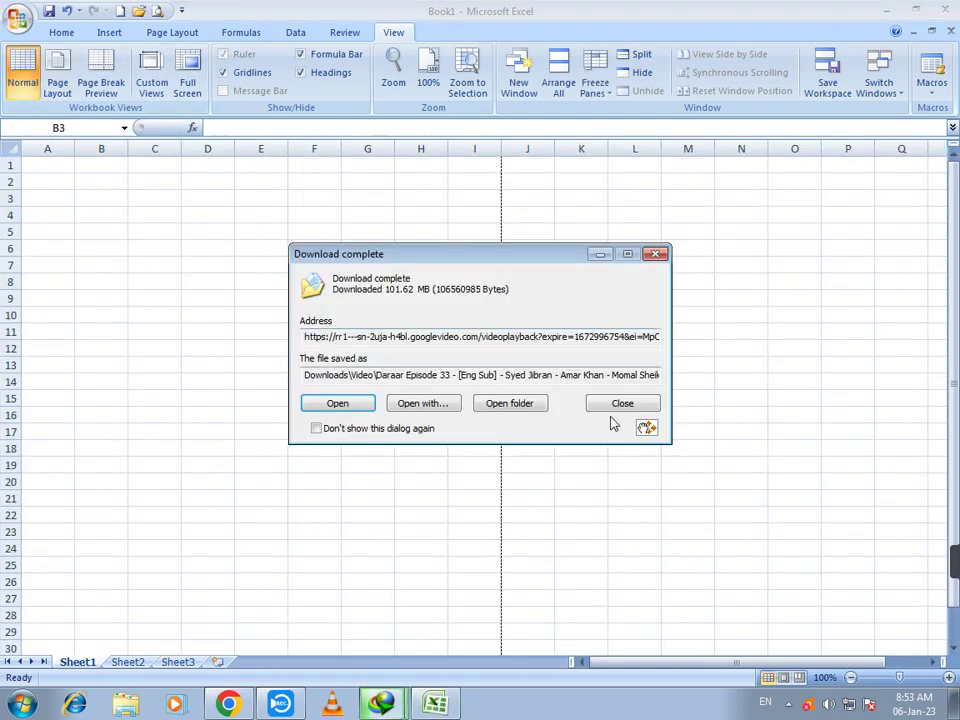
left_click(612, 403)
left_click(44, 176)
left_click(47, 163)
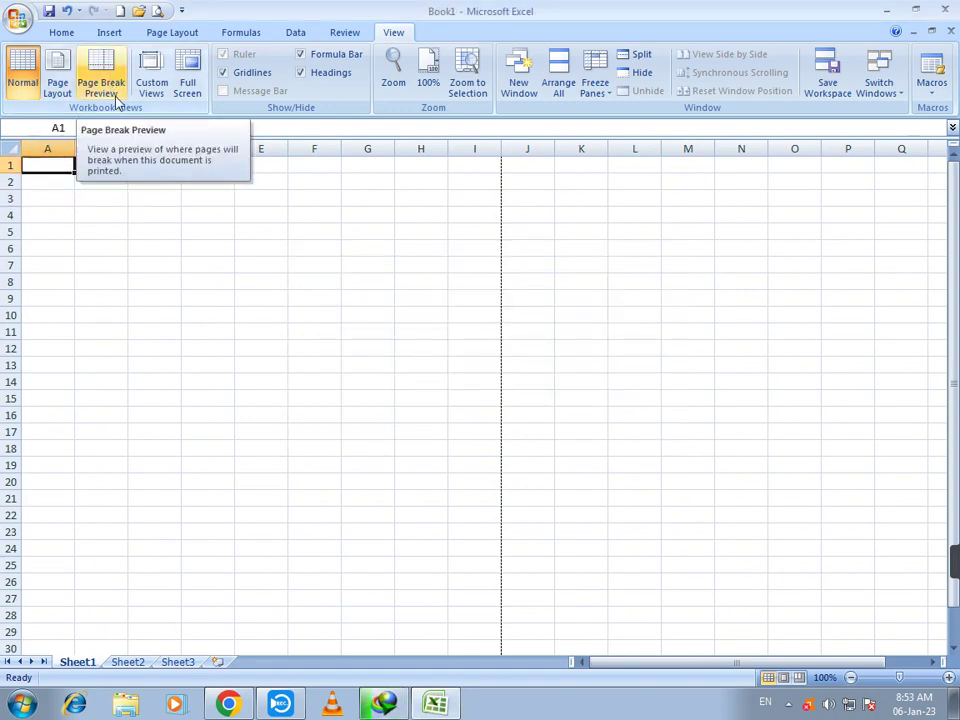
Step: Fill every cell of the range A1:I23 with the text Oxford
left_click_drag(61, 167, 468, 533)
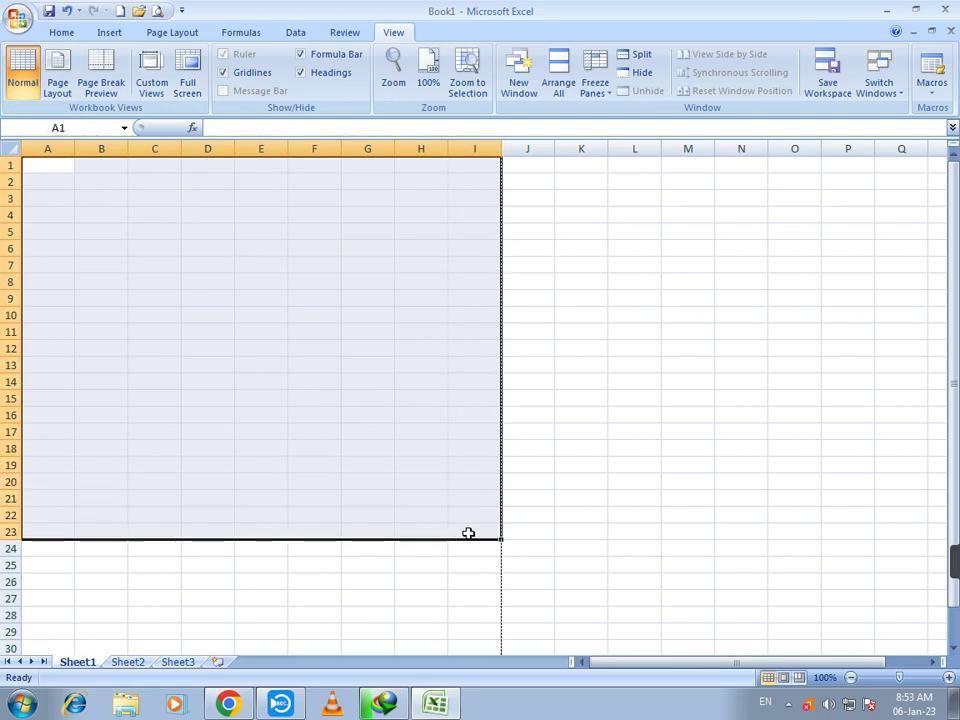
type("ord")
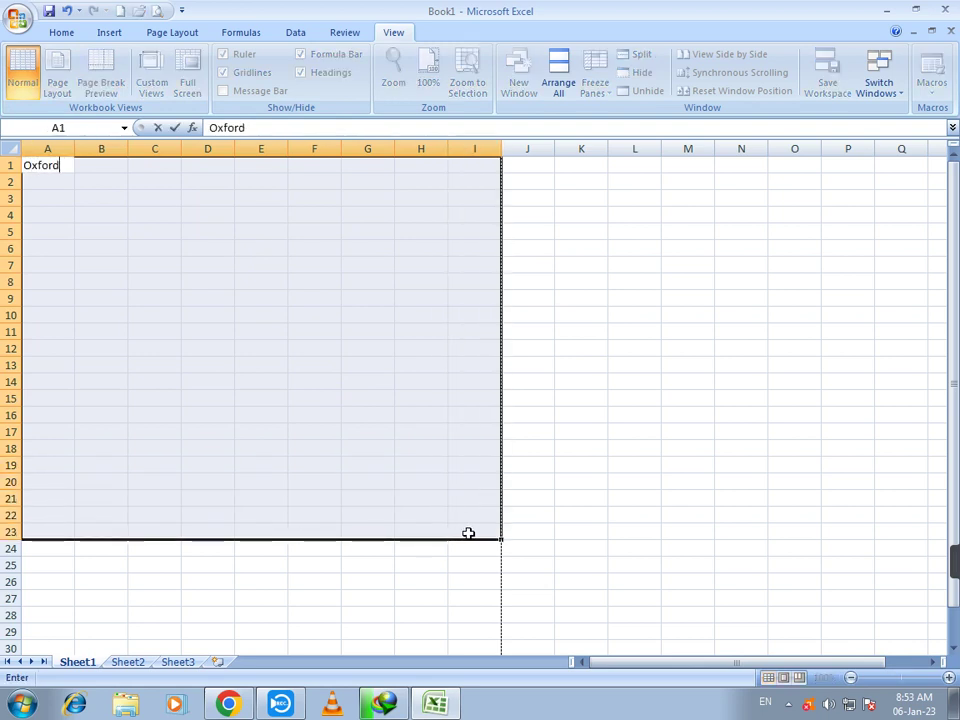
key("ctrl+Return")
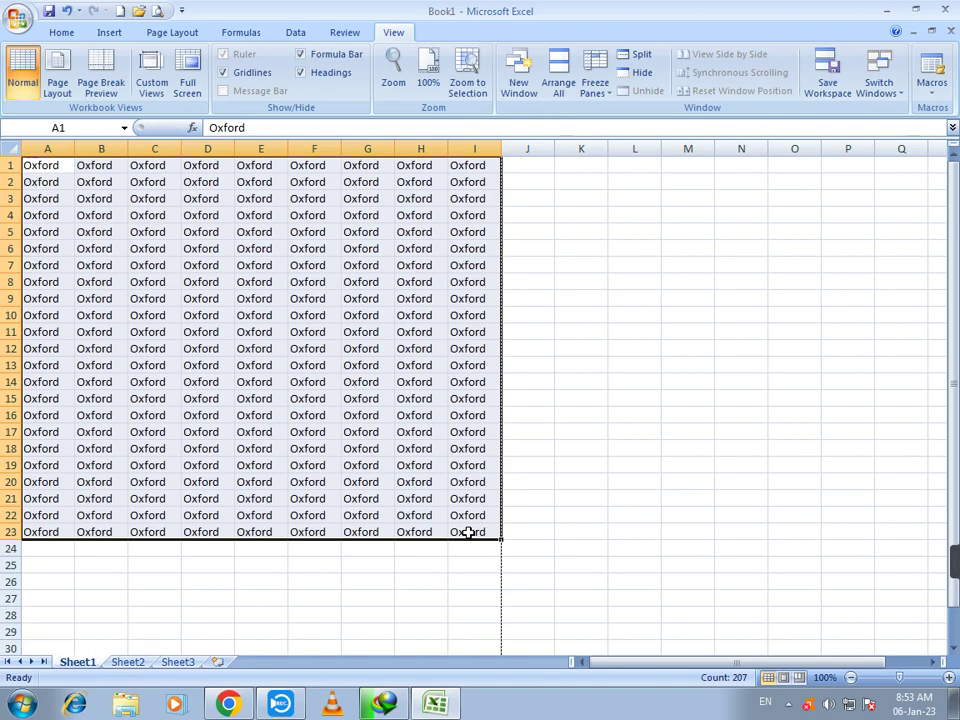
left_click(148, 219)
left_click_drag(54, 164, 155, 248)
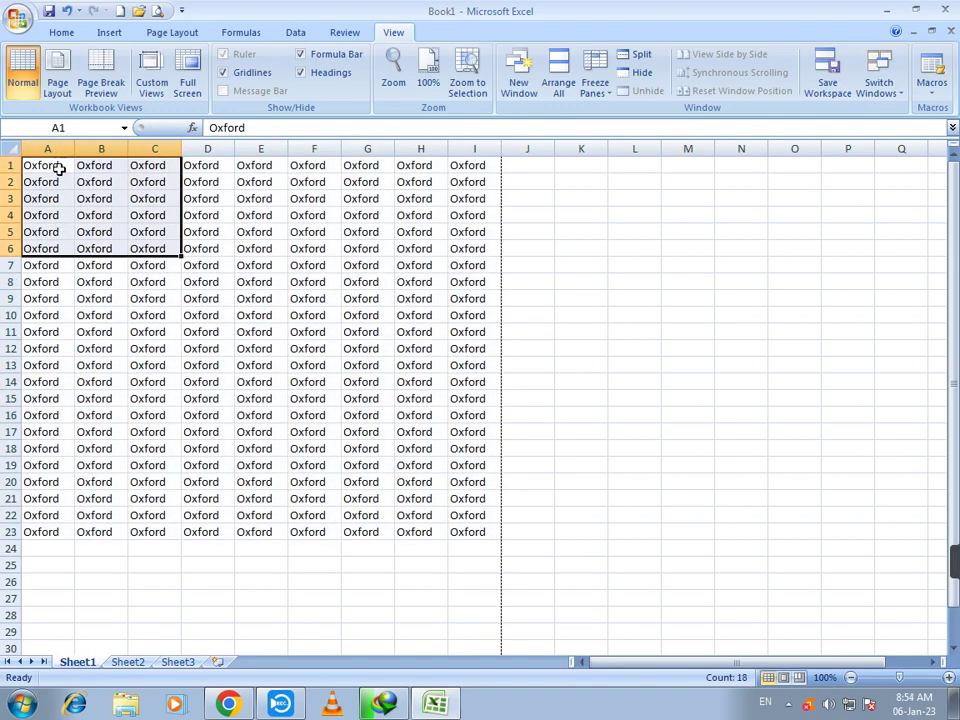
left_click(58, 165)
Step: Show the sheet in Page Break Preview and extend the print area to column AC and down past row 50
left_click(101, 84)
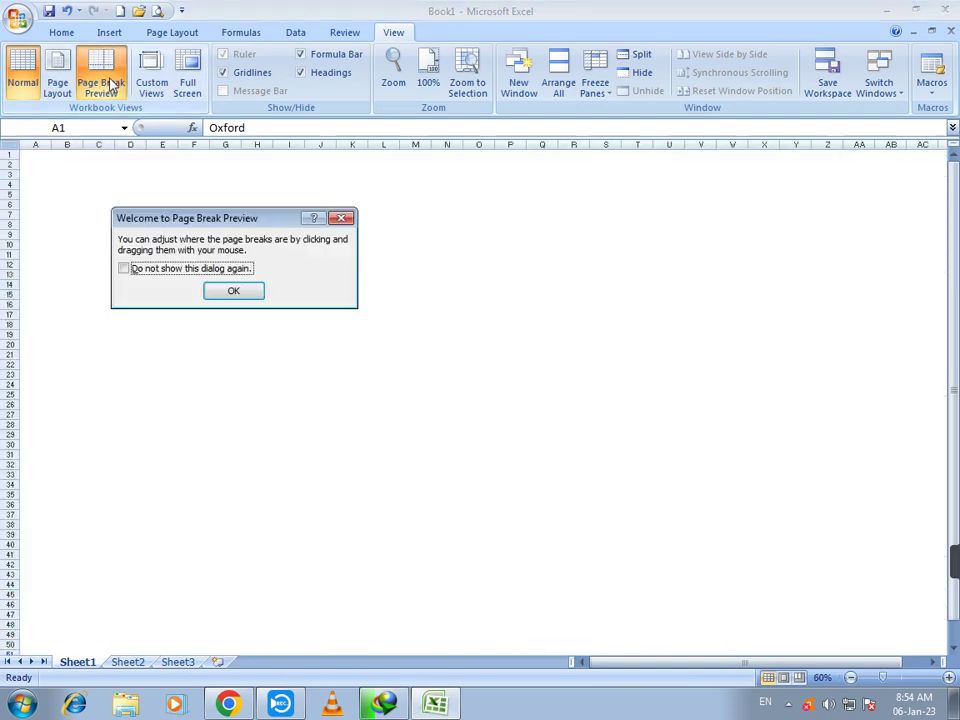
left_click(232, 291)
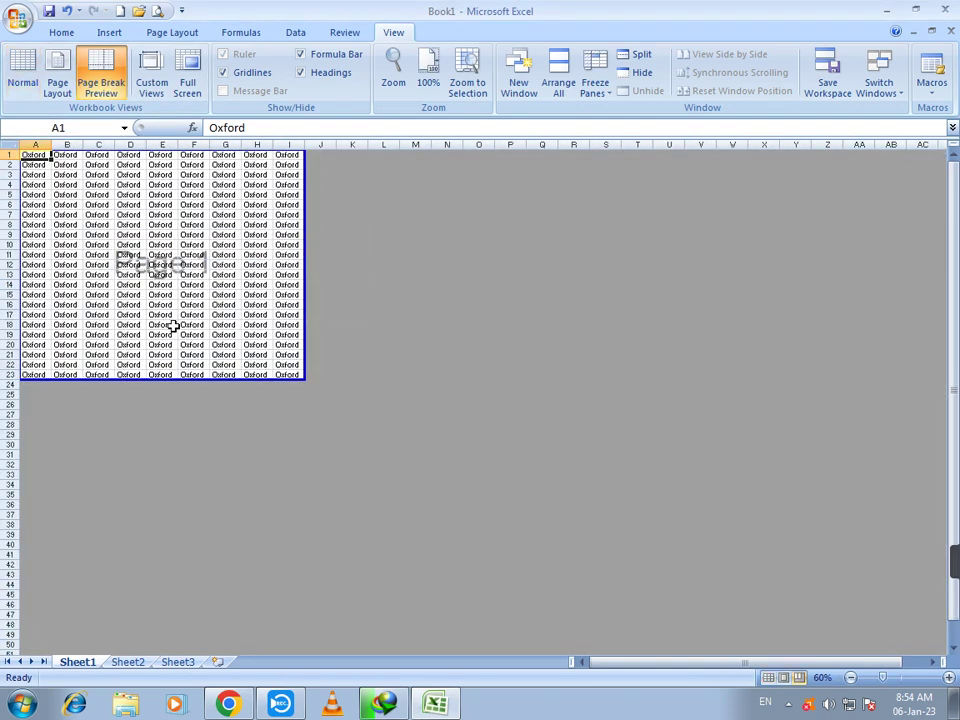
left_click_drag(306, 380, 938, 600)
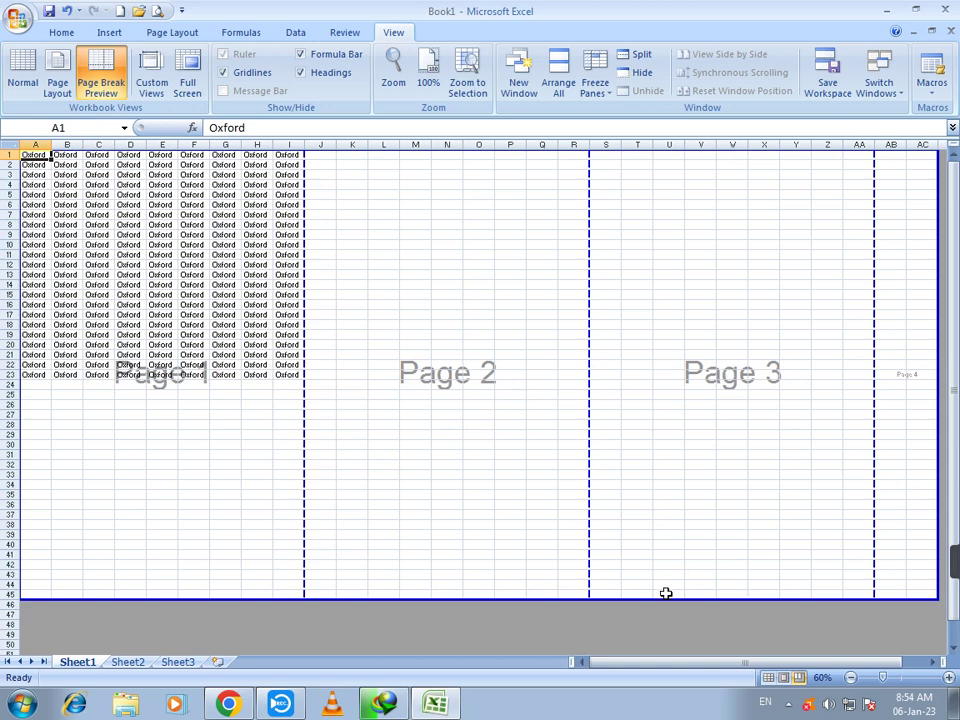
left_click_drag(666, 601, 688, 667)
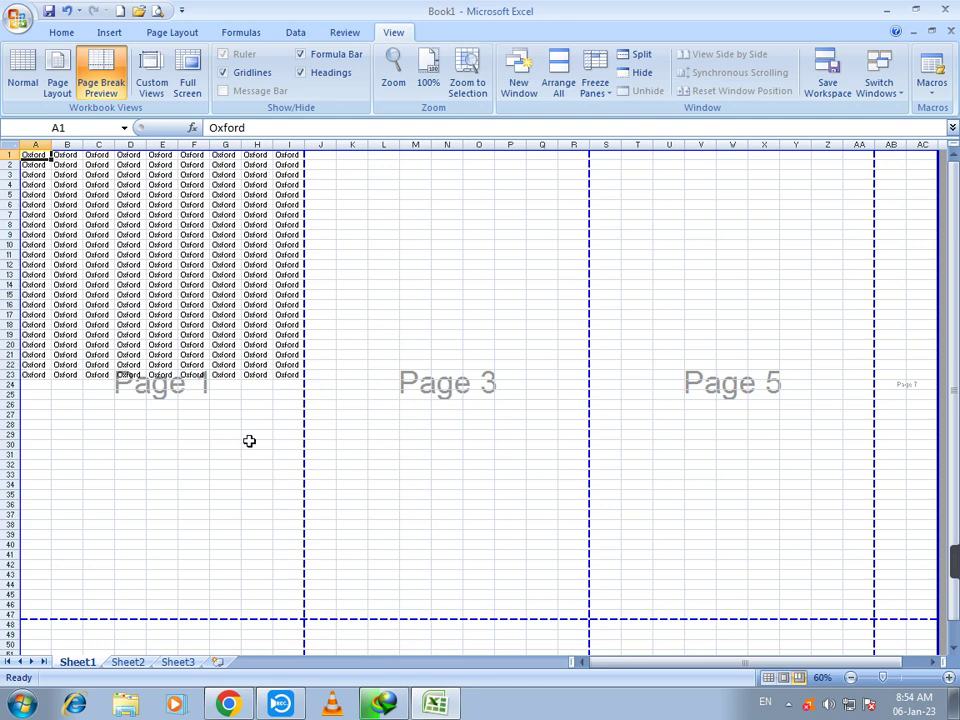
Step: Return to Normal view, inspect the page breaks along column I and below the data, and reselect cell A1
left_click(23, 72)
scroll(456, 481, "down", 2)
scroll(456, 481, "up", 2)
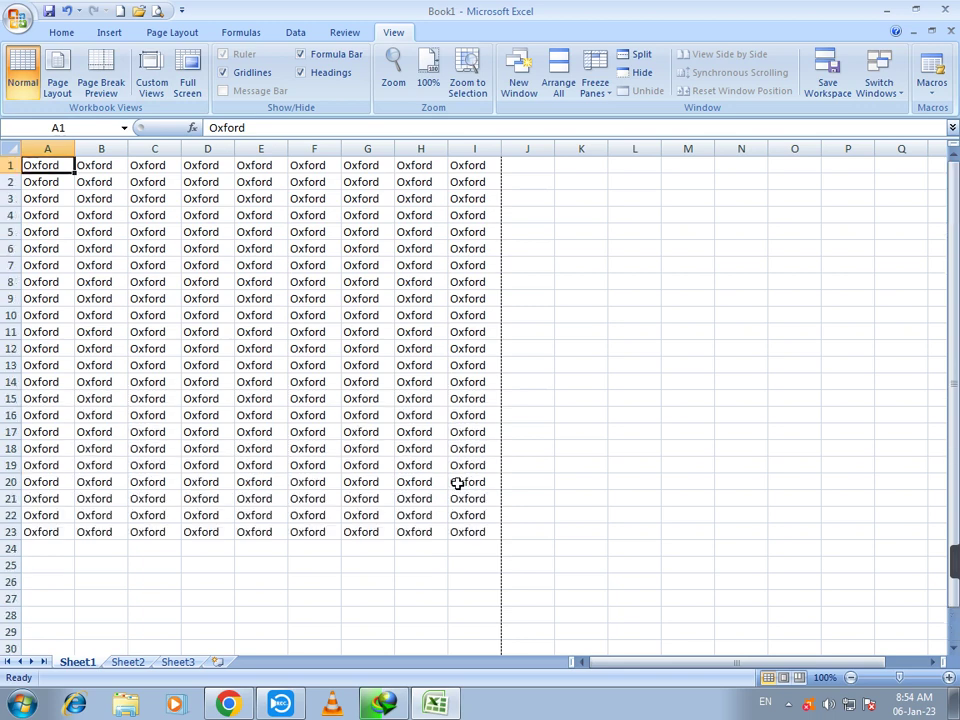
left_click_drag(489, 165, 484, 538)
scroll(486, 527, "down", 10)
left_click(480, 436)
scroll(469, 519, "down", 5)
scroll(476, 497, "up", 15)
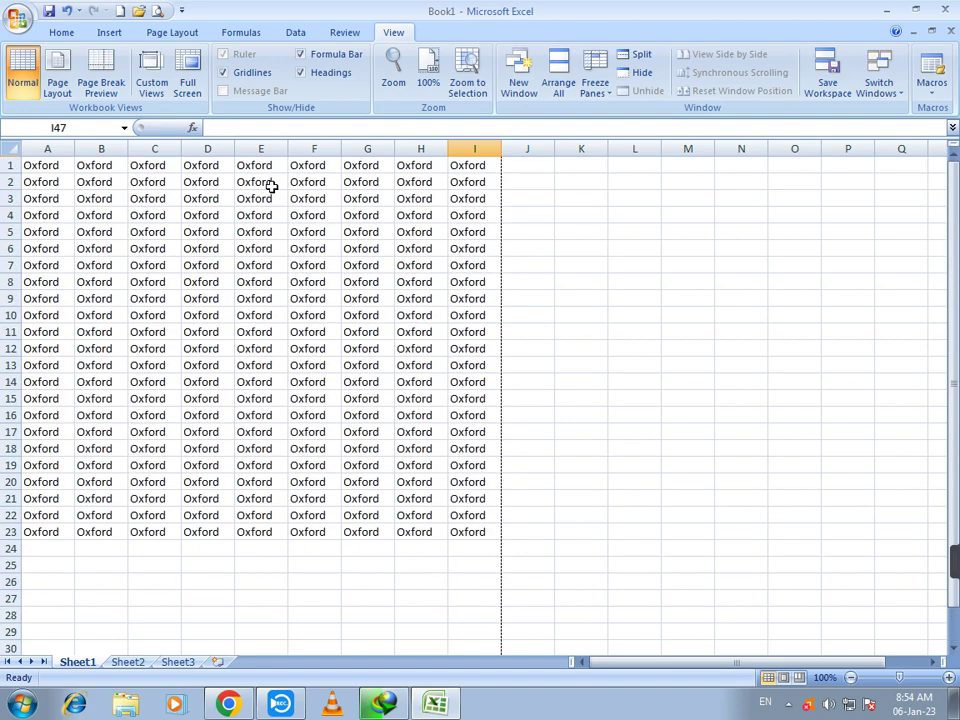
left_click(34, 180)
left_click(52, 167)
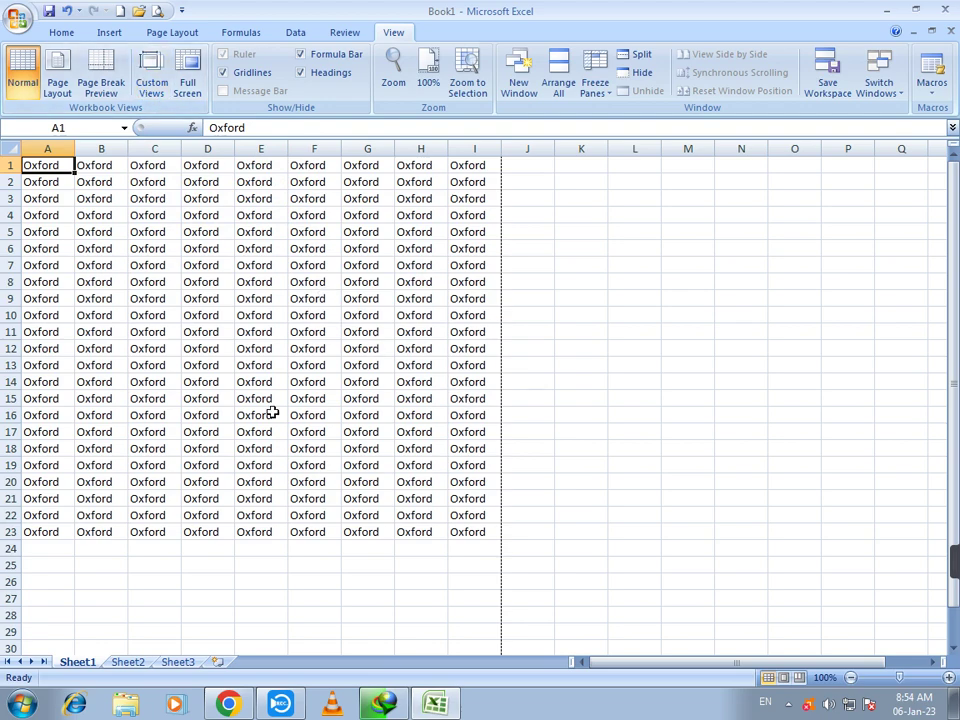
Step: Zoom the sheet to 400% and save this display as a custom view under a person's name, keeping both include options enabled
left_click_drag(900, 682, 945, 683)
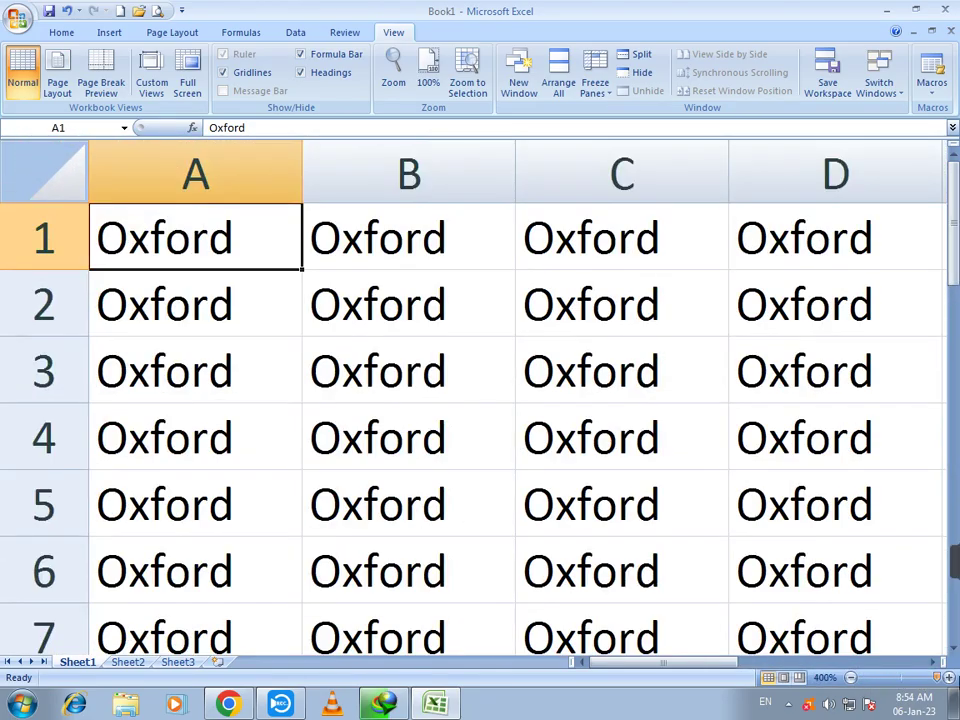
left_click(153, 82)
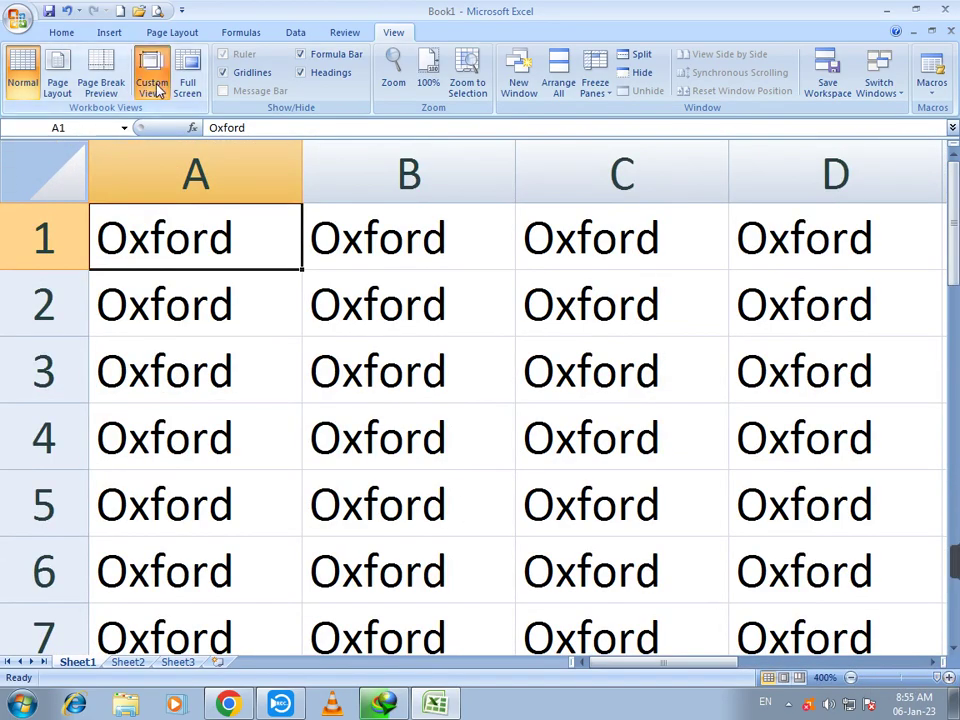
left_click(338, 287)
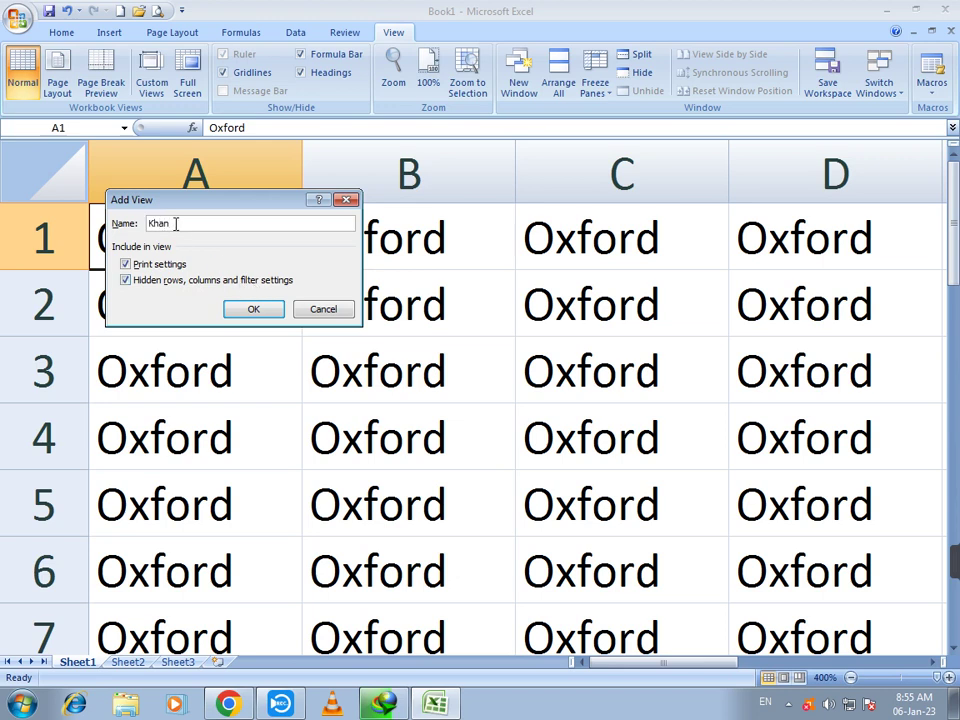
left_click(262, 310)
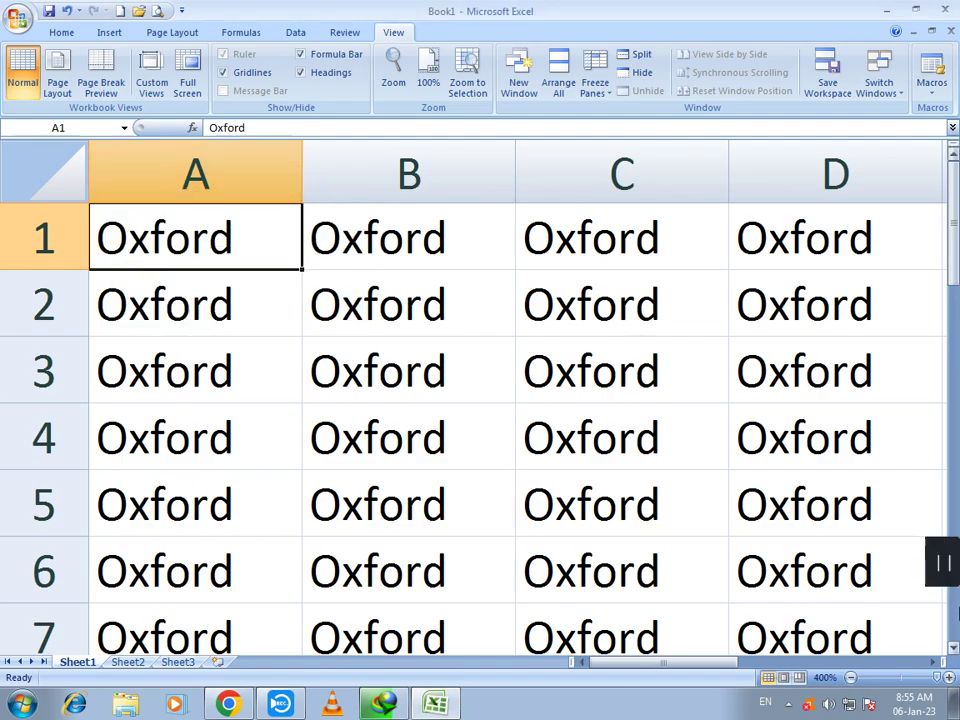
Step: Reduce the sheet's zoom to 100% and select cell A1
left_click_drag(940, 678, 904, 677)
left_click(229, 419)
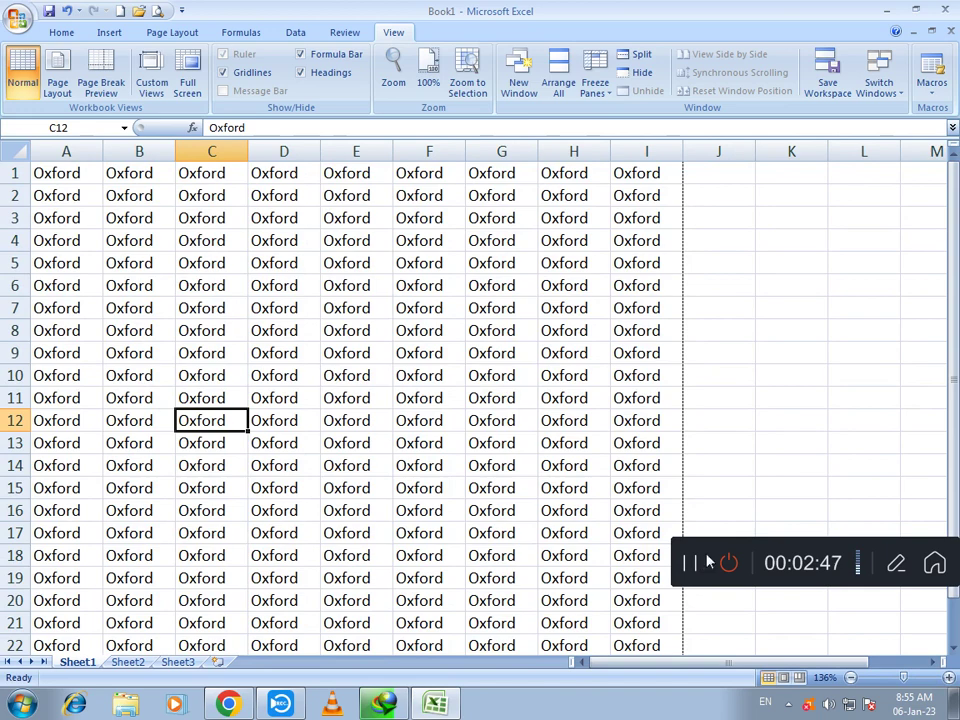
left_click_drag(707, 553, 762, 702)
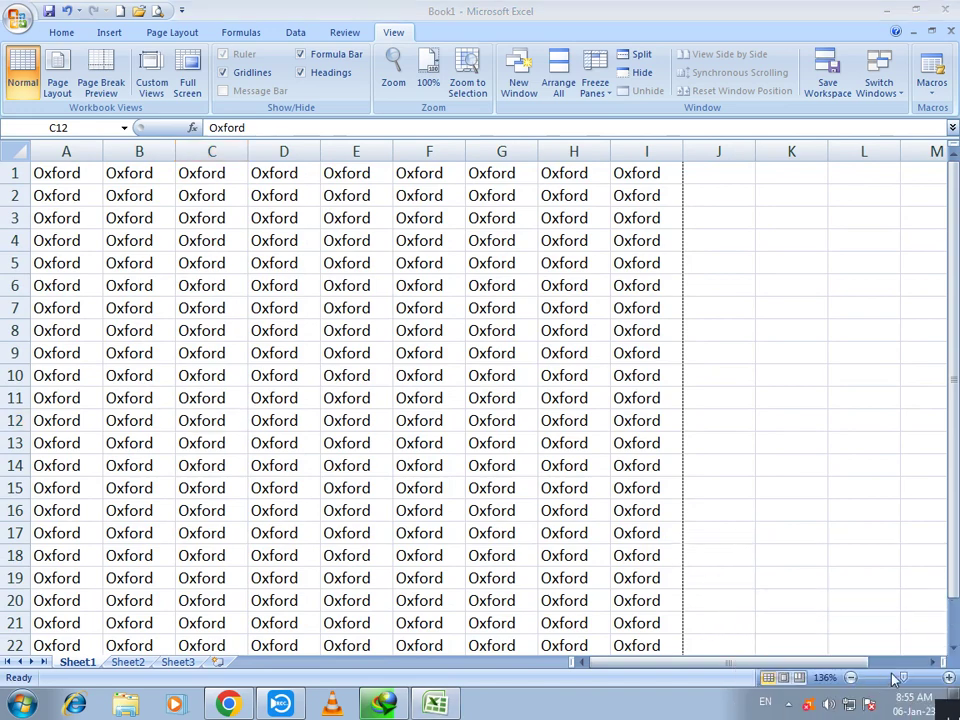
left_click(850, 678)
left_click(850, 678)
left_click(850, 678)
left_click(850, 678)
left_click(64, 180)
left_click(45, 165)
Step: Apply the saved custom view to the sheet
left_click(152, 82)
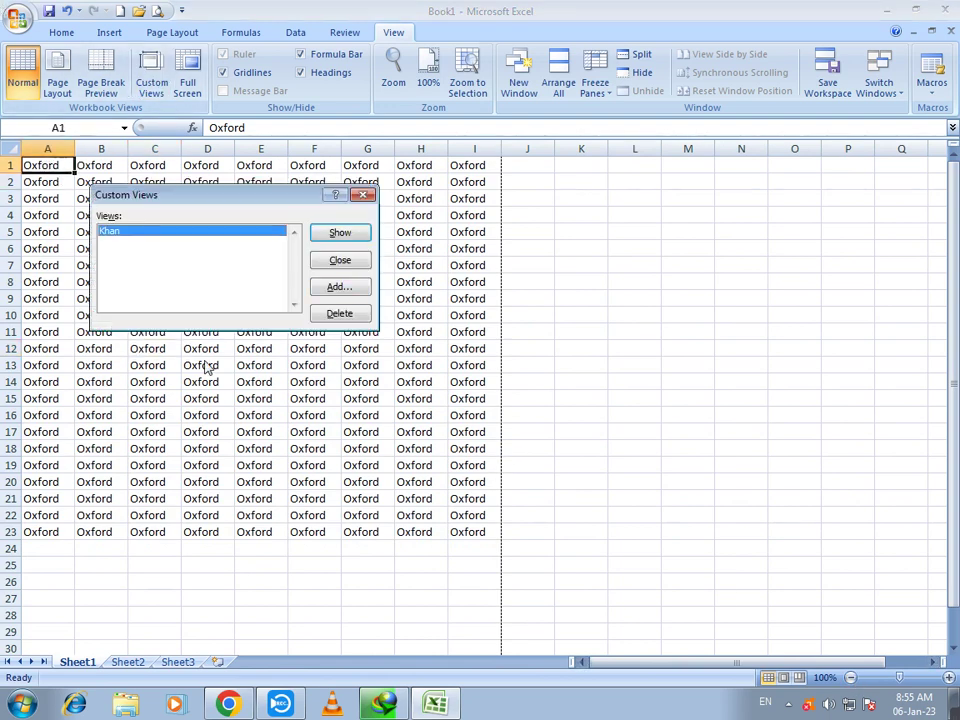
left_click(338, 234)
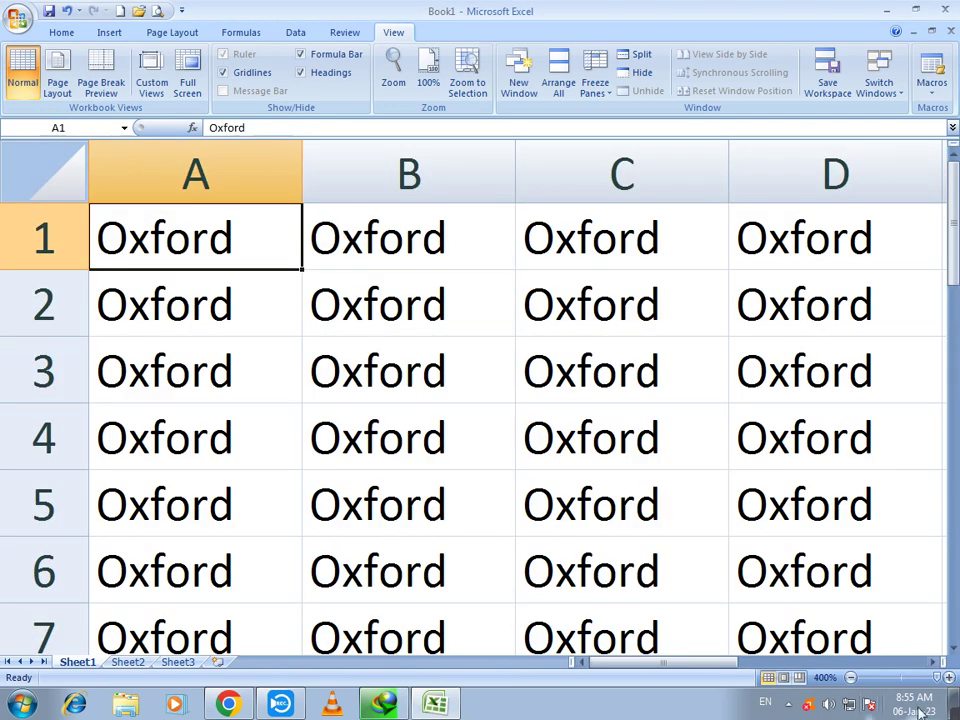
Step: Reduce the sheet's zoom to 10%, and bring it back to 100%
left_click_drag(935, 679, 845, 690)
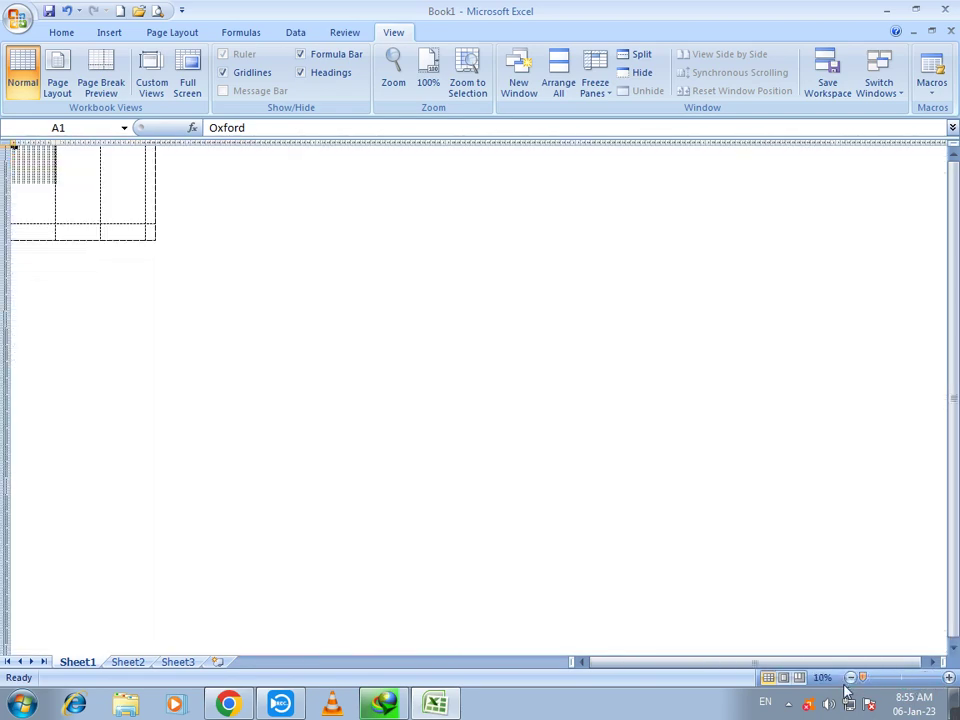
left_click_drag(862, 678, 899, 681)
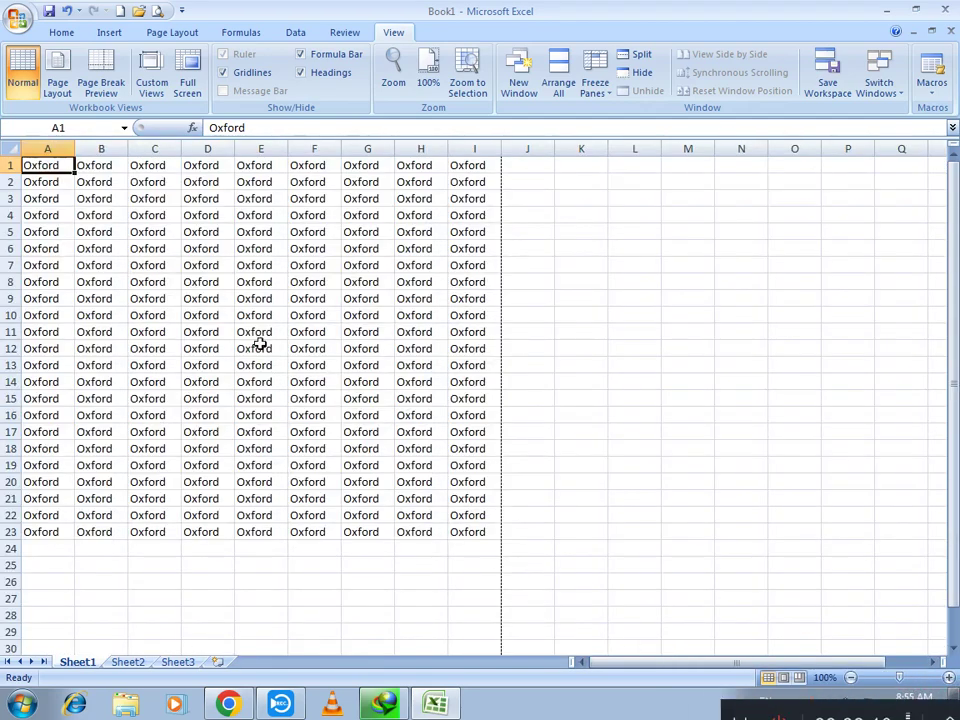
Step: Examine the sheet in Full Screen view, looking through the rows, and exit back to the regular window
left_click(187, 67)
scroll(396, 508, "down", 1)
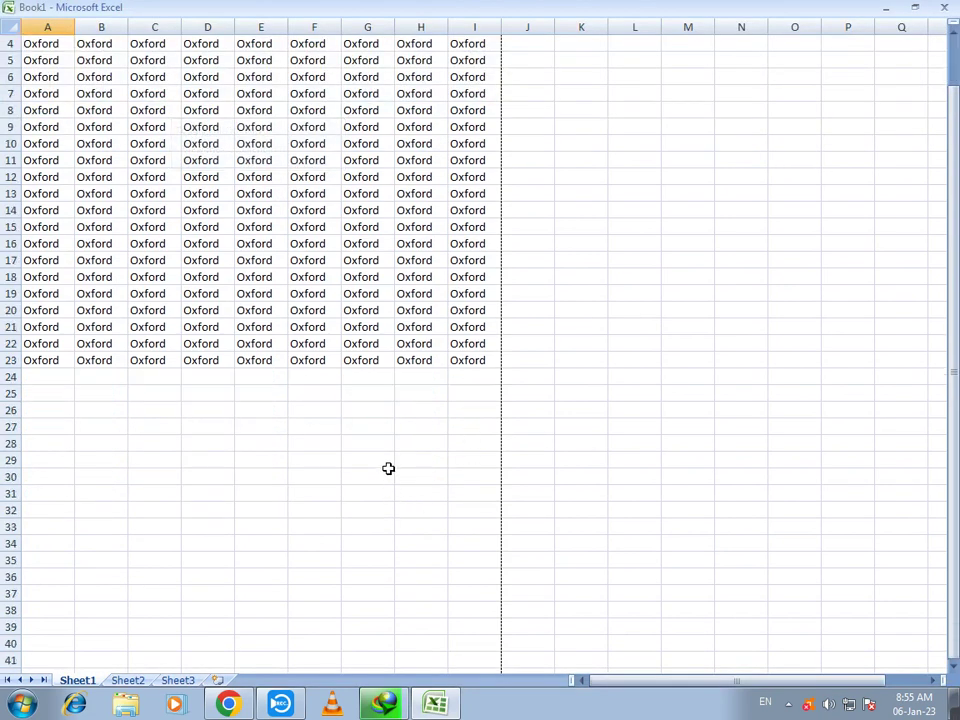
scroll(388, 468, "up", 1)
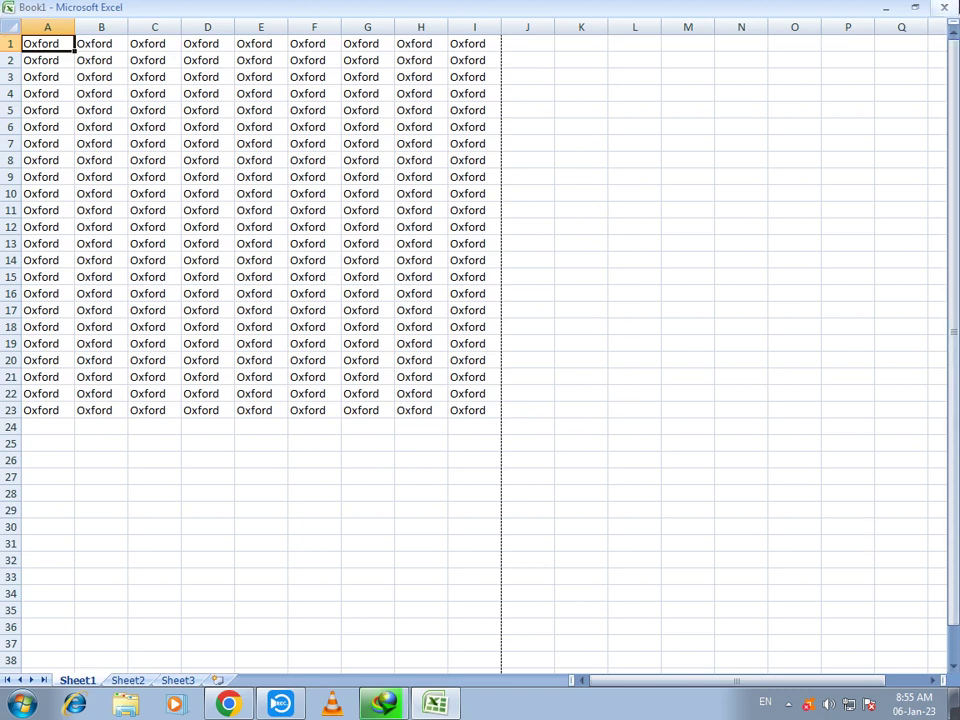
key("Escape")
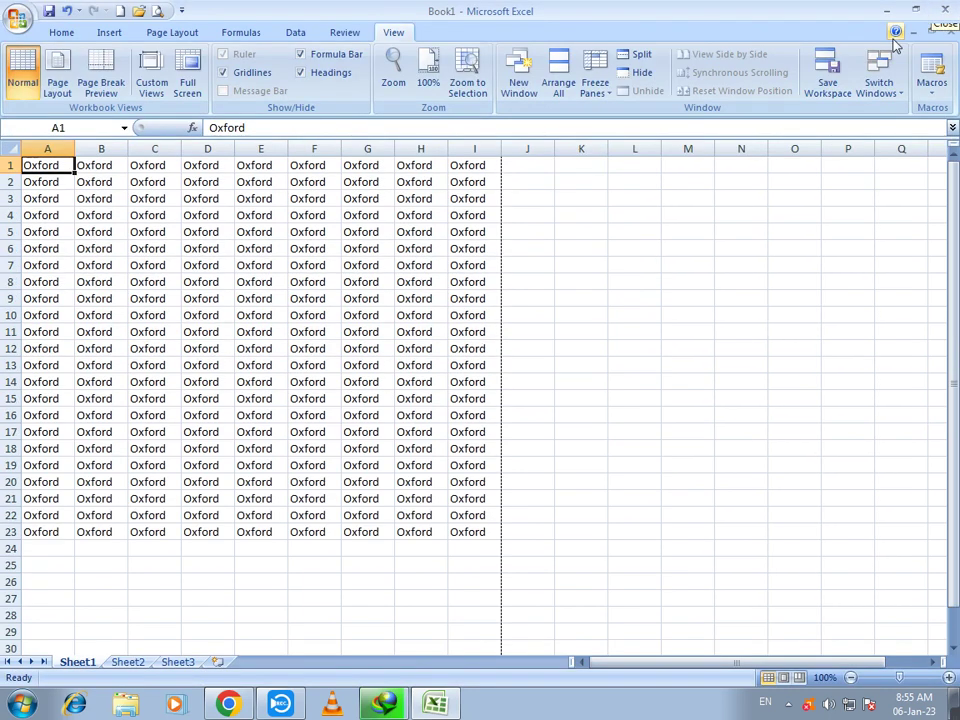
Step: Hide the sheet's gridlines, check the cells around the data without them, and show the gridlines again
left_click(229, 76)
scroll(650, 469, "down", 2)
scroll(651, 469, "up", 2)
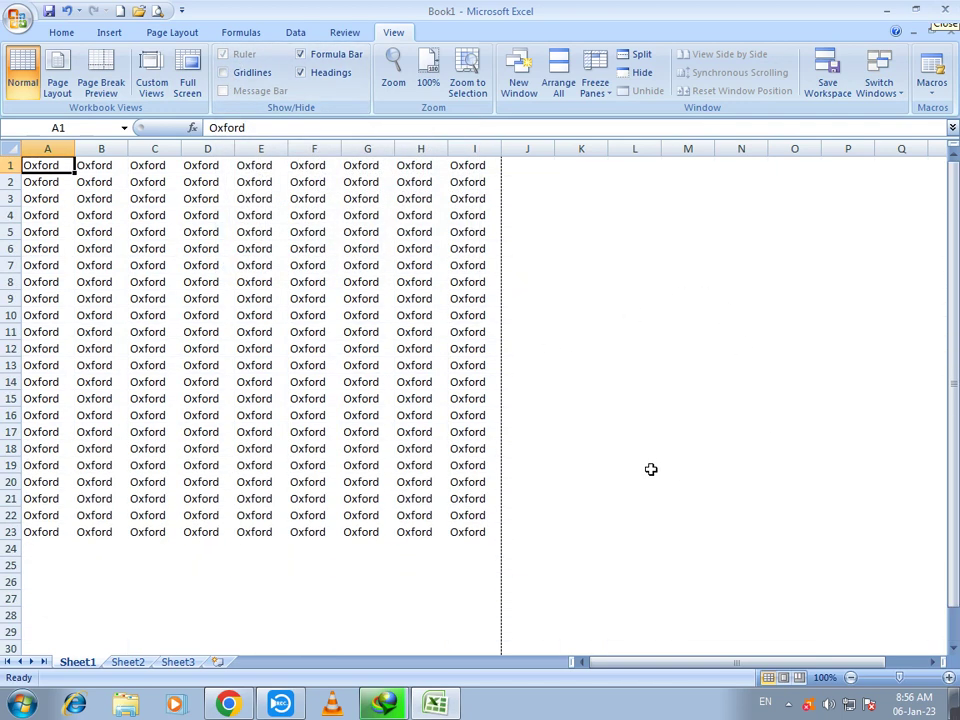
left_click(224, 75)
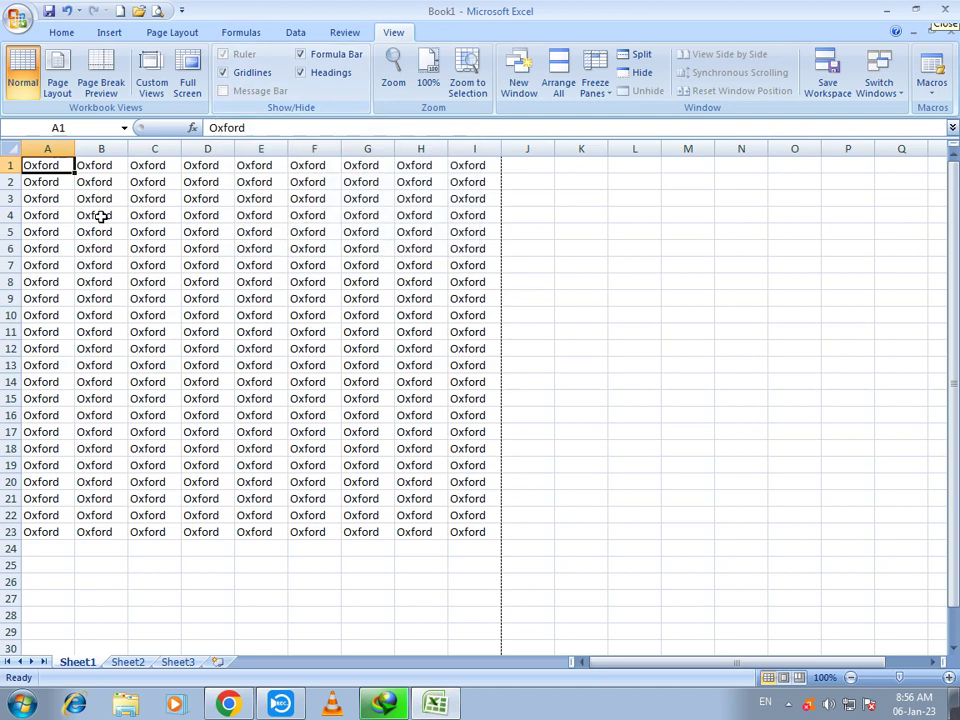
Step: Switch the sheet to Page Layout view, closing the download-complete dialog, and turn the gridlines off and back on
left_click(57, 66)
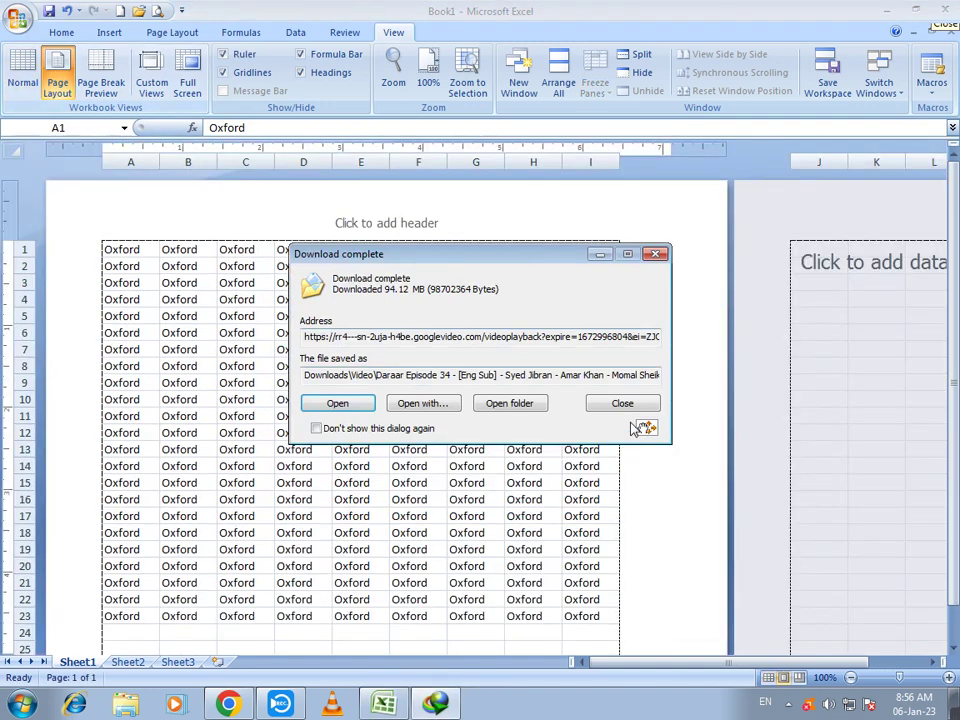
left_click(618, 400)
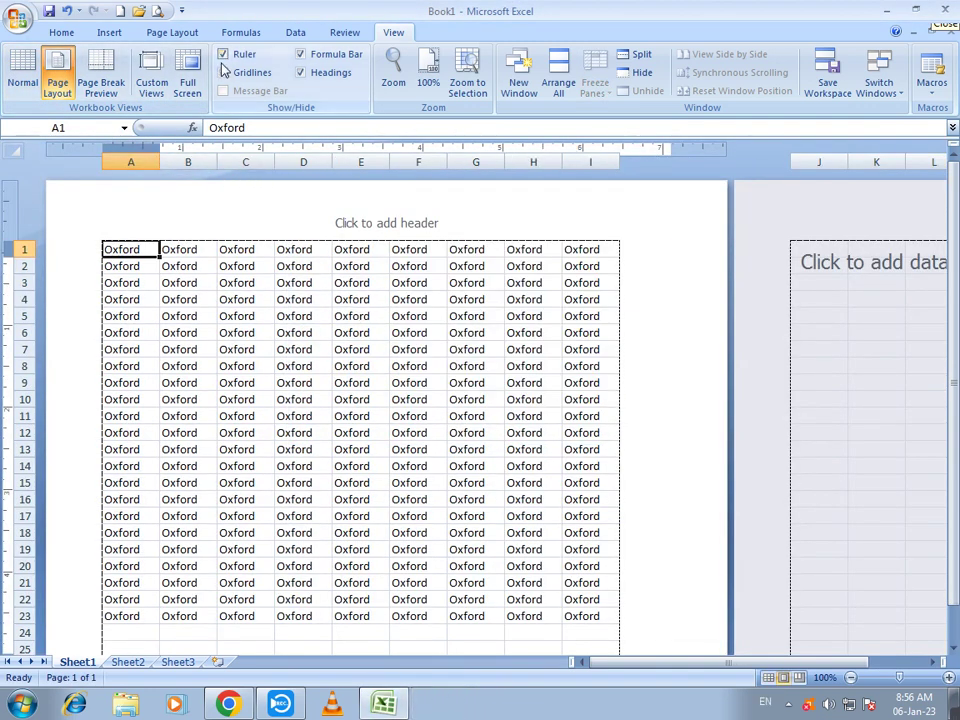
left_click(252, 74)
left_click(256, 80)
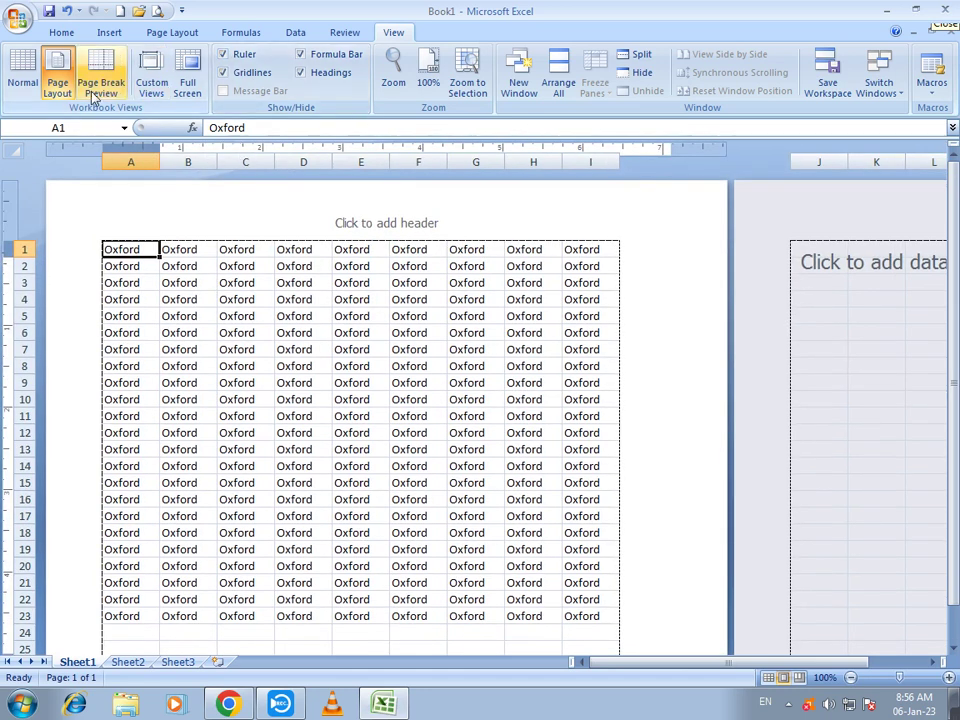
Step: Hide the ruler in Page Layout view and return the sheet to Normal view
left_click(230, 60)
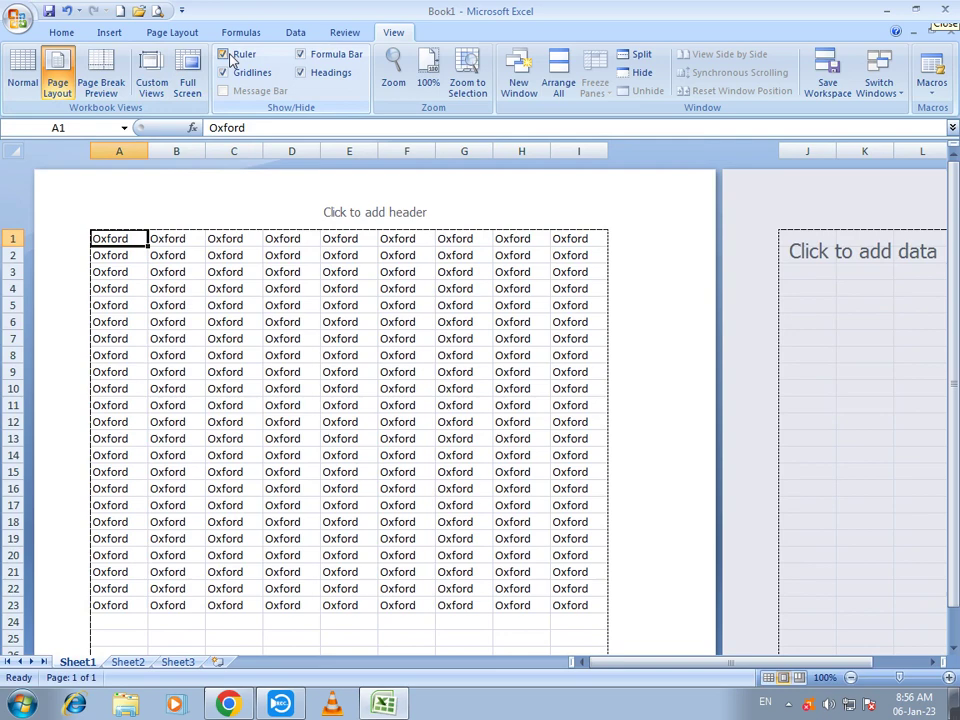
left_click(22, 72)
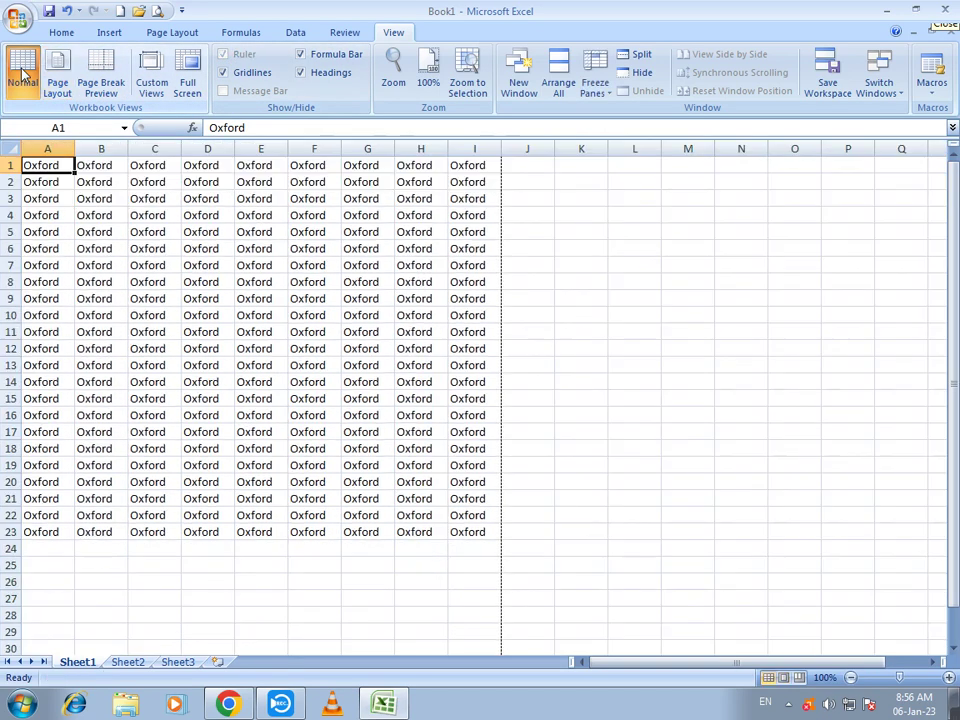
Step: Switch to the download manager, start the paused Daraar Episode 35 download, and minimize its status window
left_click(787, 705)
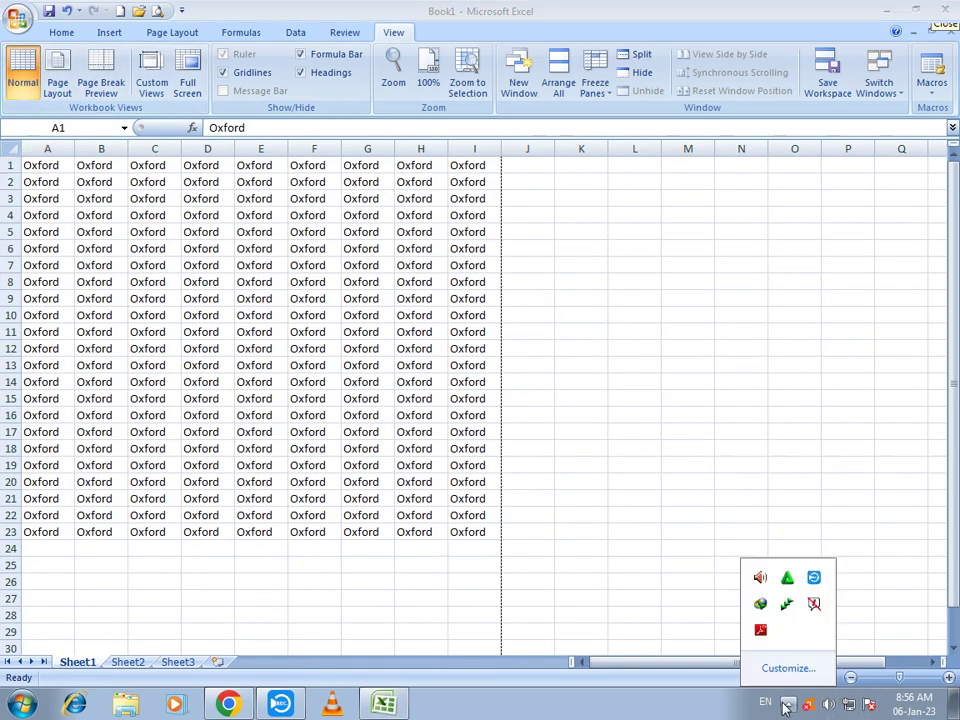
right_click(787, 610)
left_click(786, 508)
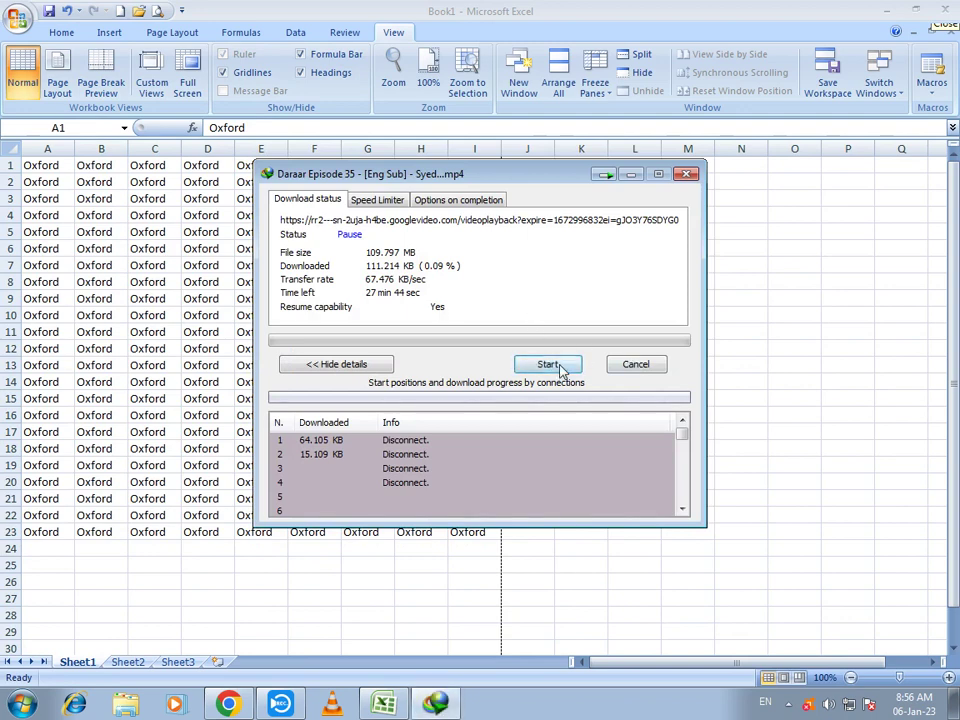
left_click(561, 369)
left_click(631, 174)
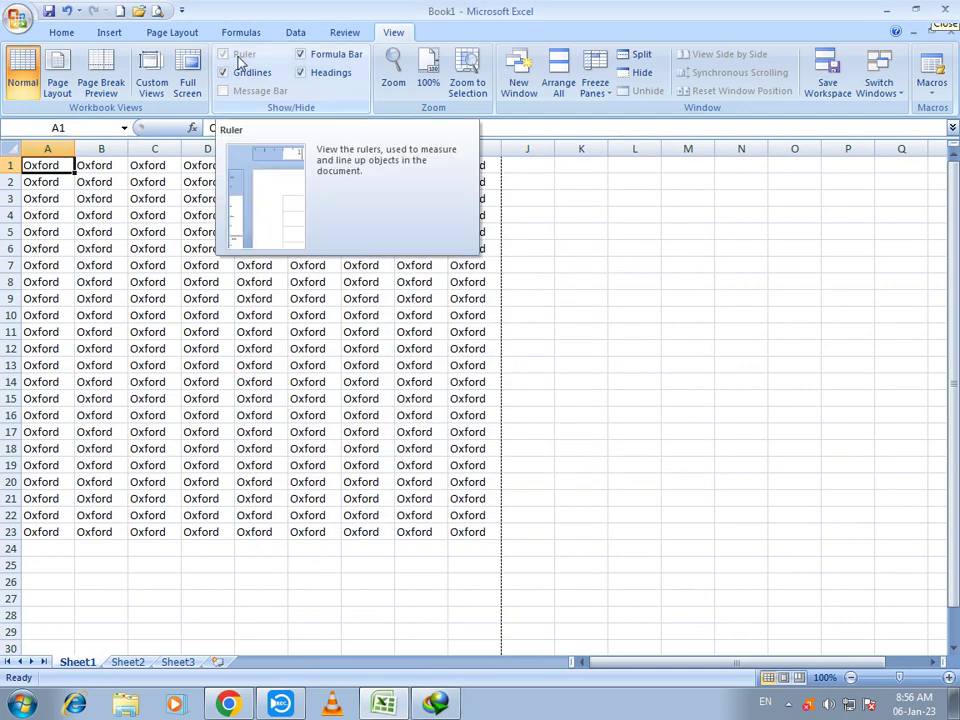
Step: Hide and restore the formula bar, and do the same with the row and column headings
left_click(325, 57)
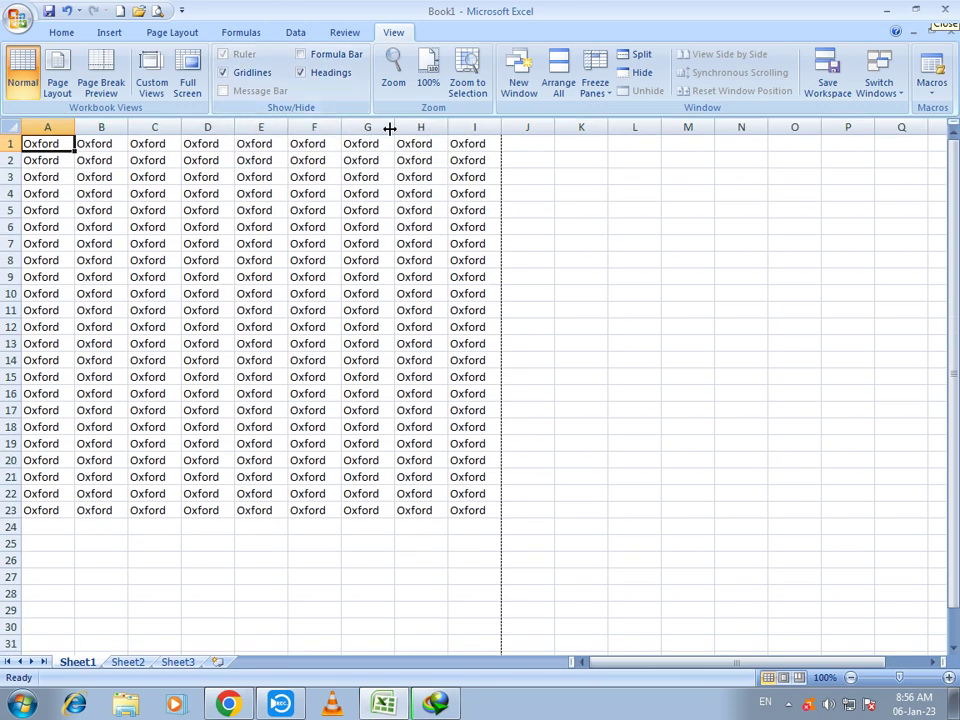
left_click(316, 56)
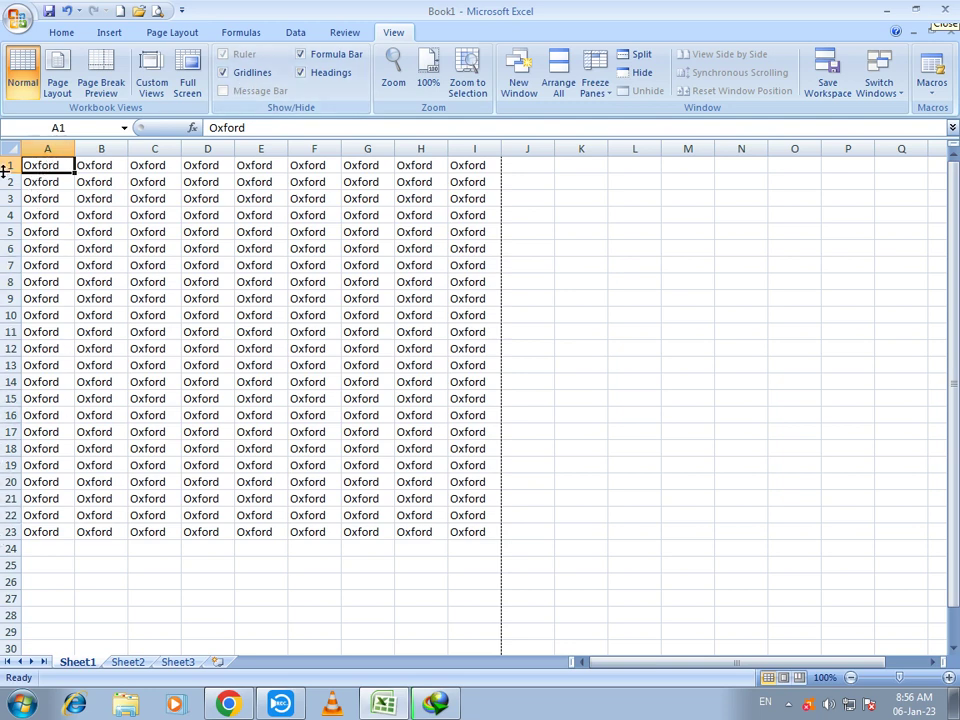
left_click(311, 76)
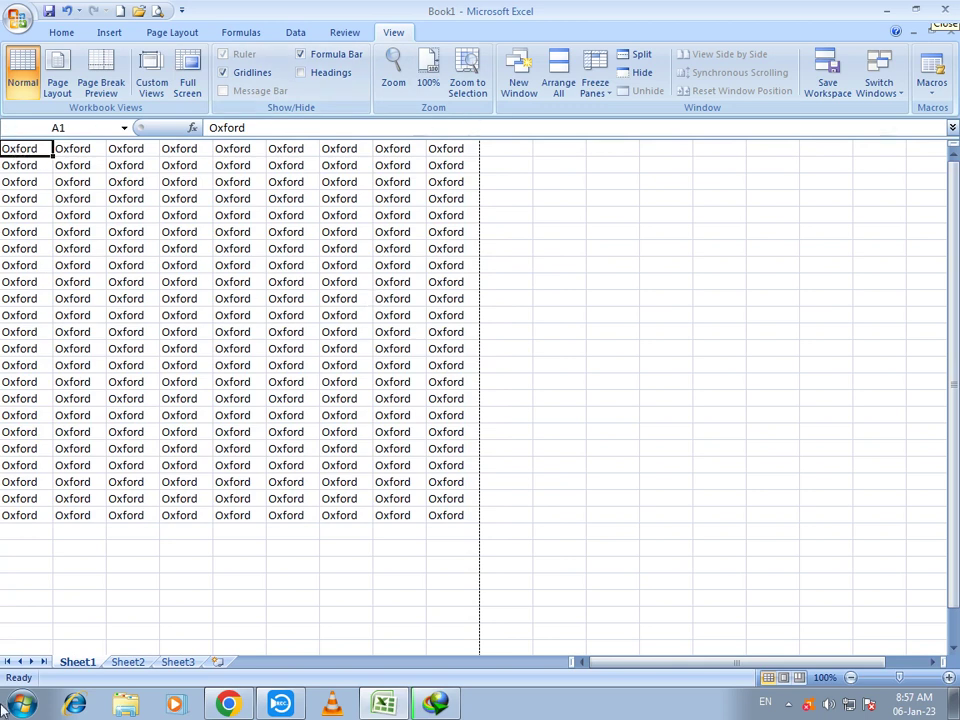
left_click(302, 73)
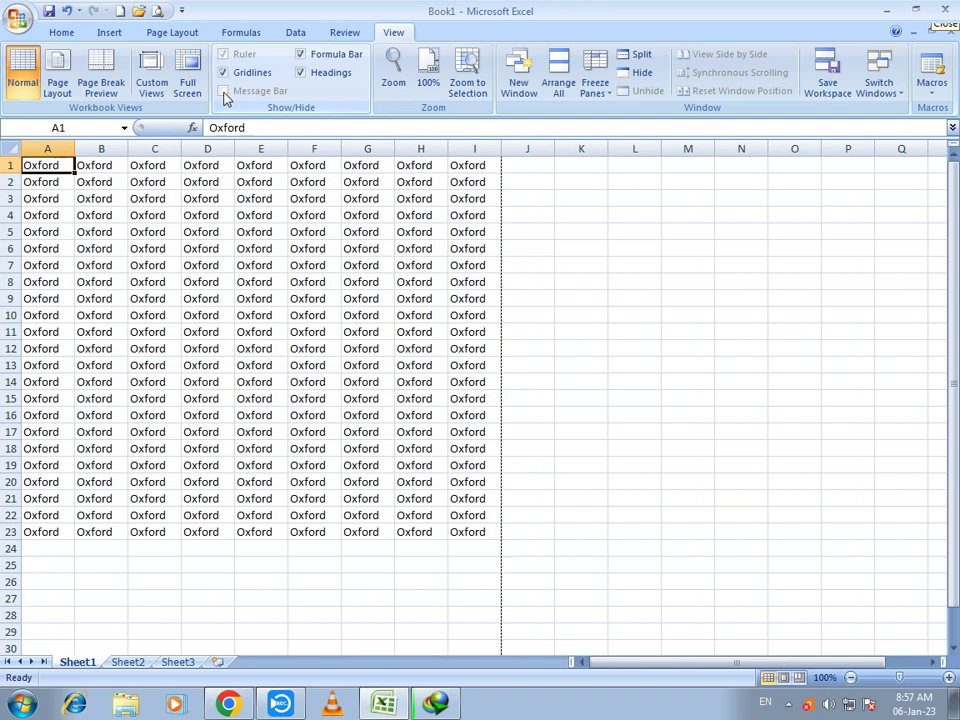
Step: Magnify the sheet to 200% with the Zoom presets, and reduce it to 75%
left_click(390, 88)
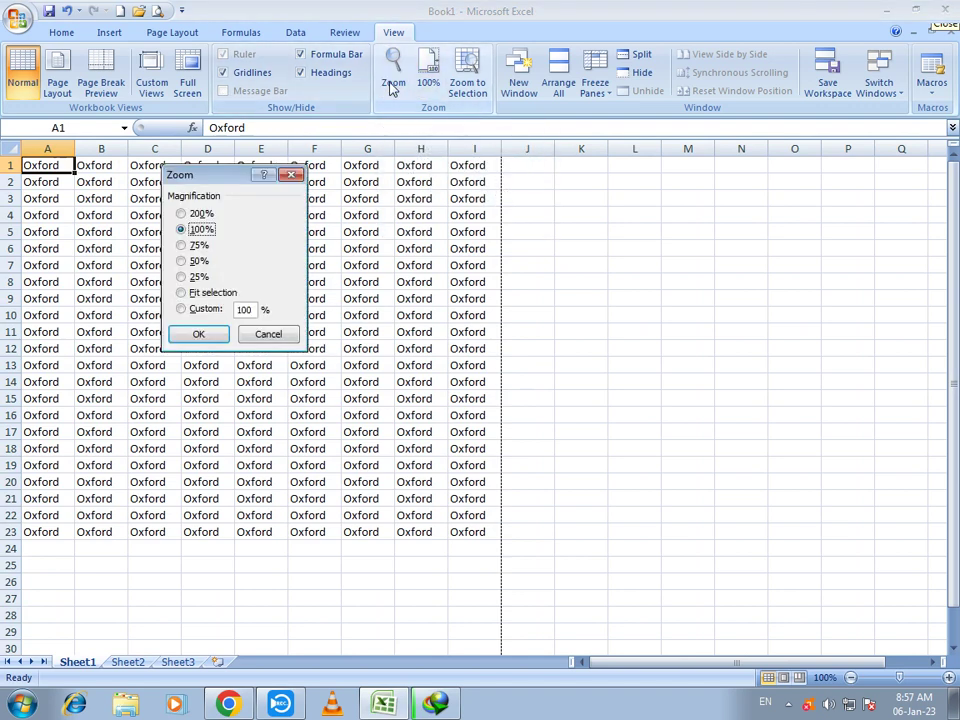
left_click(200, 214)
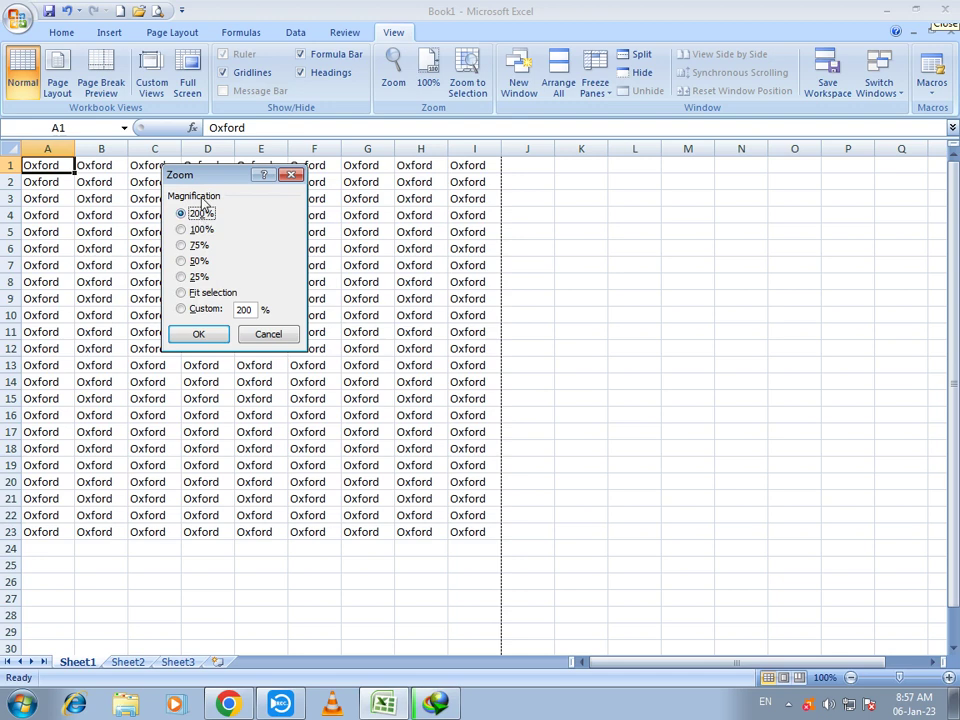
left_click(198, 334)
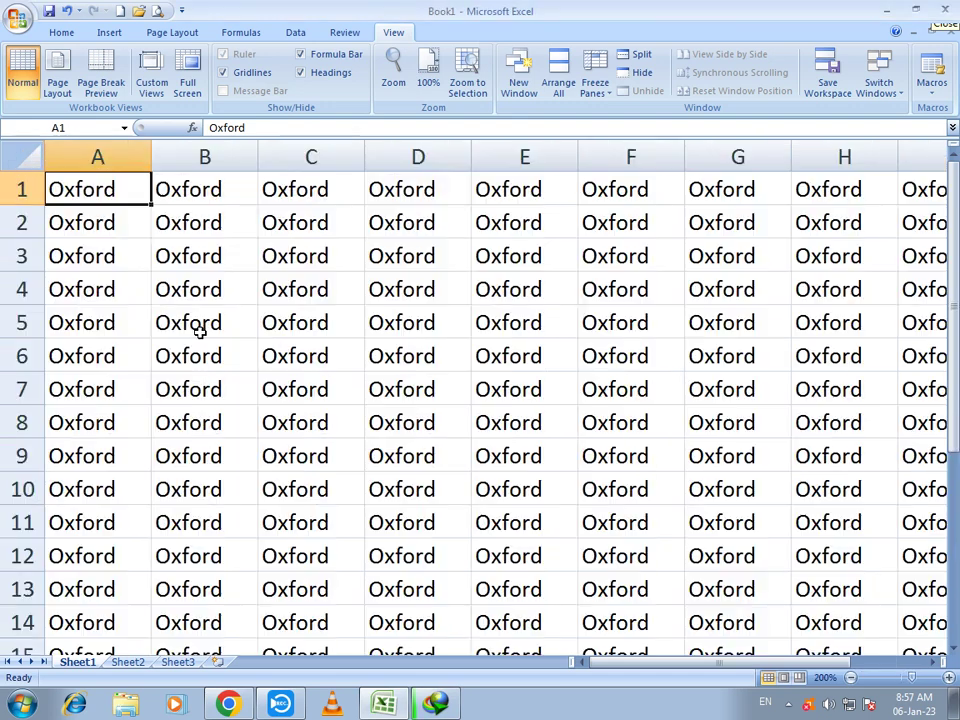
left_click(393, 82)
left_click(198, 245)
left_click(198, 334)
Step: Set the sheet's magnification to the 25% preset
left_click(391, 88)
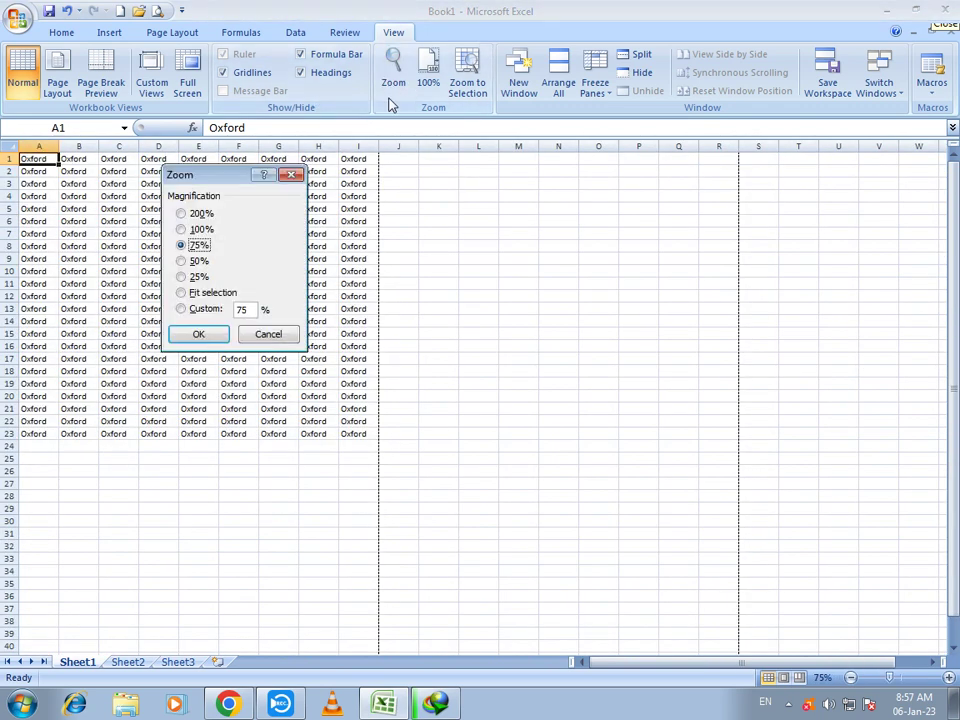
key("Down")
key("Down")
left_click(198, 334)
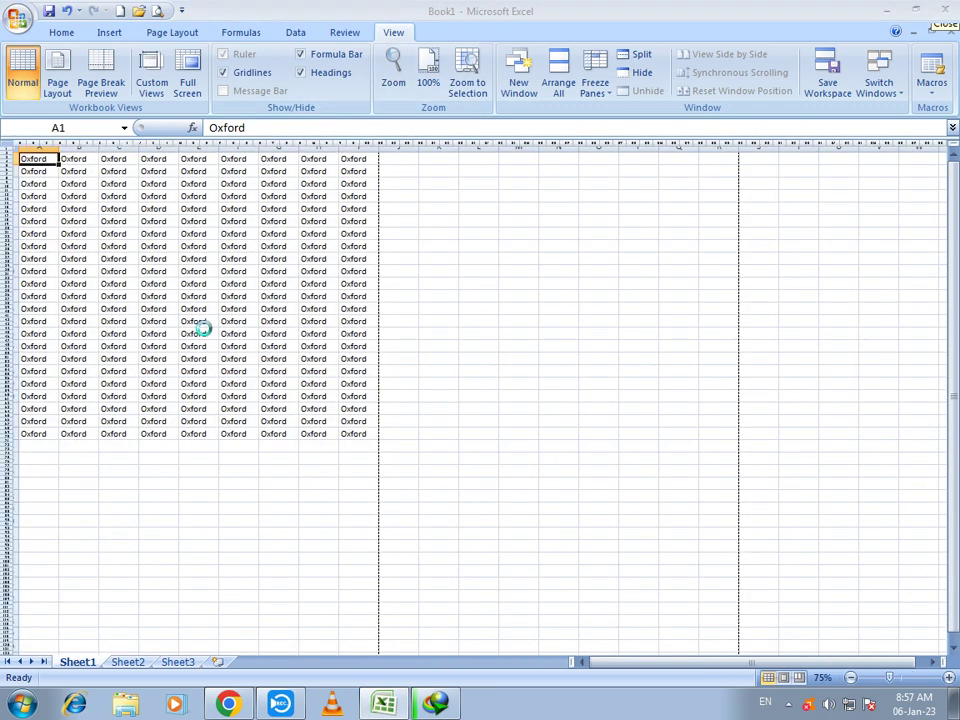
Step: Zoom the sheet with the Fit selection option while cell A1 is selected
left_click(394, 84)
left_click(225, 293)
left_click(212, 334)
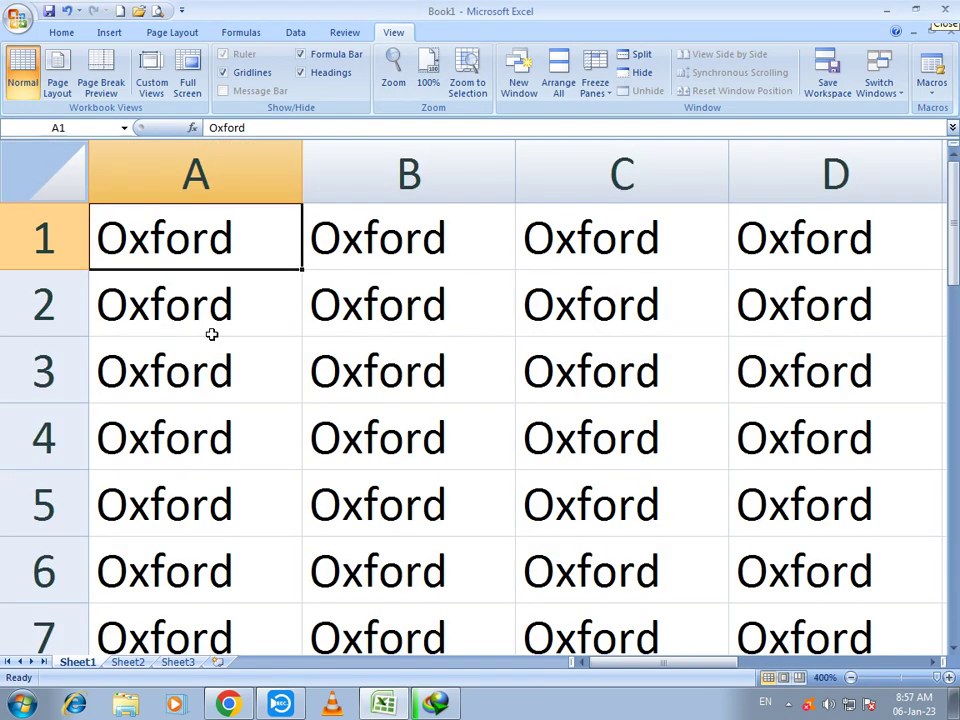
Step: Select cell B4 and return the sheet's zoom to 100%
left_click(476, 439)
left_click(386, 474)
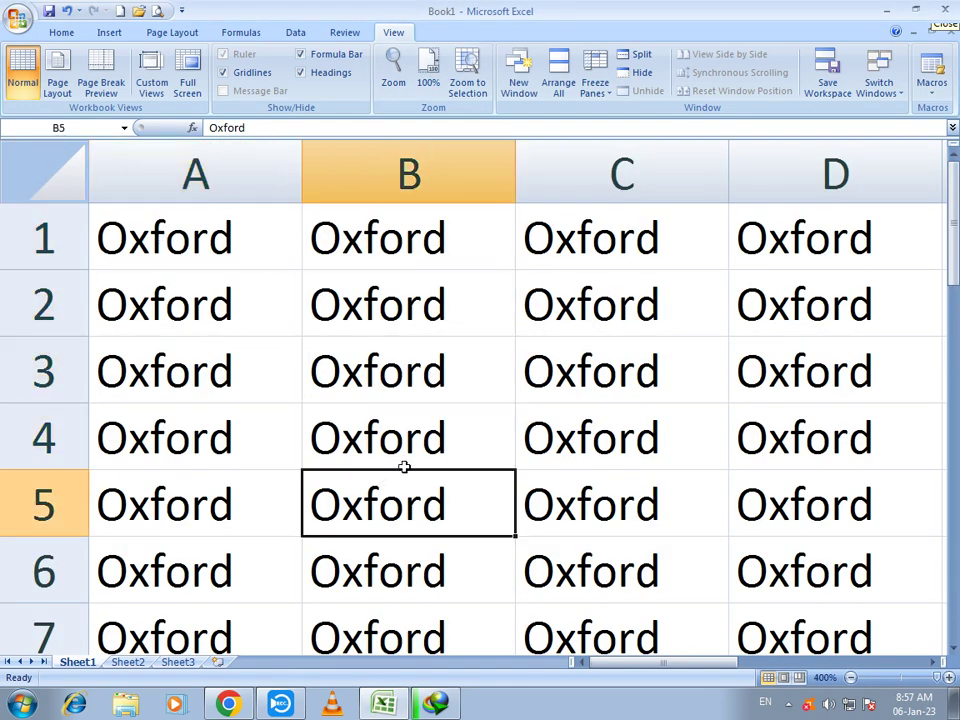
left_click(435, 444)
left_click(428, 80)
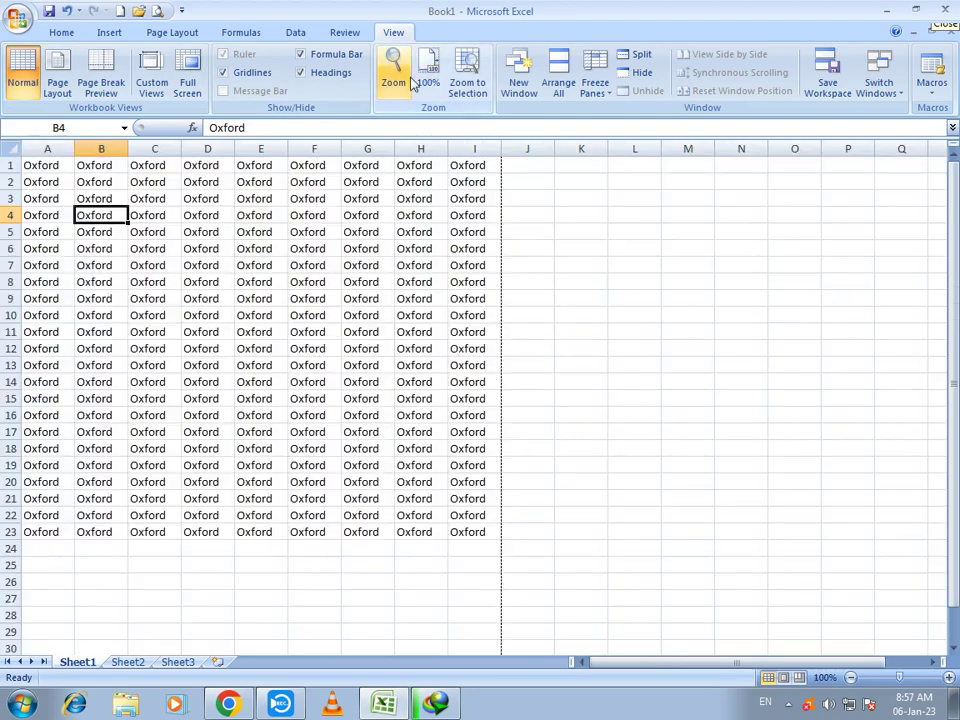
Step: Apply the Fit selection magnification to cell B4, and reset the zoom to 100%
left_click(393, 84)
left_click(205, 293)
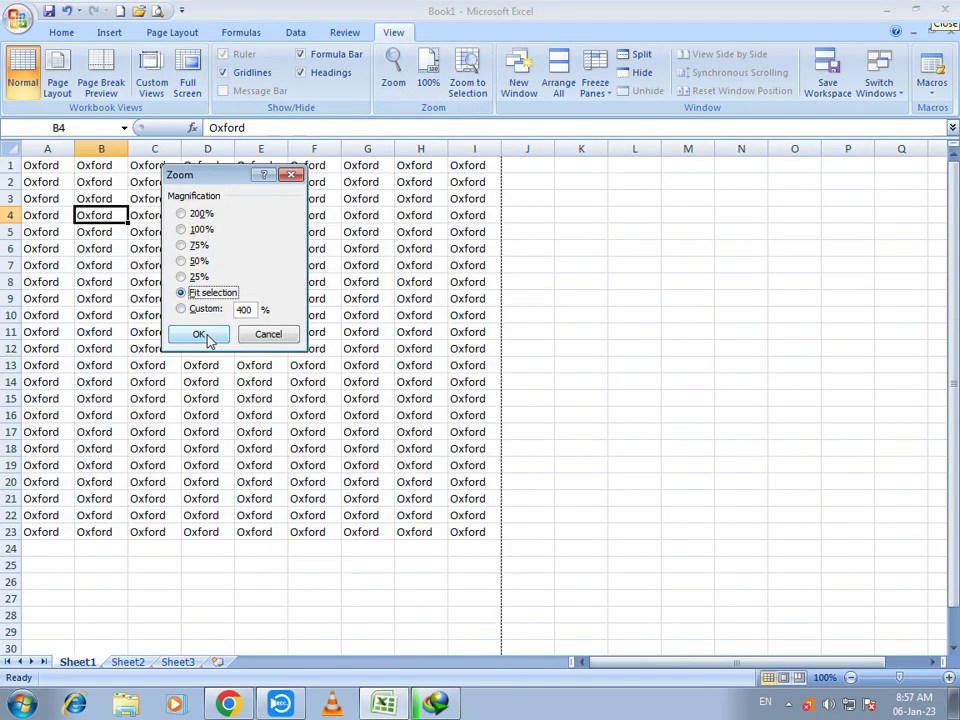
left_click(206, 334)
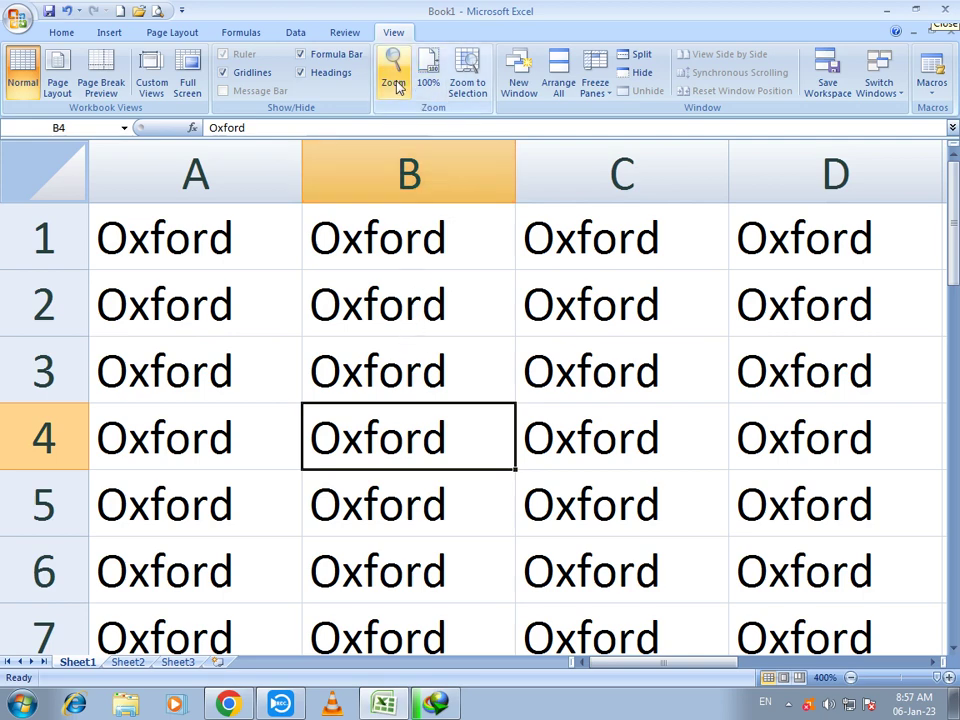
left_click(428, 72)
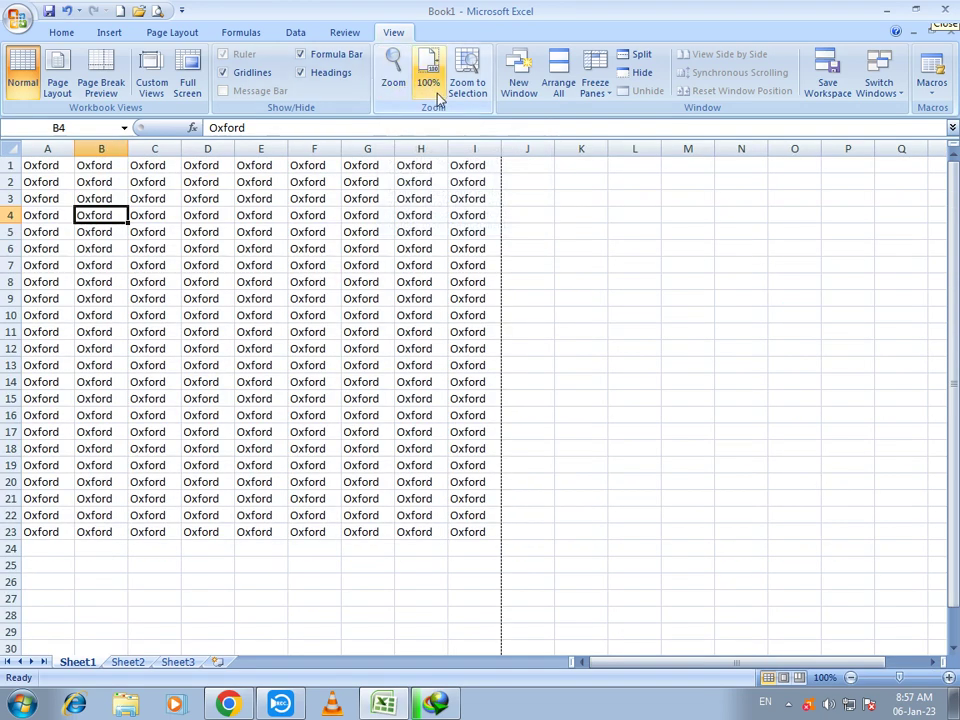
Step: Set a custom magnification of 200% for the sheet, and change the custom value to 100%
left_click(396, 86)
left_click(197, 316)
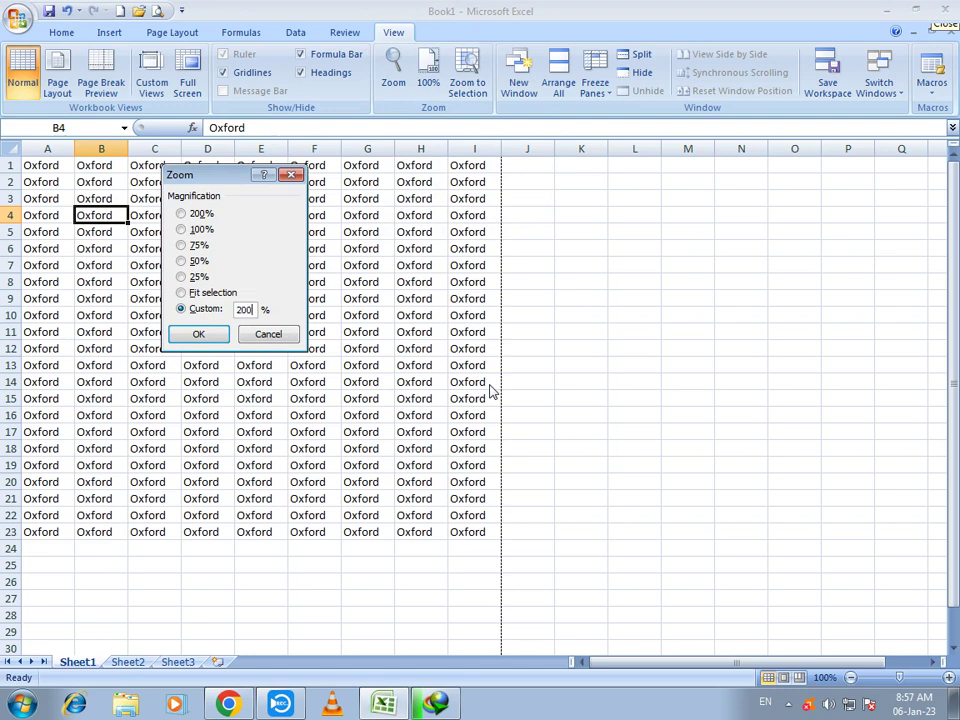
key("Return")
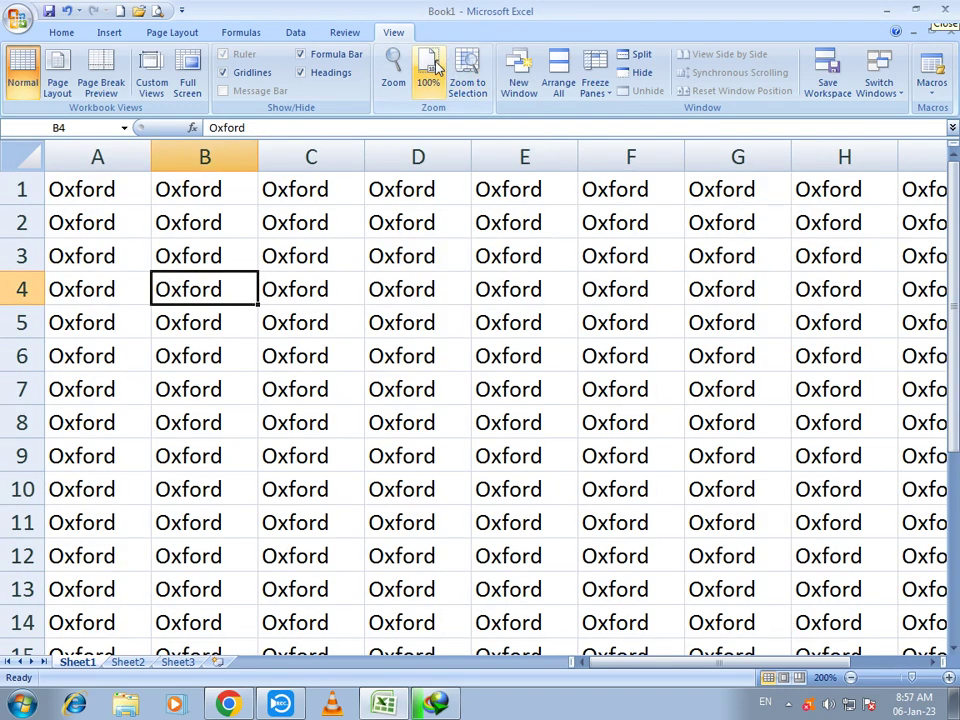
left_click(393, 80)
left_click(199, 309)
type("10")
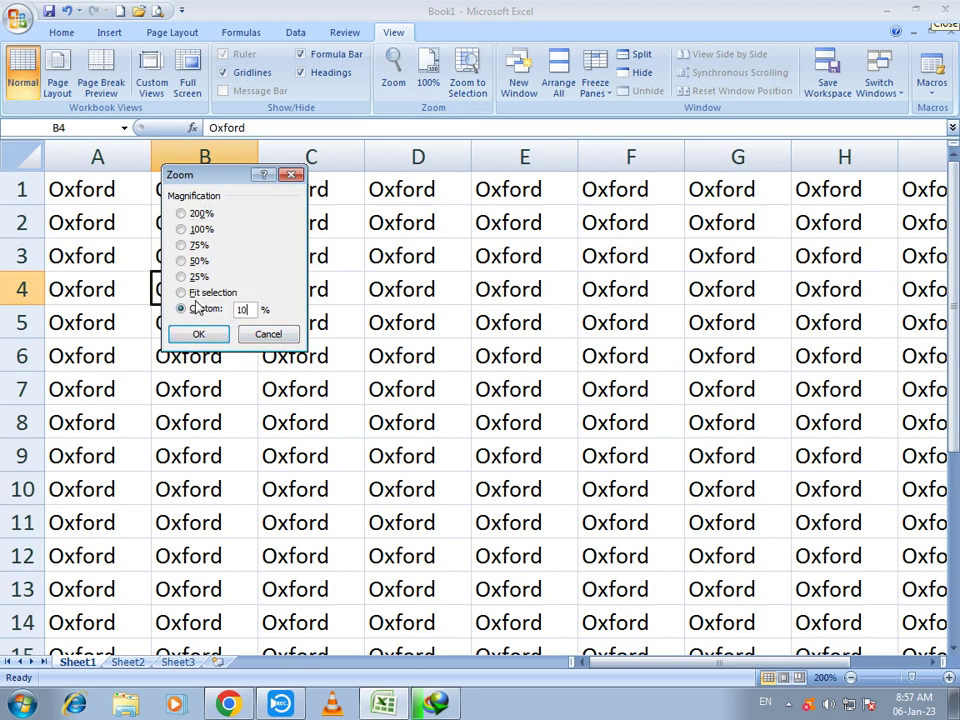
type("0")
key("Return")
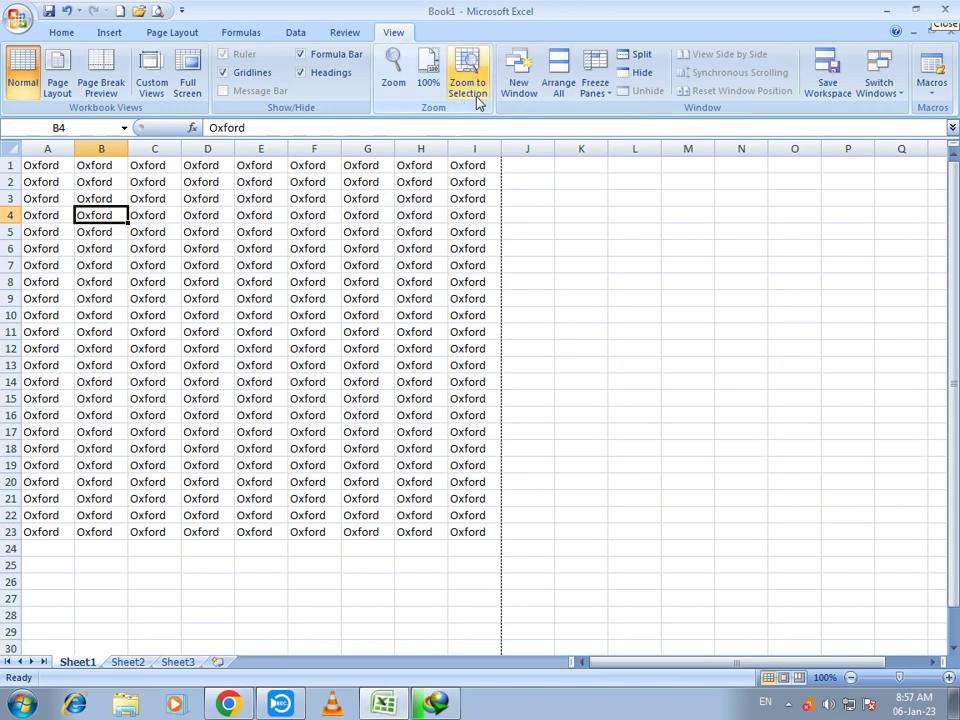
Step: Select the range C6:E11 and zoom the sheet to that selection
left_click(222, 303)
left_click_drag(150, 248, 262, 331)
left_click(466, 75)
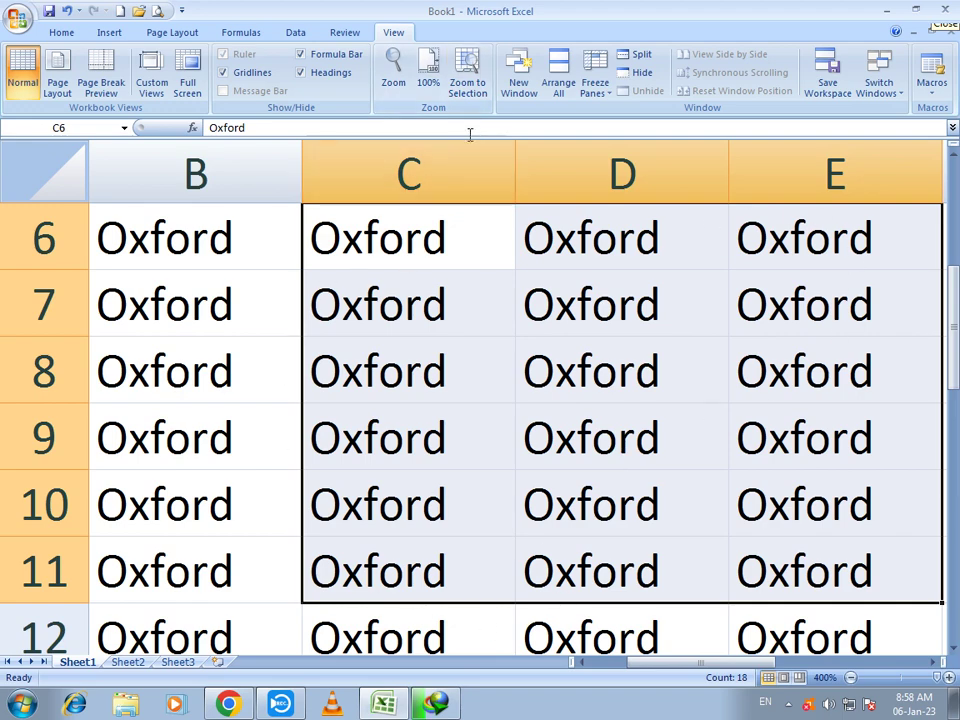
Step: Return the sheet's zoom to 100% and select cell B1
left_click(428, 82)
left_click(111, 265)
left_click(215, 237)
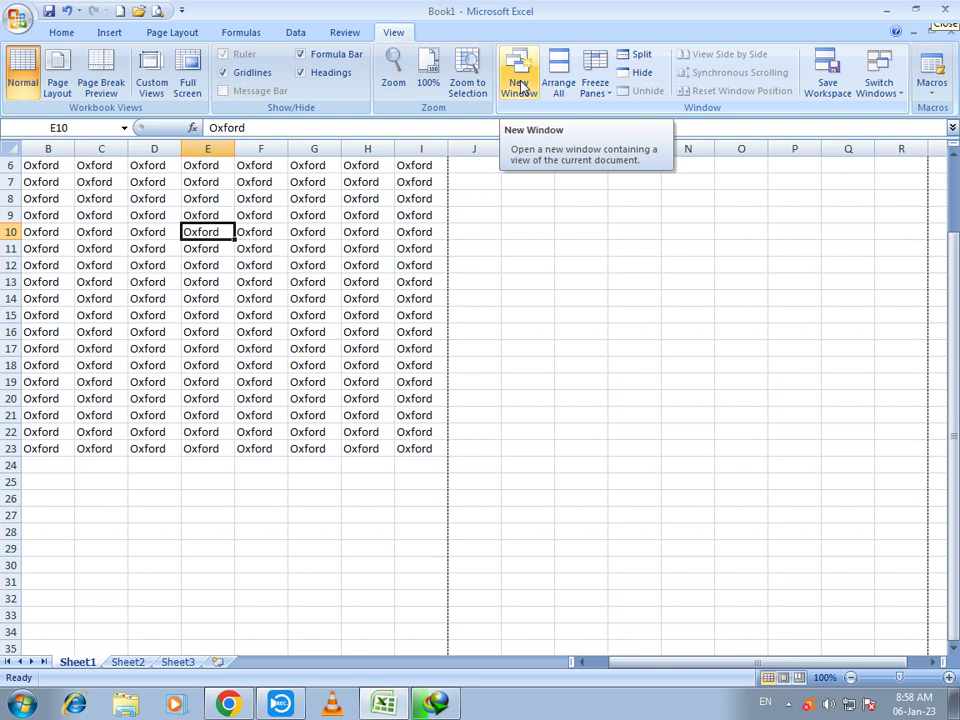
scroll(237, 188, "up", 2)
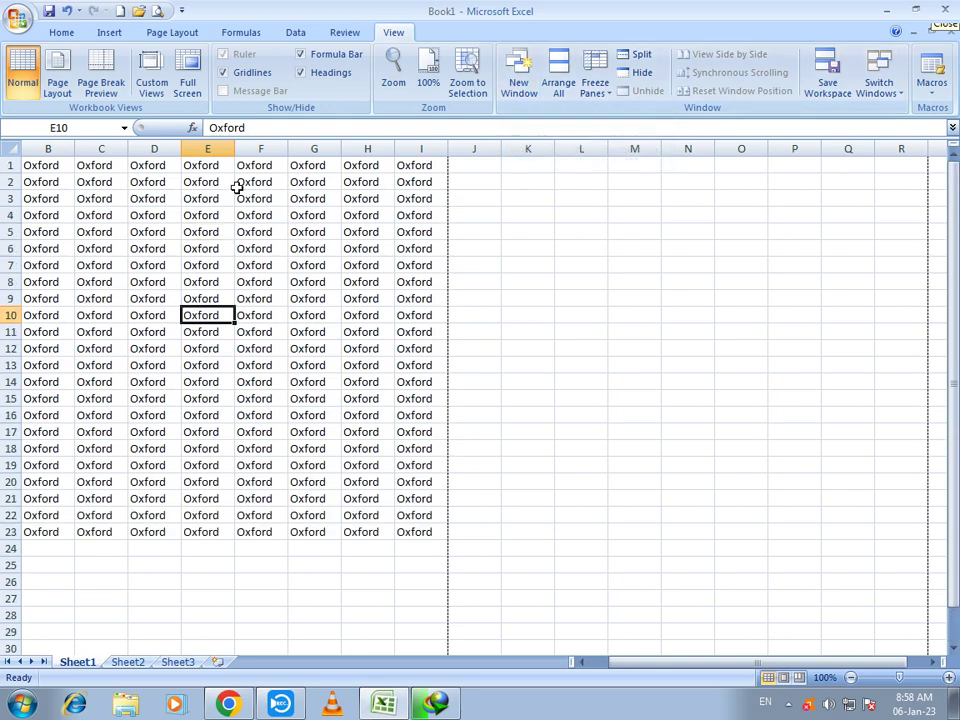
left_click(152, 200)
left_click(43, 169)
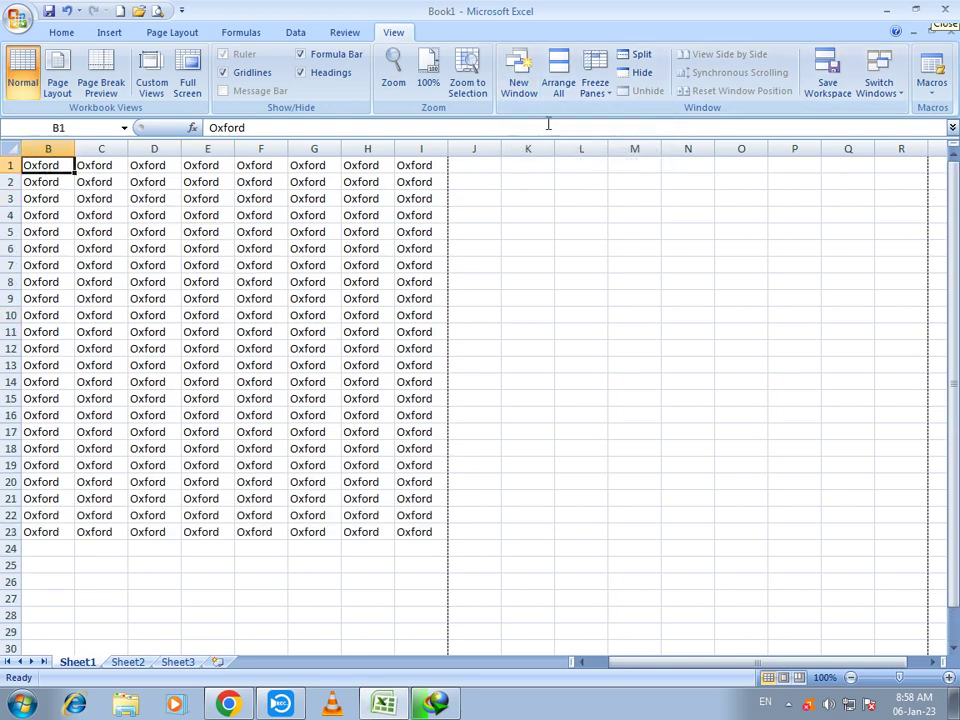
Step: Open a second window of the workbook and select cell E7 in Book1:2
left_click(518, 82)
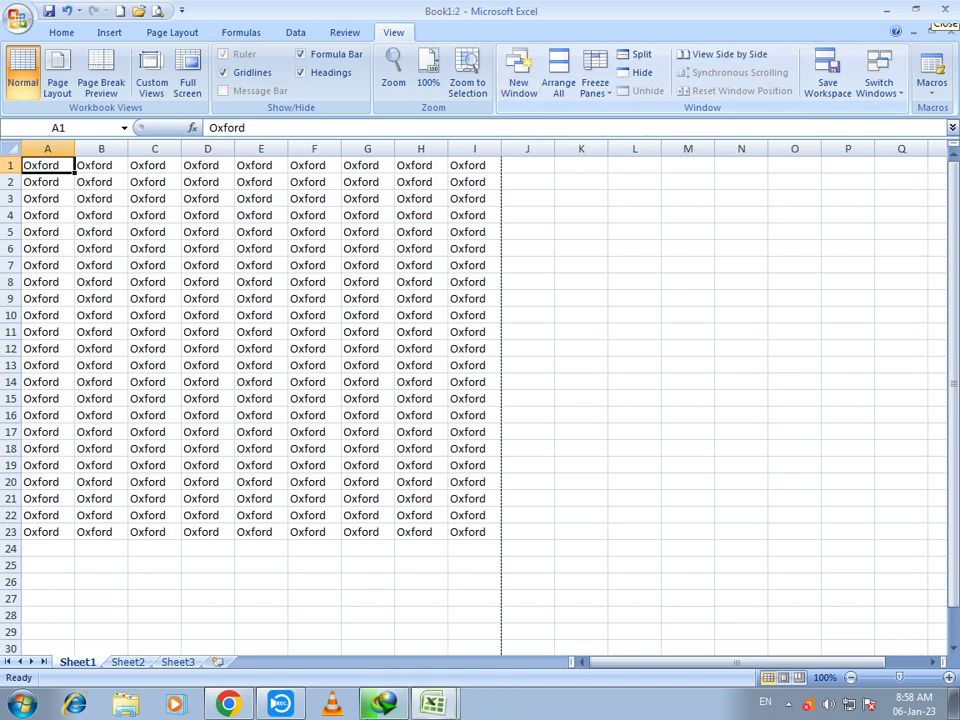
mouse_move(432, 704)
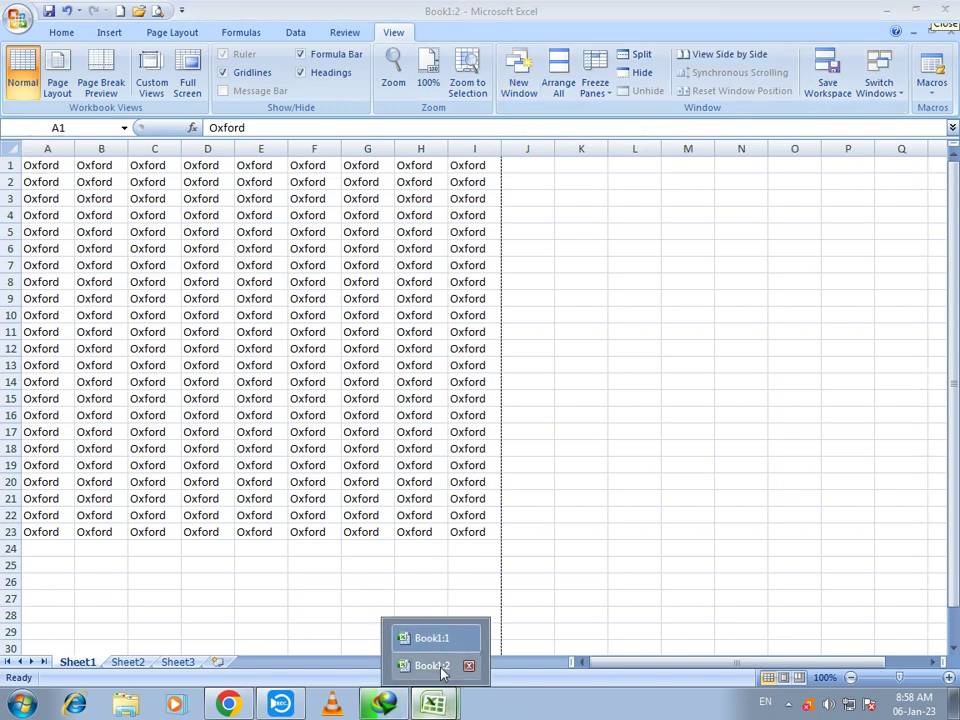
left_click(444, 668)
left_click(254, 264)
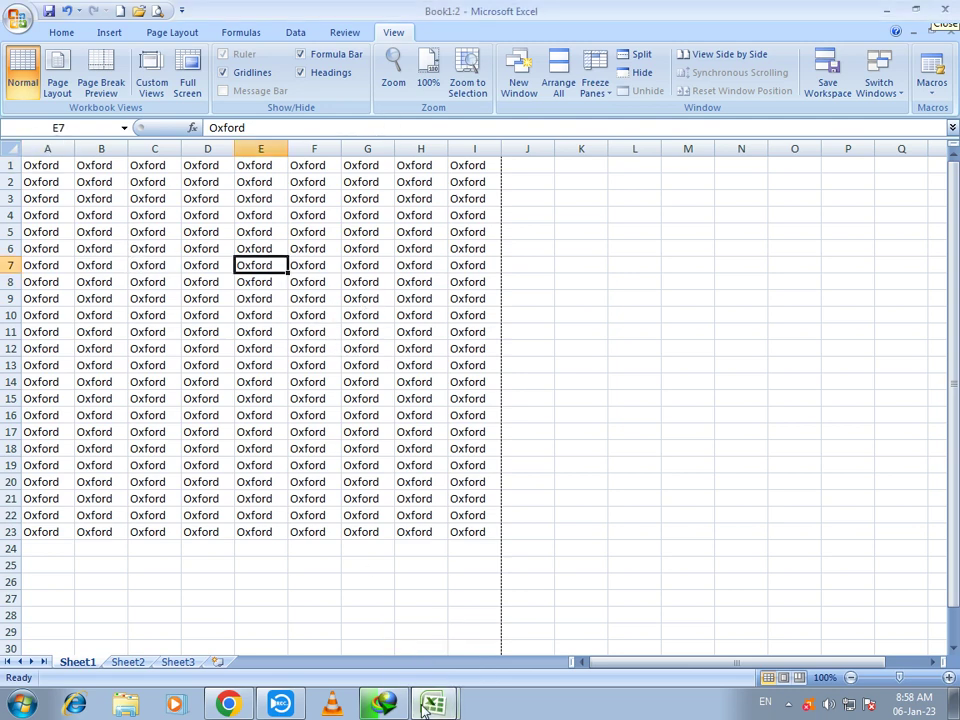
Step: In the Book1:1 window, fill cells B1:B12 with 56, 546, 546, 546, 45, 6, 546, 546, 45, 654, 6 and 54
mouse_move(432, 704)
left_click(428, 640)
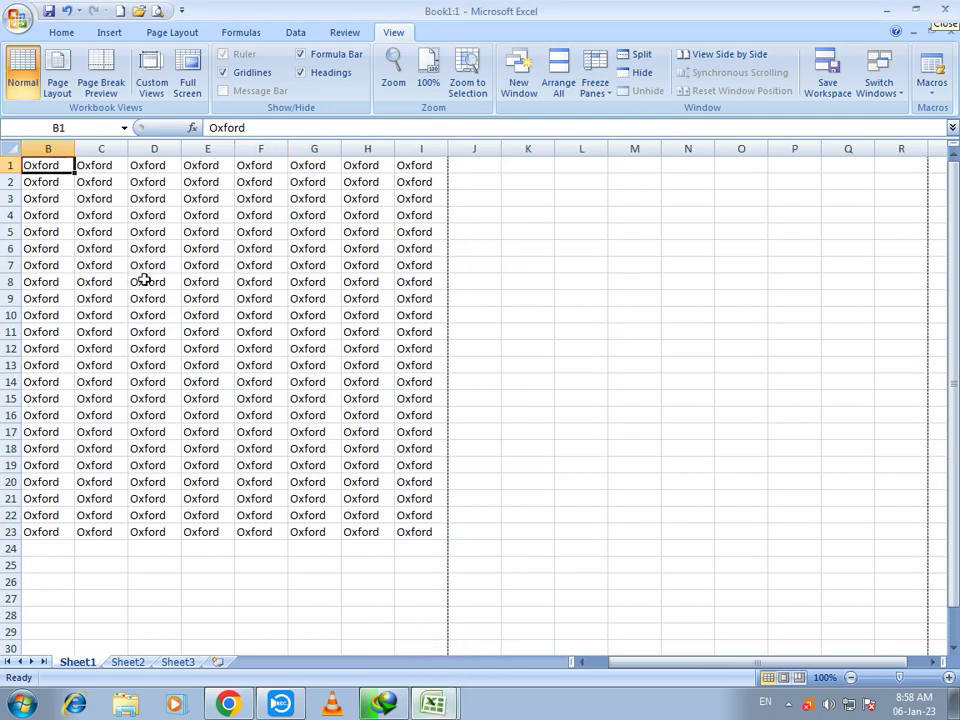
type("56 546 546 546 45 6 546 546 45 6")
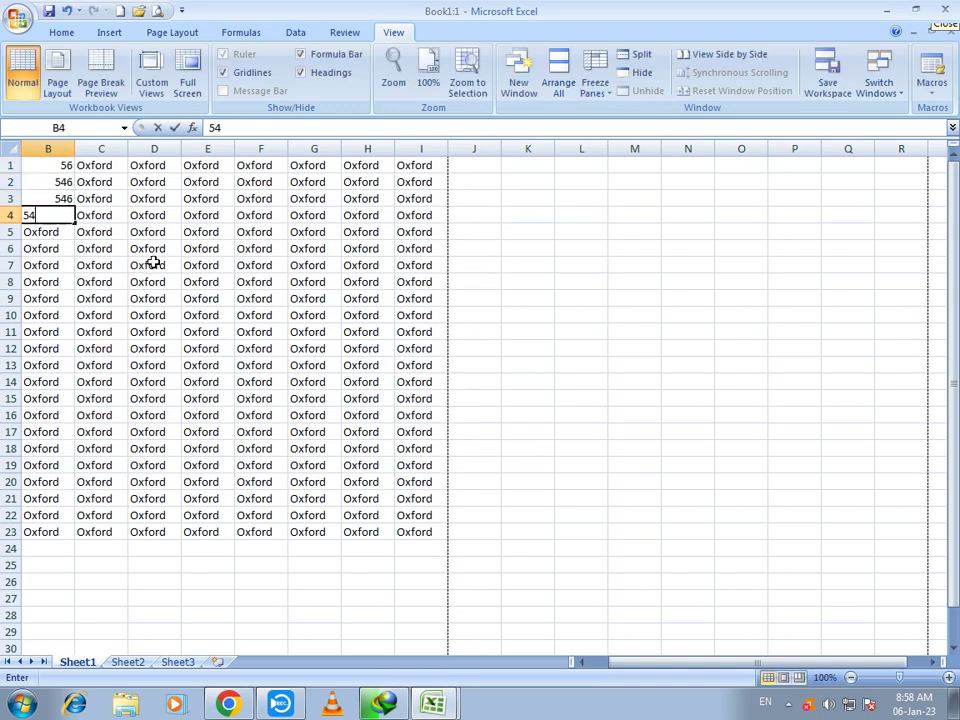
type("54 6 54")
left_click(155, 249)
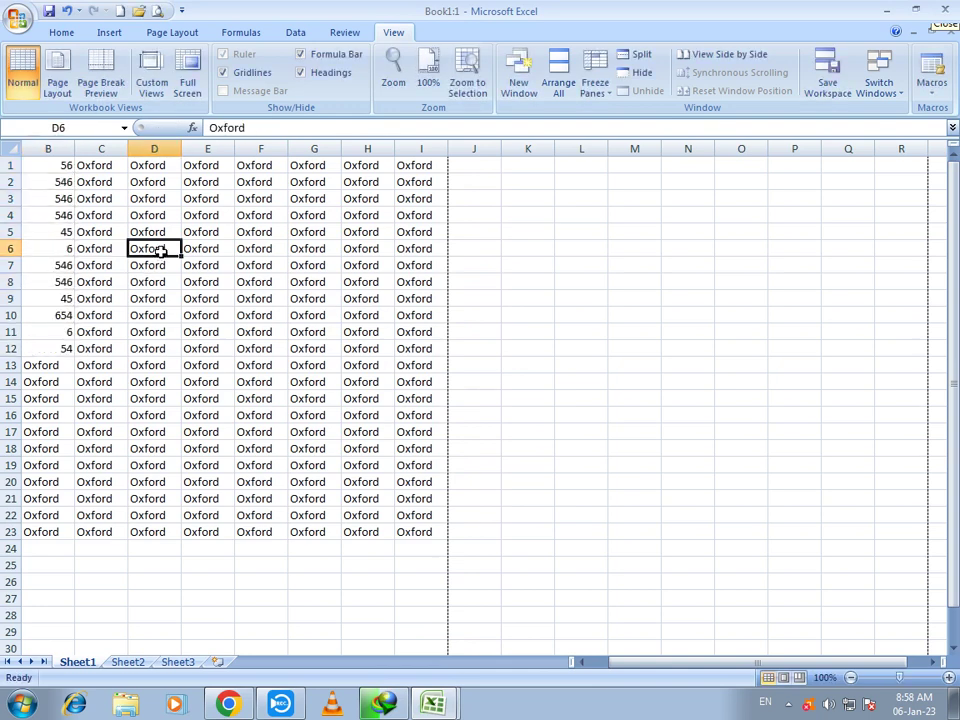
Step: Check column B in the Book1:2 window for the new numbers, and return to the Book1:1 window
mouse_move(440, 706)
left_click(430, 665)
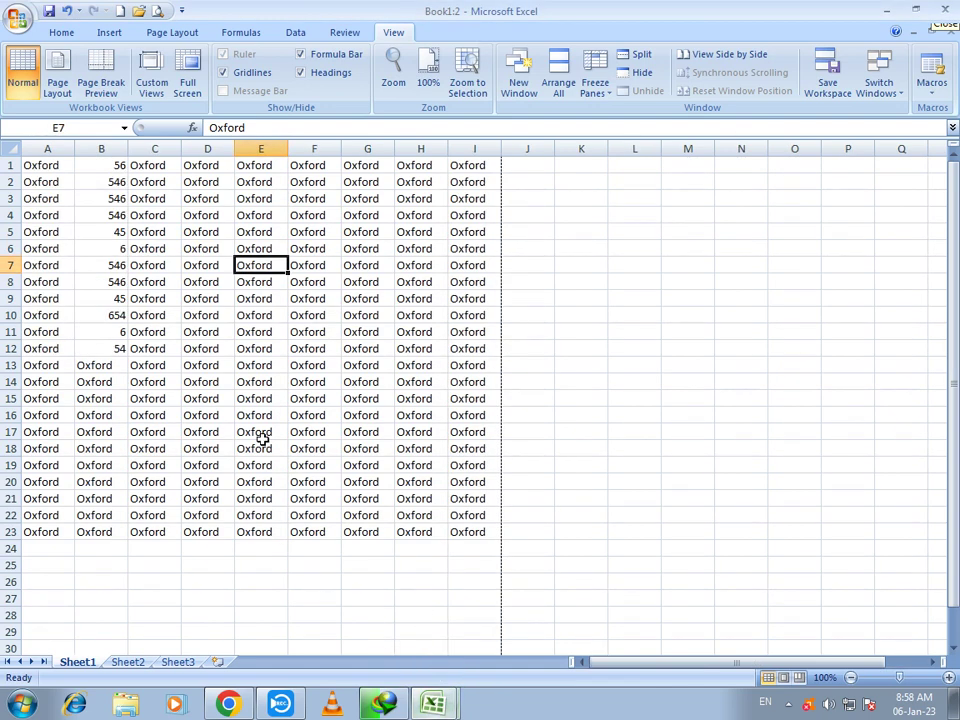
left_click_drag(105, 166, 100, 364)
left_click(224, 398)
mouse_move(433, 706)
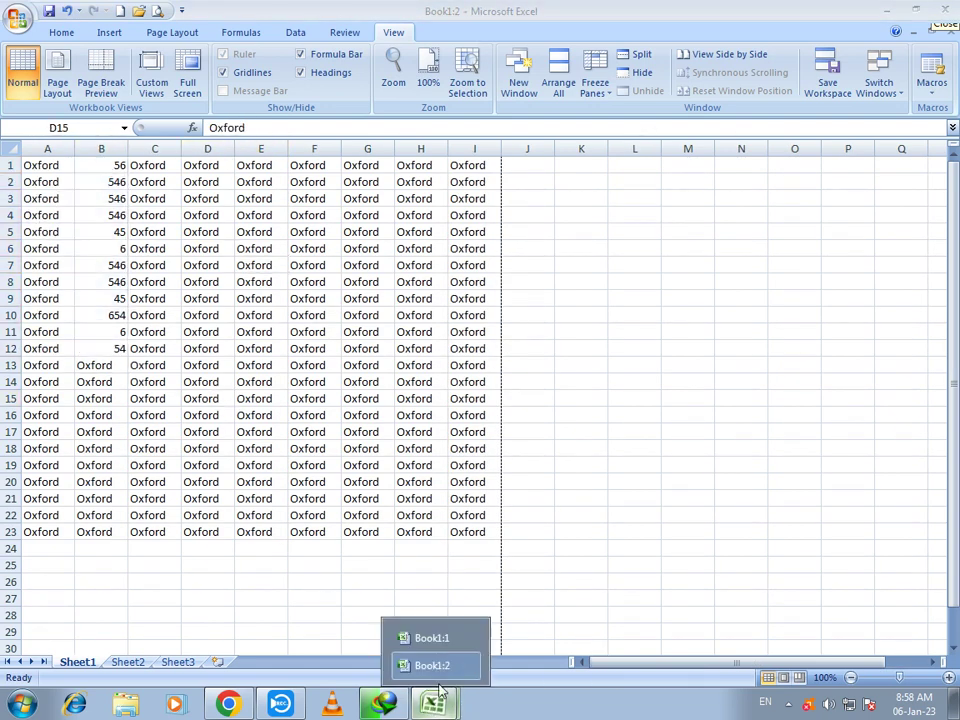
left_click(428, 639)
left_click(200, 315)
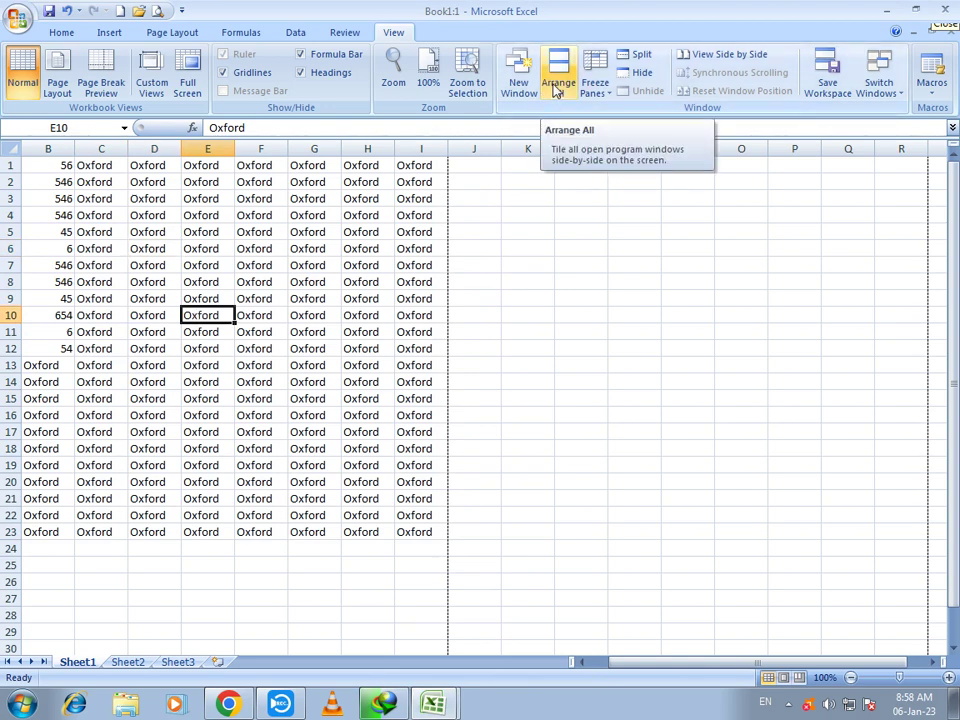
Step: Open four more windows of the workbook, up to Book1:6, and arrange all the windows tiled
left_click(40, 165)
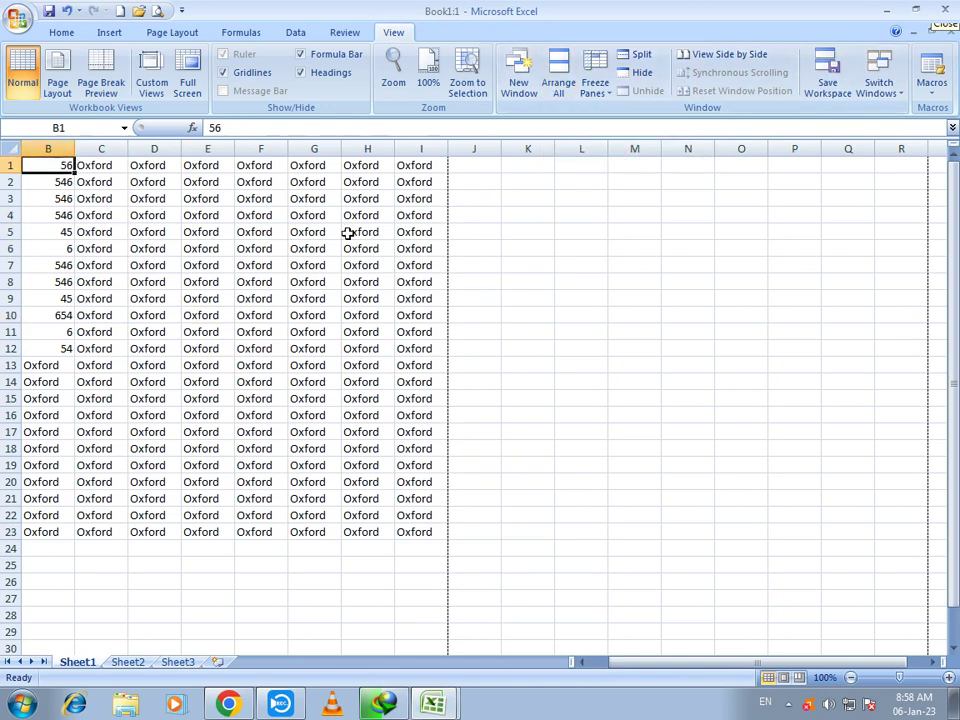
left_click(519, 92)
left_click(519, 92)
left_click(519, 92)
left_click(519, 90)
left_click(519, 90)
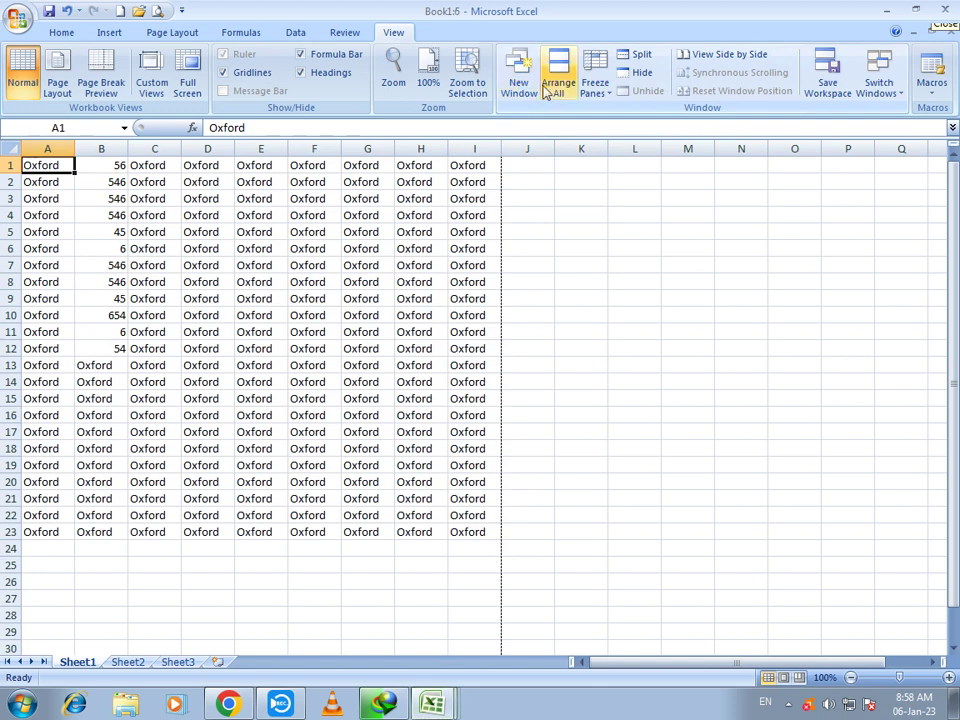
left_click(565, 88)
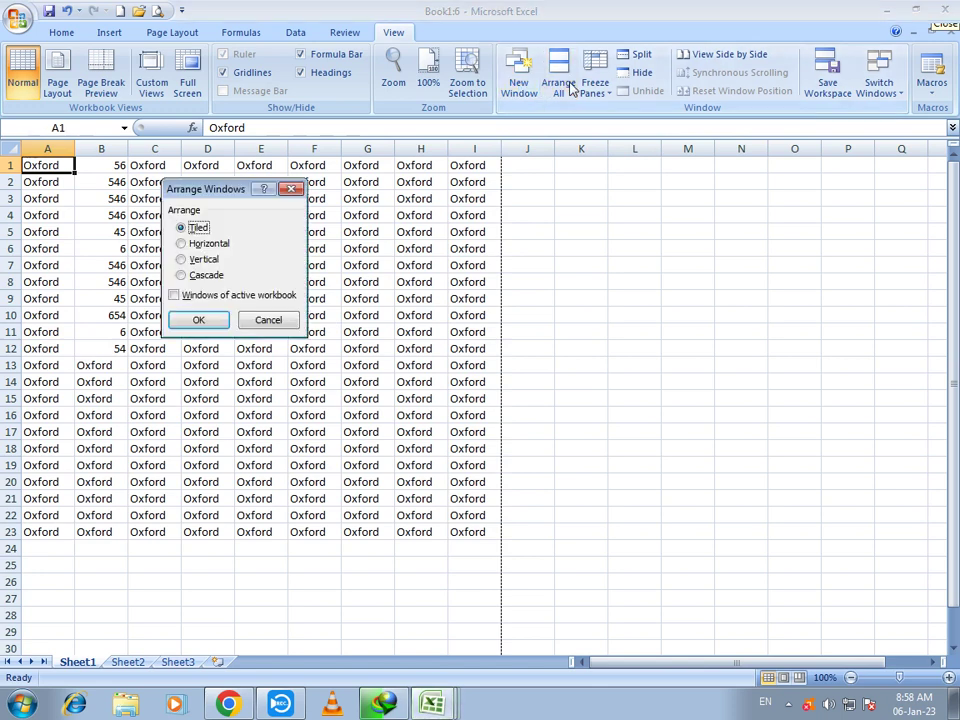
left_click(212, 322)
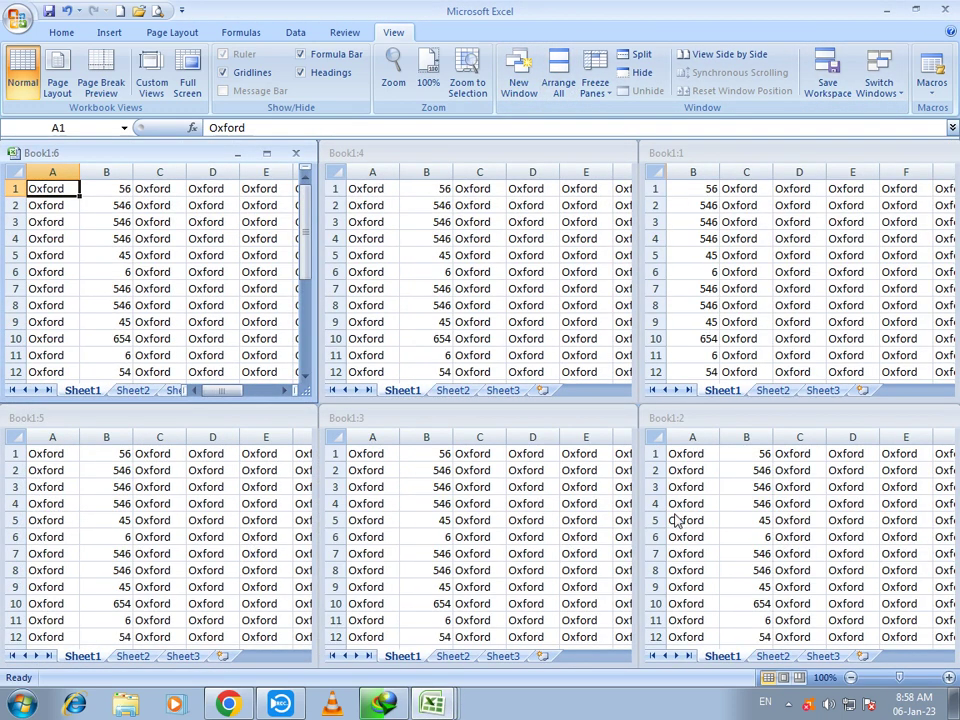
Step: Arrange all the workbook windows horizontally, and change the arrangement to vertical
left_click(561, 88)
left_click(199, 243)
left_click(199, 320)
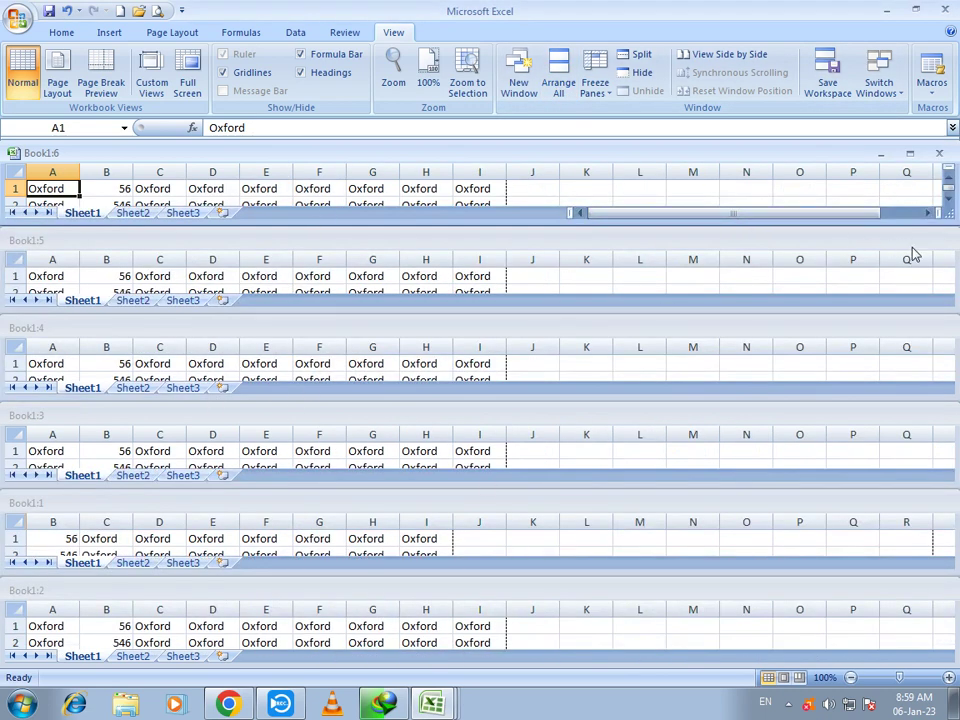
left_click(558, 84)
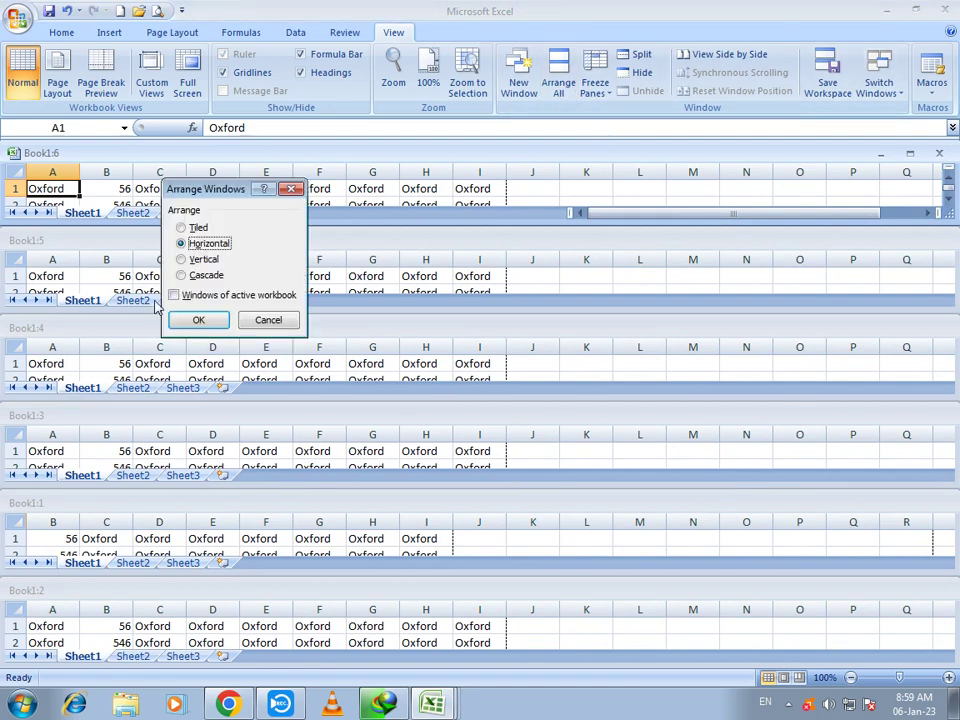
left_click(203, 260)
left_click(198, 320)
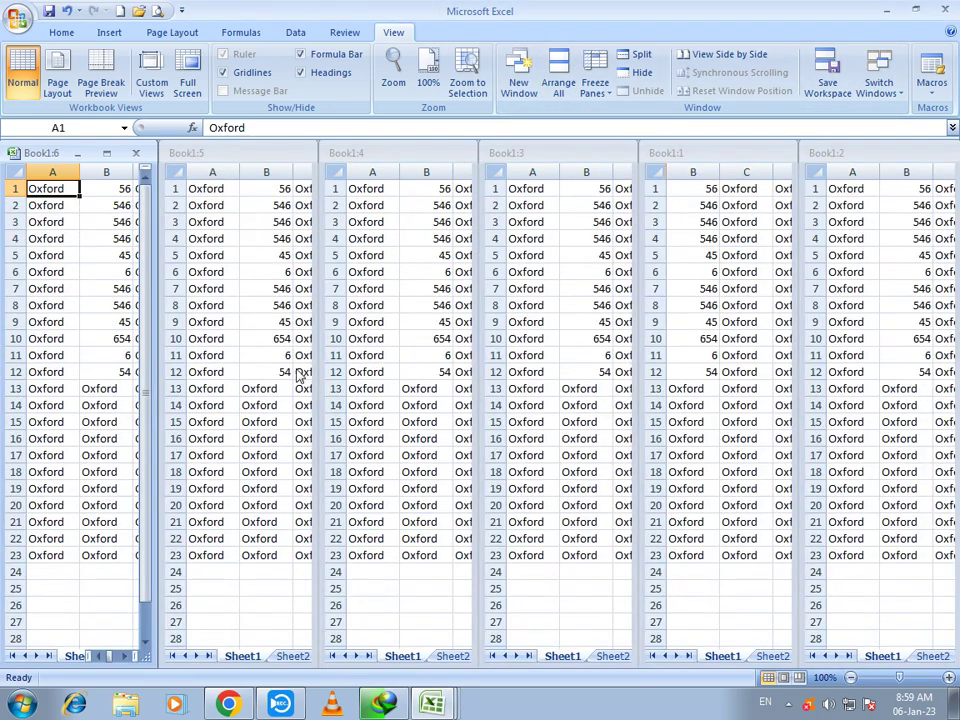
Step: Arrange all the workbook windows in a cascade
left_click(558, 84)
left_click(181, 274)
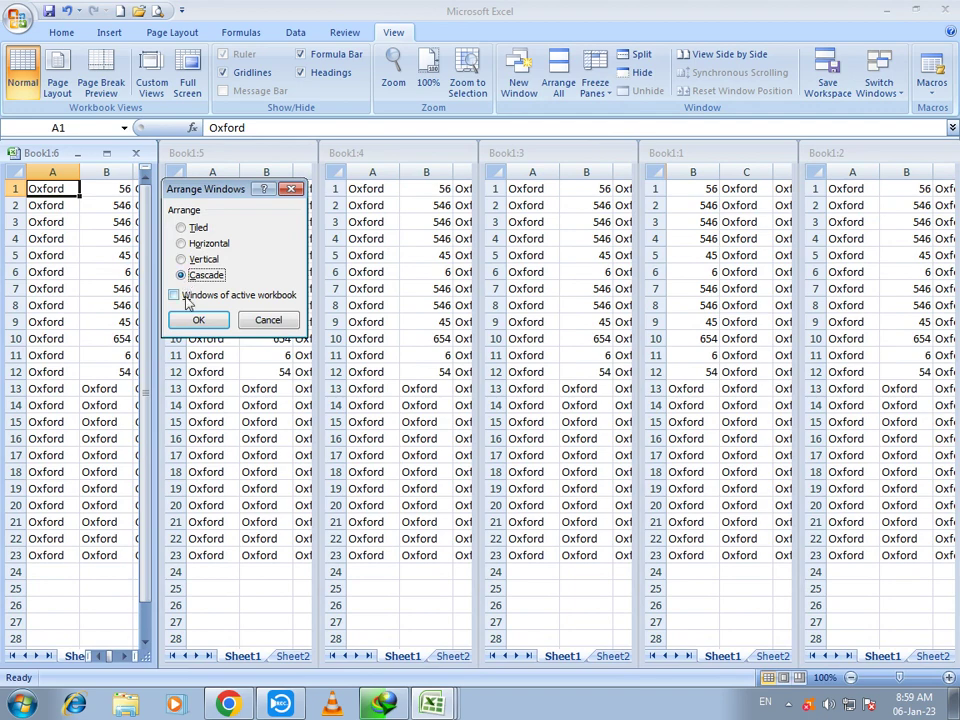
left_click(190, 319)
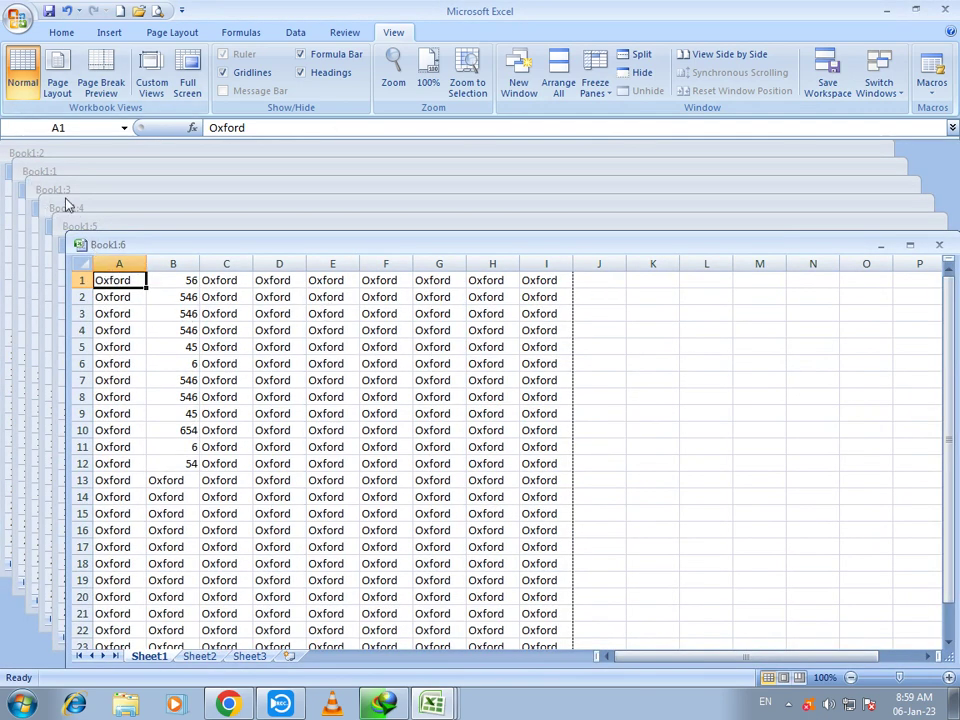
left_click(559, 98)
left_click(190, 297)
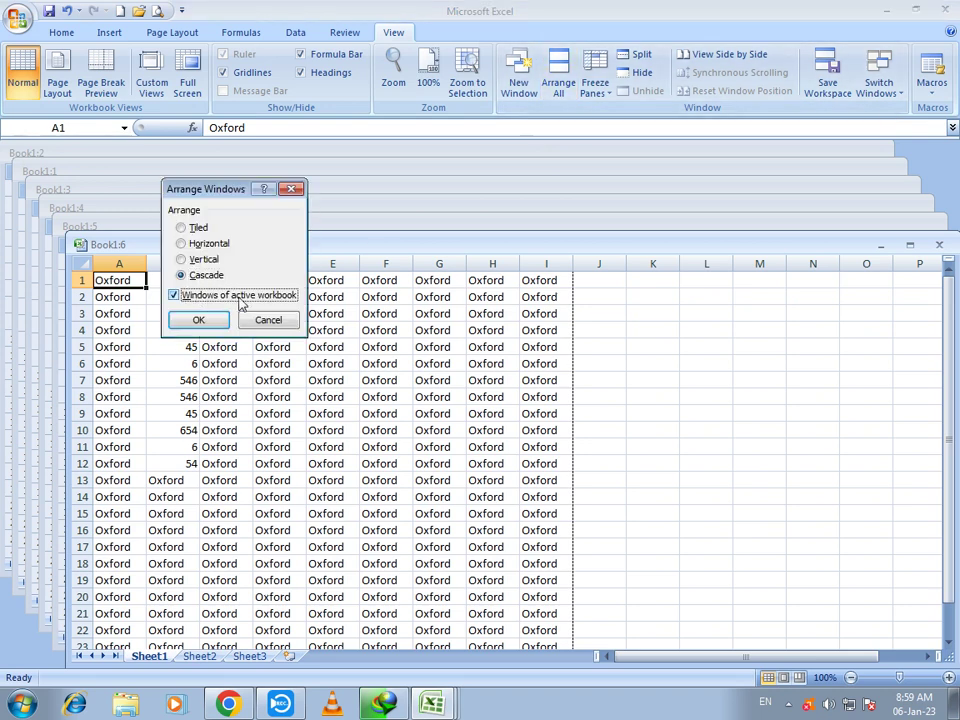
left_click(262, 322)
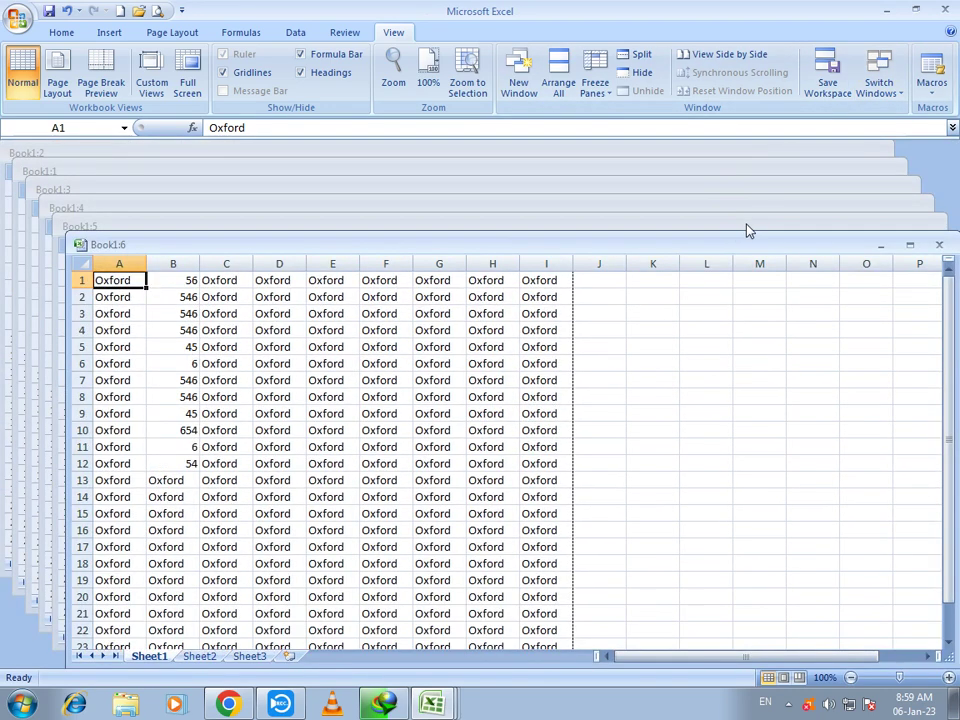
Step: Bring the Book1:5 window to the front and reapply the cascade arrangement with Windows of active workbook off
left_click(745, 230)
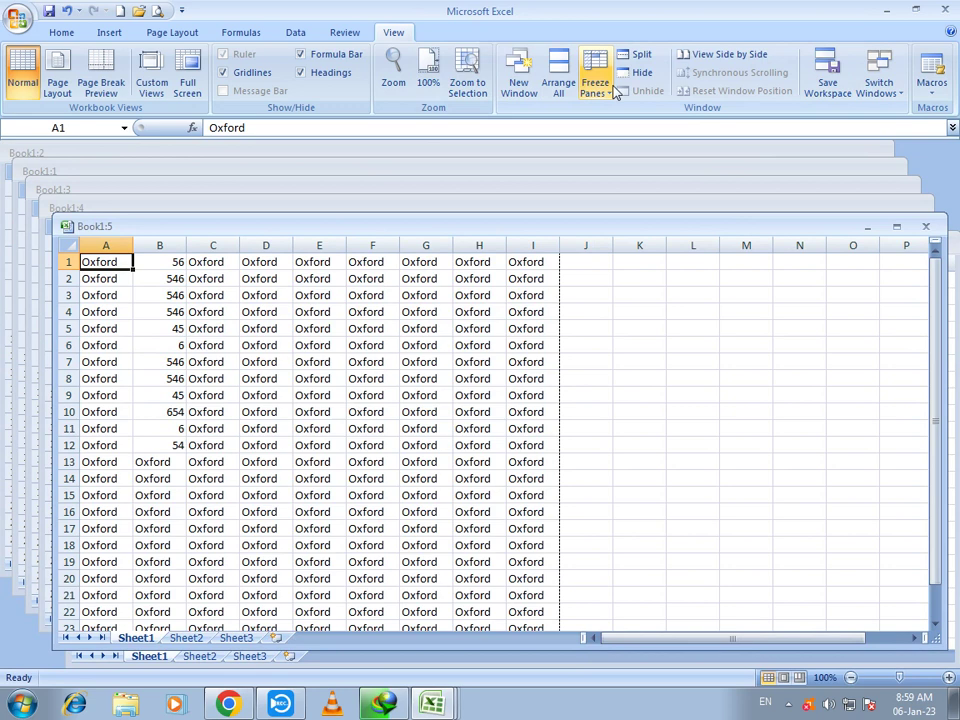
left_click(560, 86)
left_click(195, 296)
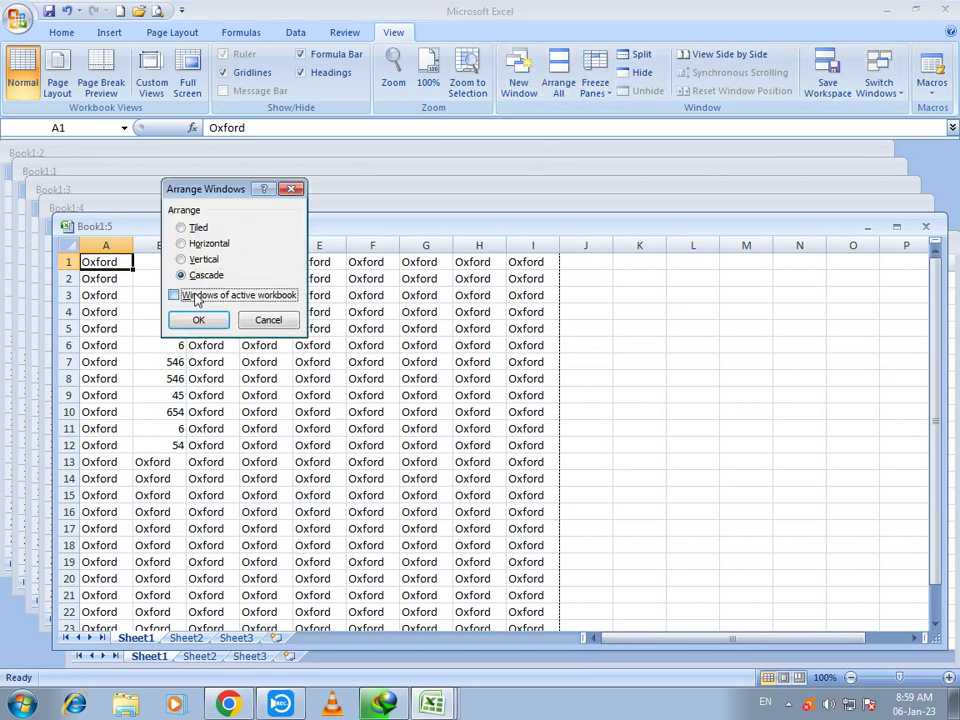
left_click(197, 320)
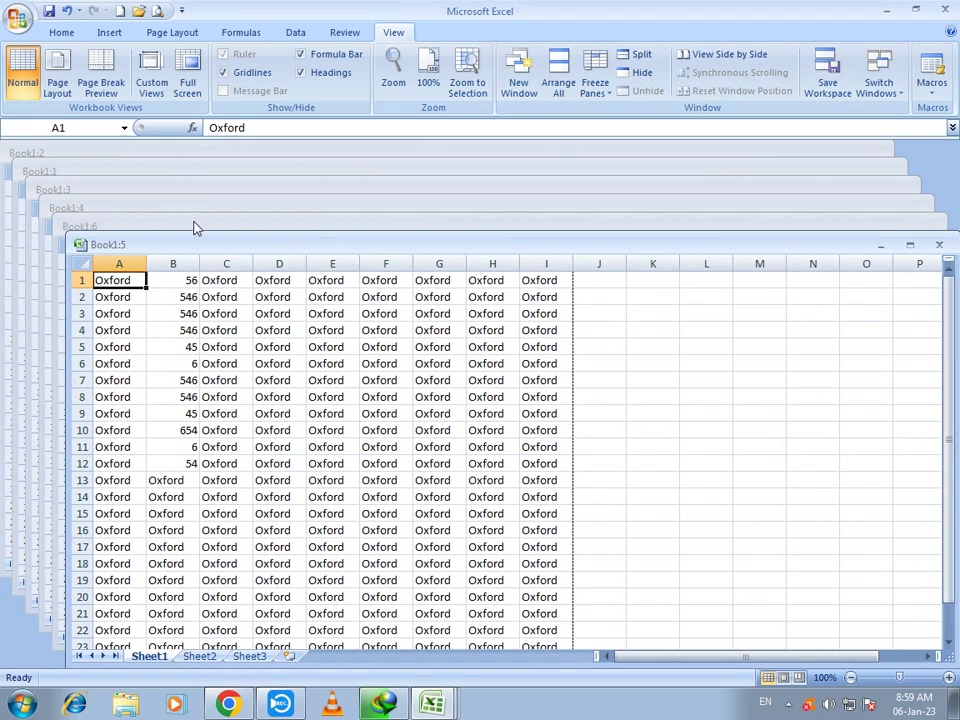
Step: Bring the Book1:6 window to the front and cascade the windows again, leaving Windows of active workbook off
left_click(130, 228)
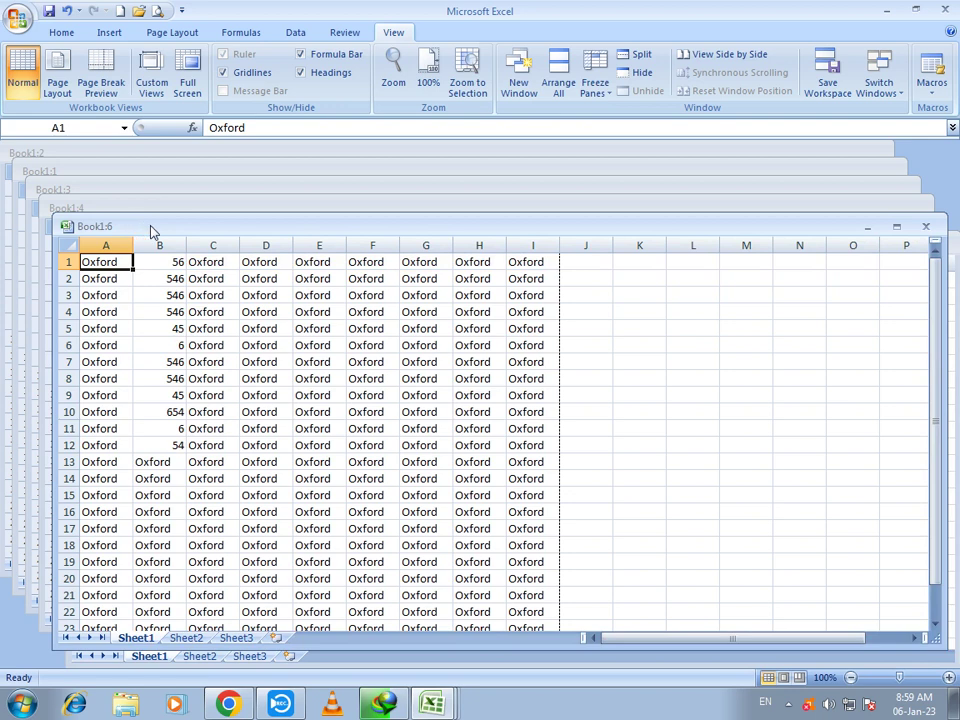
left_click(566, 92)
left_click(199, 296)
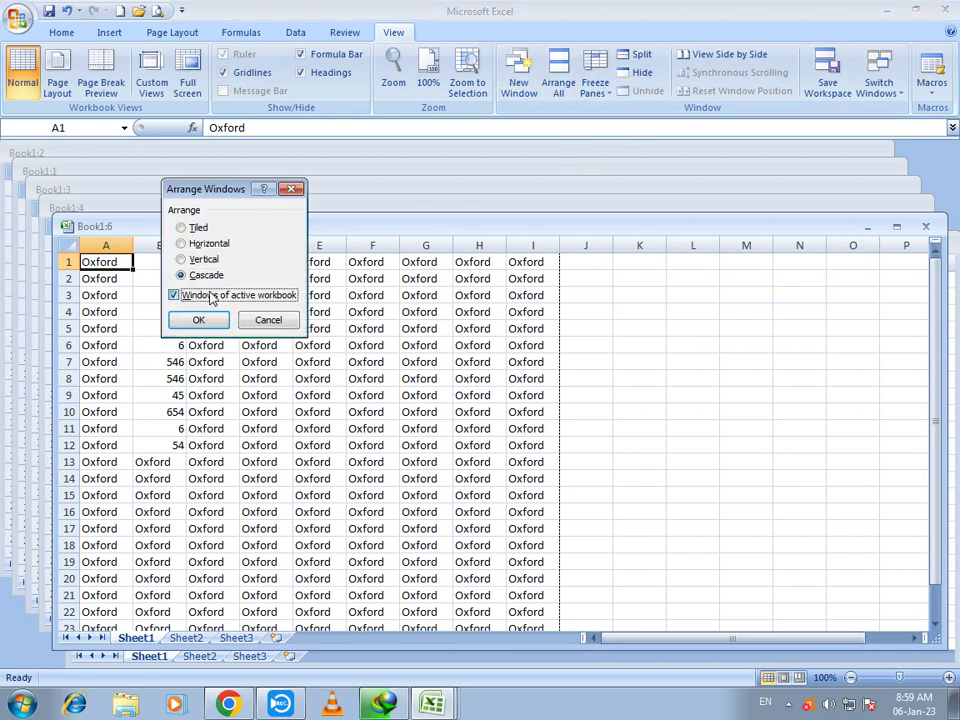
left_click(195, 296)
left_click(198, 321)
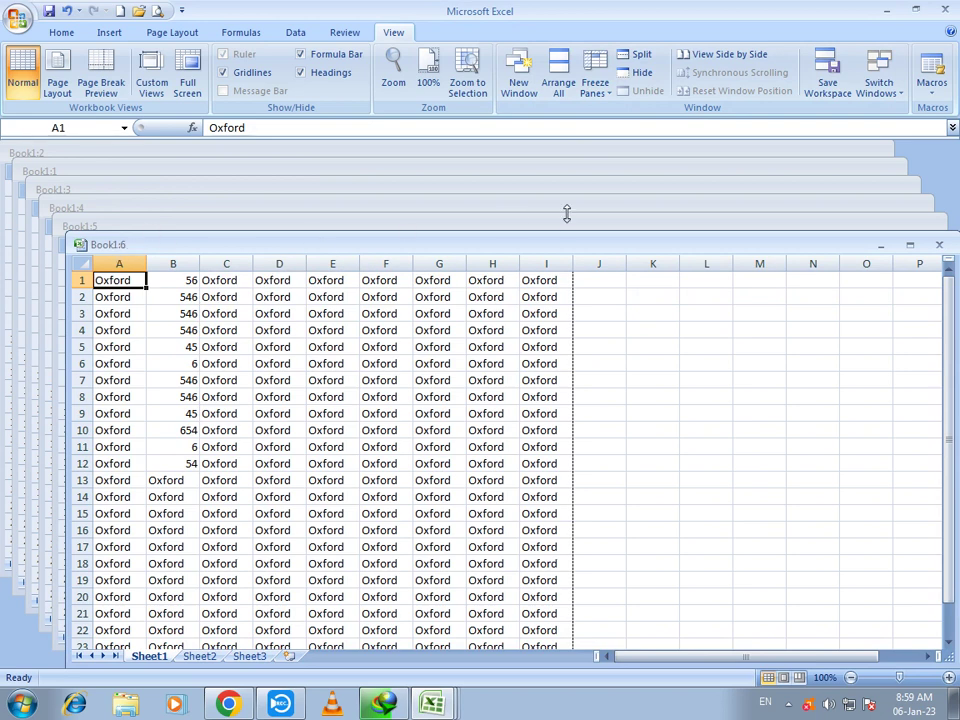
Step: Maximize the Book1:6 window and select the range A1:I3
left_click(910, 245)
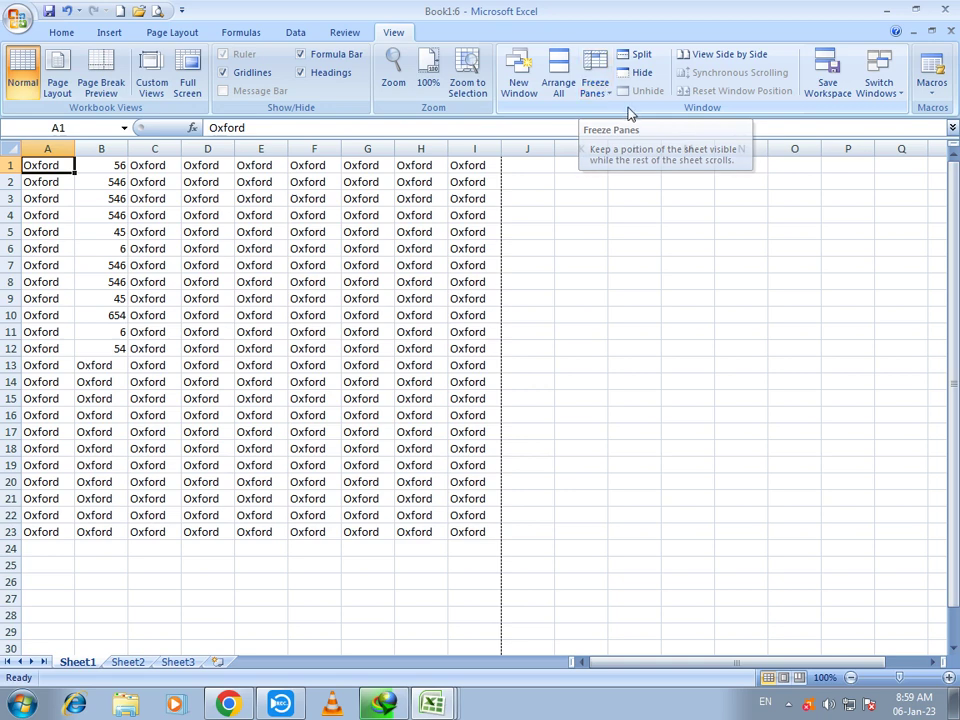
left_click(310, 264)
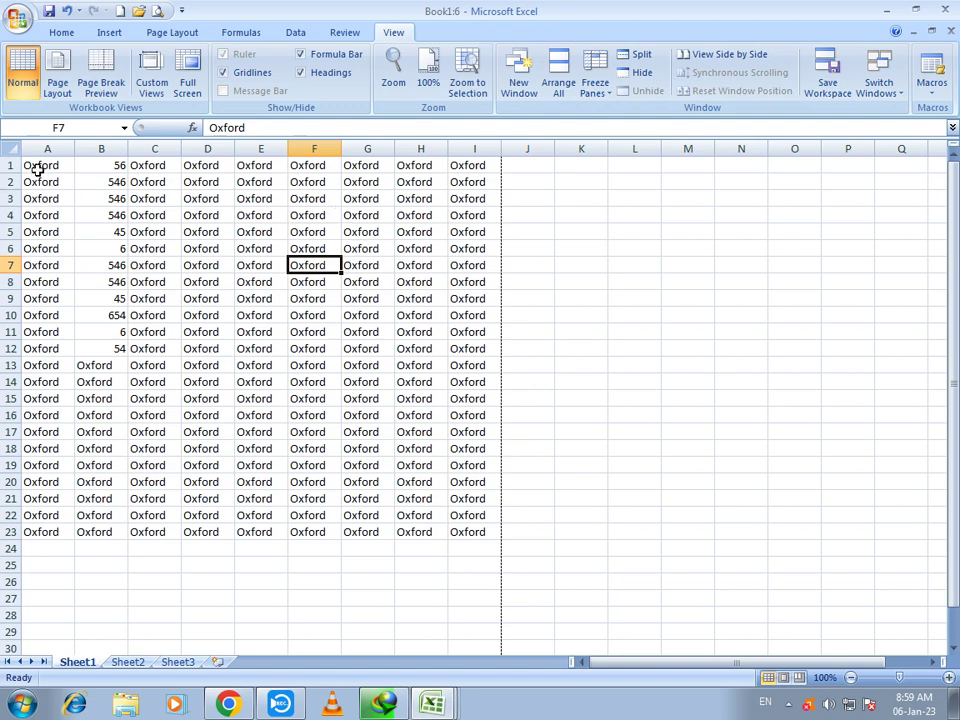
left_click_drag(38, 168, 476, 198)
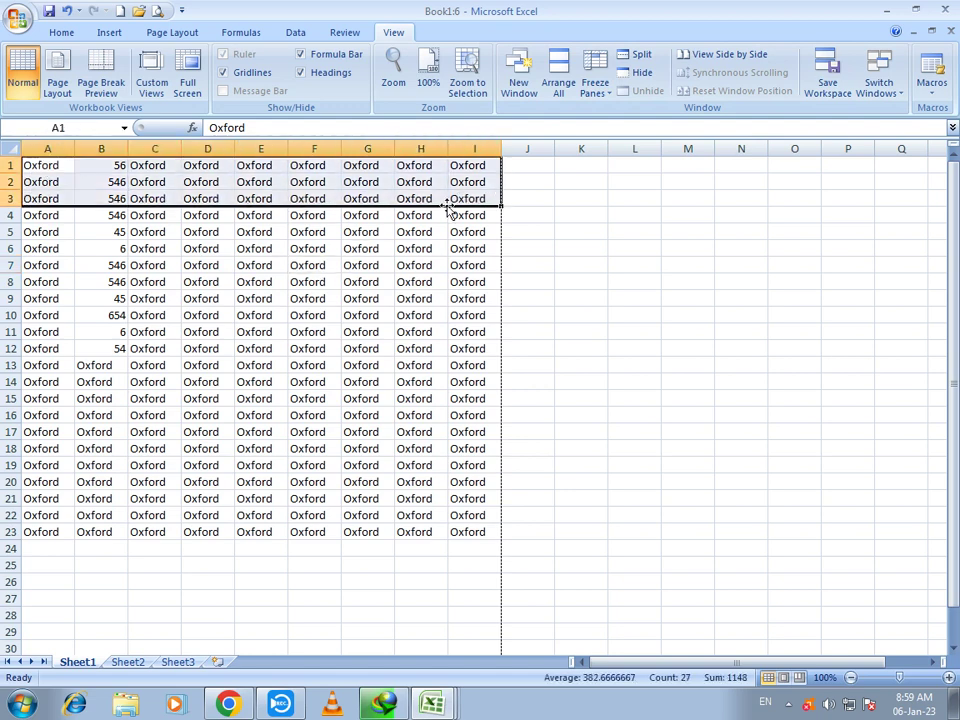
Step: Delete all the data from Sheet1, starting at cell A1
left_click(51, 167)
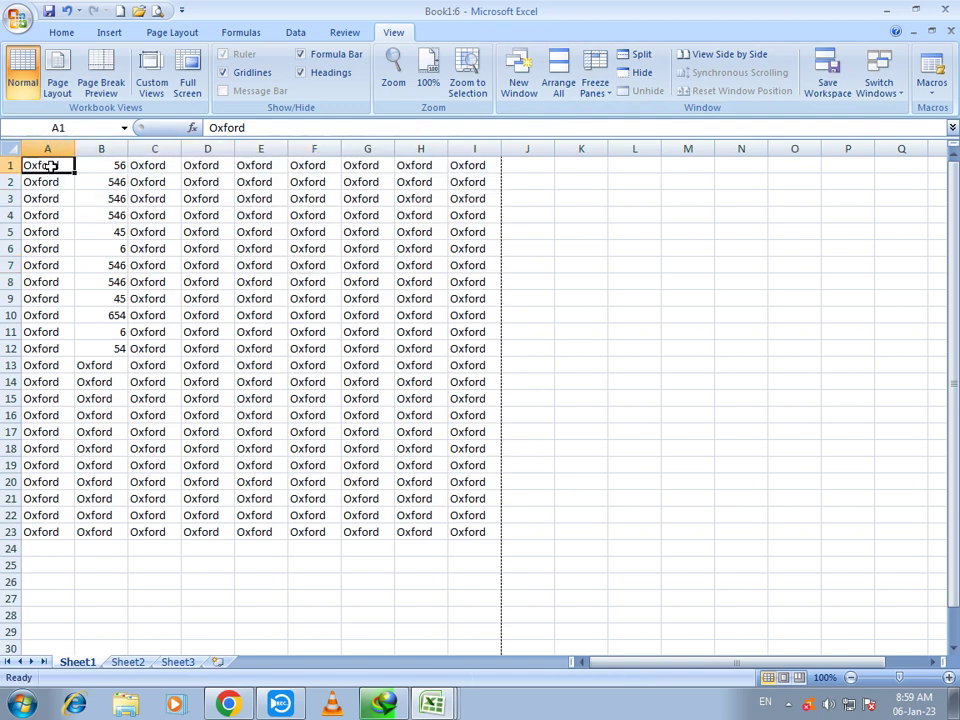
left_click_drag(45, 167, 470, 557)
key("Delete")
Step: Enter the headers Name, Gender, Post, Location and Salary in cells A1 to E1
key("ctrl+Home")
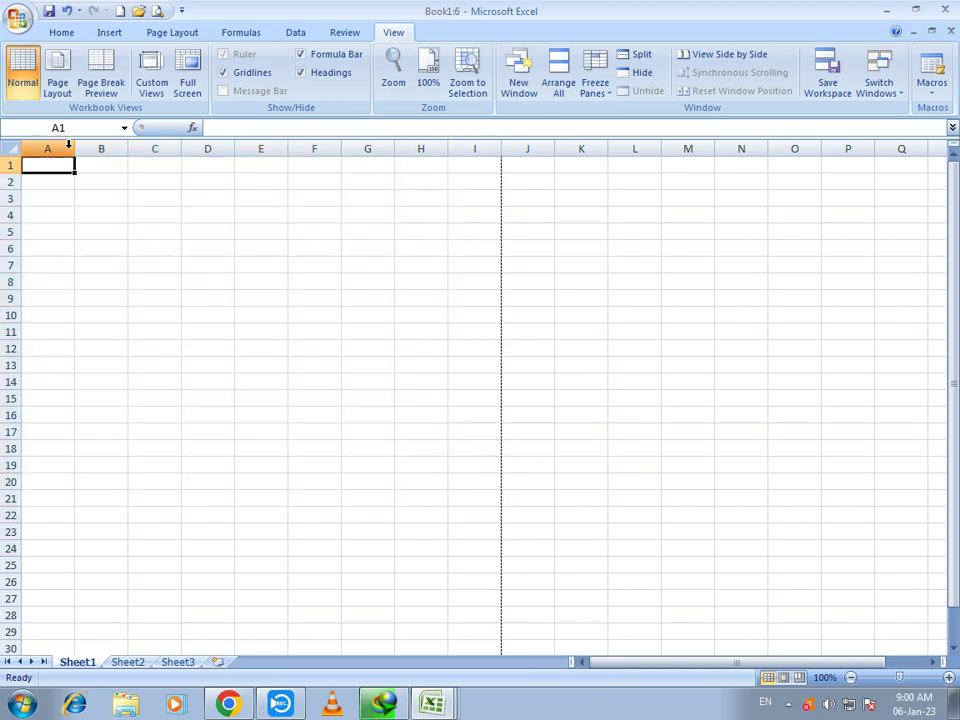
type("Name")
key("Tab")
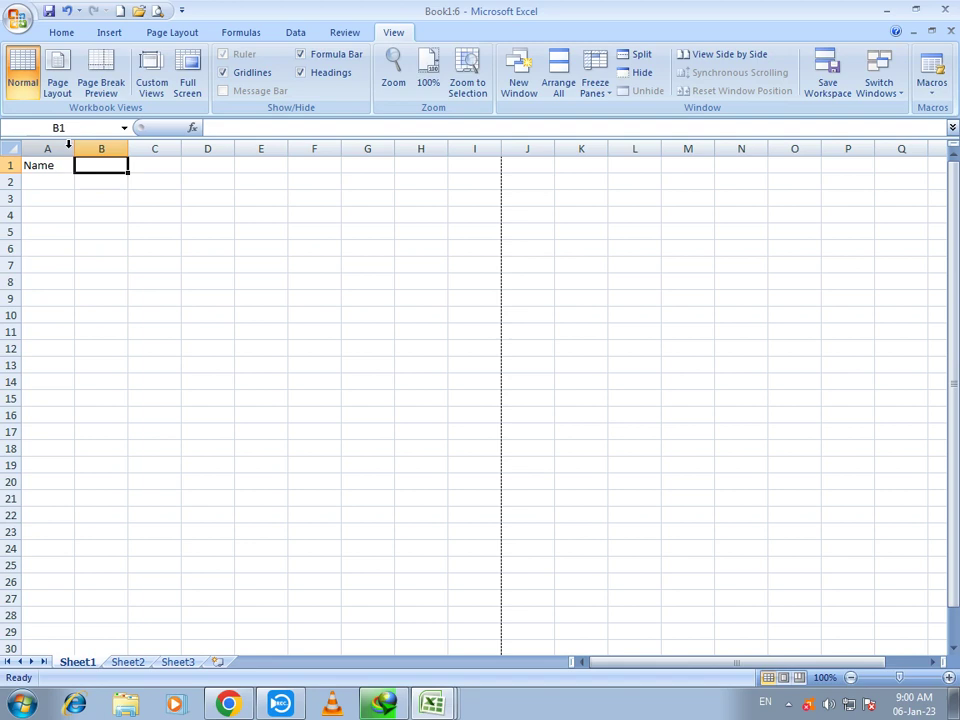
type("Gender")
key("Tab")
type("P")
key("Tab")
type("Location")
key("Tab")
type("Salary")
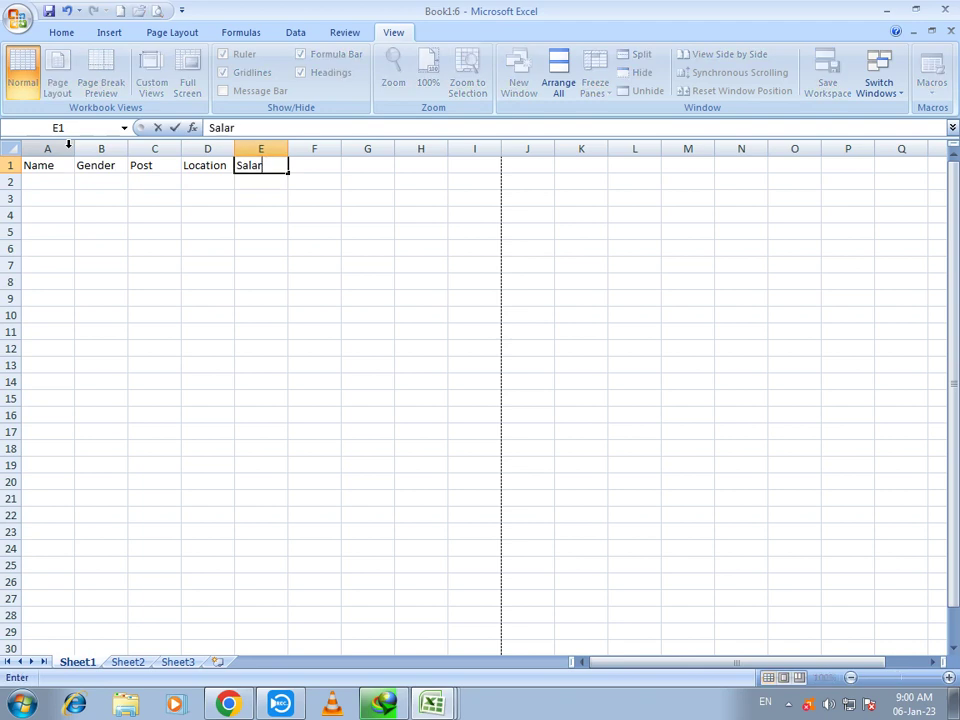
key("Return")
Step: Enter eight sample first names in the Name column, cells A2 to A9
type("jan")
key("Return")
type("kha")
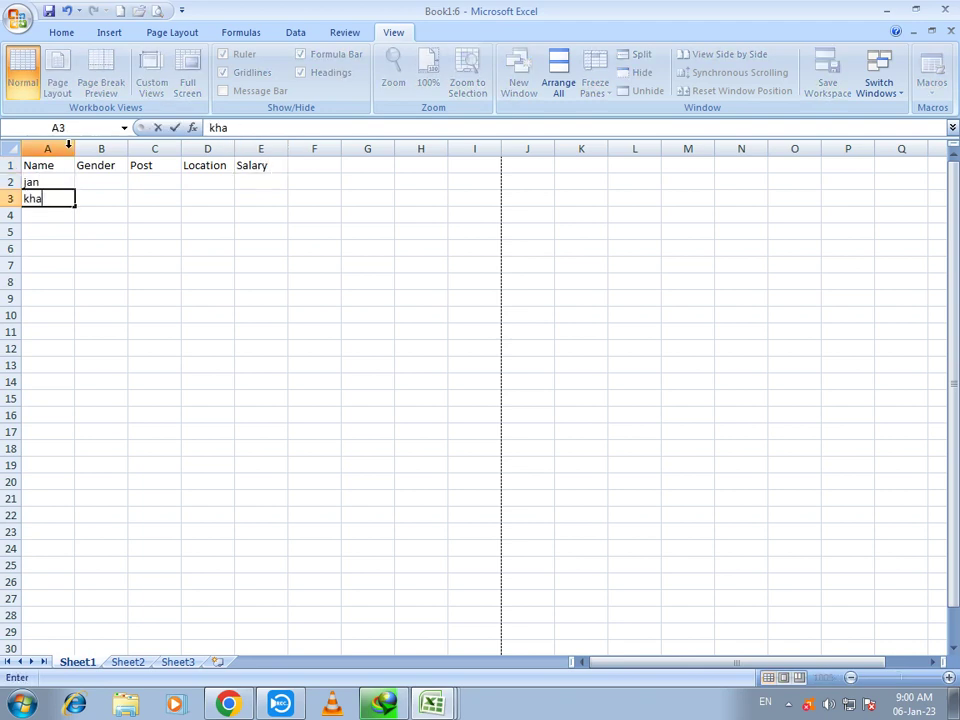
key("Return")
type("Ali")
key("Return")
type("wali")
key("Return")
type("shah")
key("Return")
type("sidra")
key("Return")
type("Noor")
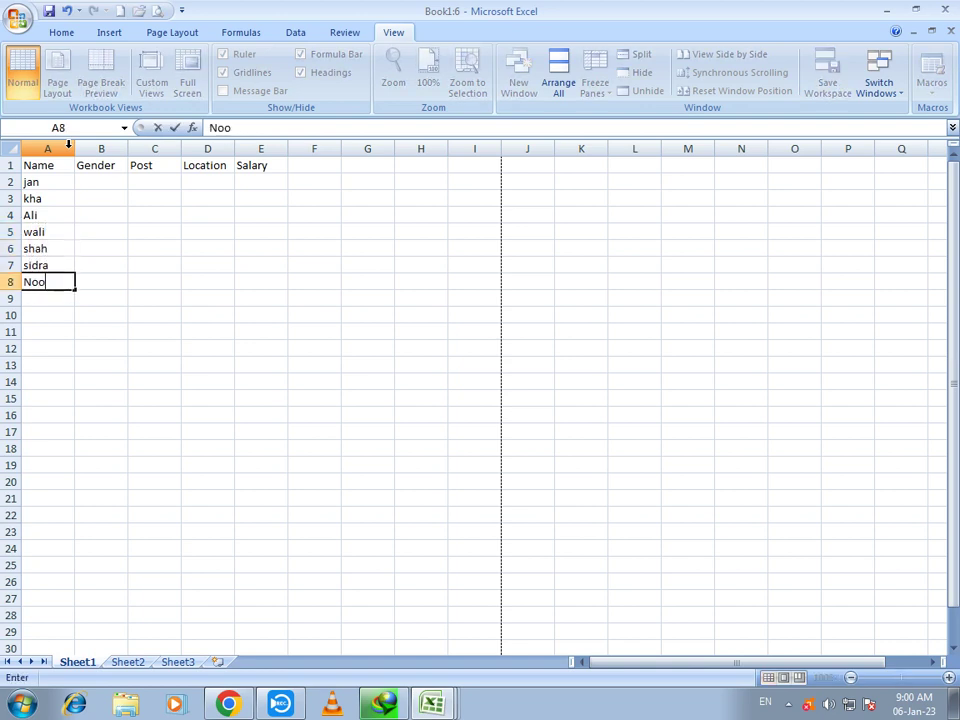
key("Return")
type("Mari")
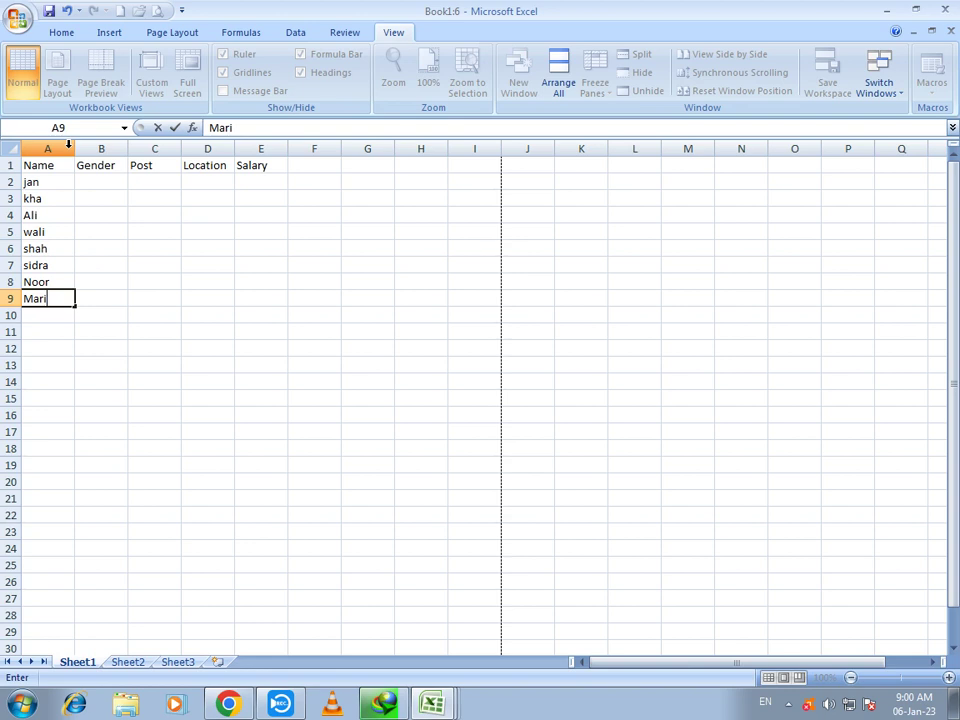
type("a")
key("Return")
Step: Select the names in A2:A9 and fill them down the Name column to row 19
left_click_drag(29, 183, 70, 311)
left_click(77, 308)
left_click_drag(47, 180, 87, 469)
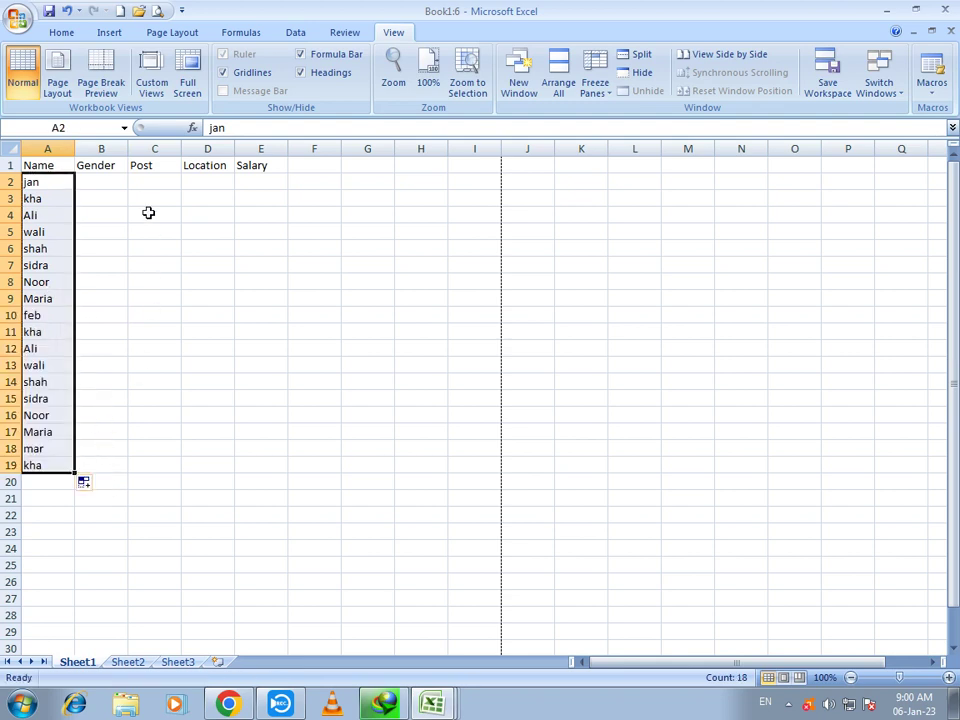
Step: Enter Male as the gender in cells B2 to B6
left_click(104, 184)
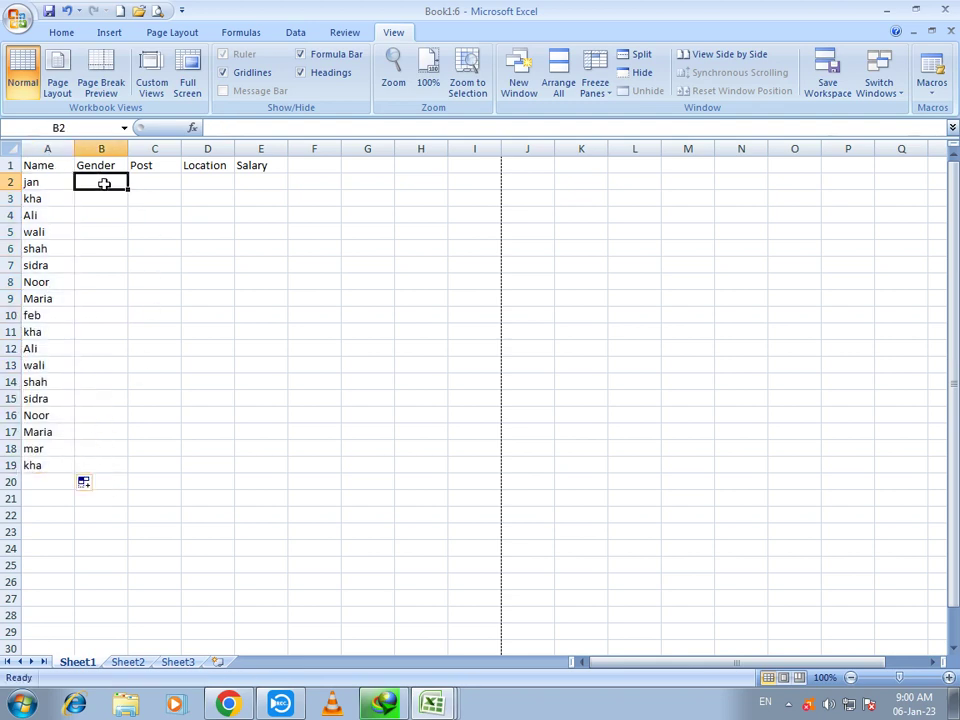
type("Male")
key("Return")
type("Ma")
key("Return")
type("m")
key("Return")
type("m")
key("Return")
type("m")
key("Return")
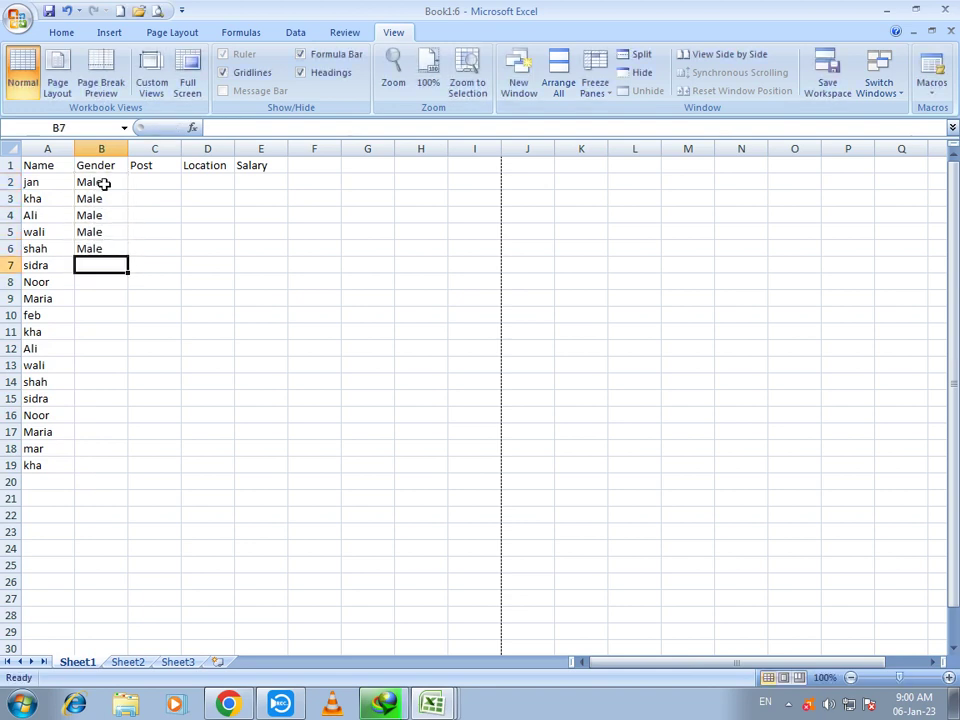
Step: Enter Female as the gender in cells B7 to B10
type("Female")
key("Return")
key("Return")
key("Up")
type("f")
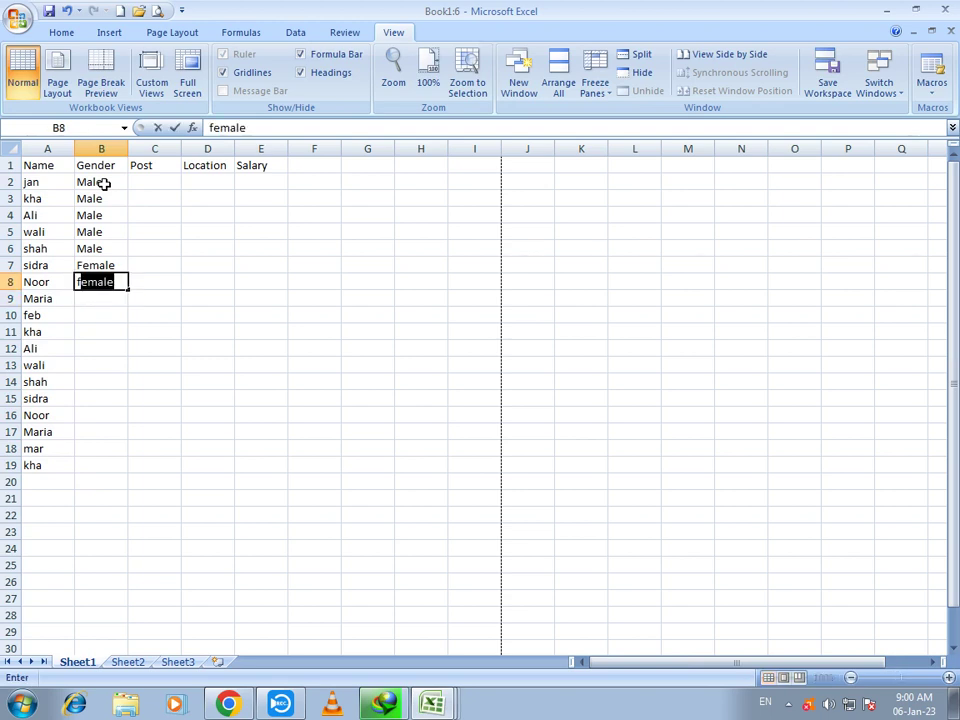
key("Return")
type("f")
key("Return")
type("f")
key("Return")
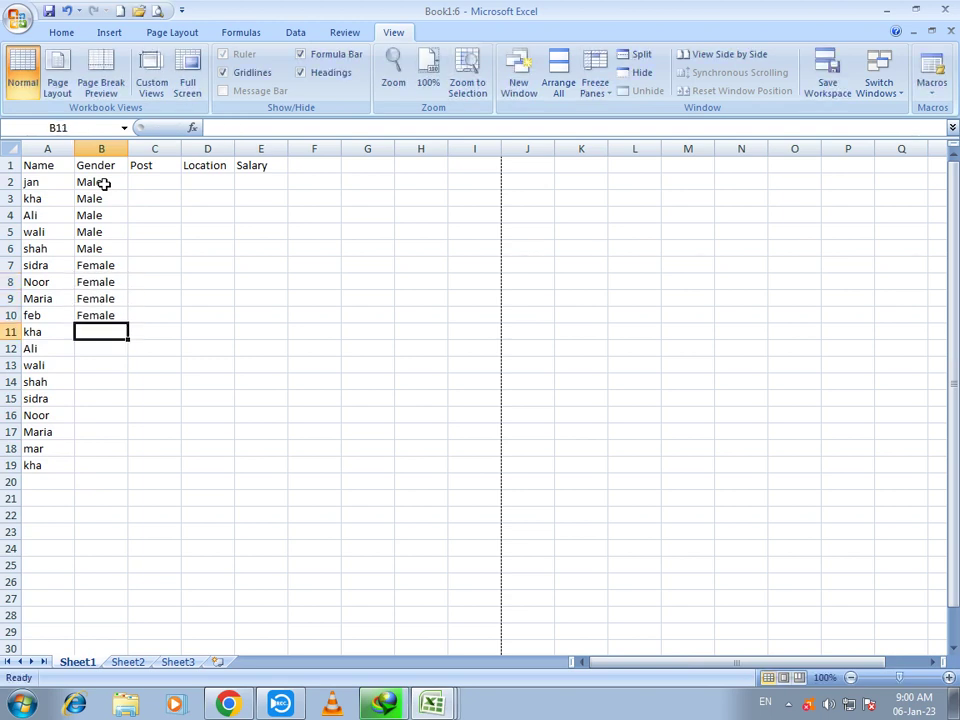
Step: Enter Male as the gender in cells B11 to B14
type("m")
key("Return")
type("m")
key("Return")
type("m")
key("Return")
type("m")
key("Return")
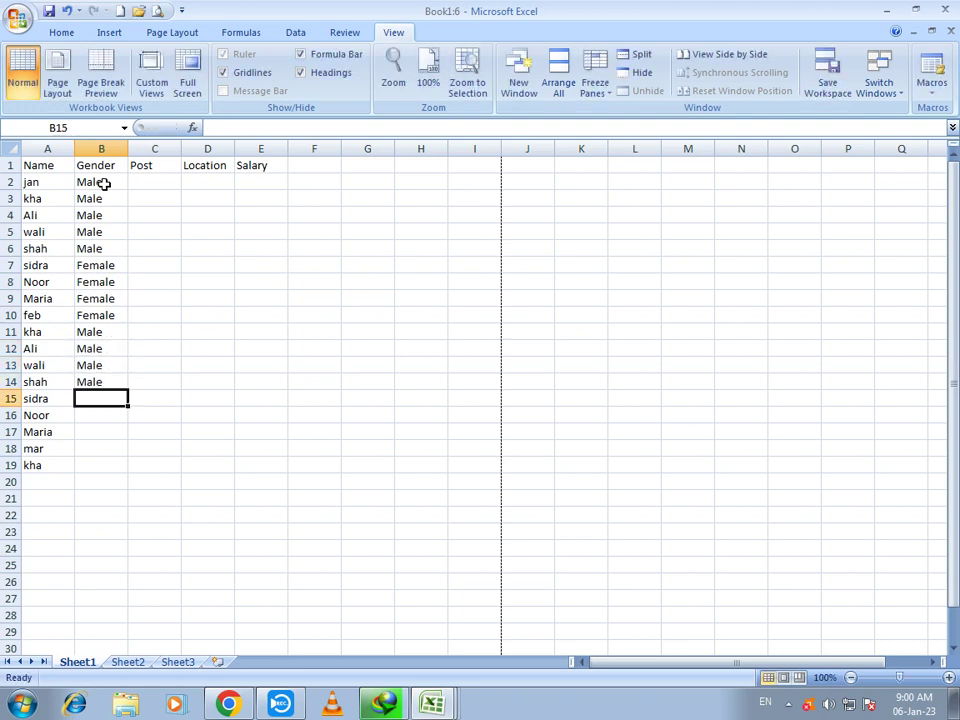
Step: Complete the Gender column by entering Female in cells B15 to B19
type("f")
key("Return")
type("f")
key("Return")
type("f")
key("Return")
type("f")
key("Return")
type("f")
key("Return")
Step: Enter Engineer, Doctor, Clerk and Assistant in C2 to C5 and fill these posts down to C19
left_click(153, 185)
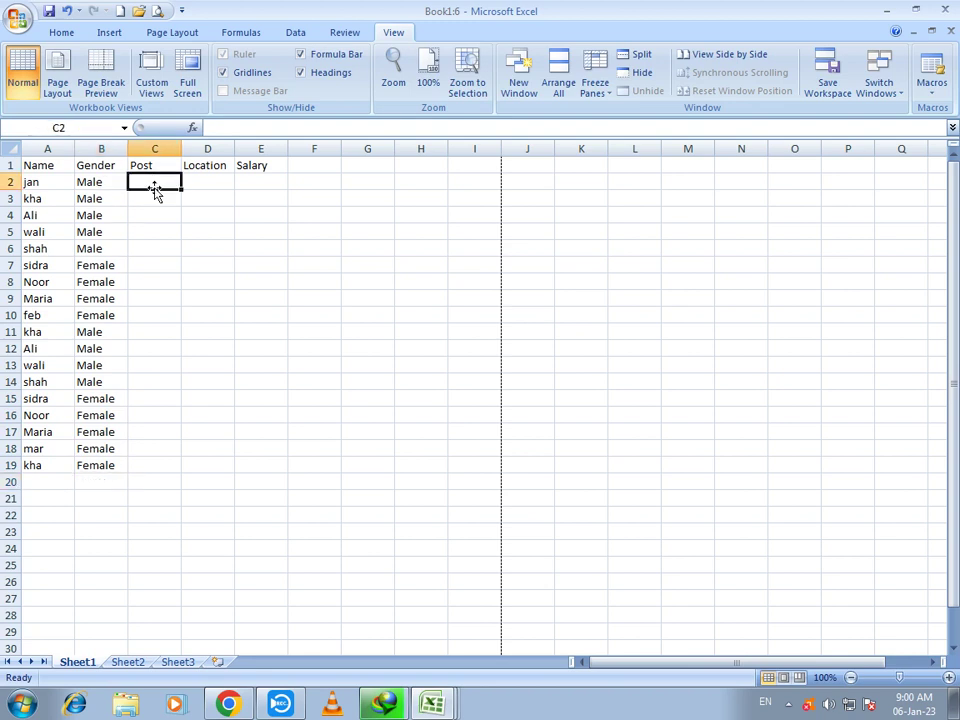
type("En")
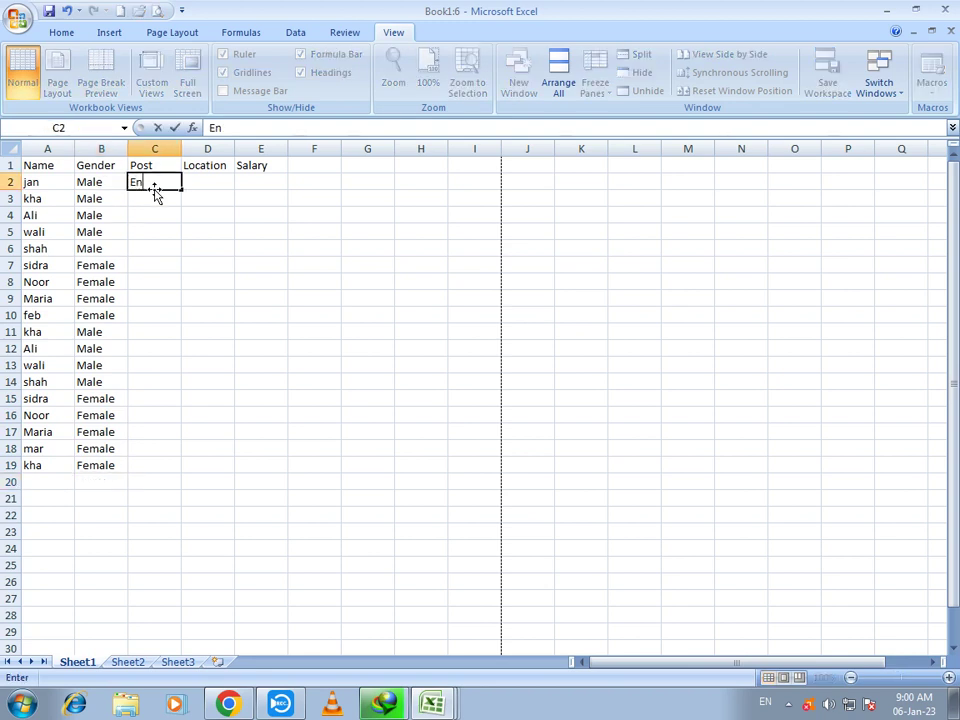
type("gineer")
key("Return")
type("Doc")
key("Return")
key("Return")
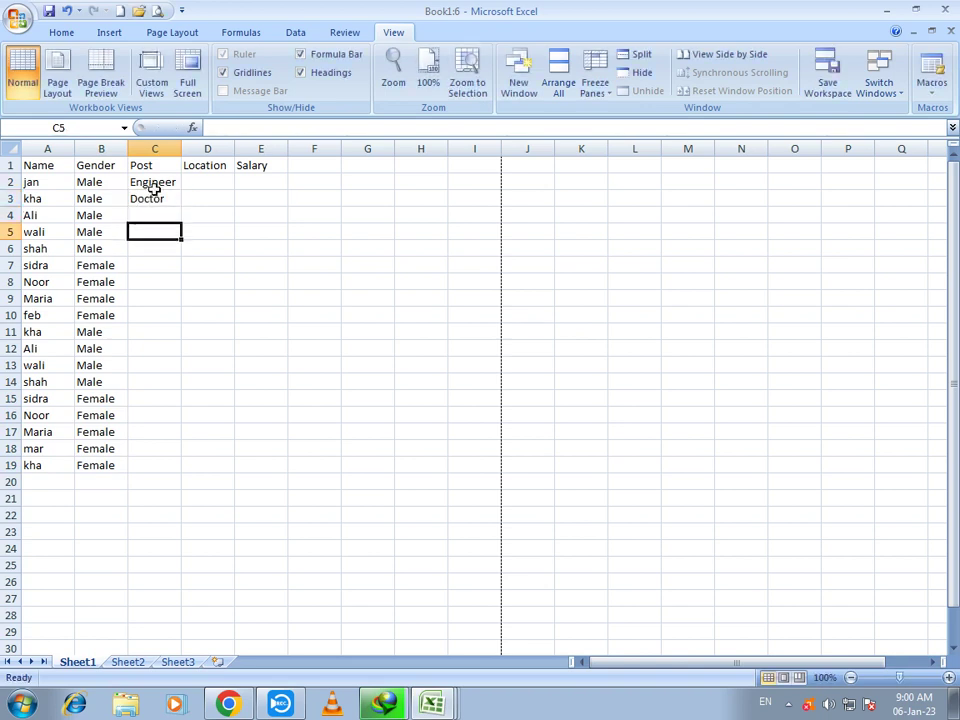
key("Up")
type("Clerk")
key("Return")
type("Assistant")
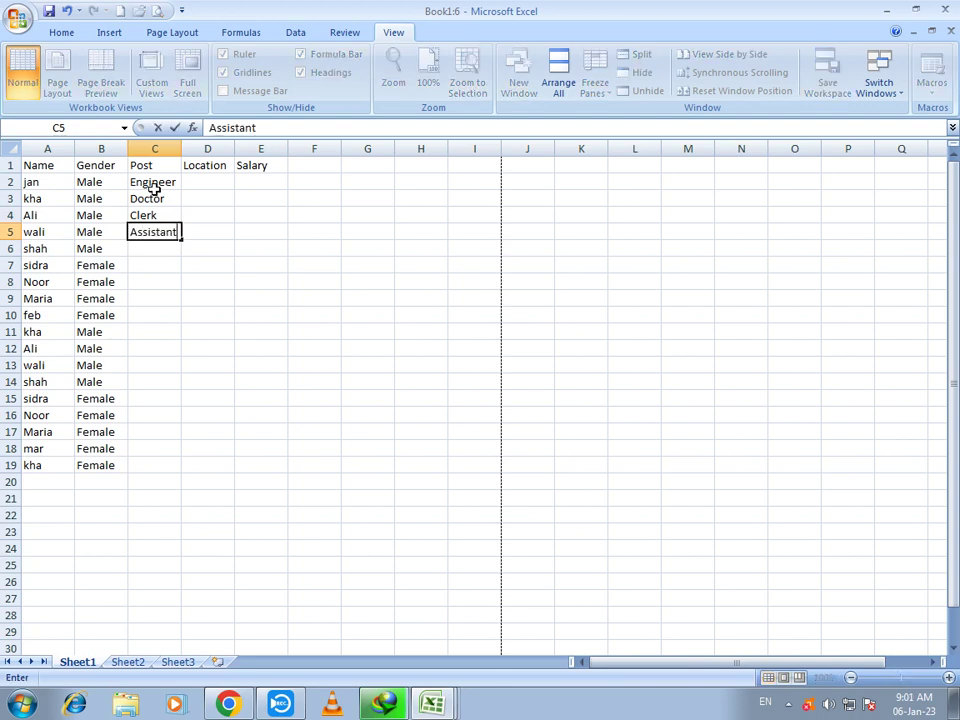
key("Return")
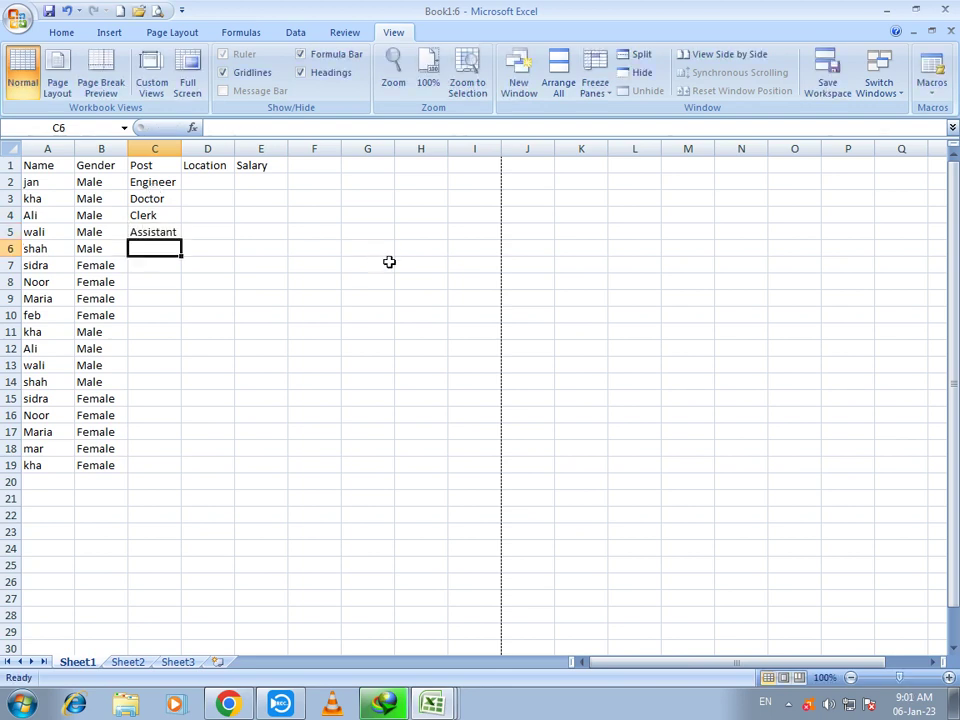
left_click_drag(176, 187, 189, 471)
Step: Enter the locations Peshawar, mardan, Lahore and Karachi in cells D2 to D5
left_click(210, 194)
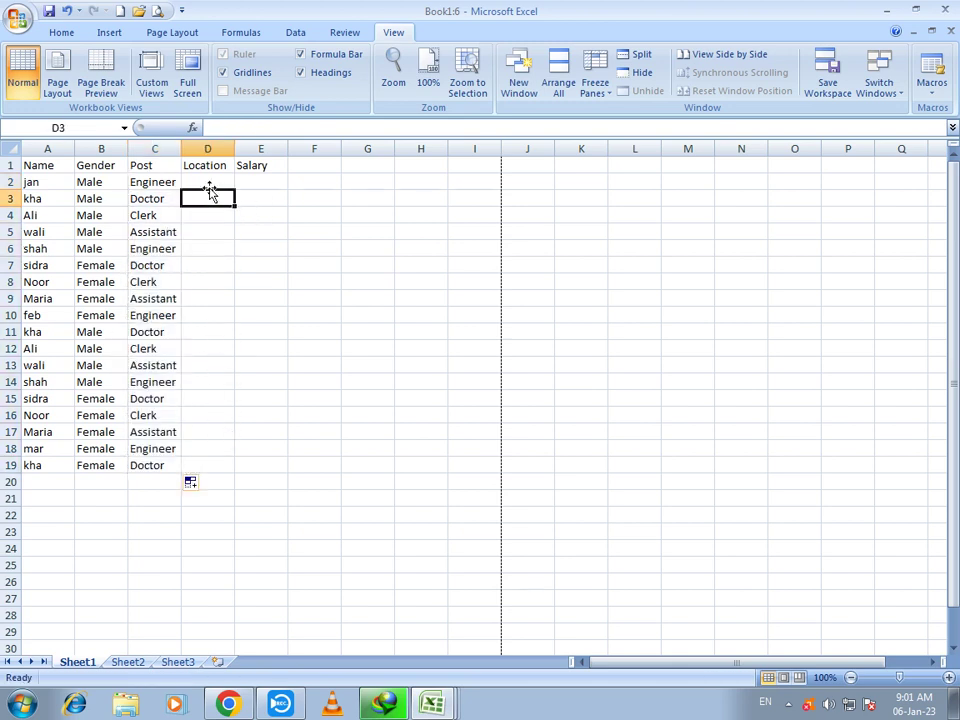
left_click(212, 186)
type("Peshawar")
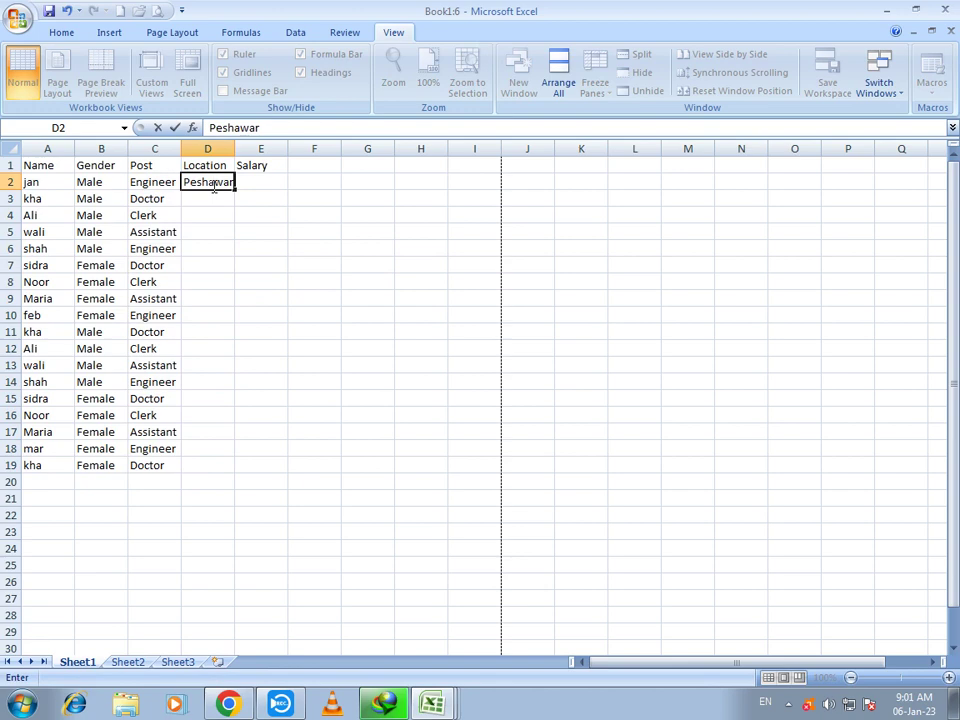
key("Return")
type("mardan")
key("Return")
type("Lahore")
key("Return")
type("Karachi")
key("Return")
type("M")
key("BackSpace")
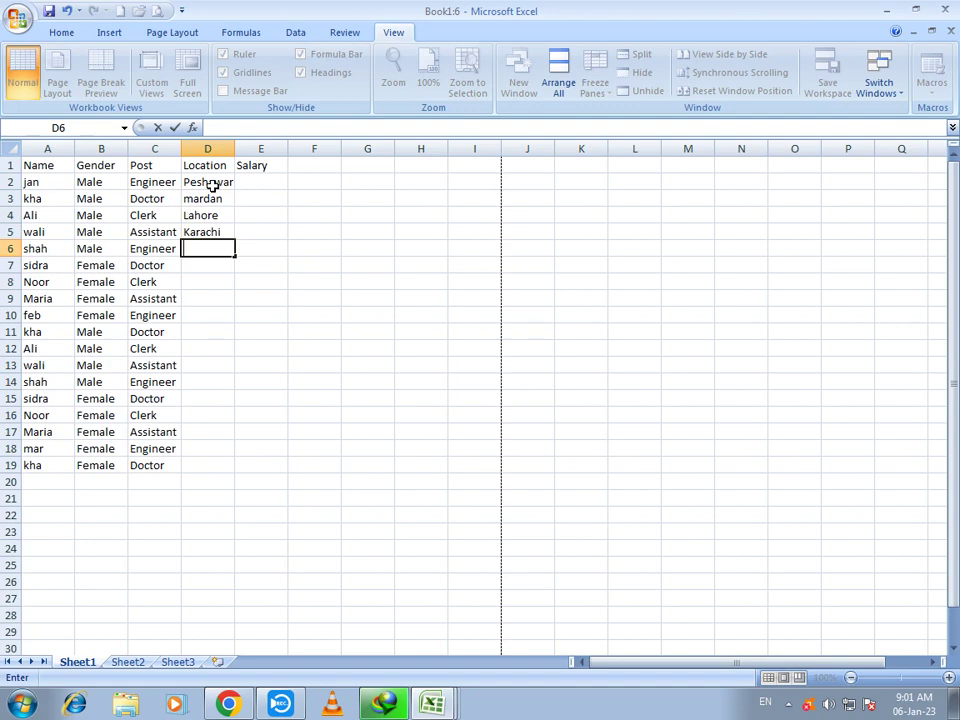
Step: Fill the four locations down to D19, dismissing the download notice, and autofit the width of column D
left_click_drag(199, 182, 205, 220)
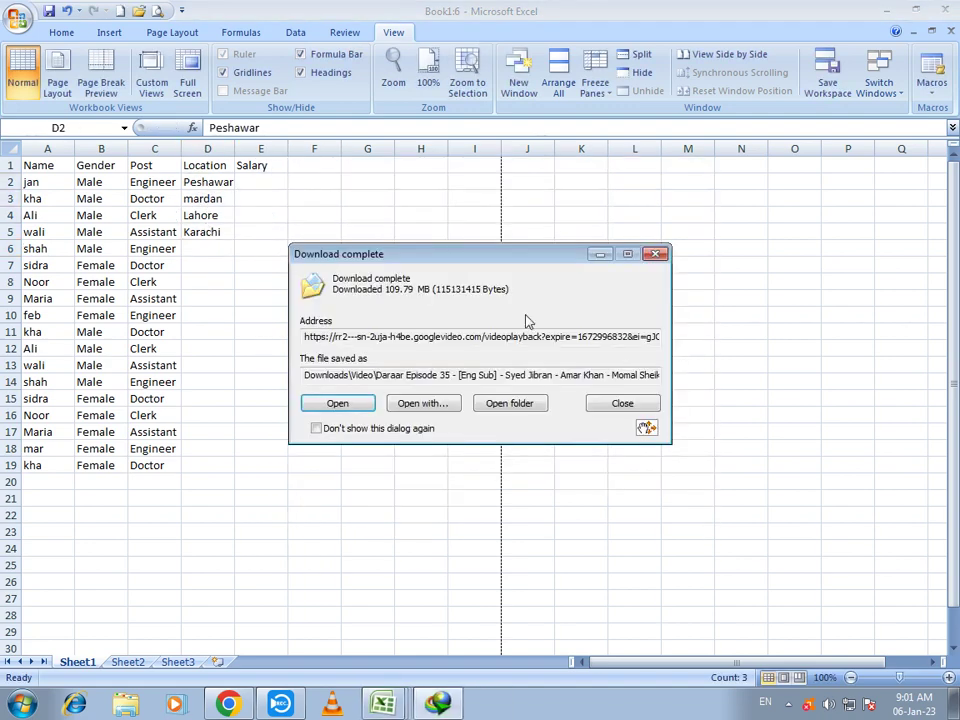
left_click(622, 404)
left_click_drag(215, 188, 245, 474)
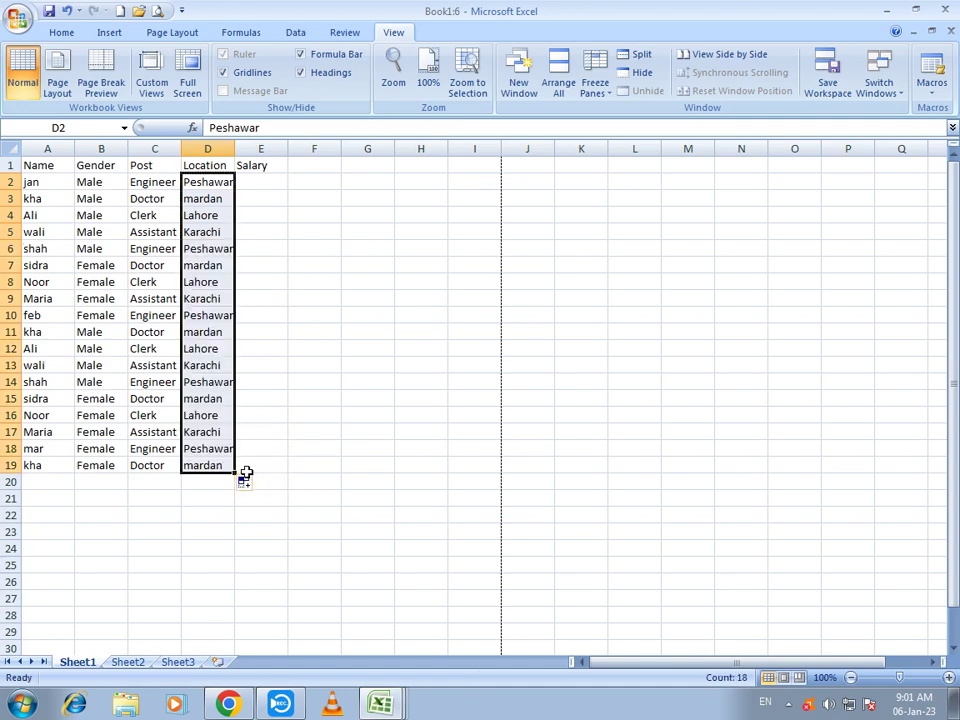
double_click(236, 148)
Step: Enter salaries 12000 and 13000 in E2 and E3 and extend the series down to E19
left_click(263, 181)
type("12000")
key("Return")
type("1")
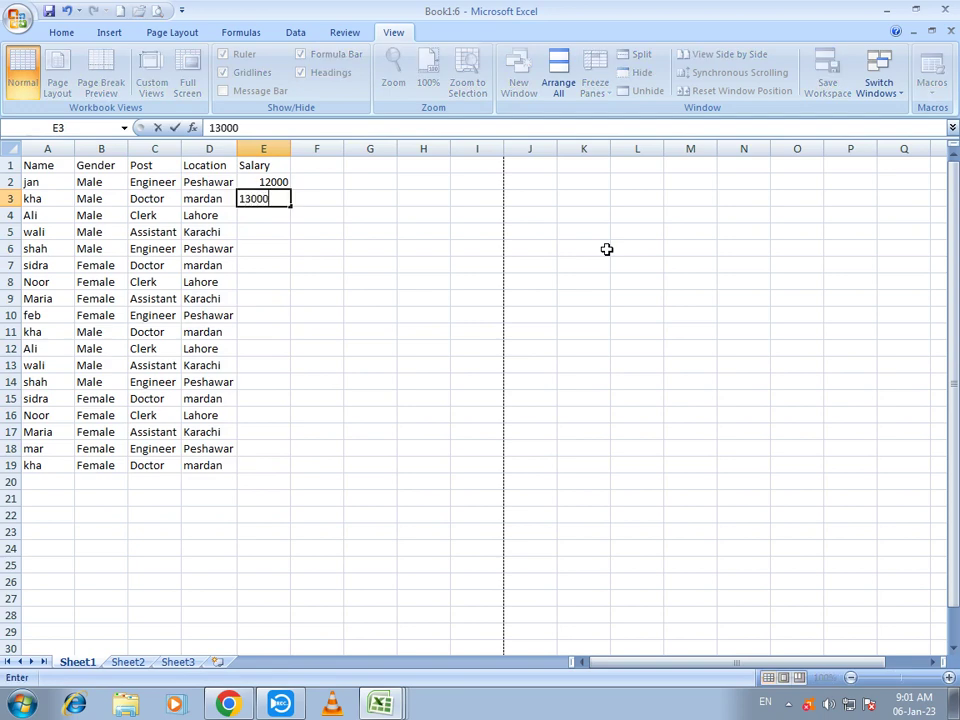
key("Return")
mouse_move(265, 182)
left_mouse_down()
mouse_move(257, 212)
mouse_move(279, 199)
left_mouse_up()
left_click(294, 210)
double_click(290, 204)
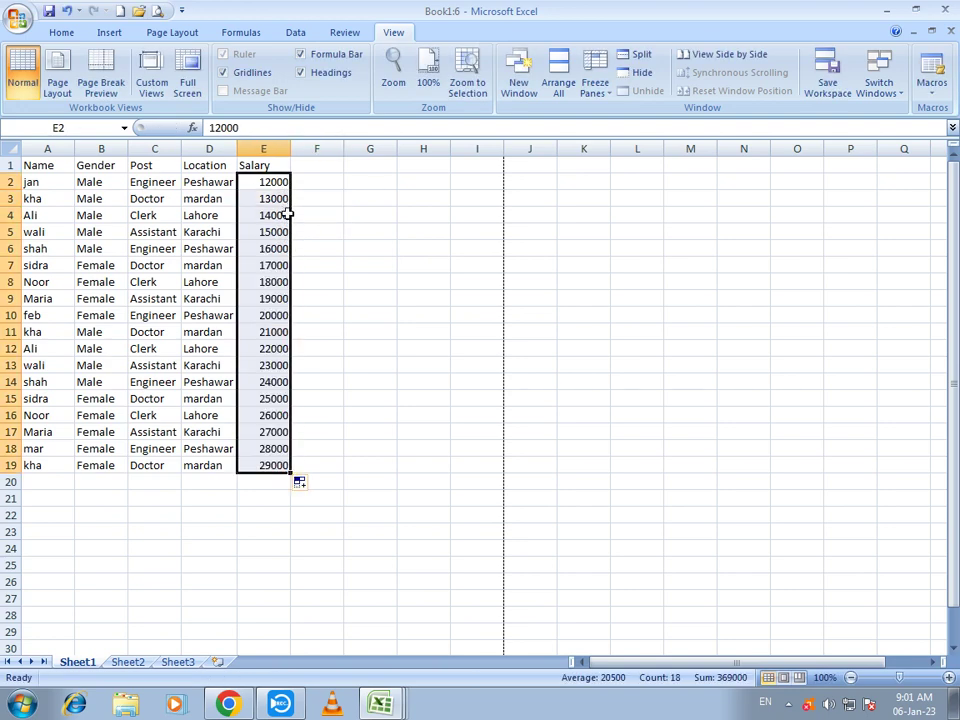
Step: Apply all borders to the whole data table, A1:E19
left_click_drag(30, 166, 281, 463)
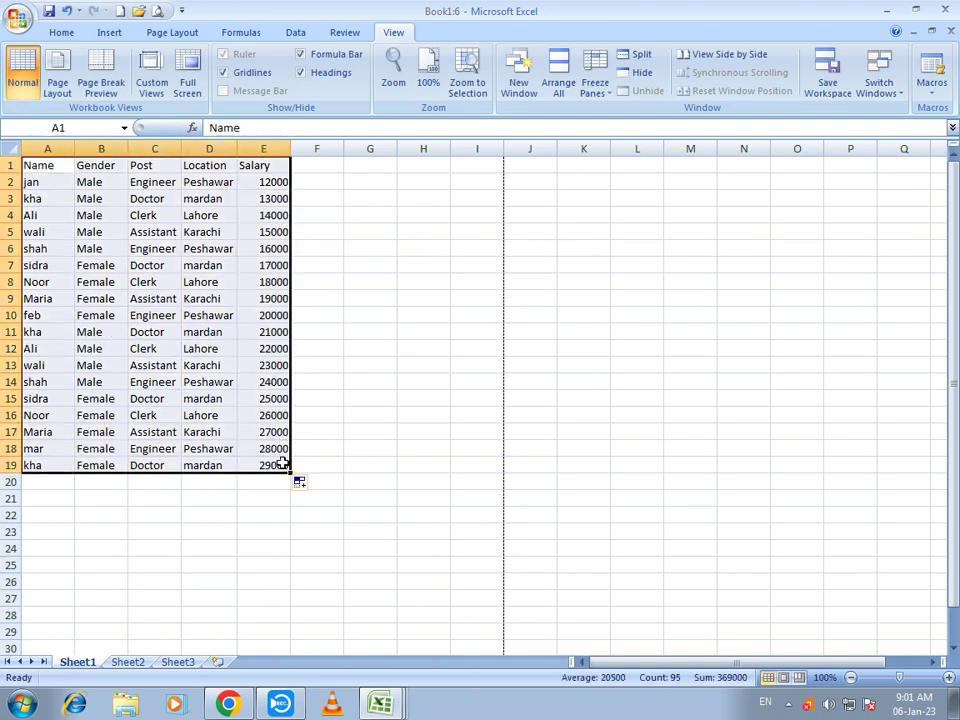
scroll(248, 423, "up", 2, "ctrl")
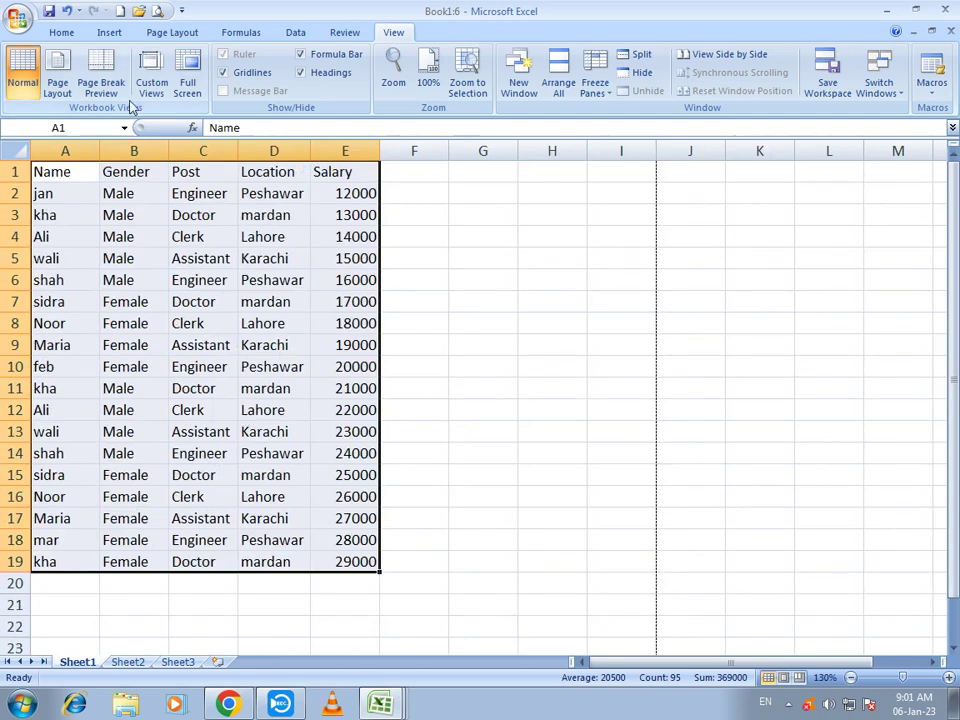
left_click(62, 33)
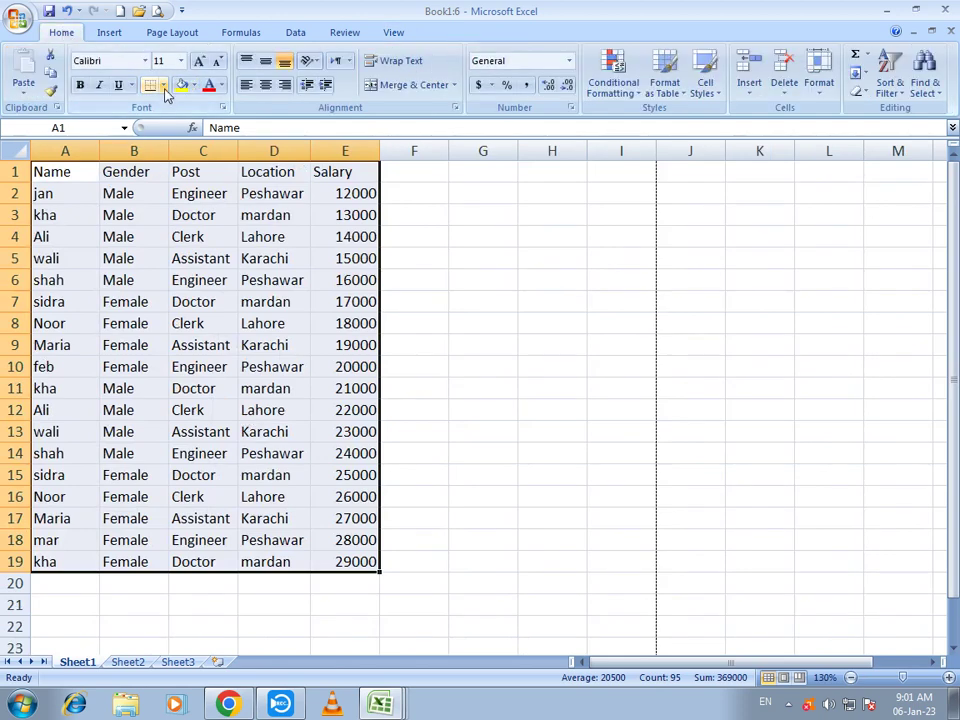
left_click(163, 86)
left_click(192, 217)
Step: Format the header row A1:E1 with yellow fill, red font, and centred horizontal and middle vertical alignment
left_click_drag(81, 165, 340, 175)
left_click(183, 85)
left_click(209, 85)
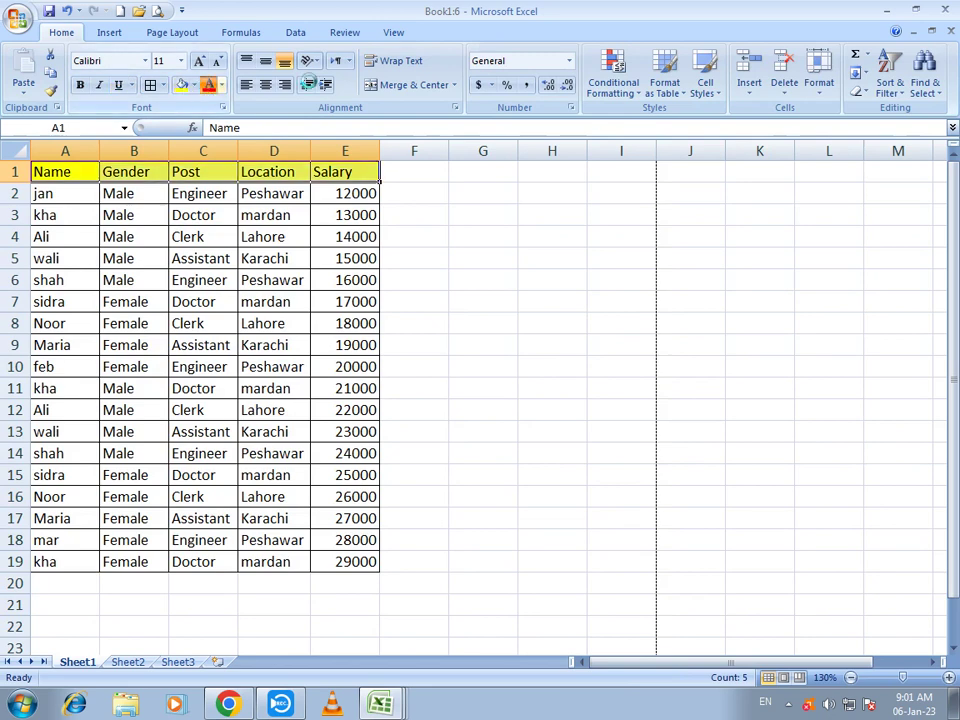
left_click(262, 86)
left_click(265, 61)
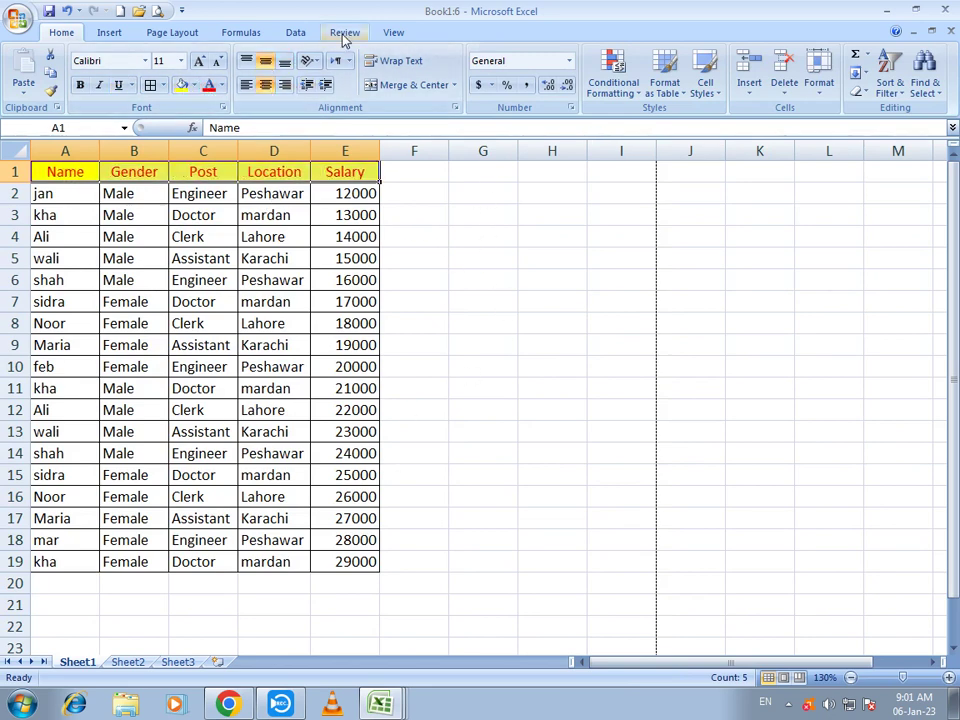
Step: Freeze the worksheet's top row and check how the headings in A1:E1 behave further down the sheet
left_click(392, 33)
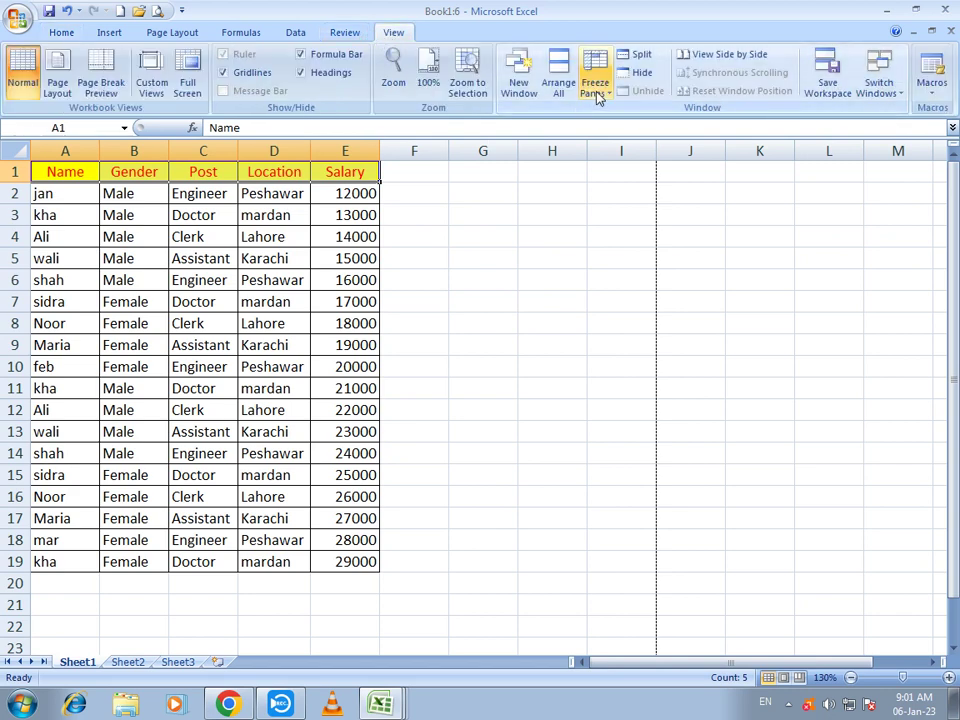
left_click(70, 198)
scroll(117, 345, "down", 5)
scroll(120, 362, "up", 5)
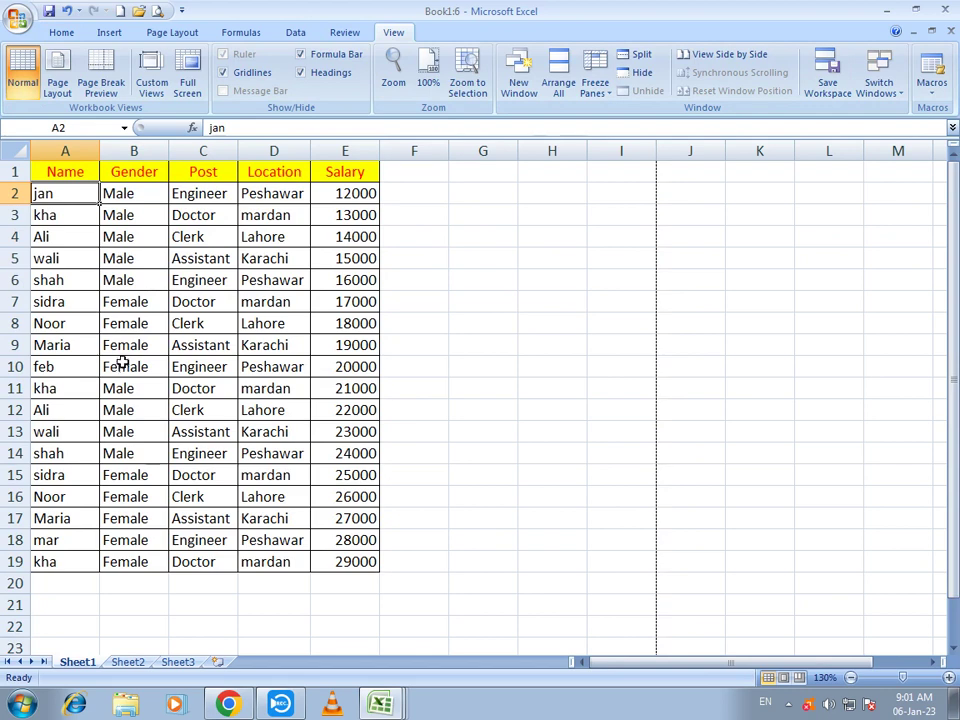
left_click(65, 171)
left_click_drag(65, 171, 369, 176)
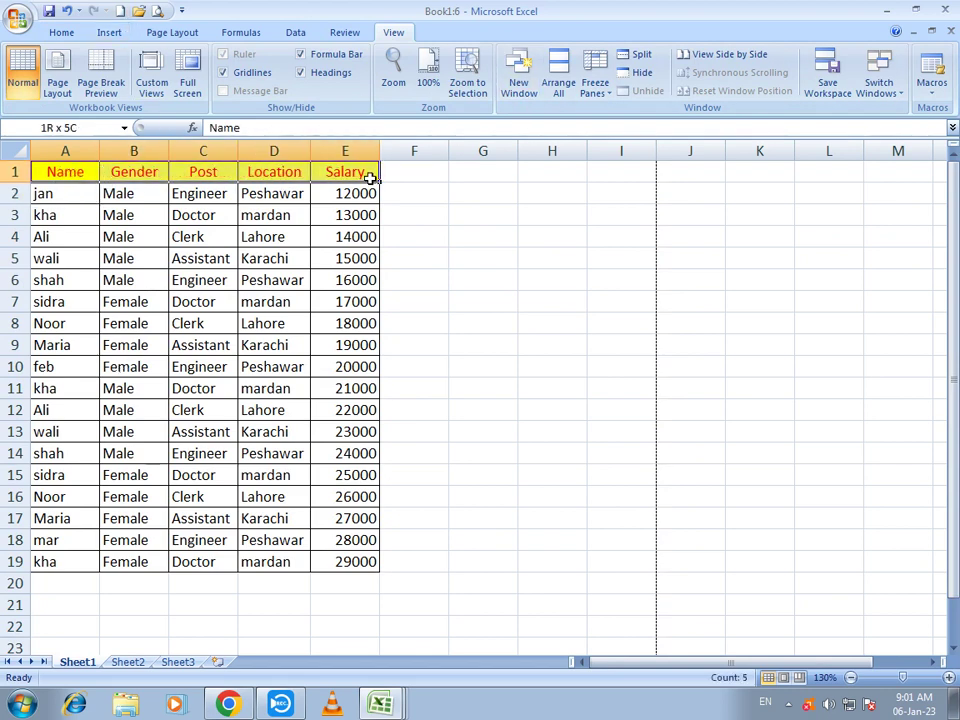
left_click(594, 85)
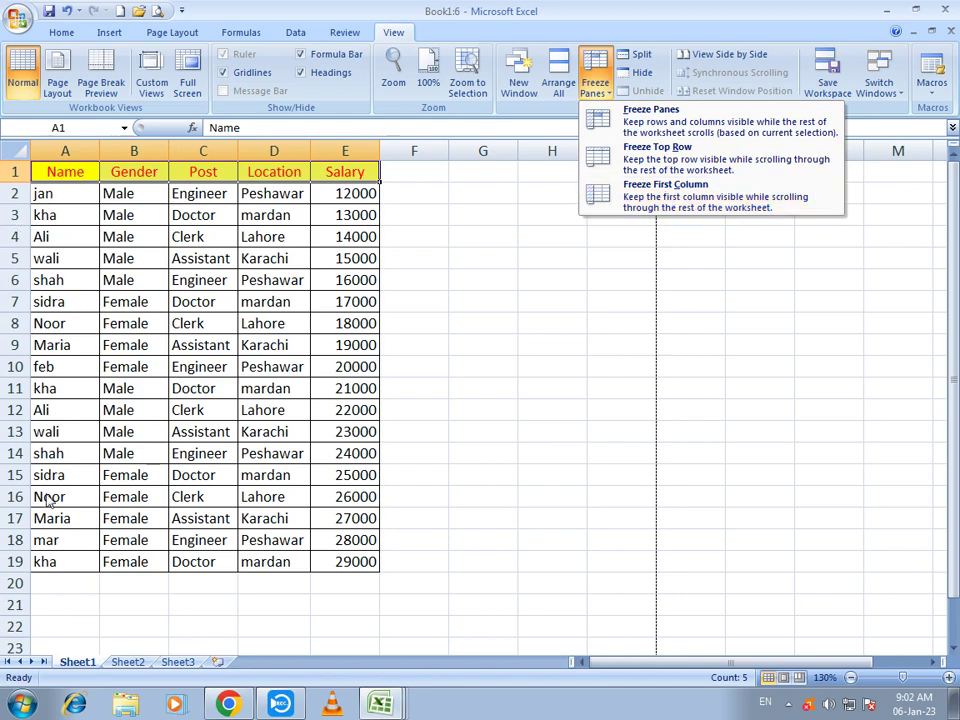
left_click(676, 160)
left_click(134, 345)
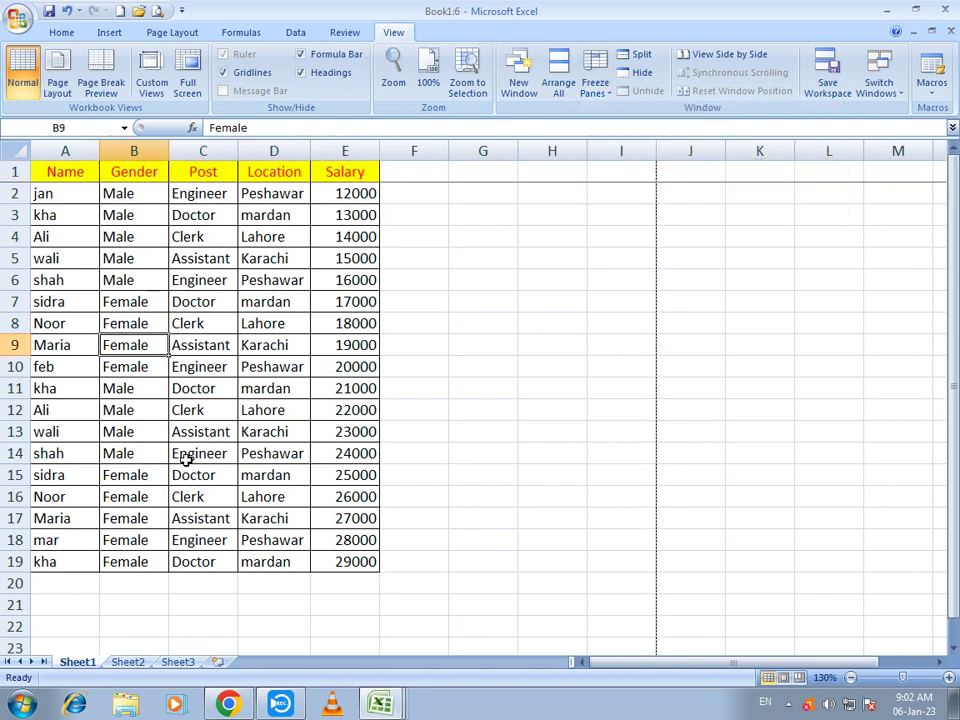
scroll(186, 461, "down", 2)
scroll(186, 461, "down", 12)
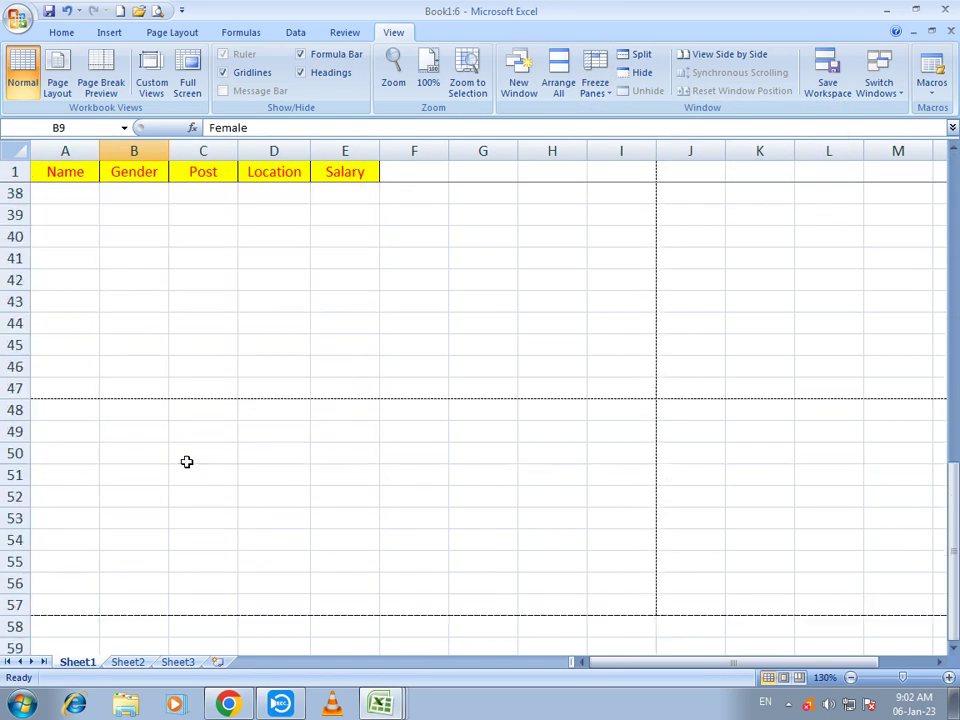
Step: Check the frozen headings A1:E1, including Salary, against the lower data rows and the empty rows beneath the table
left_click_drag(75, 174, 358, 177)
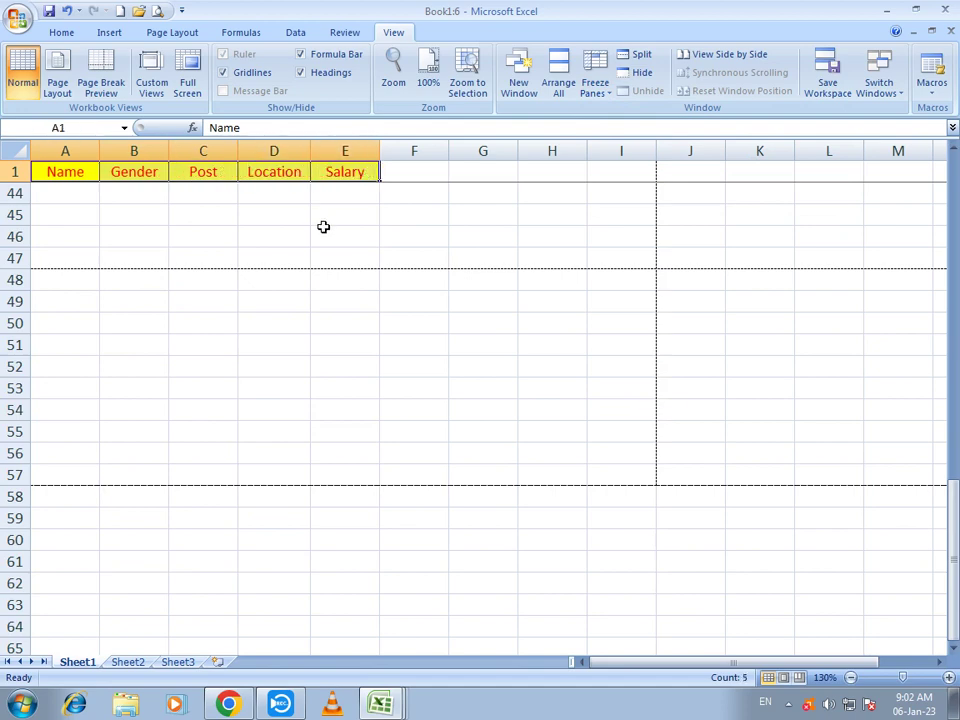
scroll(316, 245, "up", 10)
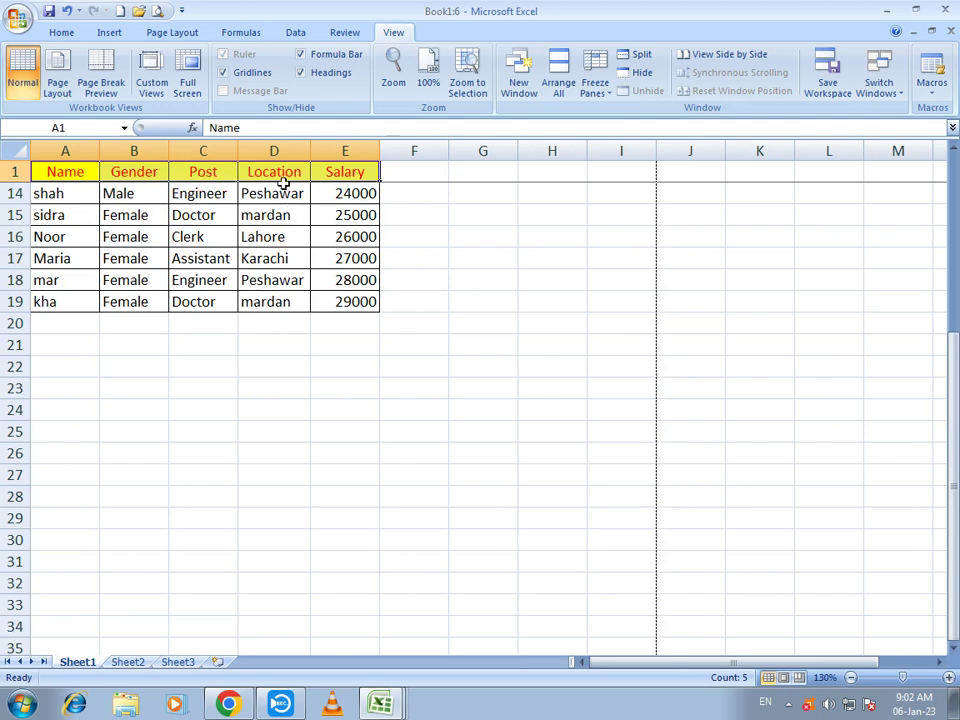
left_click(349, 172)
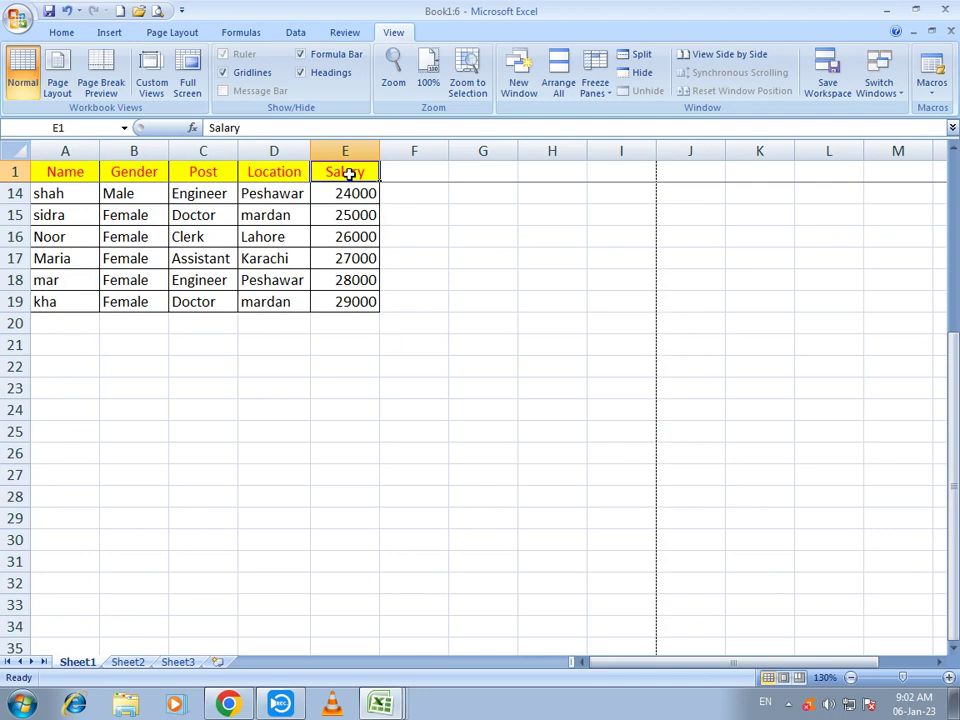
left_click(351, 240)
scroll(345, 278, "down", 4)
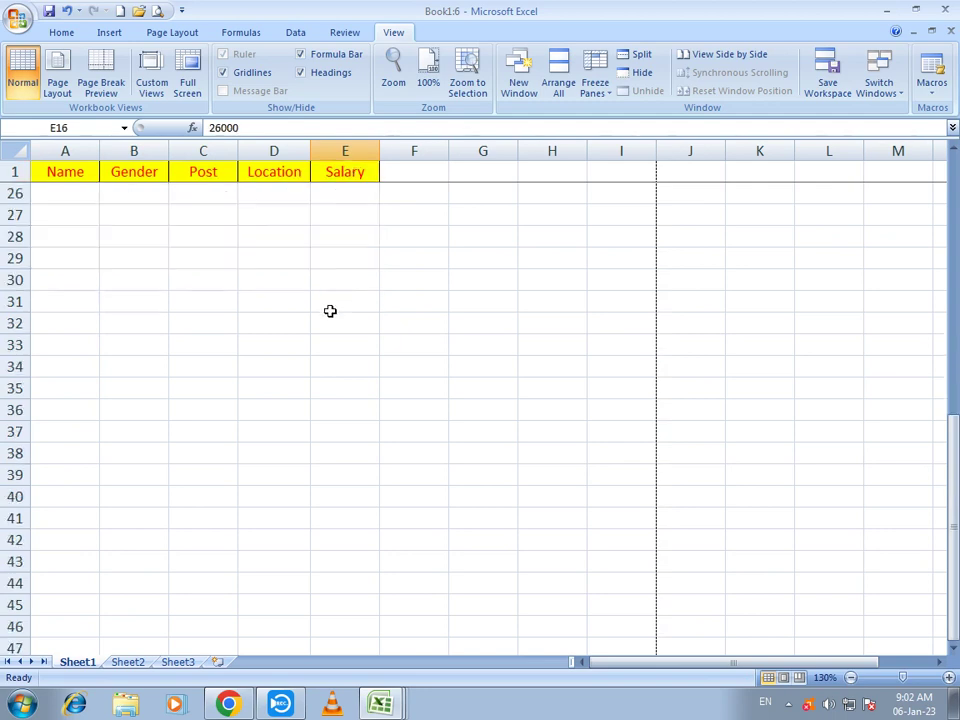
scroll(330, 311, "up", 8)
Step: Unfreeze the worksheet's top row and check how the header row behaves further down the sheet
left_click(79, 191)
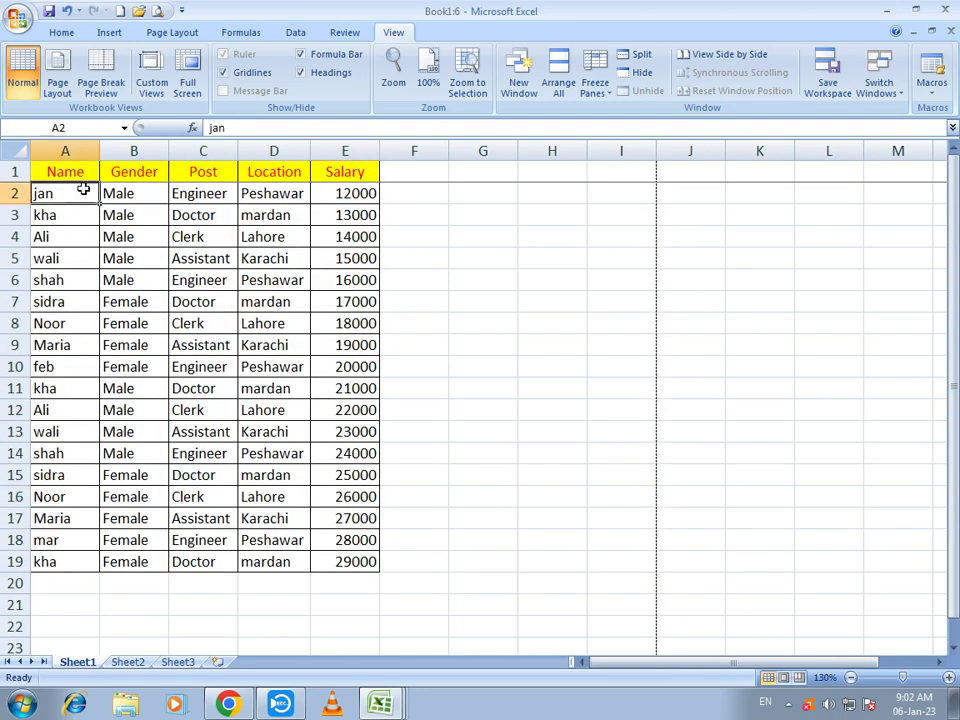
left_click(600, 86)
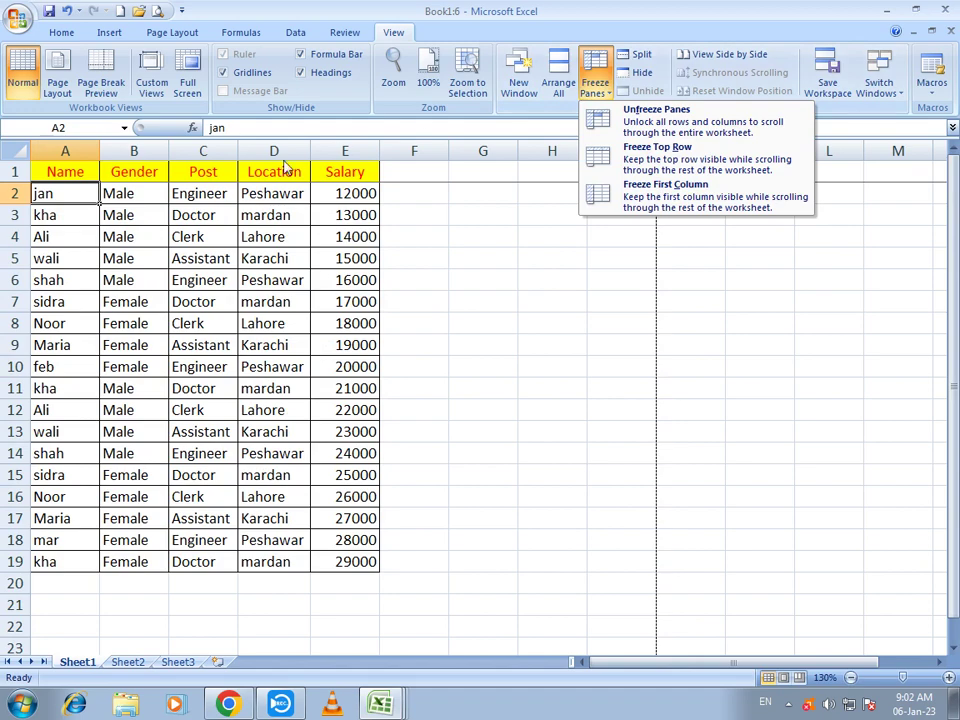
left_click(66, 171)
left_click(596, 88)
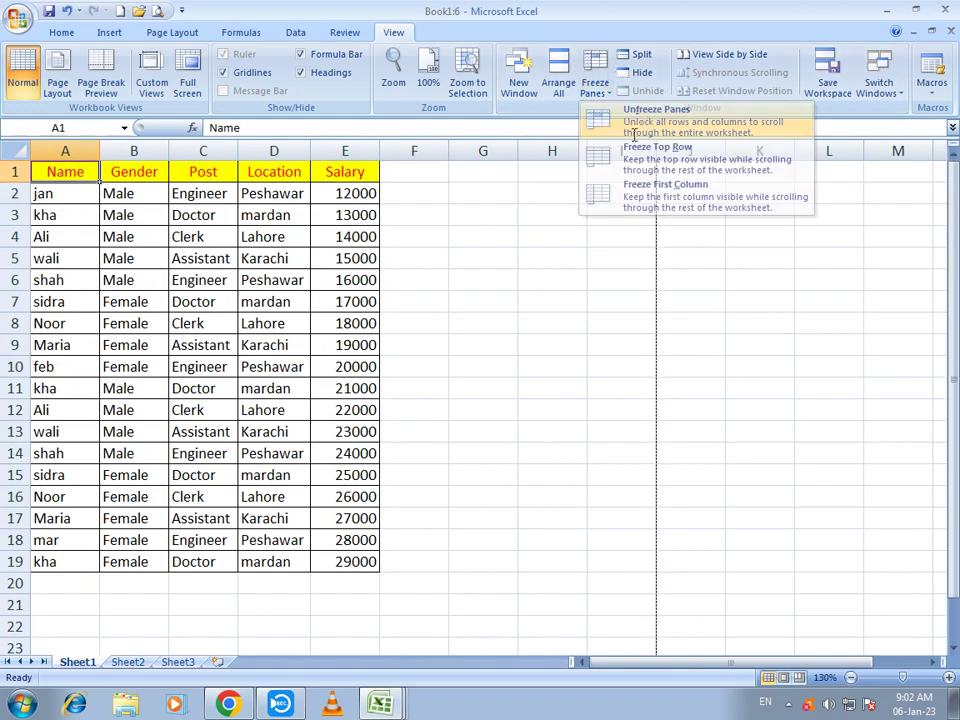
left_click(615, 114)
scroll(193, 337, "down", 5)
scroll(193, 340, "up", 5)
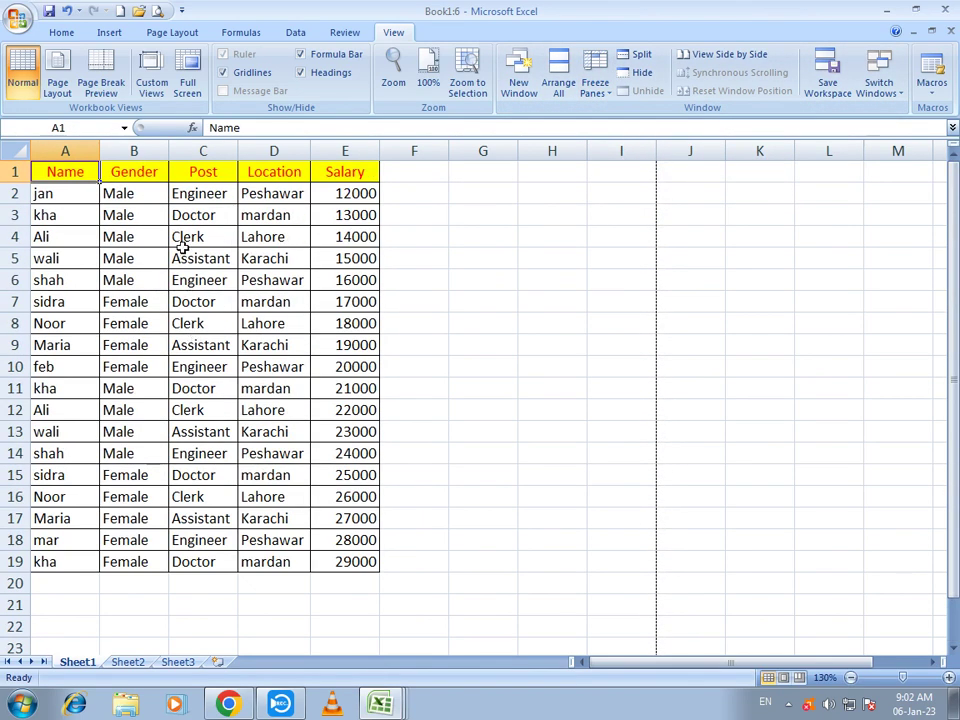
Step: Freeze the worksheet's first column and check how the Name column behaves across the columns beyond the table
double_click(66, 169)
left_click(105, 171)
left_click(66, 171)
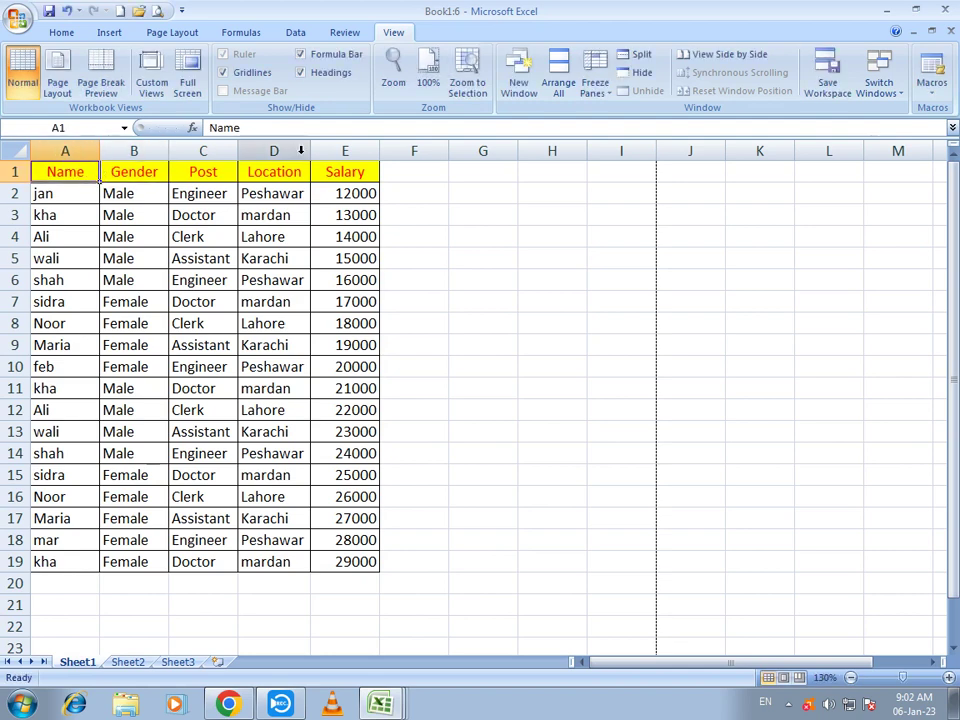
left_click(594, 84)
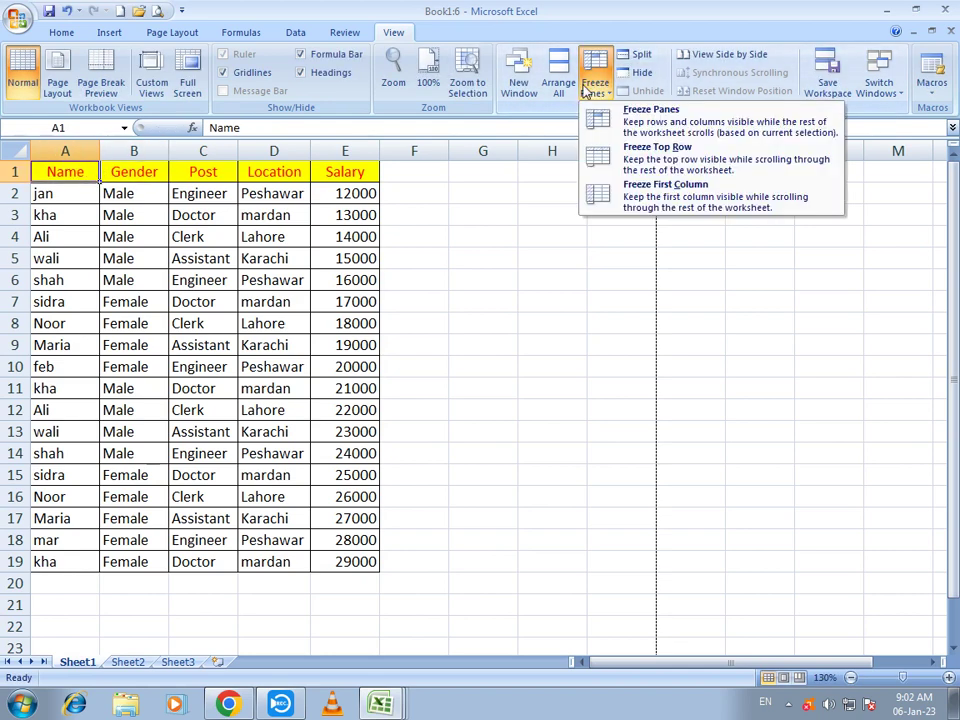
left_click(668, 193)
left_click(941, 662)
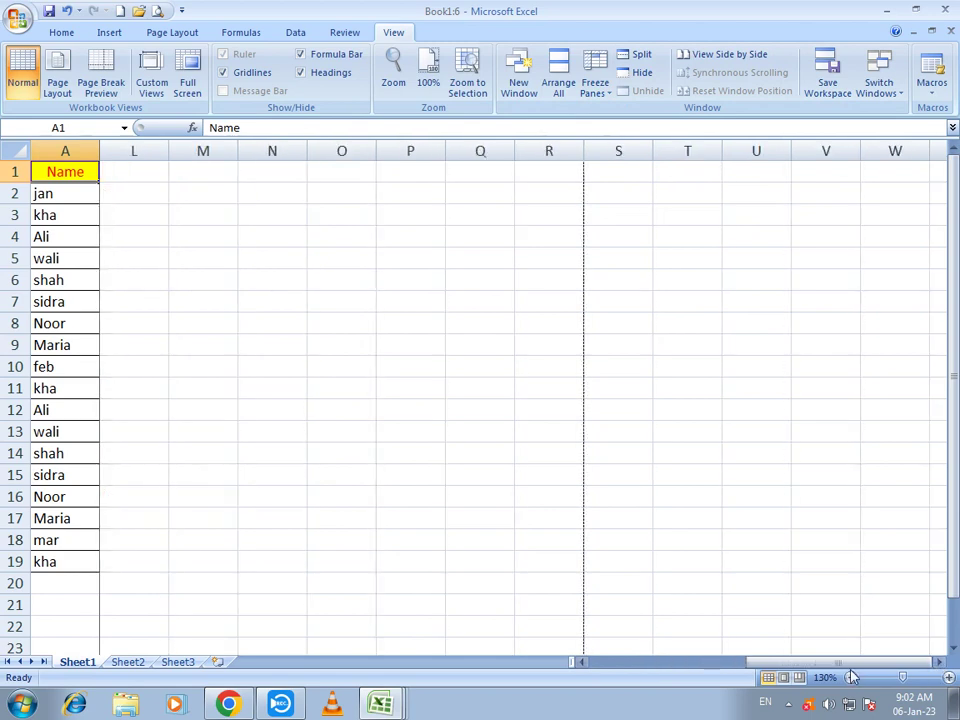
left_click_drag(846, 666, 632, 666)
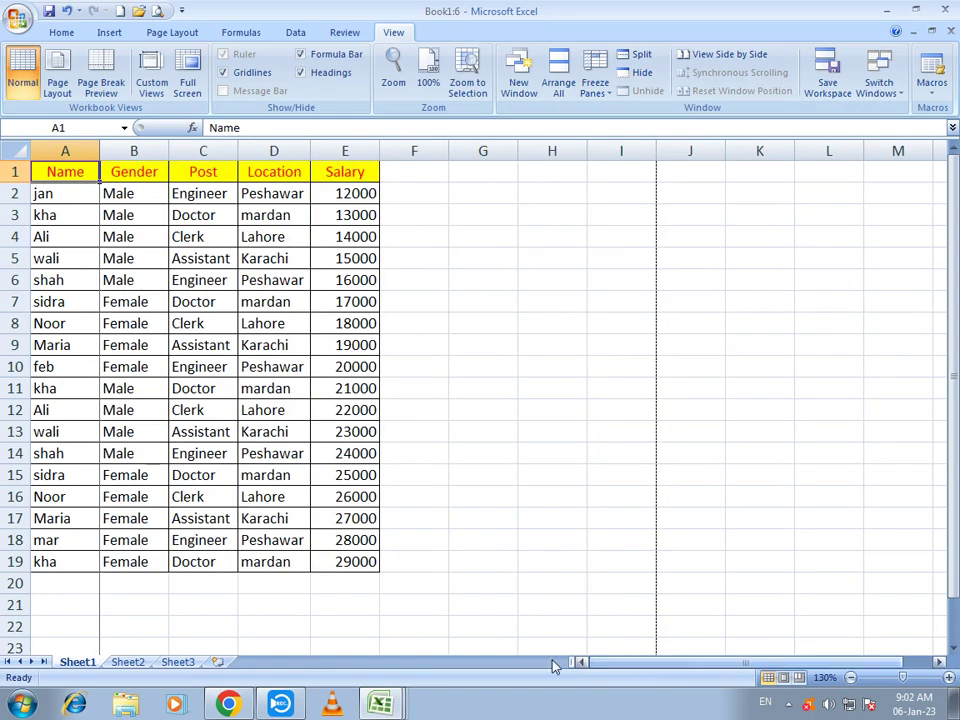
Step: Unfreeze the first column and split the worksheet window into panes at cell C8
left_click(595, 85)
left_click(634, 119)
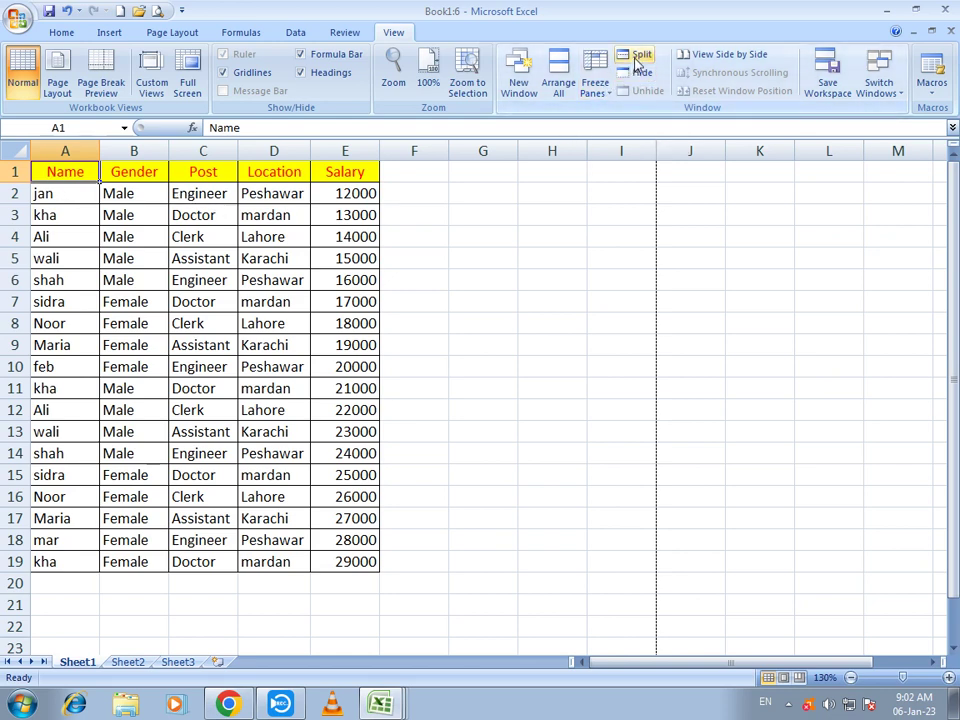
left_click(213, 324)
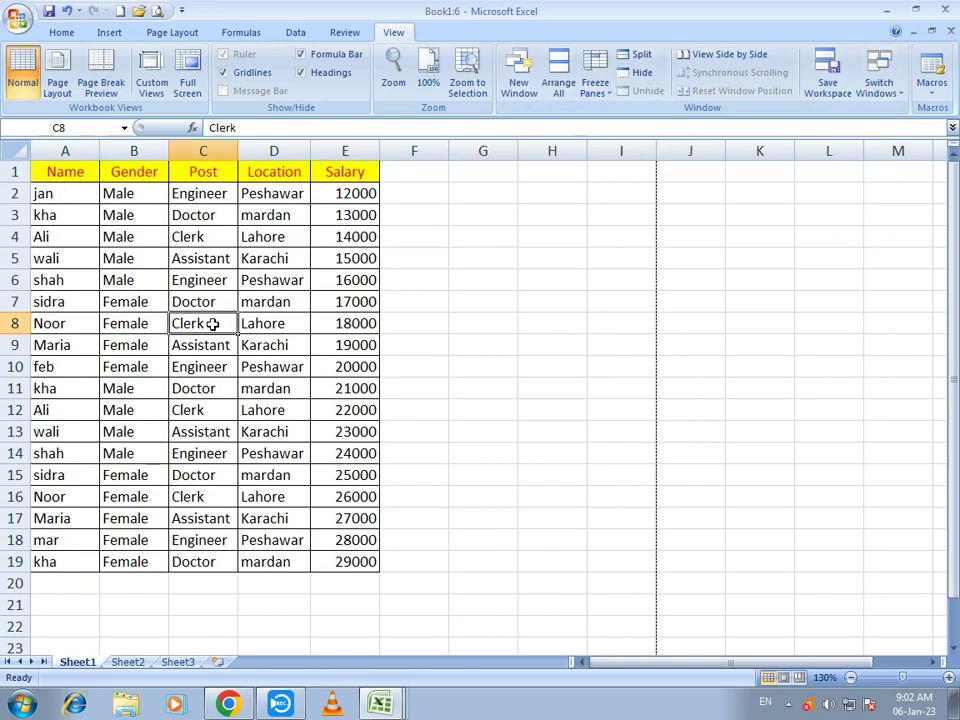
left_click(641, 57)
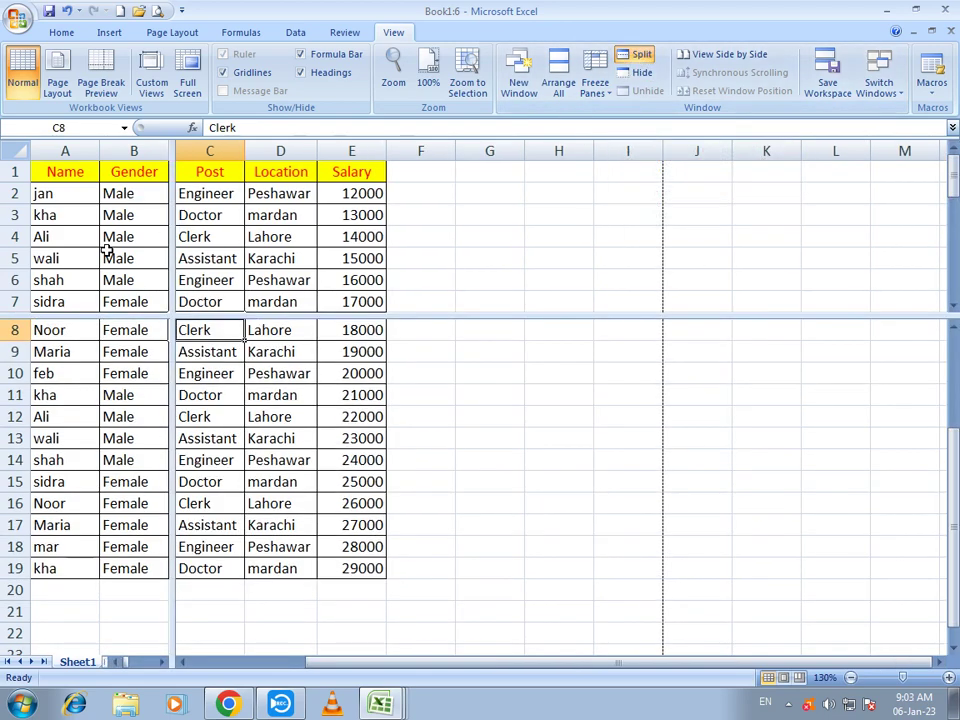
Step: Compare the table in the upper and lower split panes, and remove the split
scroll(188, 392, "down", 1)
scroll(188, 392, "up", 4)
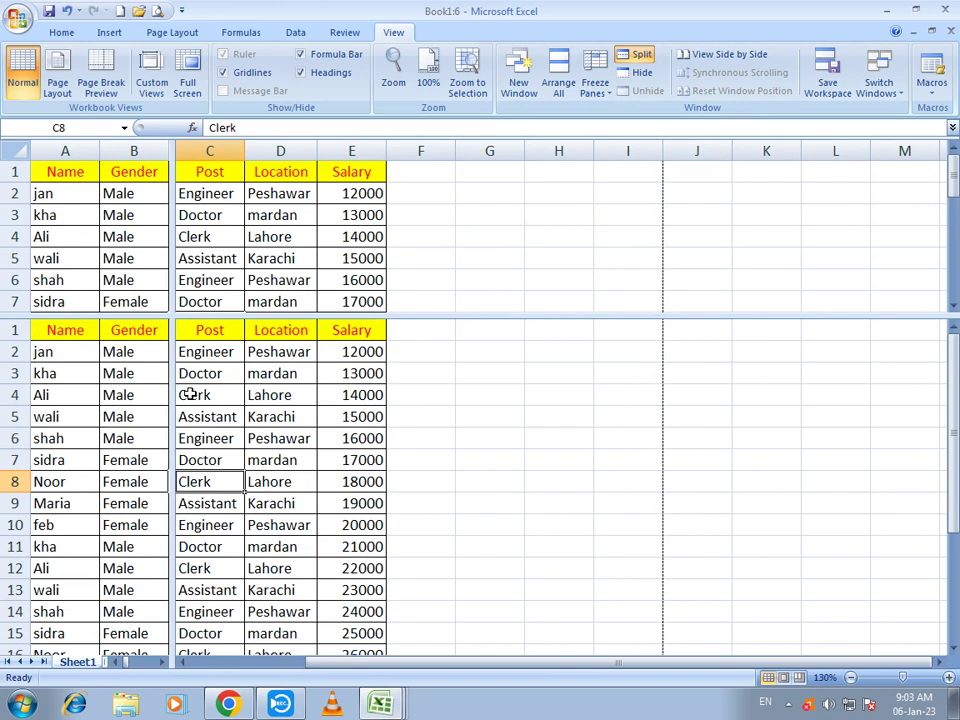
left_click(354, 256)
scroll(325, 280, "down", 4)
scroll(325, 283, "up", 4)
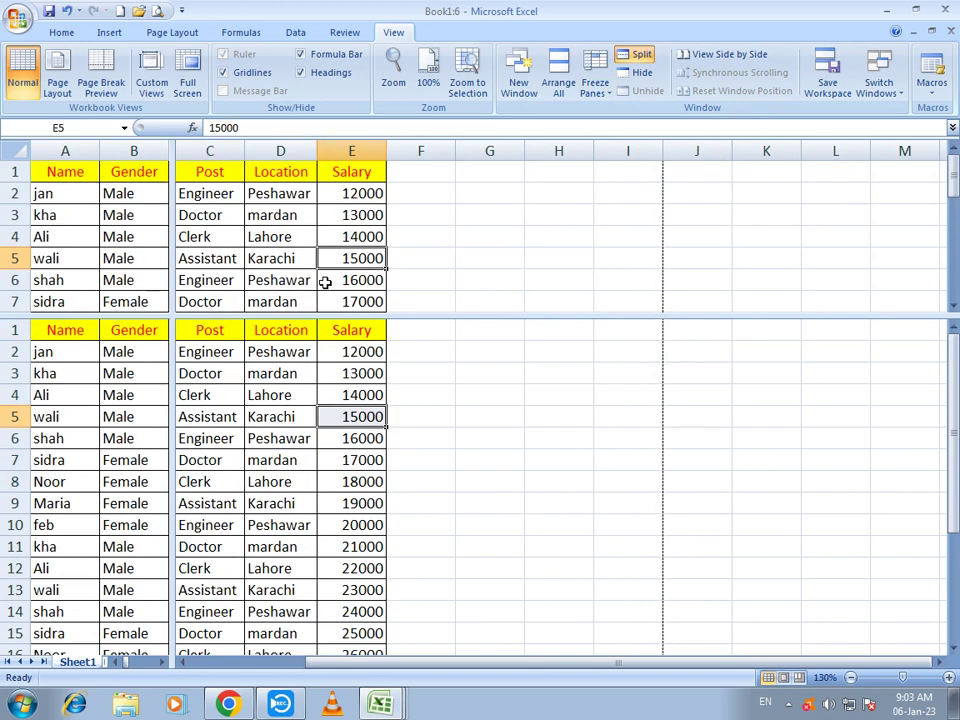
left_click(201, 329)
left_click(646, 60)
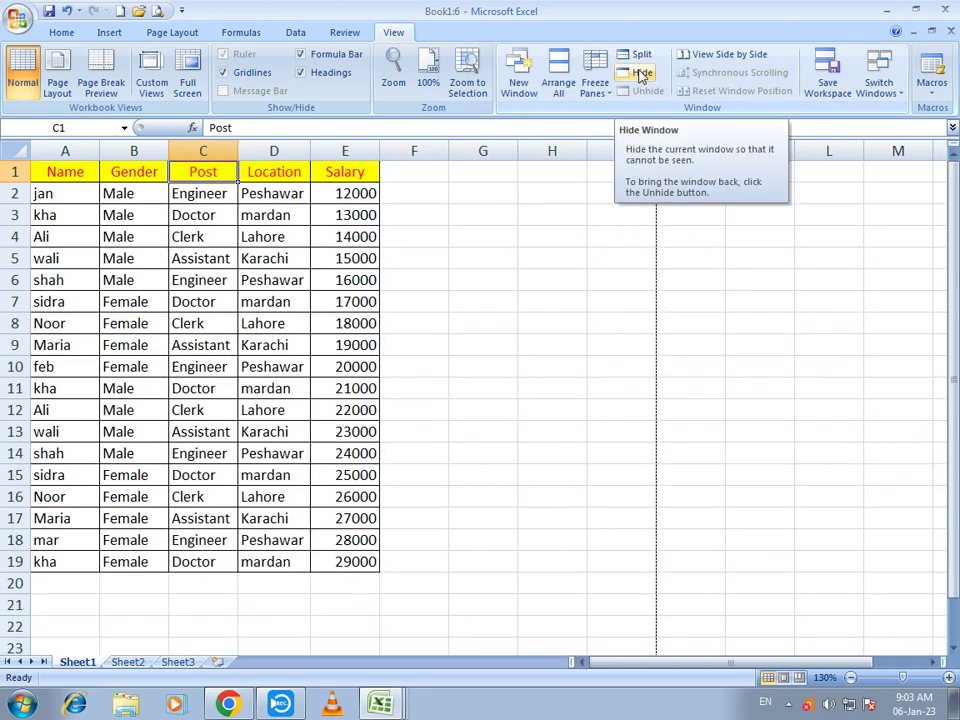
Step: Hide the Book1:6 window and further windows of the same workbook
left_click(641, 76)
left_click(641, 76)
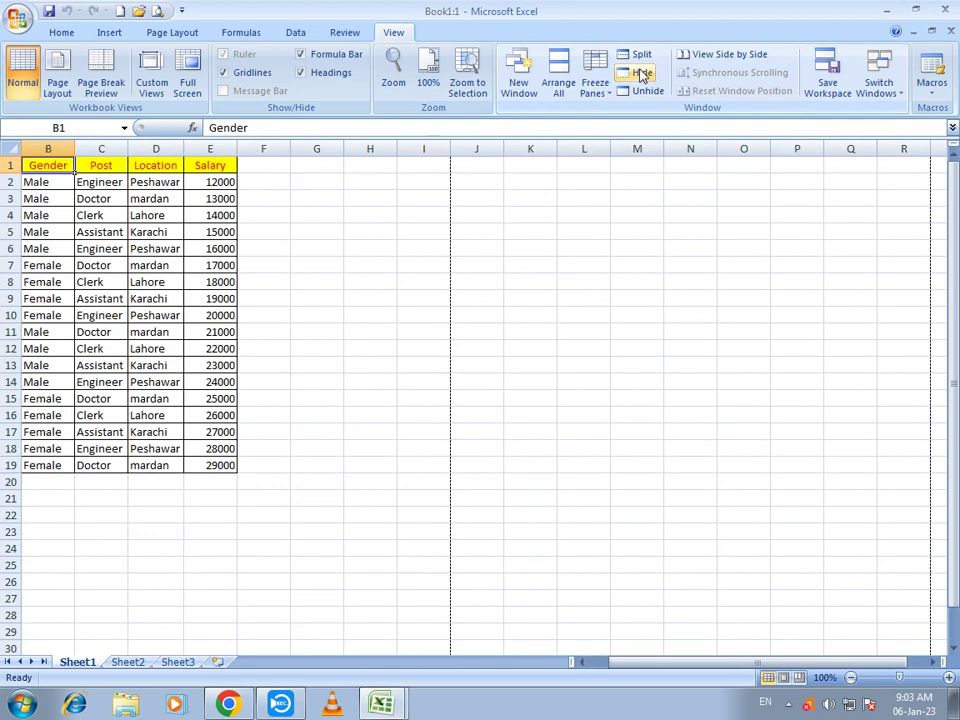
Step: Unhide the hidden workbook windows one at a time, ending with Book1:4, Book1:5 and Book1:6
left_click(645, 100)
left_click(246, 321)
left_click(626, 90)
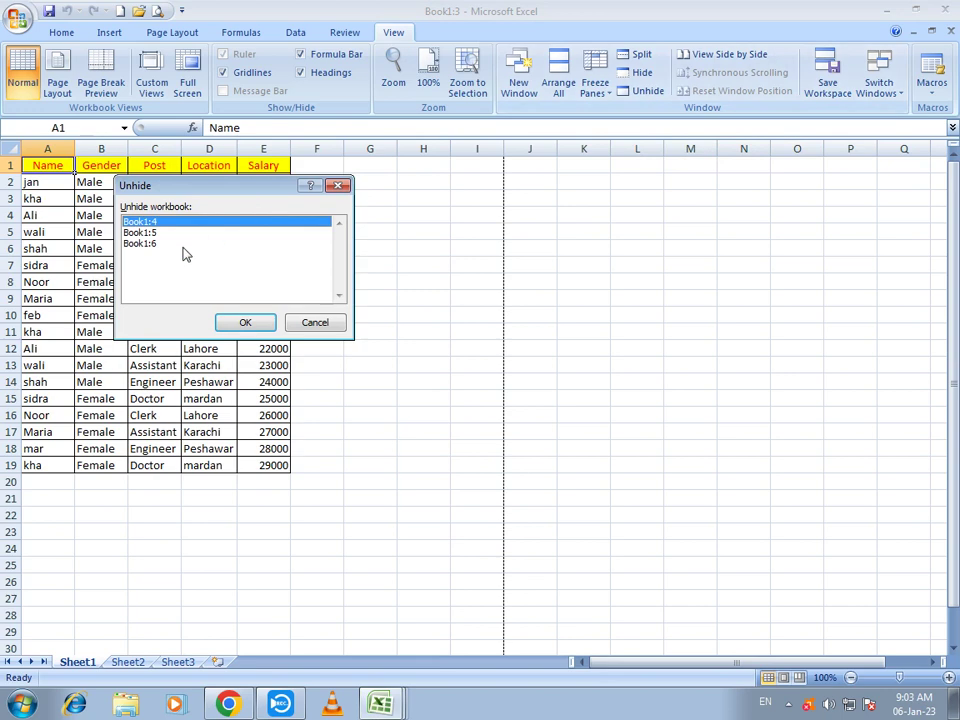
left_click(268, 328)
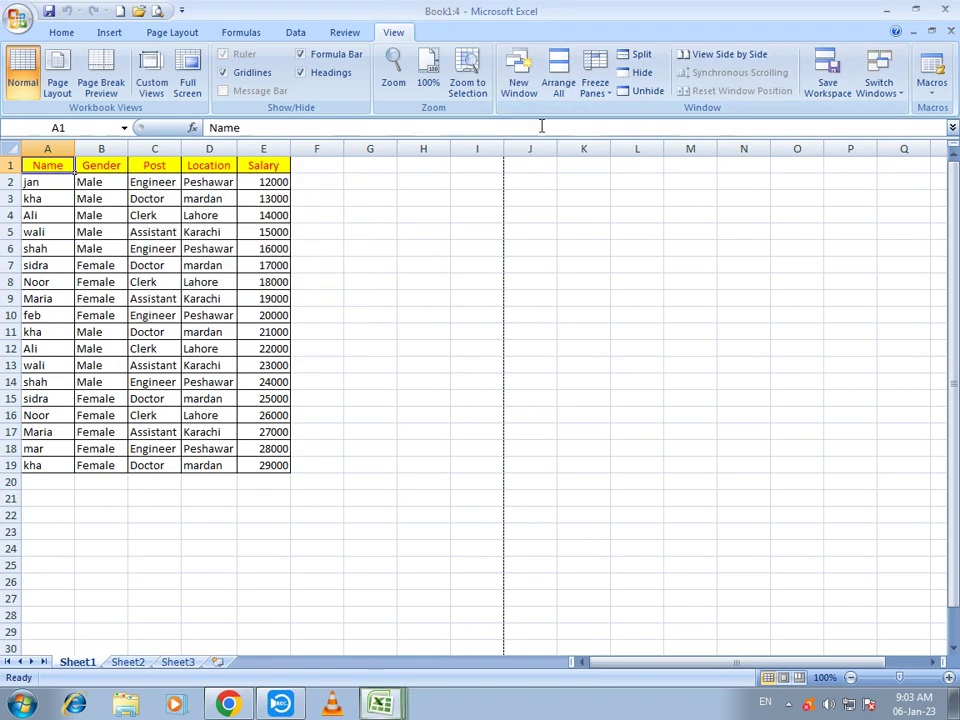
left_click(636, 94)
left_click(247, 321)
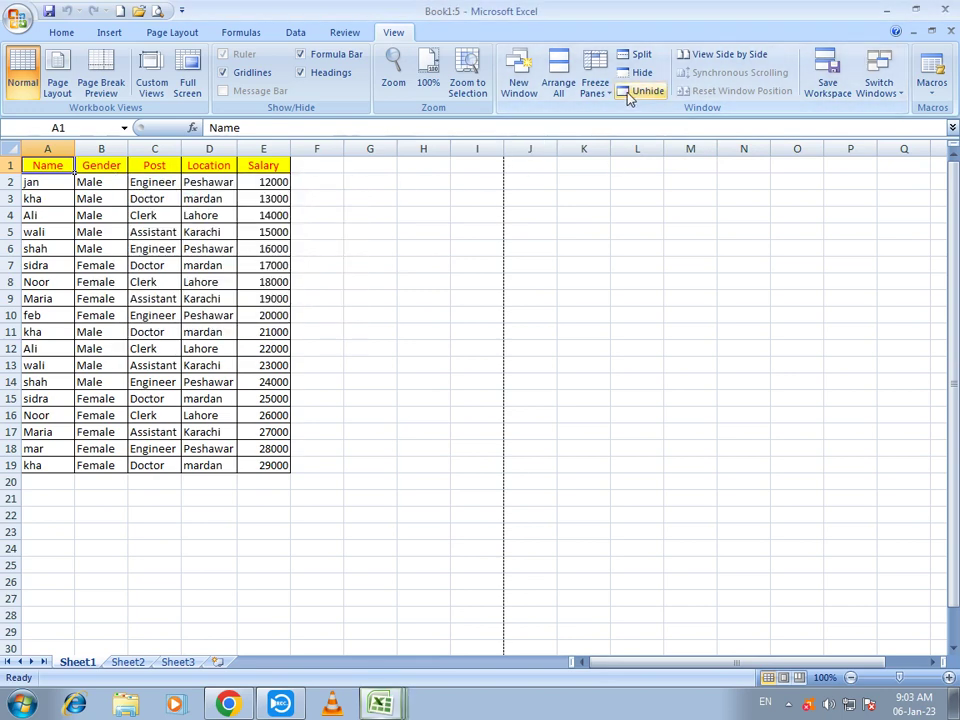
left_click(628, 94)
left_click(244, 321)
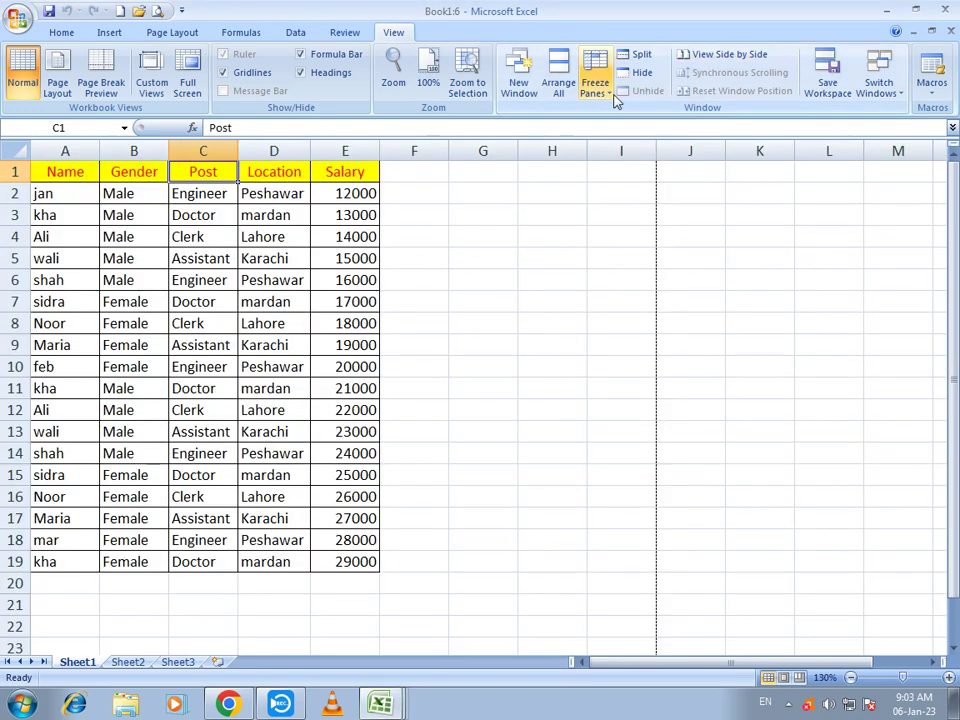
Step: Compare Book1:6 side by side with Book1:1, and turn the side-by-side view off
left_click(740, 56)
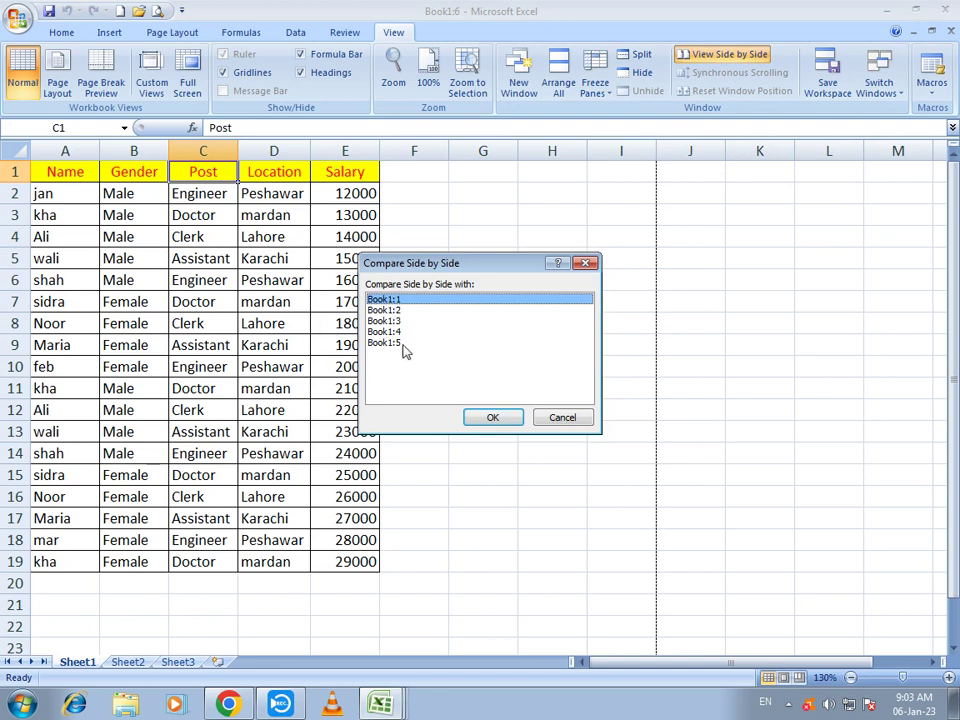
left_click(514, 416)
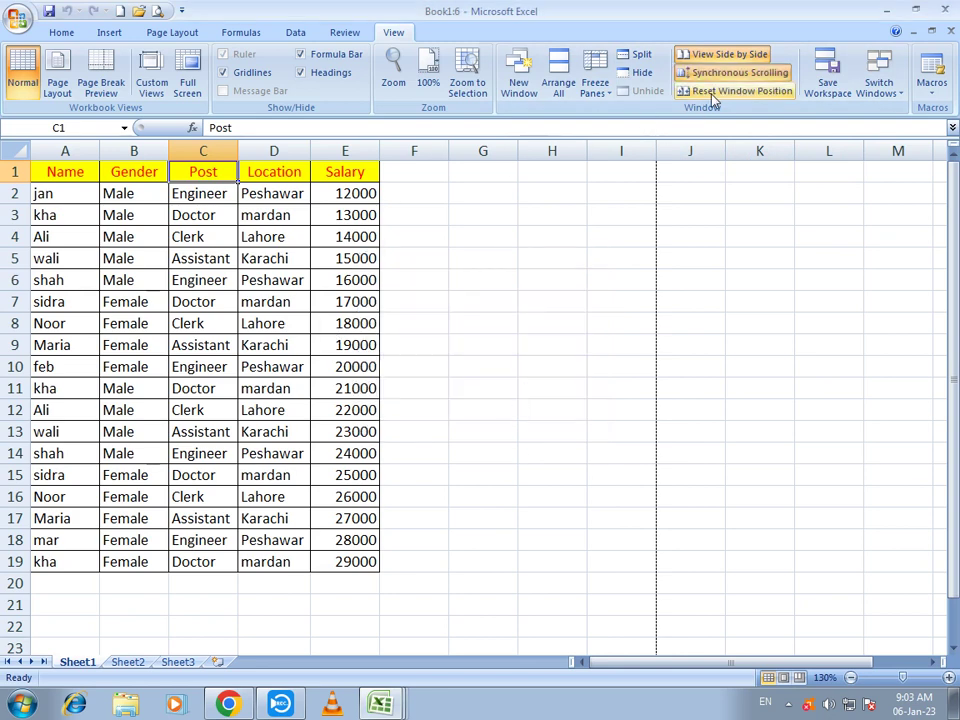
left_click(728, 55)
Step: Compare Book1:6 side by side with Book1:2 in restored windows, and maximize Book1:6 again
left_click(724, 56)
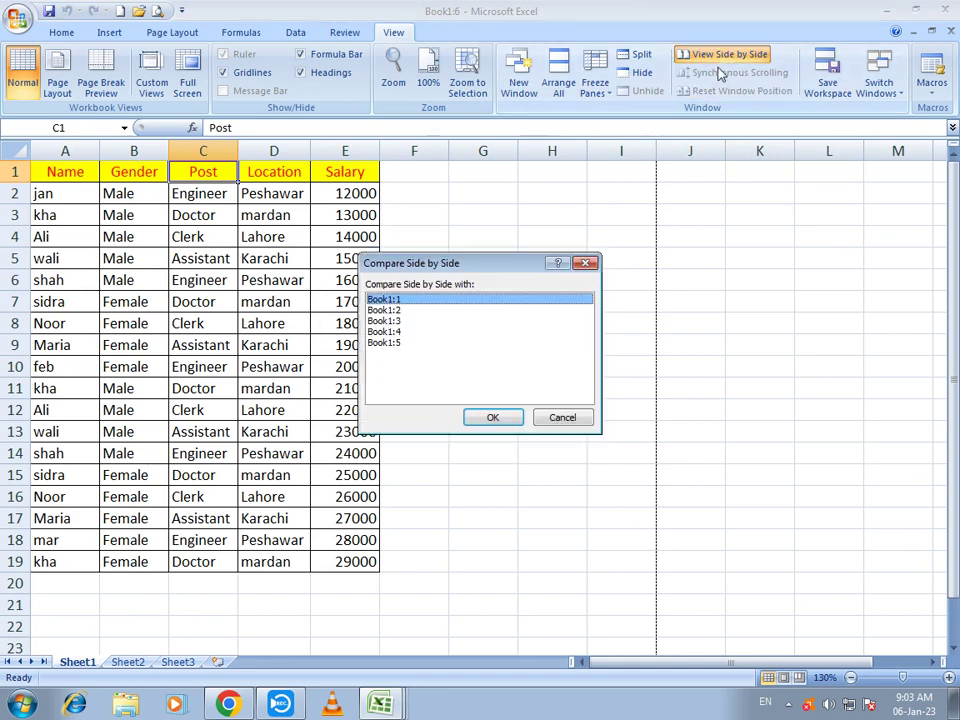
left_click(410, 310)
left_click(500, 417)
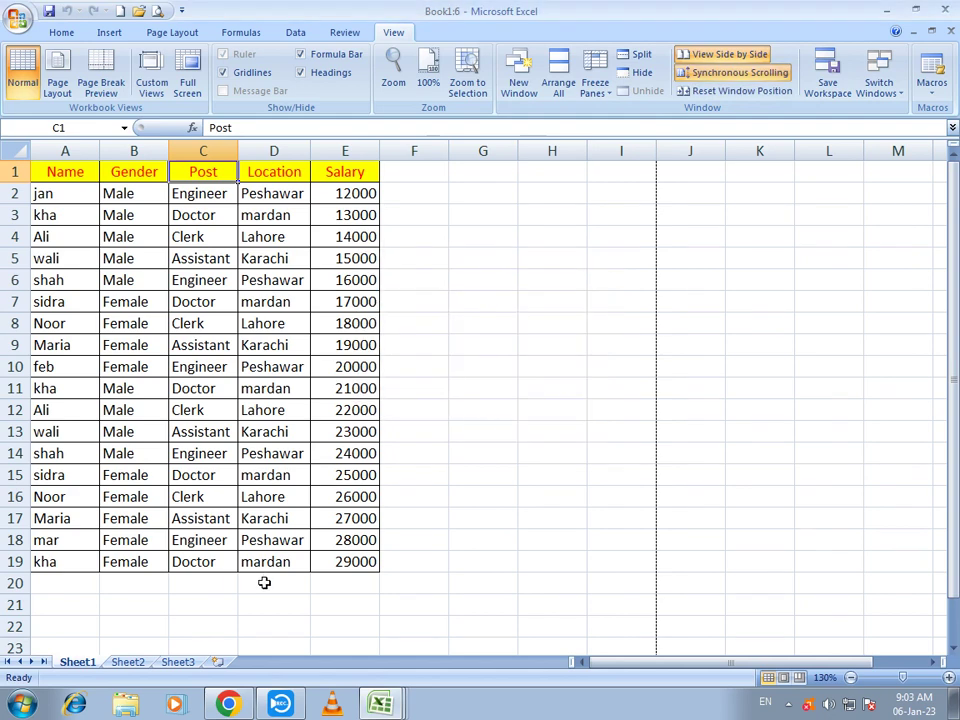
left_click(931, 31)
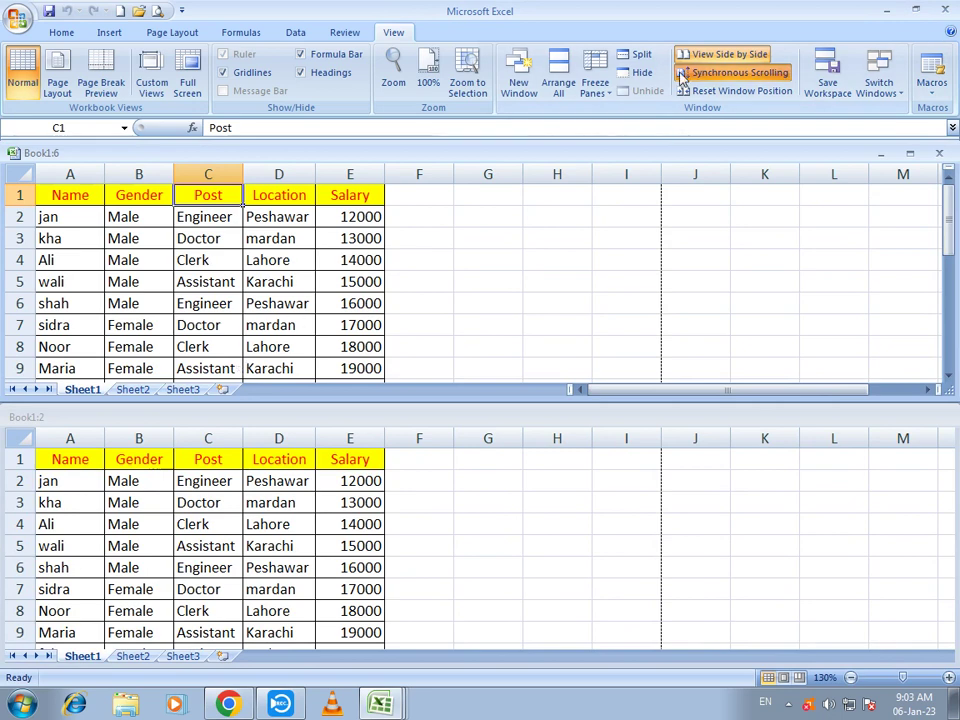
left_click(910, 155)
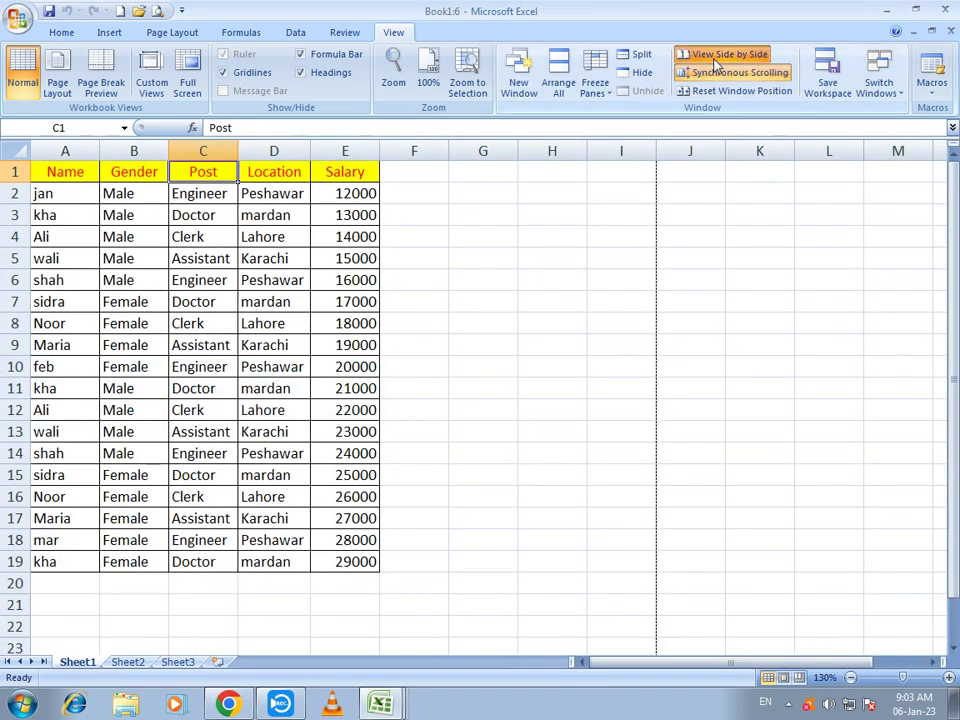
Step: Close the surplus Book1 windows until only two windows of the workbook remain open
left_click(951, 33)
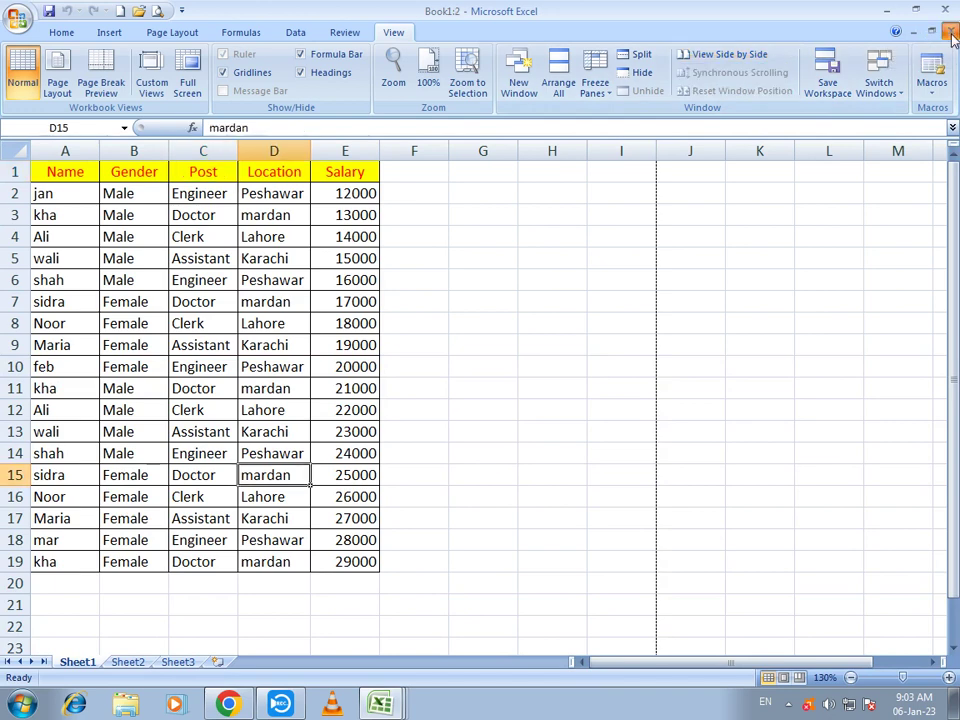
left_click(951, 33)
left_click(951, 33)
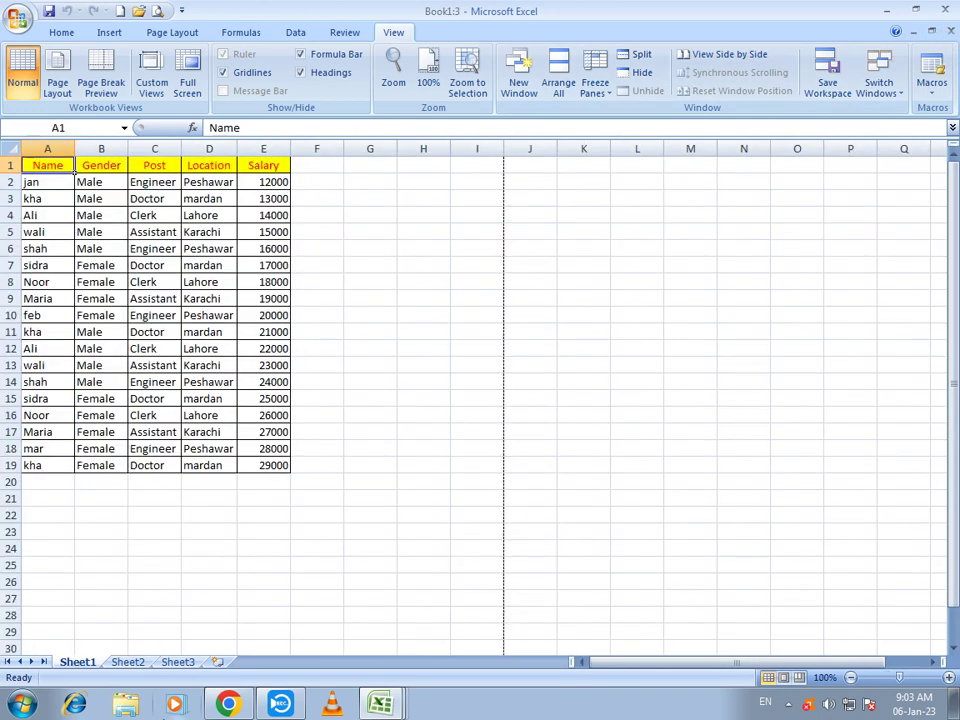
left_click(380, 704)
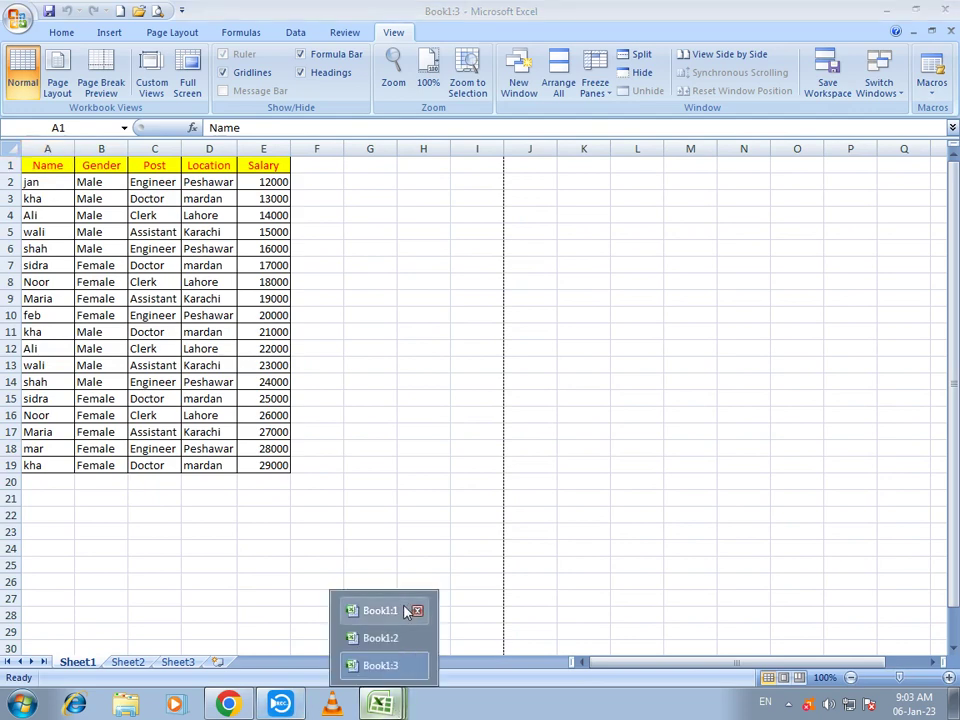
left_click(390, 610)
left_click(945, 31)
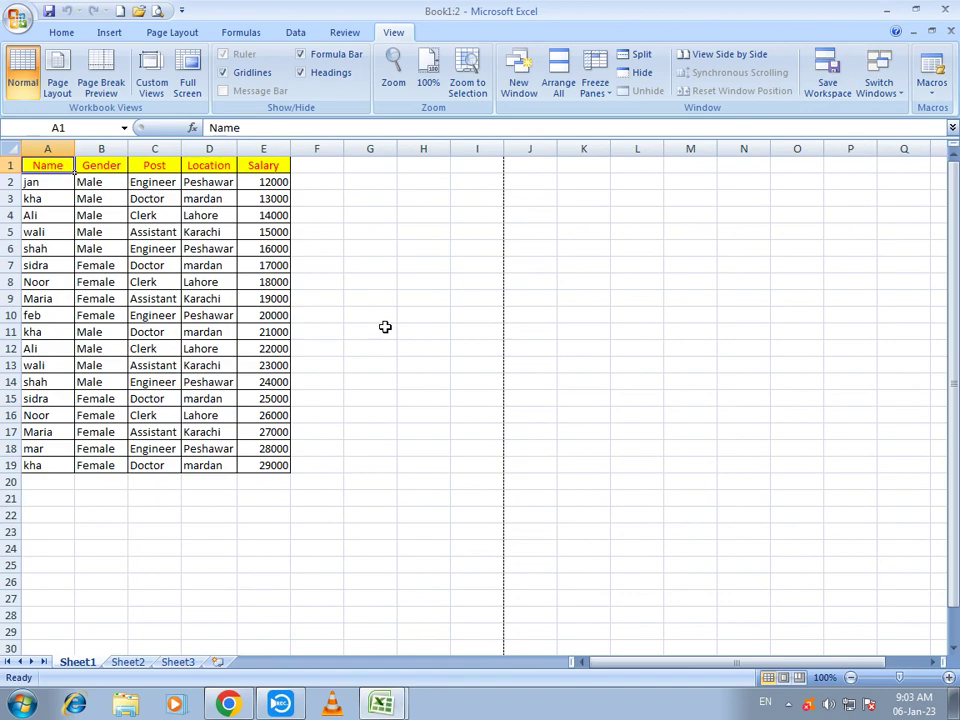
Step: Zoom Book1:2 to 130% and view it side by side with the other workbook window, toggling synchronous scrolling
scroll(385, 326, "up", 2, "ctrl")
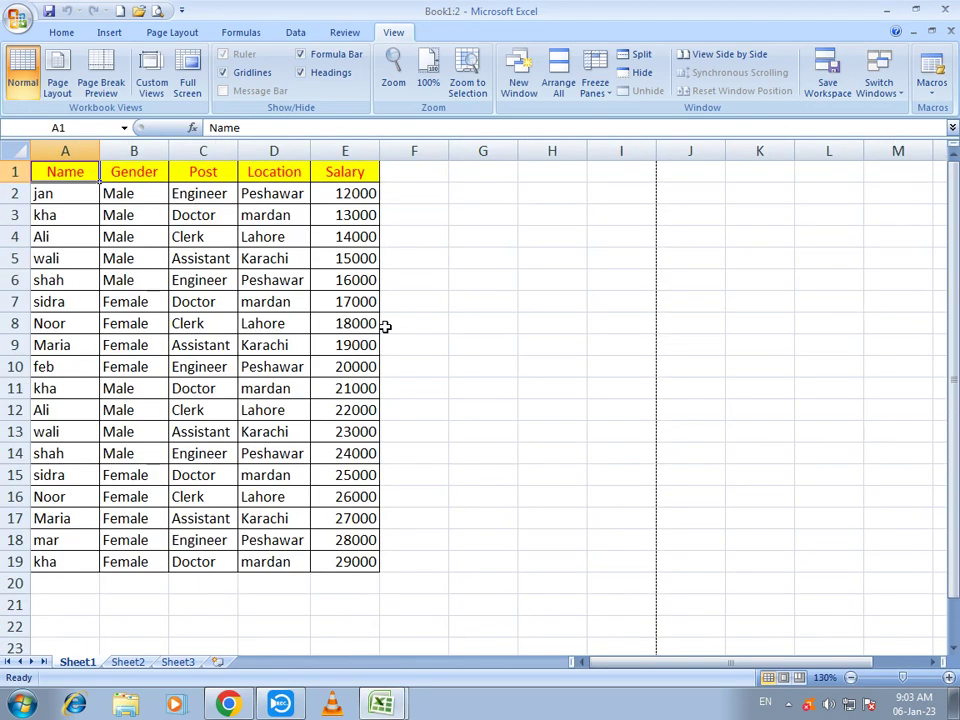
left_click(726, 55)
left_click(739, 73)
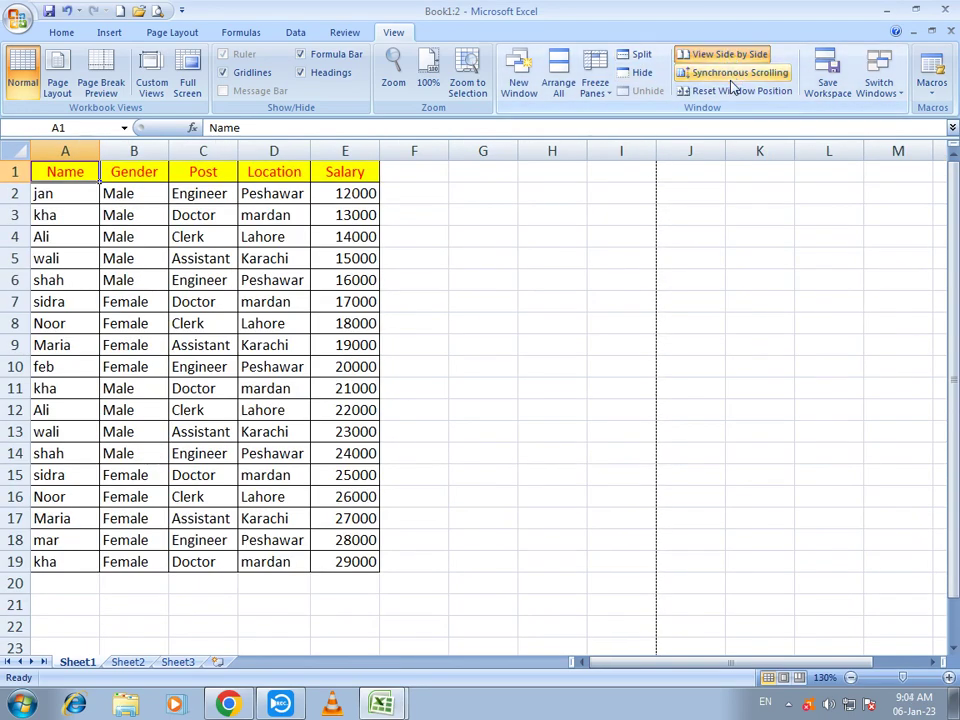
Step: Reset the side-by-side window positions, move the Book1:1 window further down, and maximize Book1:2
left_click(730, 92)
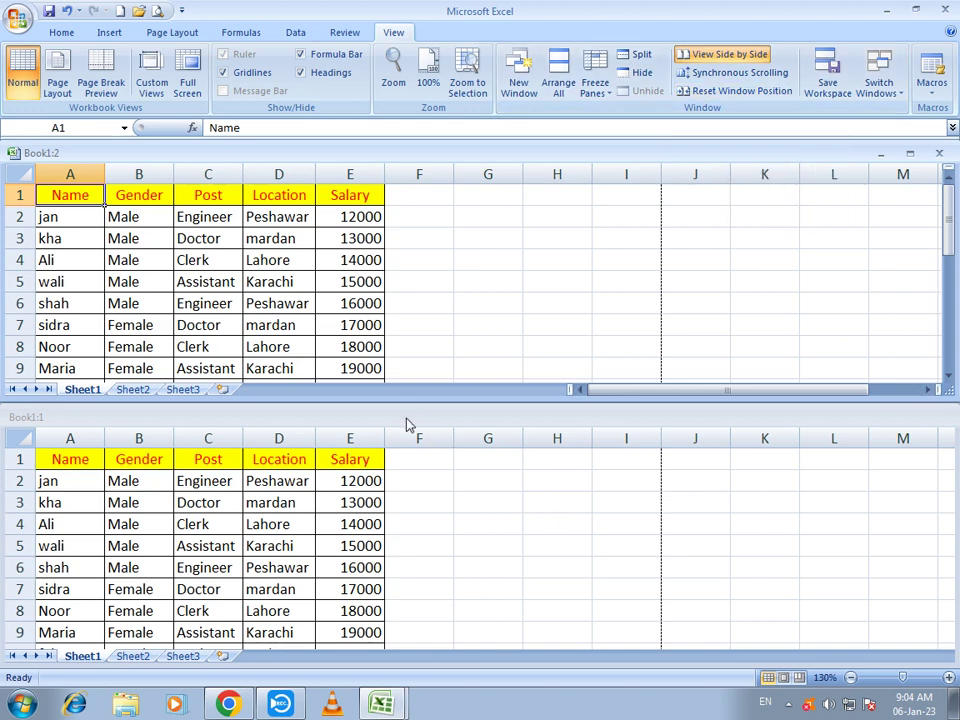
left_click_drag(407, 427, 406, 472)
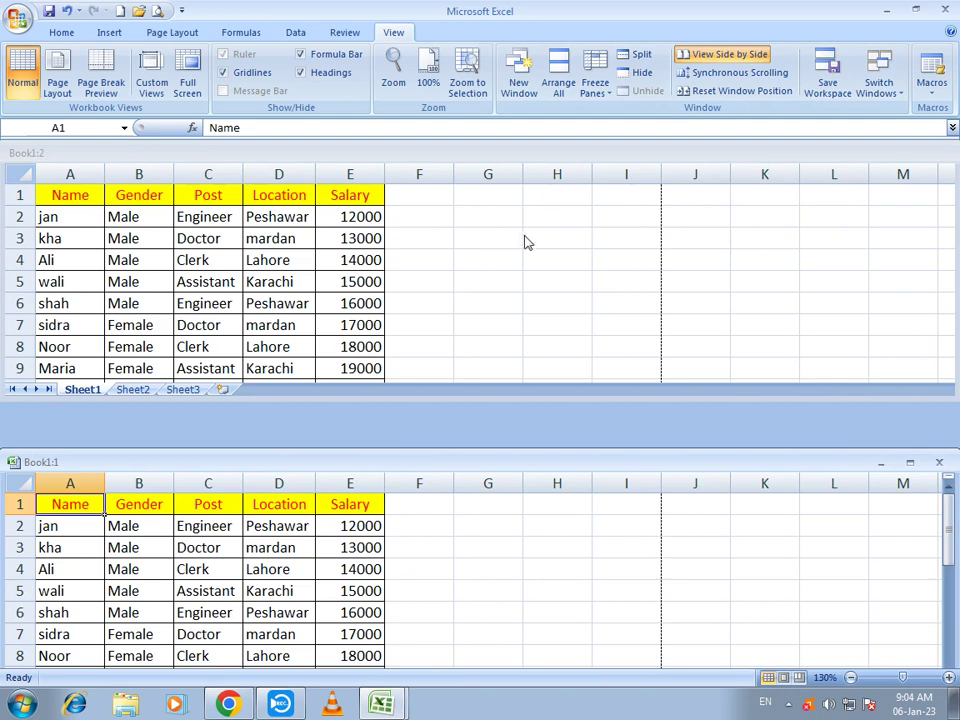
left_click(930, 156)
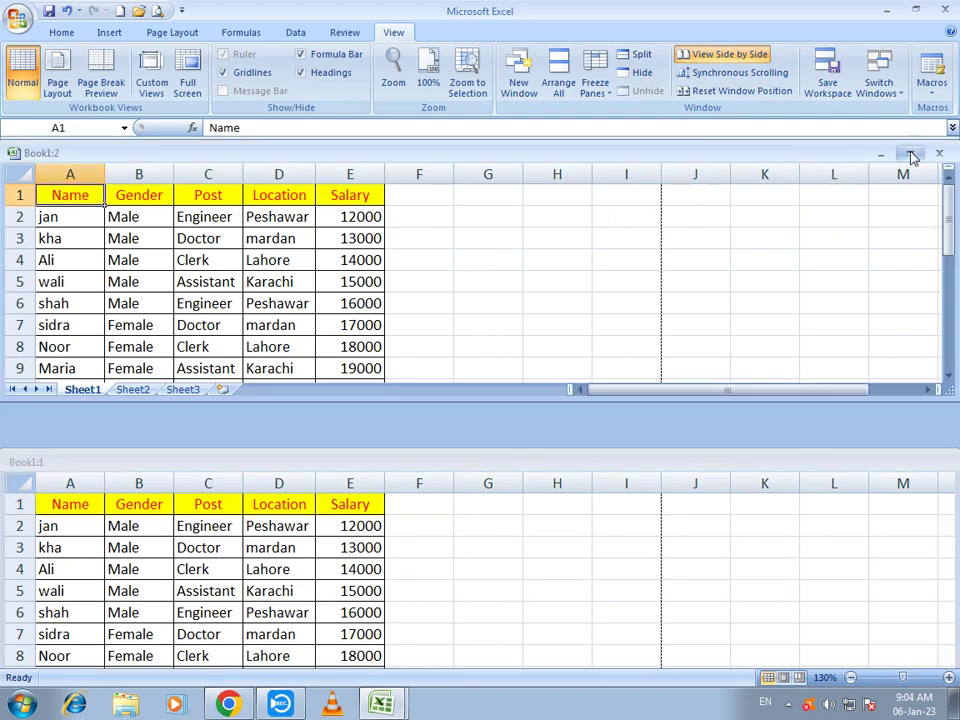
left_click(911, 154)
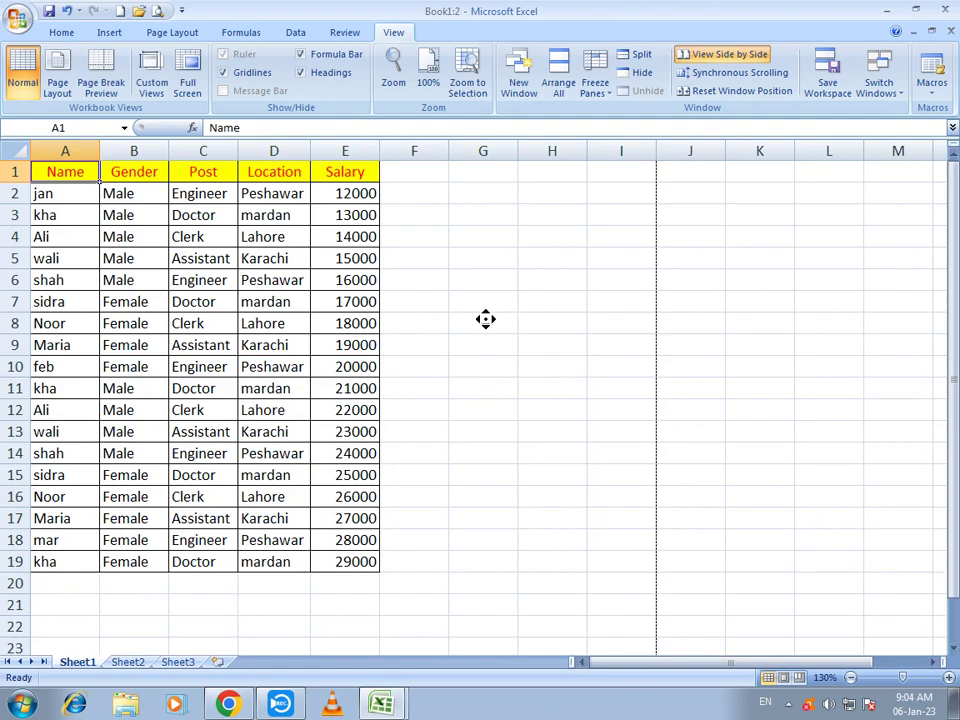
Step: Look over the employee table and the empty rows and columns beyond it in Book1:2, returning to its first row
scroll(485, 319, "right", 1)
scroll(478, 368, "down", 3)
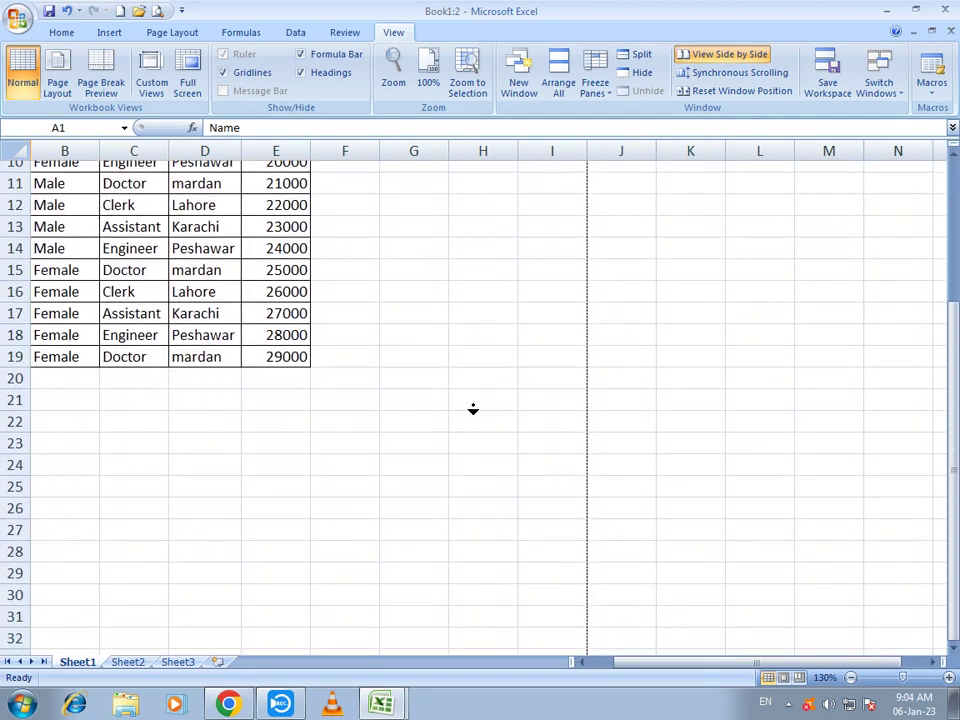
scroll(473, 409, "down", 3)
scroll(465, 259, "left", 1)
scroll(465, 259, "up", 2)
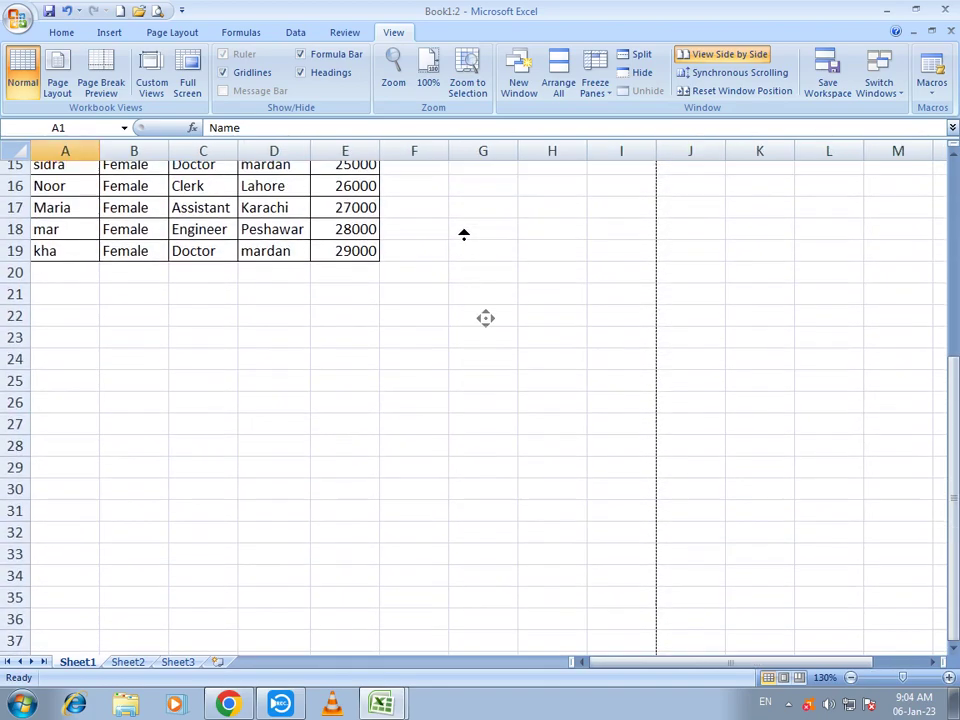
scroll(463, 234, "up", 2)
scroll(600, 336, "right", 15)
scroll(600, 336, "down", 1)
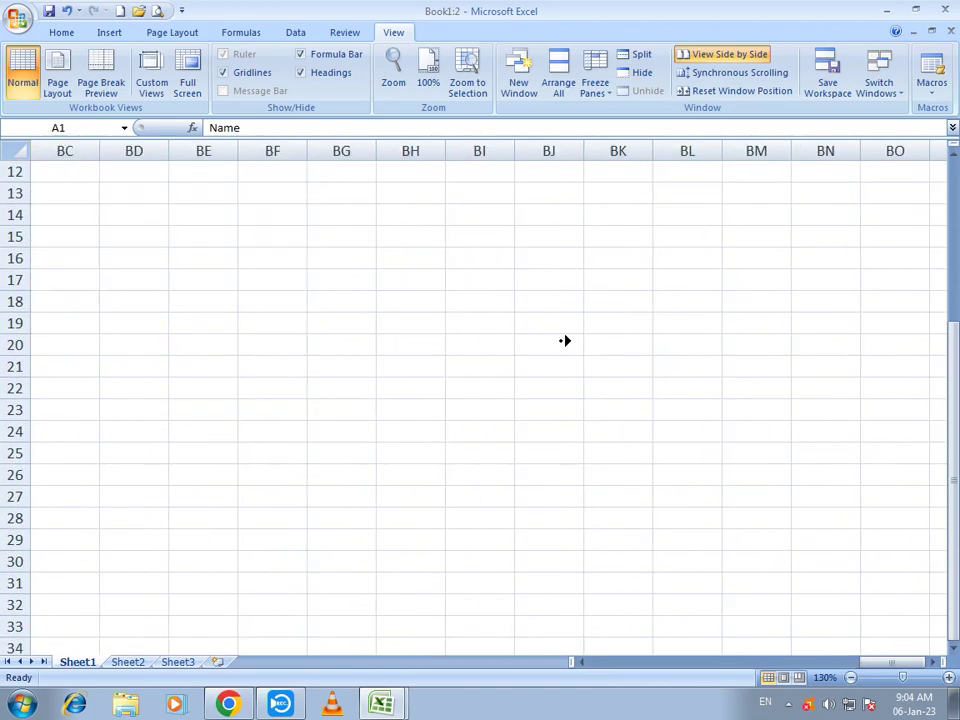
scroll(485, 318, "left", 15)
middle_click(392, 329)
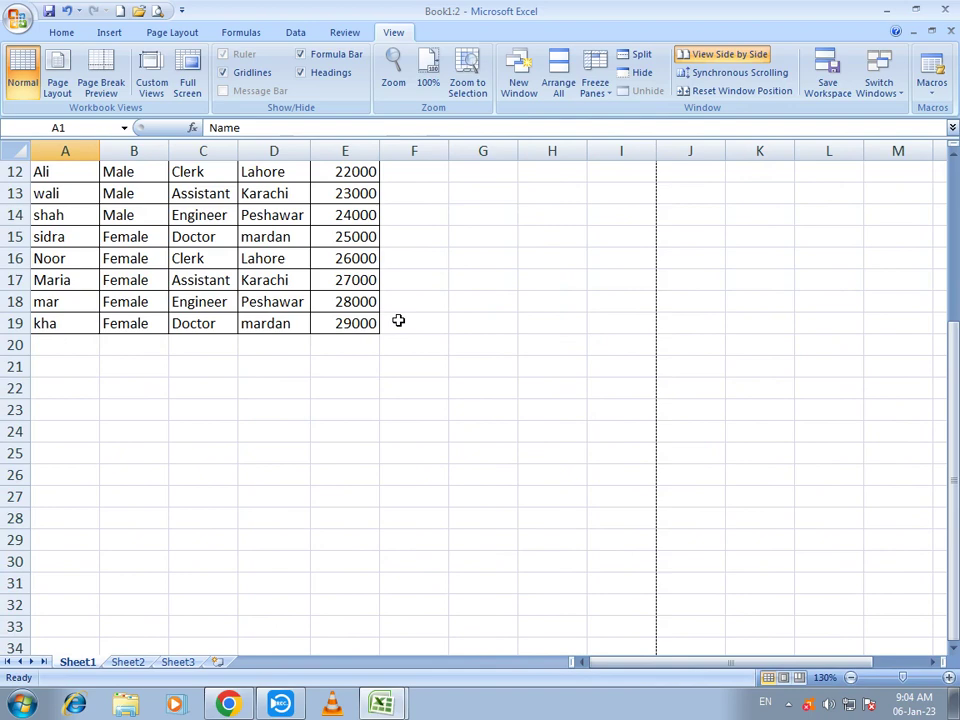
scroll(400, 328, "up", 4)
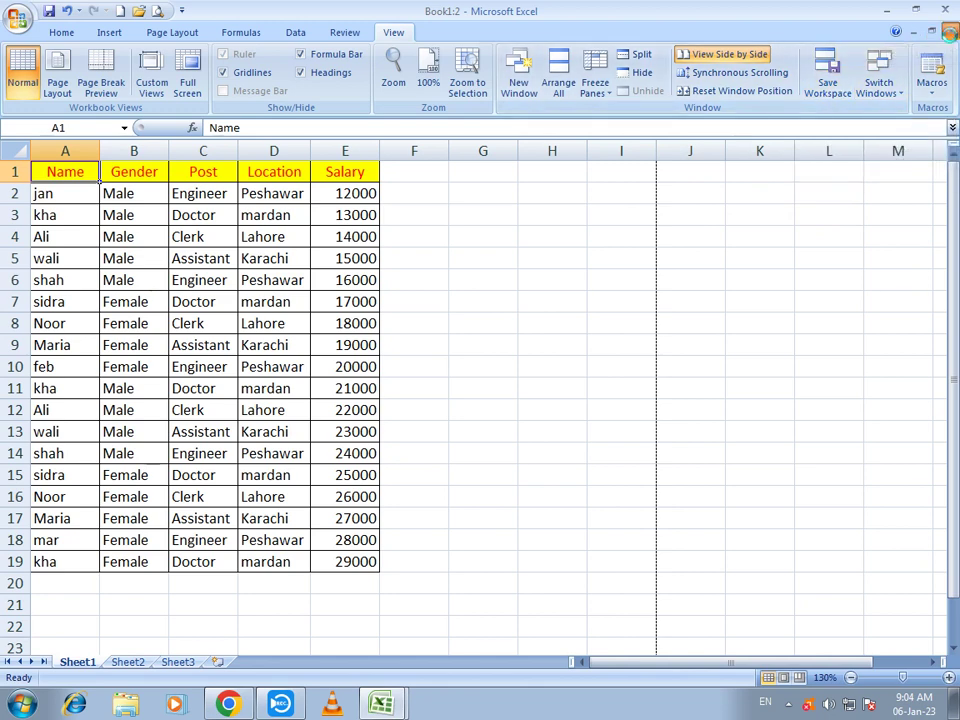
Step: Close both windows of the Book1 workbook without saving it
left_click(952, 37)
left_click(404, 255)
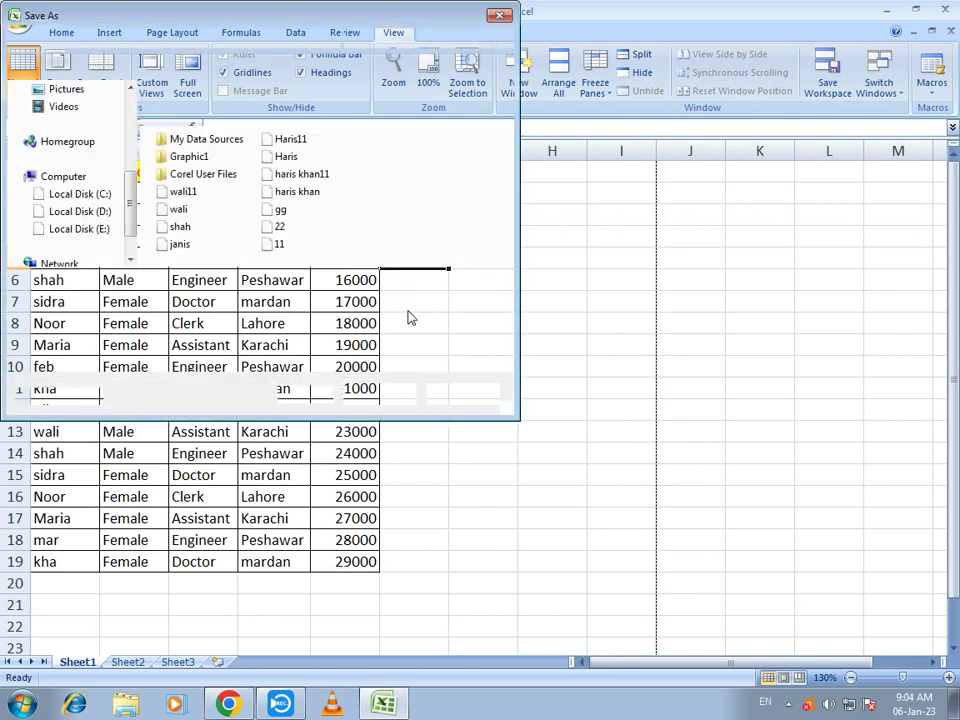
key("Escape")
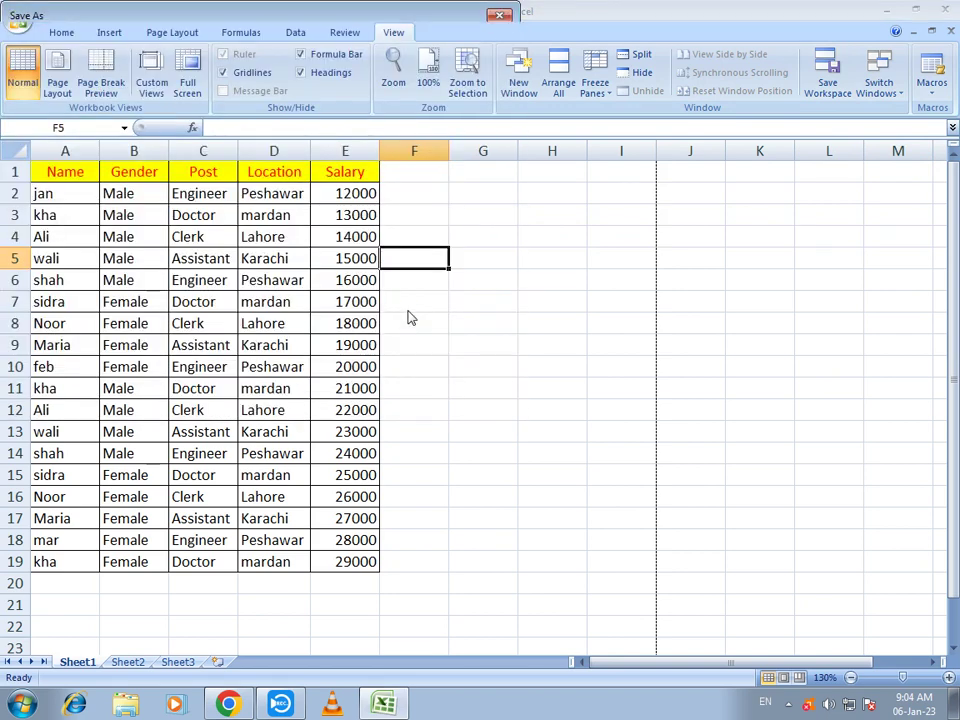
left_click(950, 32)
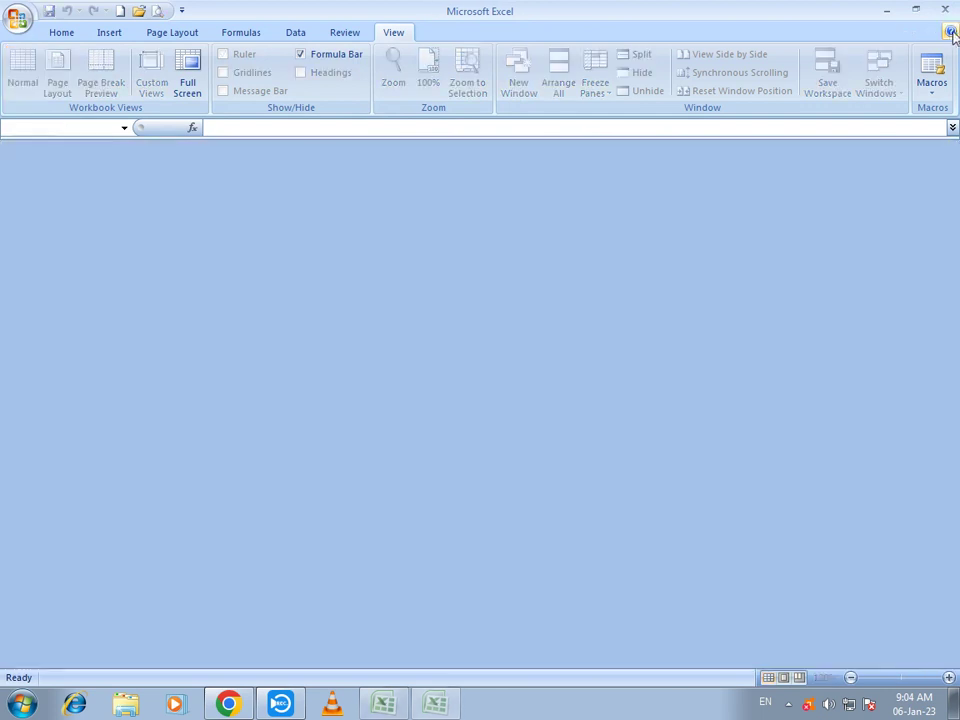
Step: Open the workbooks wali11, wali, shah and janis together from the Documents library
left_click(139, 12)
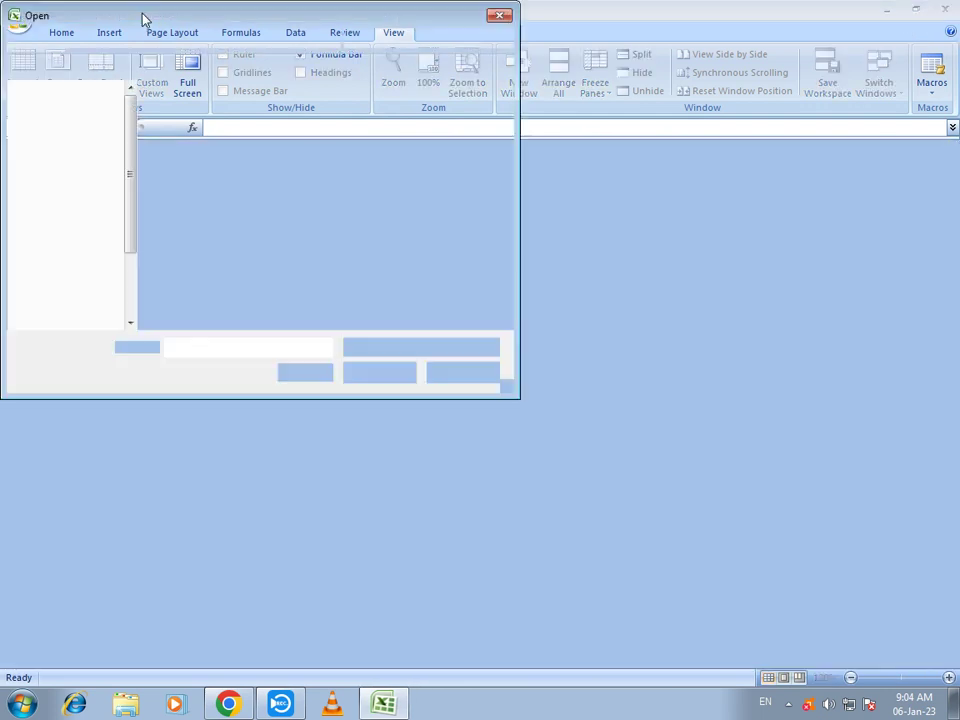
left_click_drag(333, 22, 365, 28)
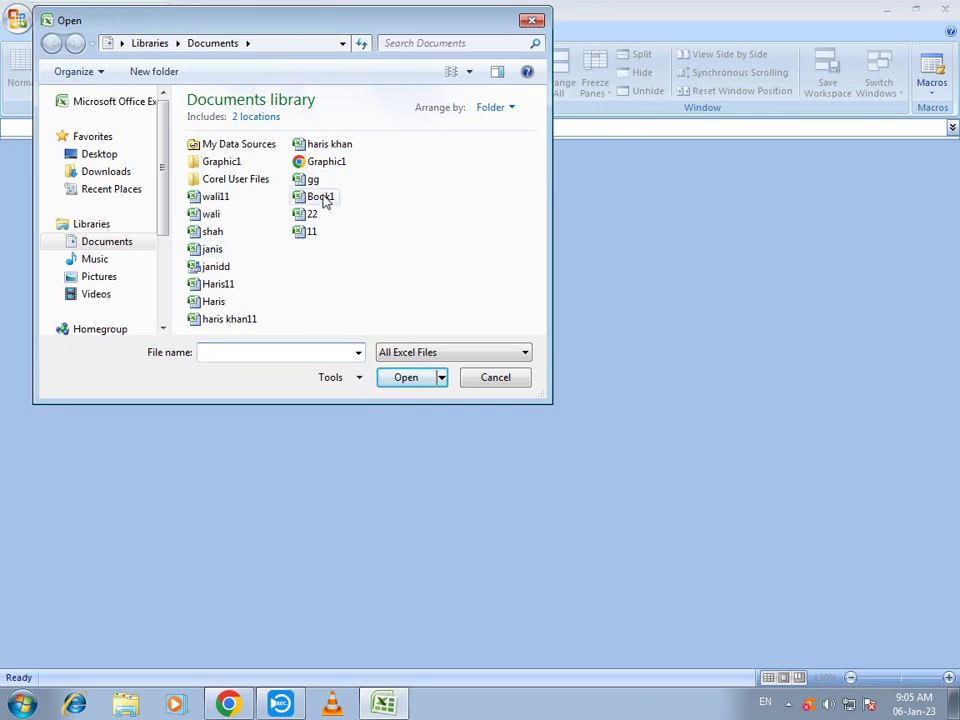
left_click(212, 248)
left_click(213, 301)
left_click(213, 198)
left_click(213, 249)
left_click(218, 302)
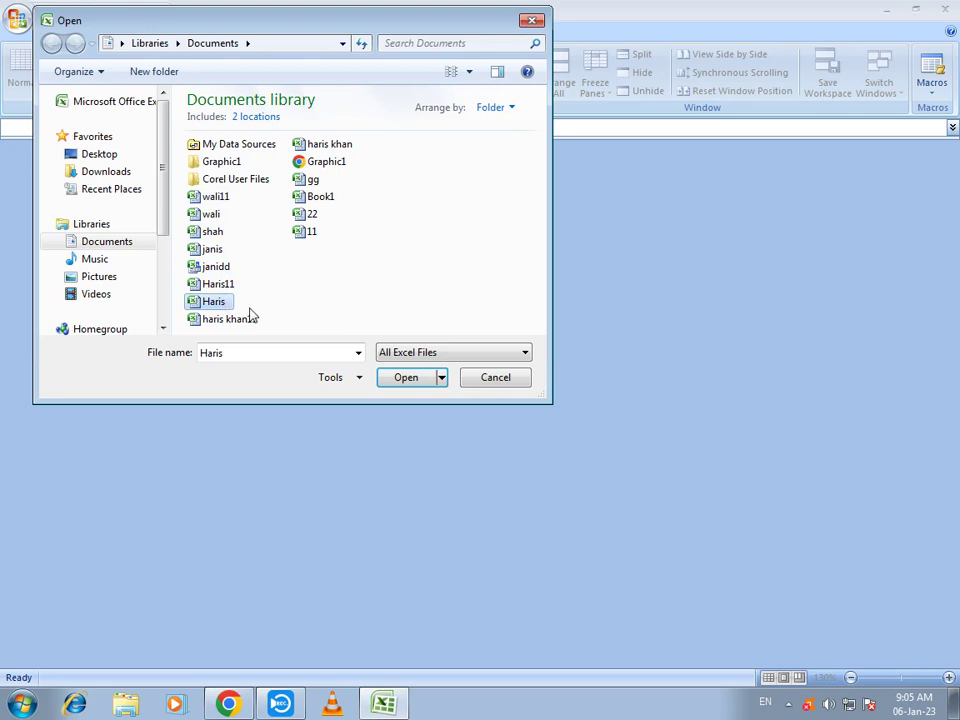
key("F2")
left_click(215, 249)
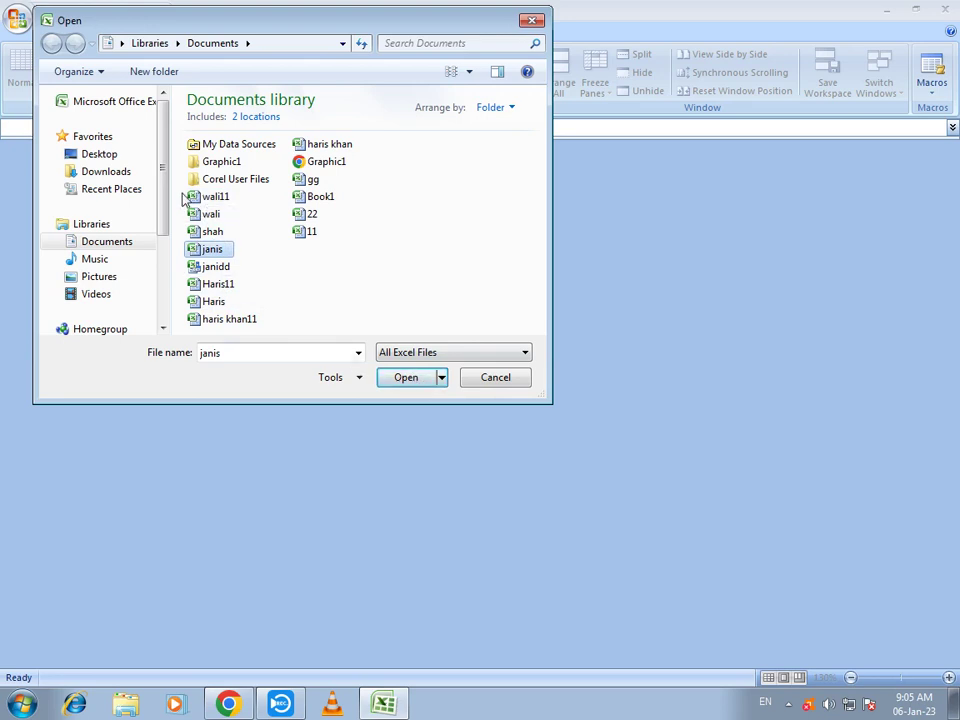
left_click_drag(181, 199, 240, 259)
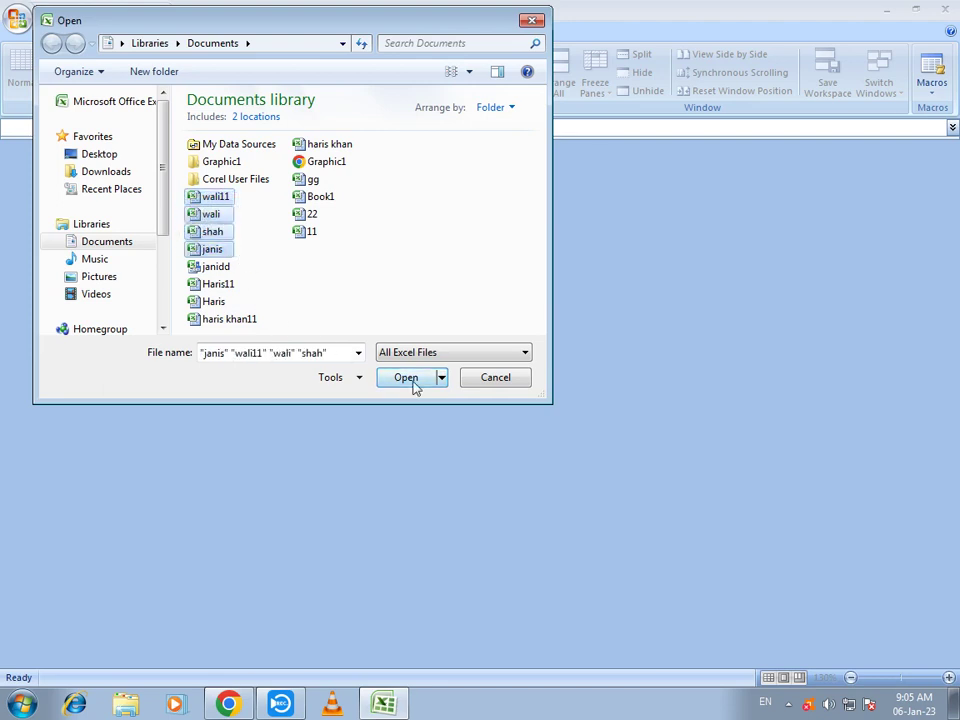
left_click(414, 386)
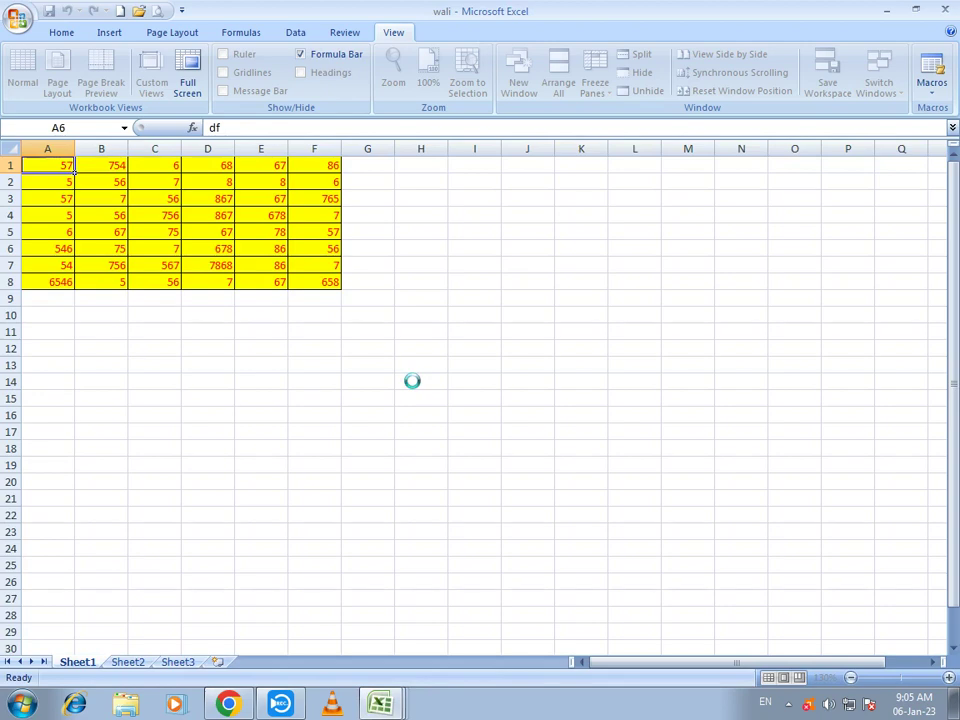
Step: Select cell A1 in the janis workbook and save the open workbooks as a workspace named Oxford File
left_click_drag(58, 165, 291, 326)
left_click(291, 326)
left_click(380, 704)
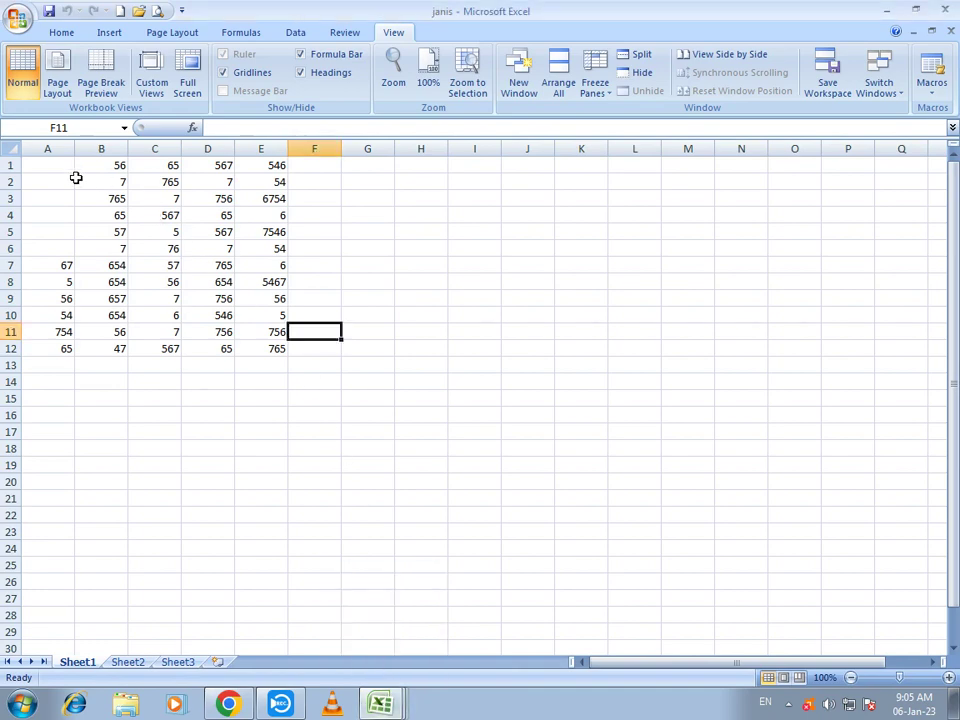
left_click(50, 165)
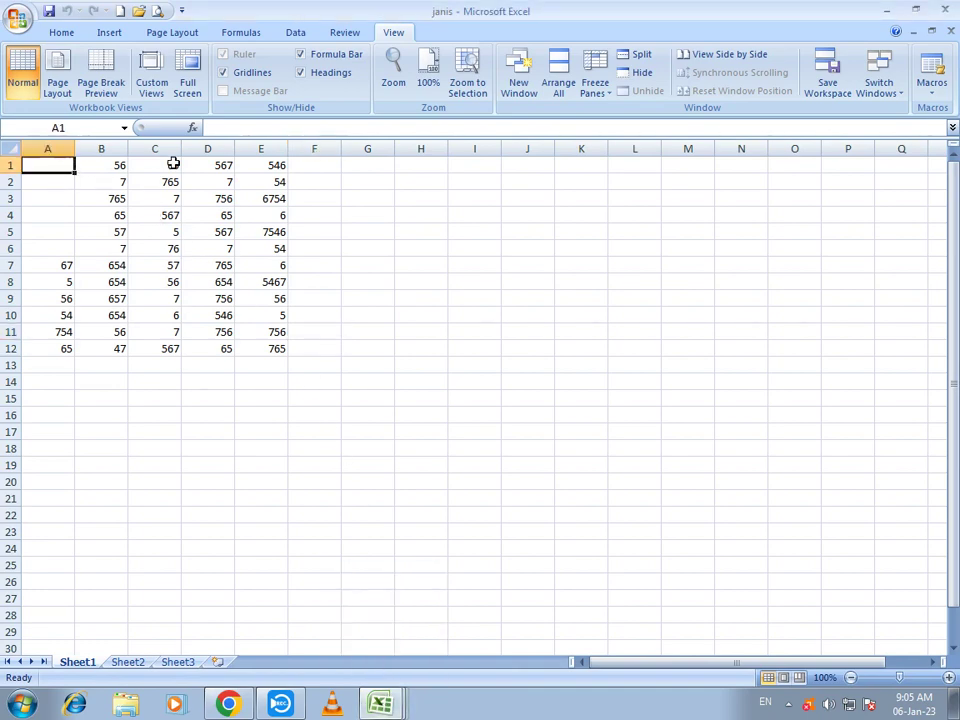
left_click(826, 96)
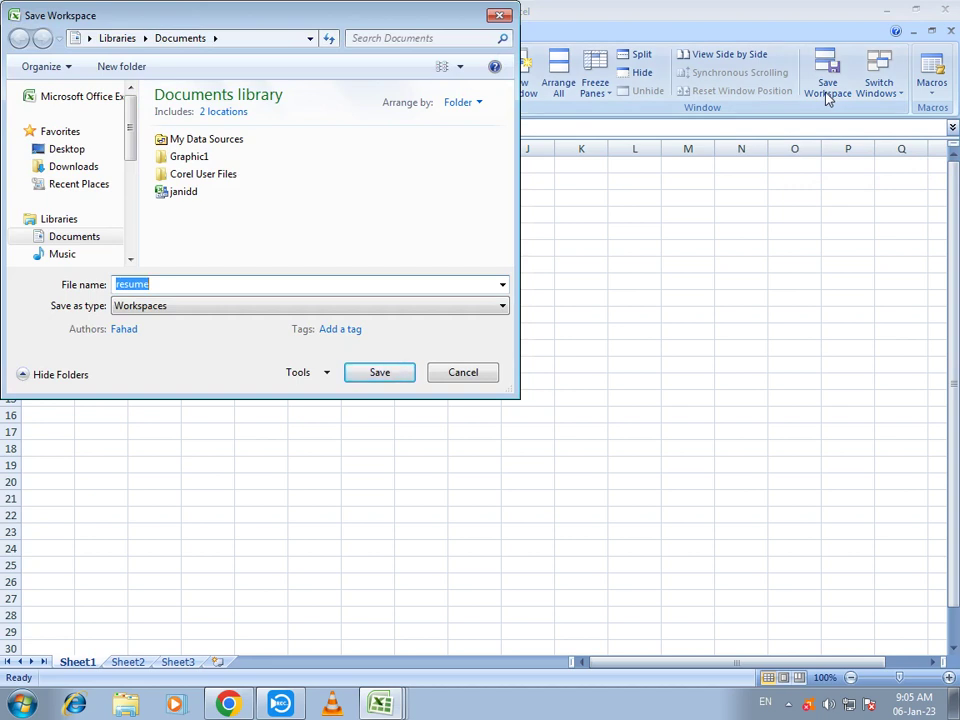
type("Oxford File")
key("Return")
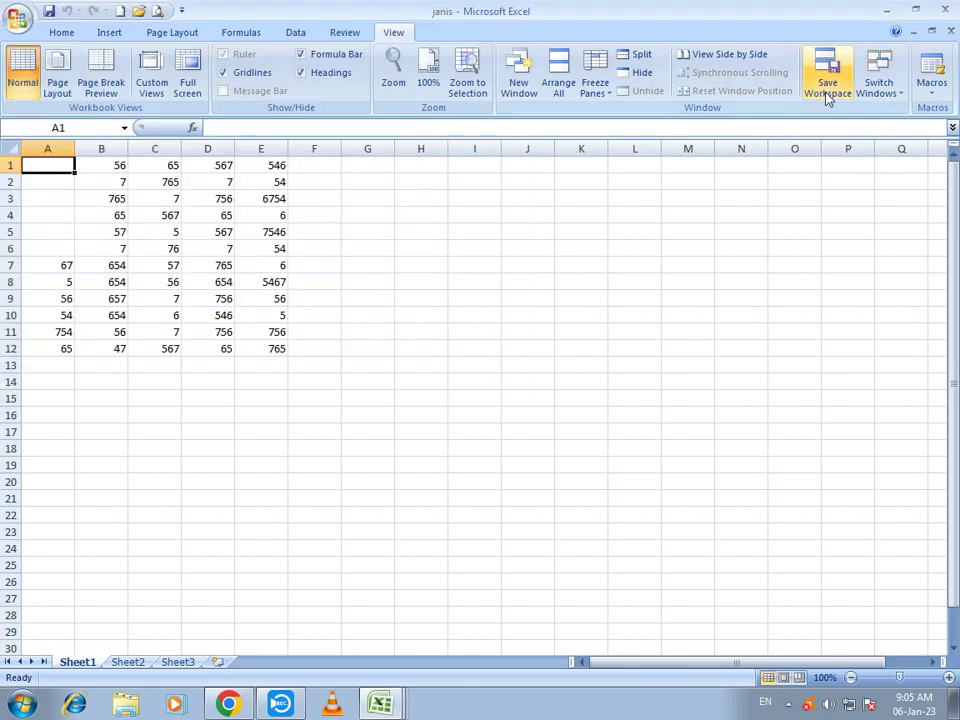
Step: Close all the open workbooks and reopen them through the Oxford File workspace in Documents
key("ctrl+w")
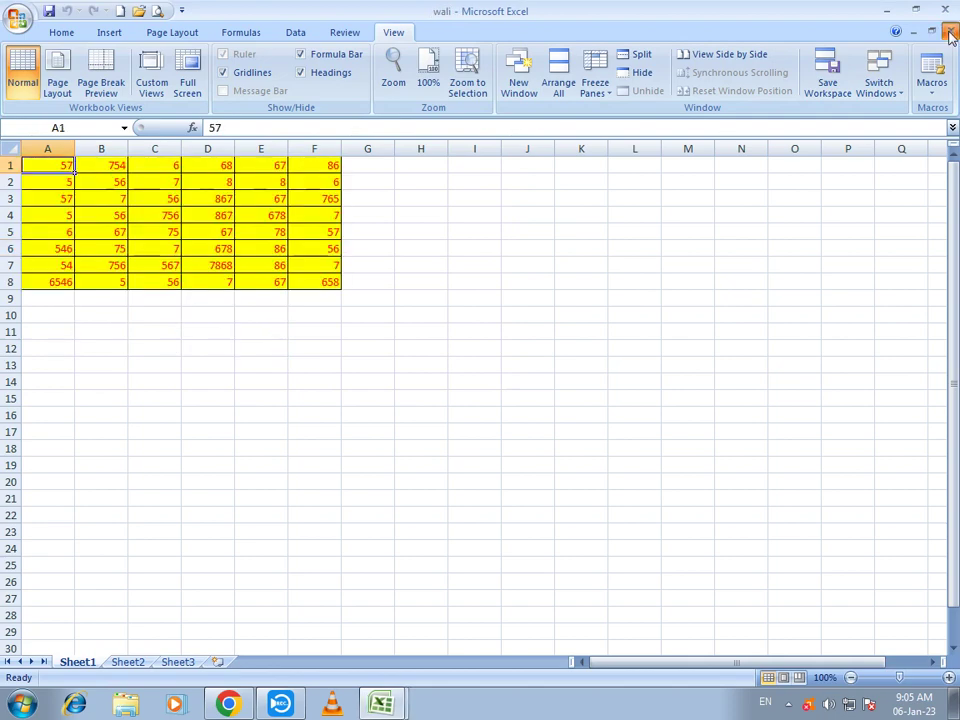
key("ctrl+w")
left_click(138, 12)
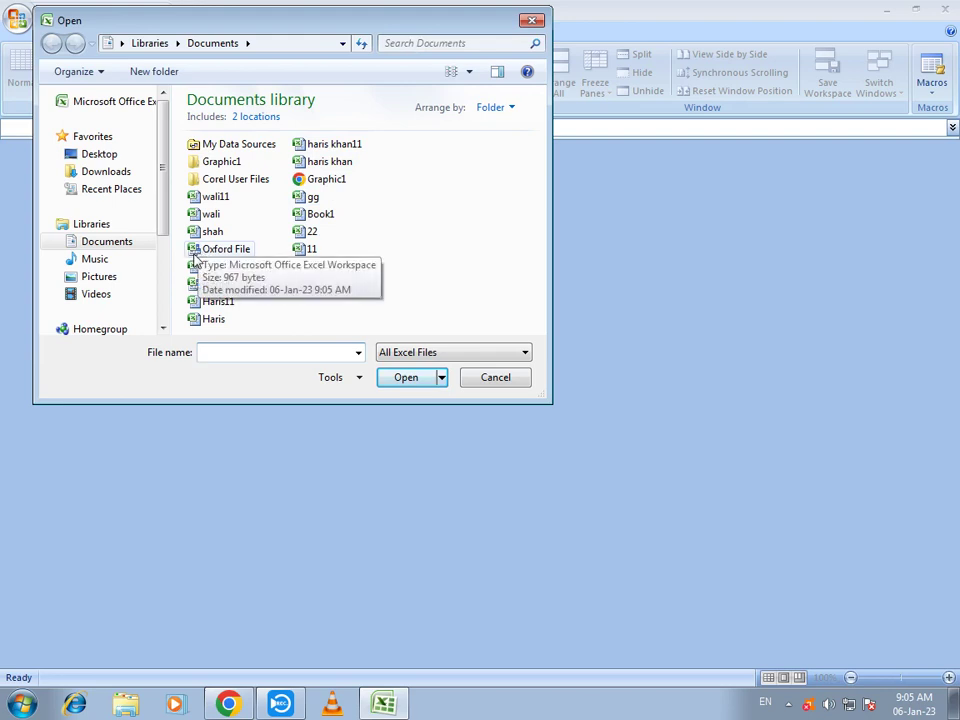
left_click(205, 252)
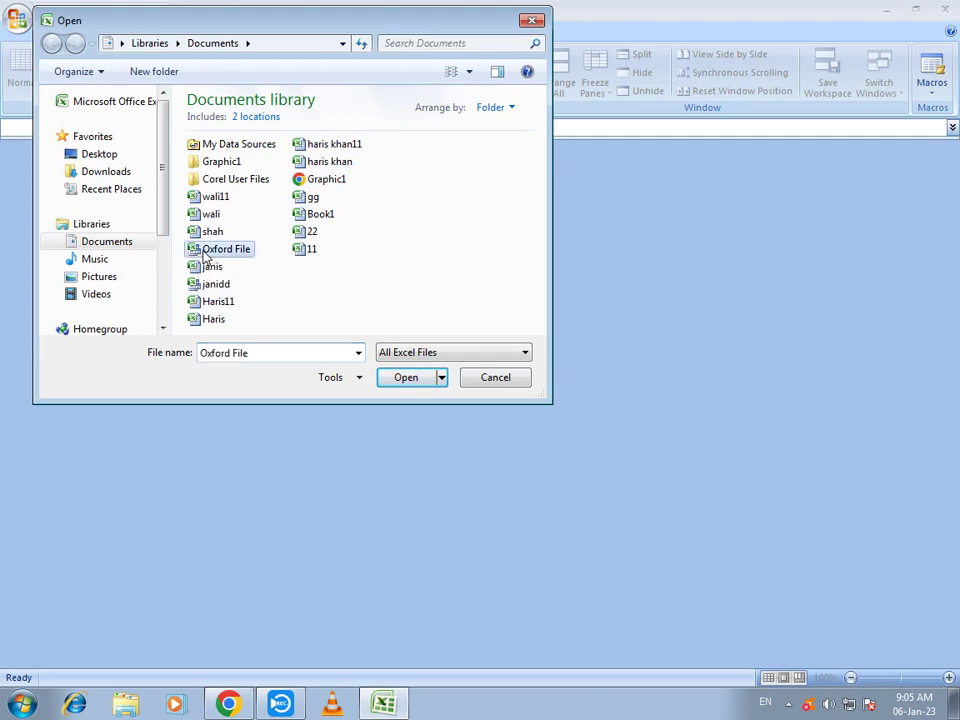
left_click(406, 378)
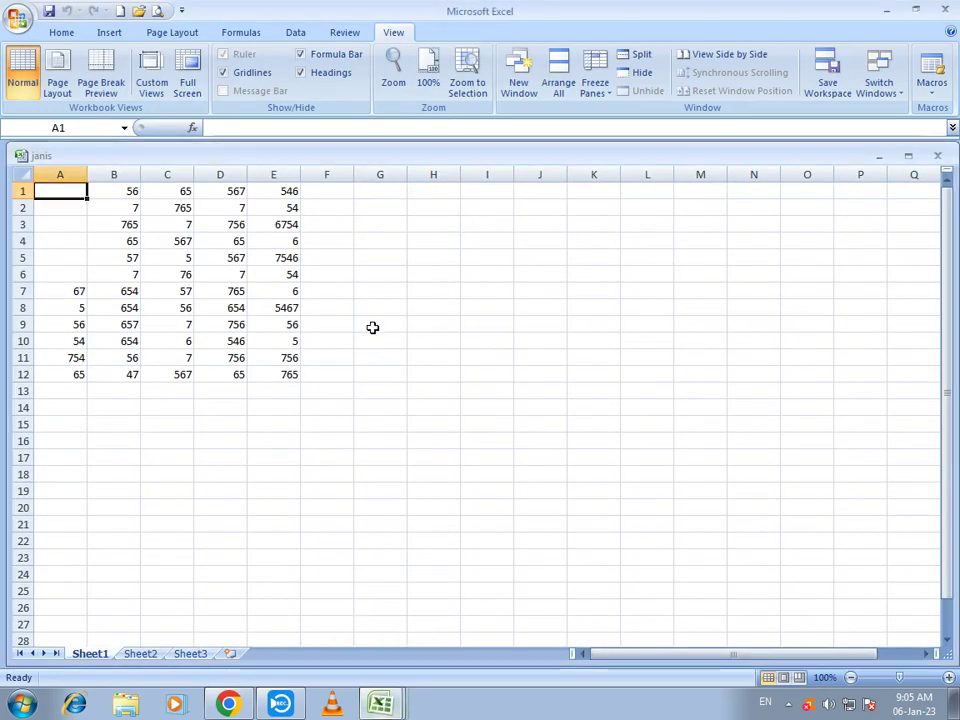
Step: Switch through the workbook windows shah, wali and wali11, and select cell F7 in wali11
left_click(880, 88)
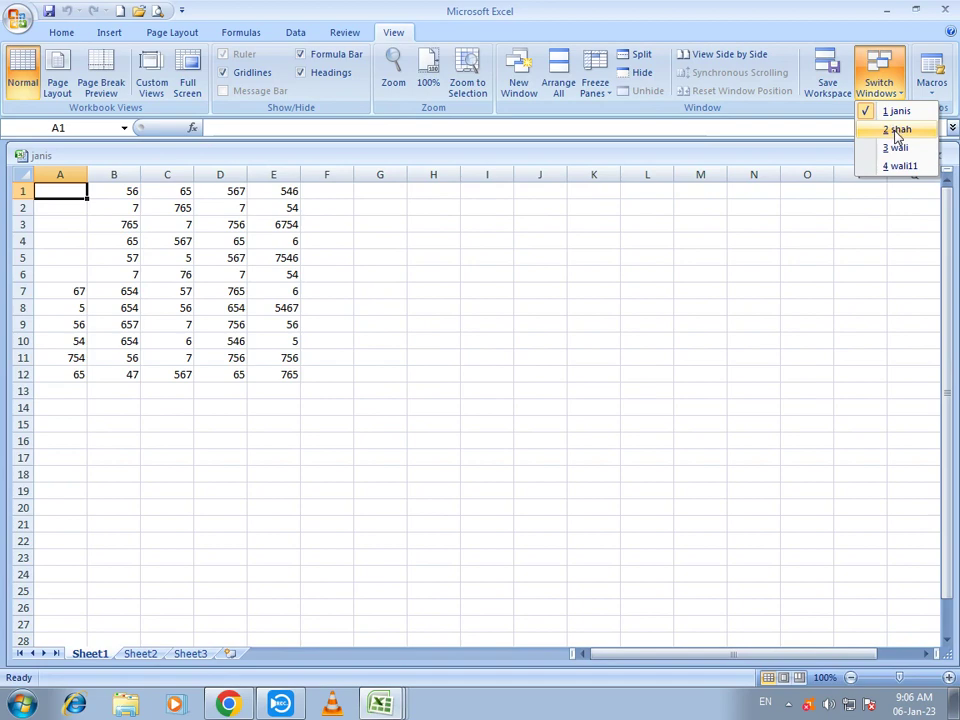
left_click(899, 129)
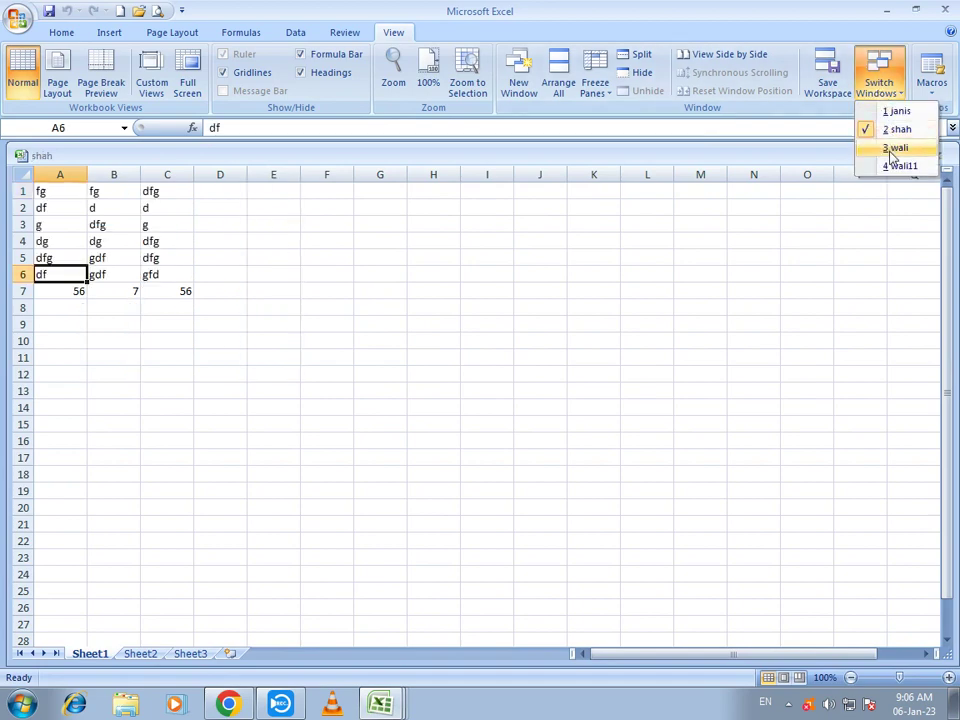
left_click(893, 148)
left_click(878, 82)
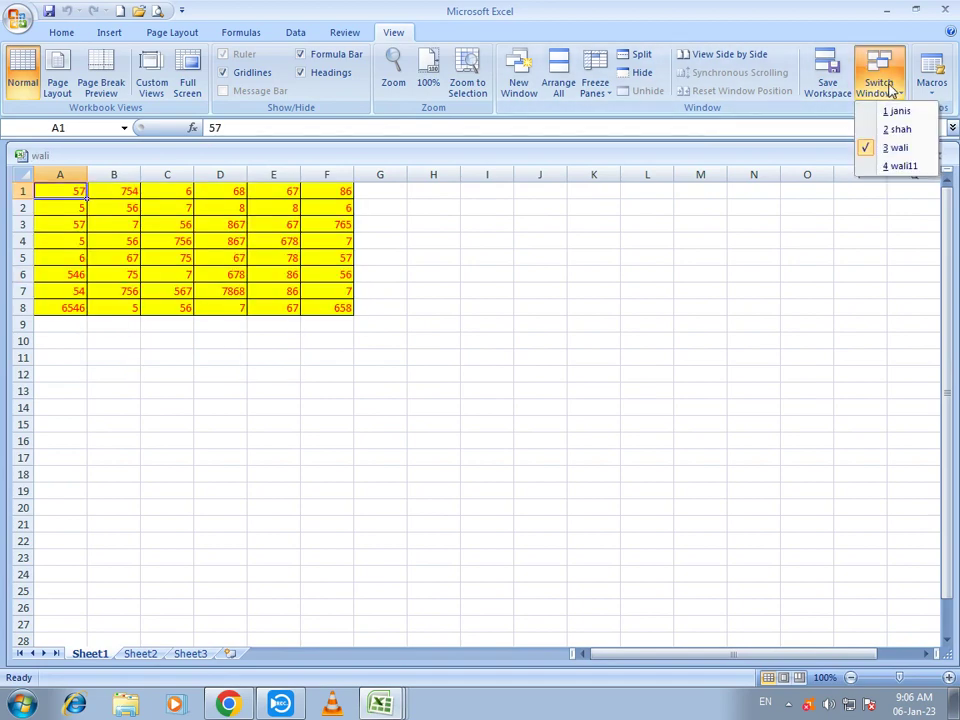
left_click(890, 167)
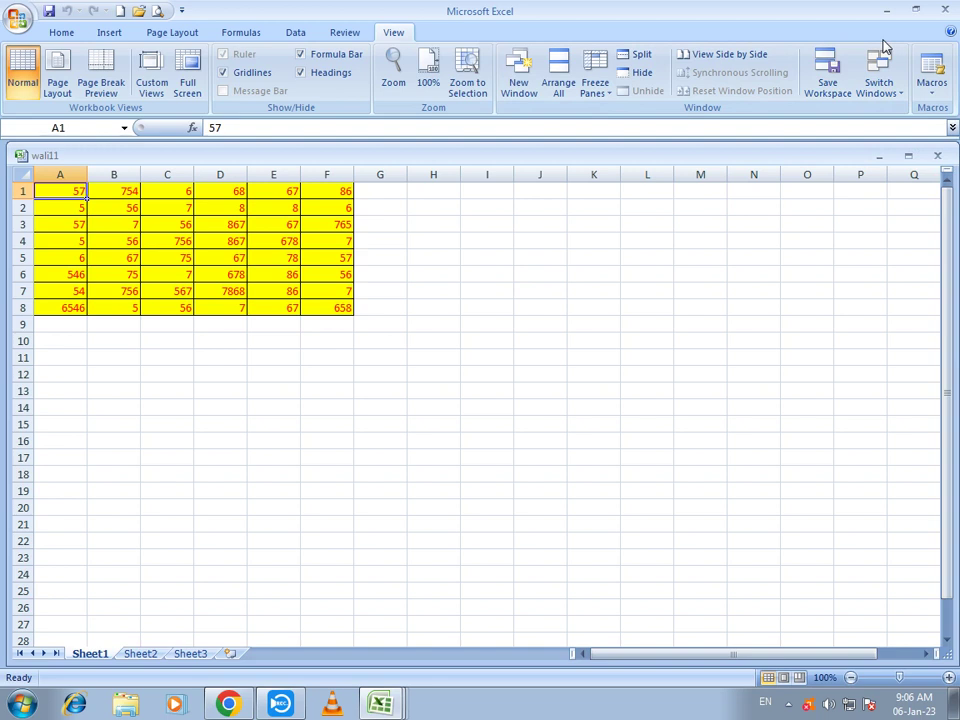
left_click(545, 520)
left_click(321, 288)
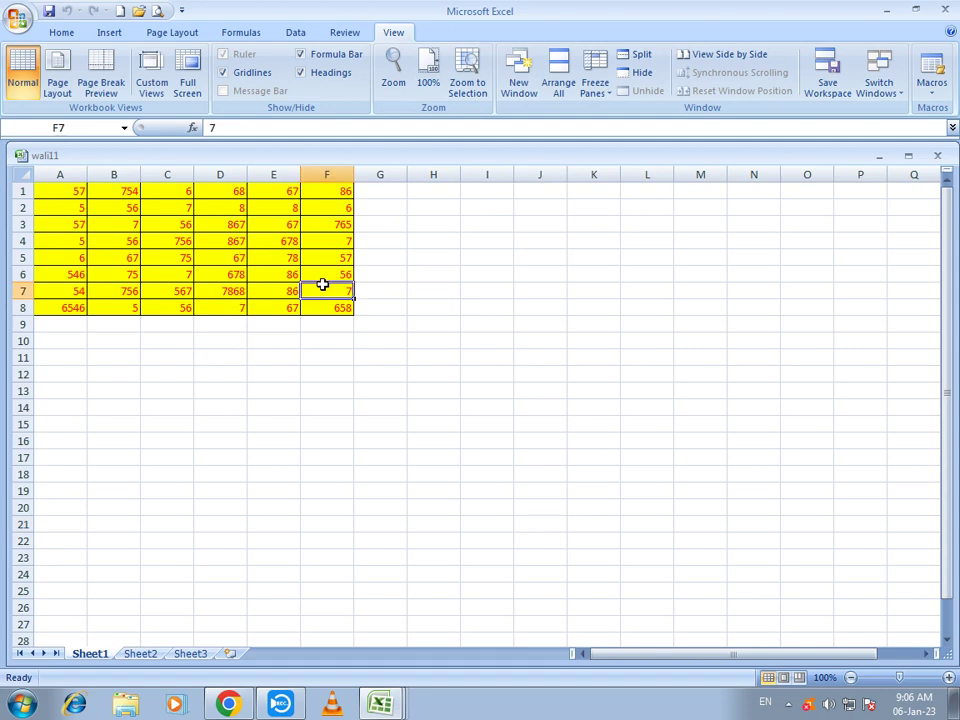
Step: Close the wali11, wali and shah workbooks, keeping only janis open
left_click(937, 156)
left_click(937, 156)
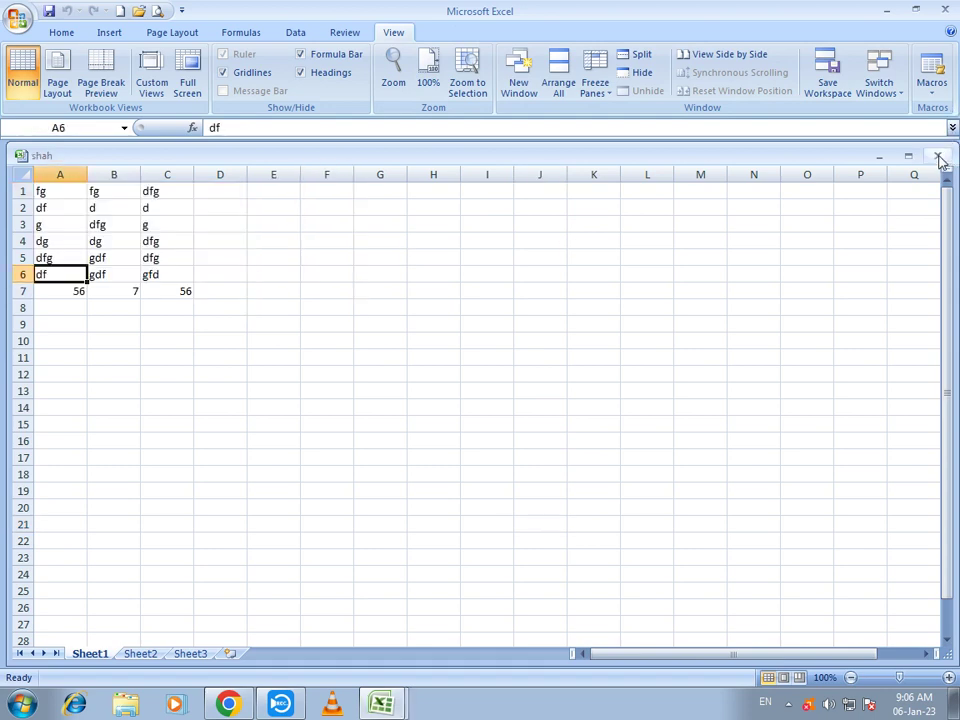
left_click(937, 156)
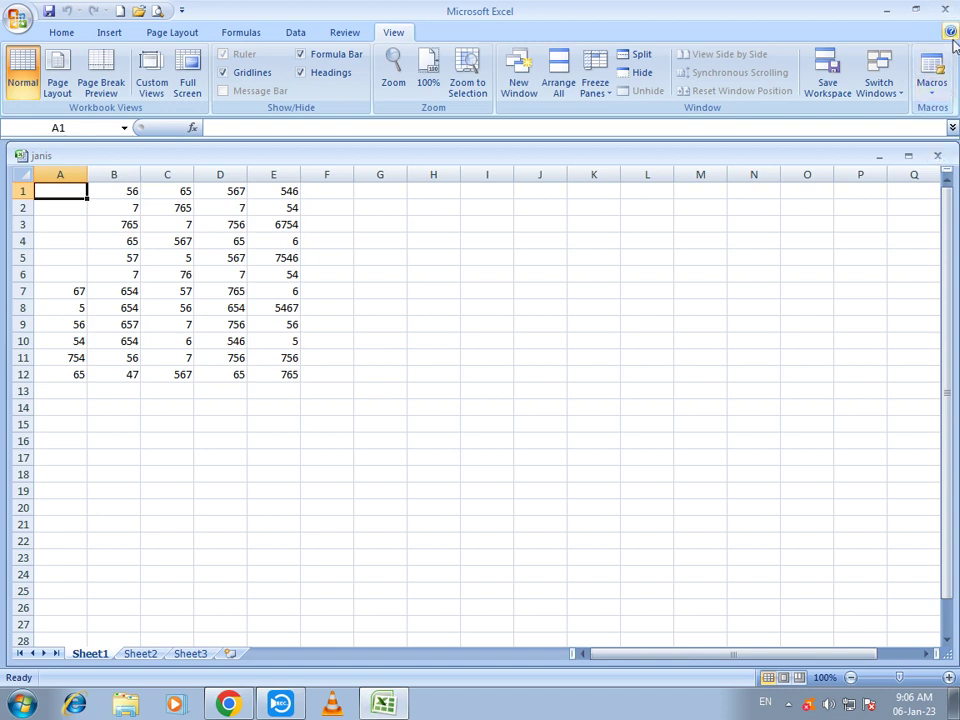
left_click(930, 98)
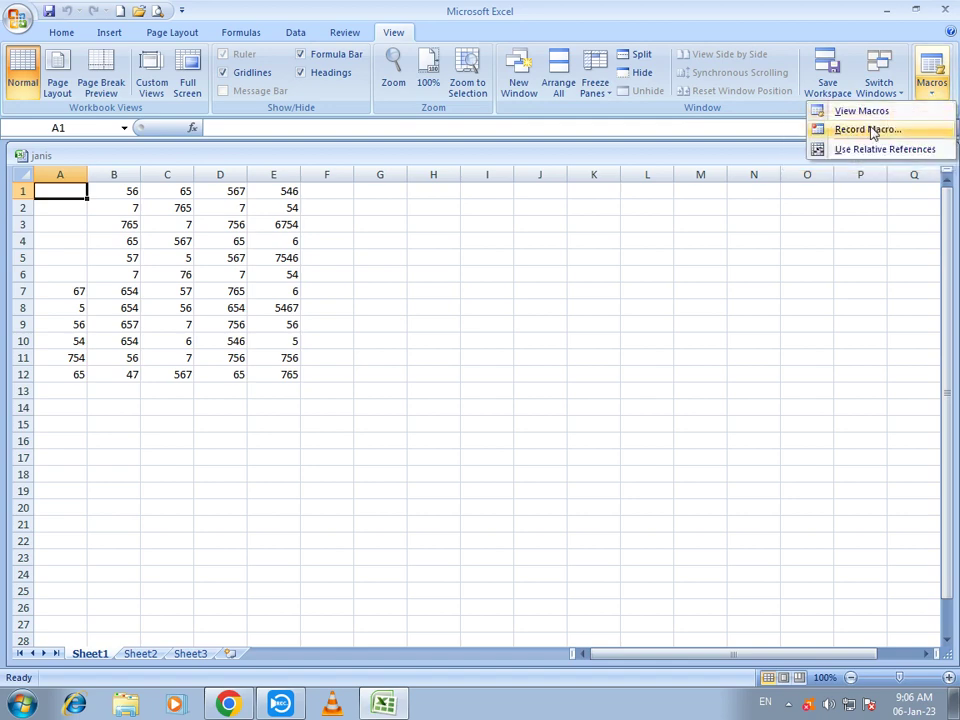
left_click(899, 38)
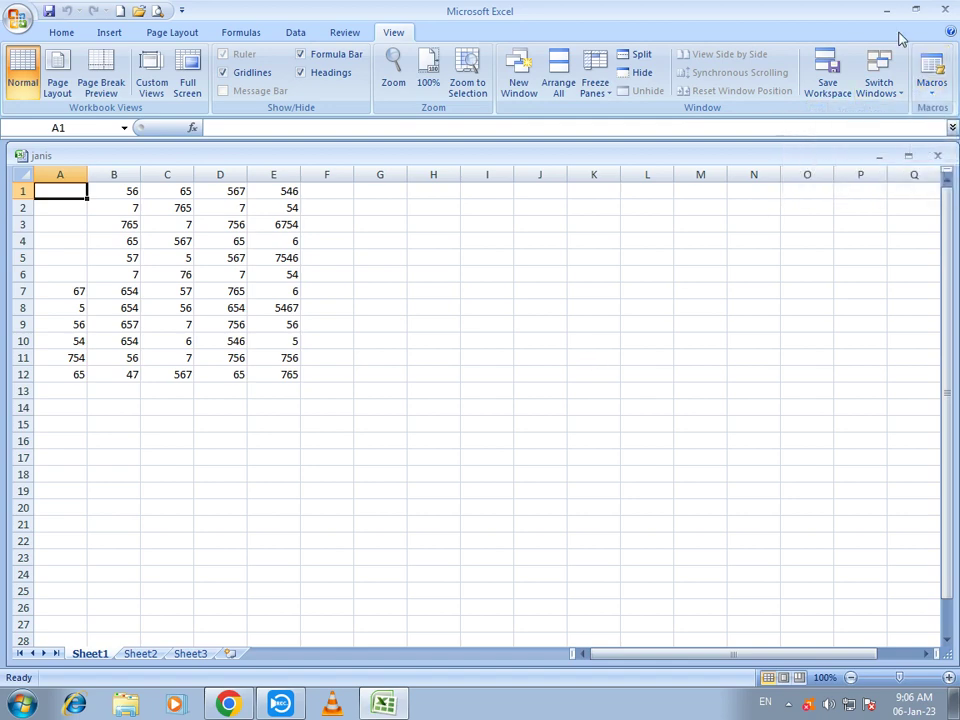
Step: Close the janis workbook, check the recent janis and shah workbooks, and close them again
left_click(937, 156)
left_click(18, 22)
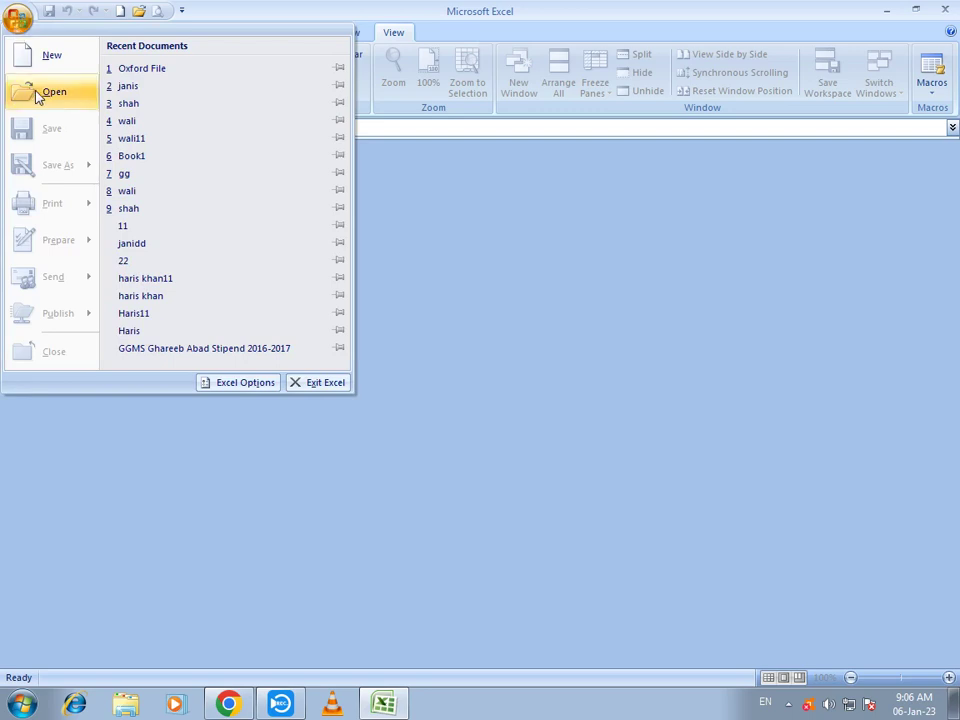
left_click(128, 87)
left_click(18, 20)
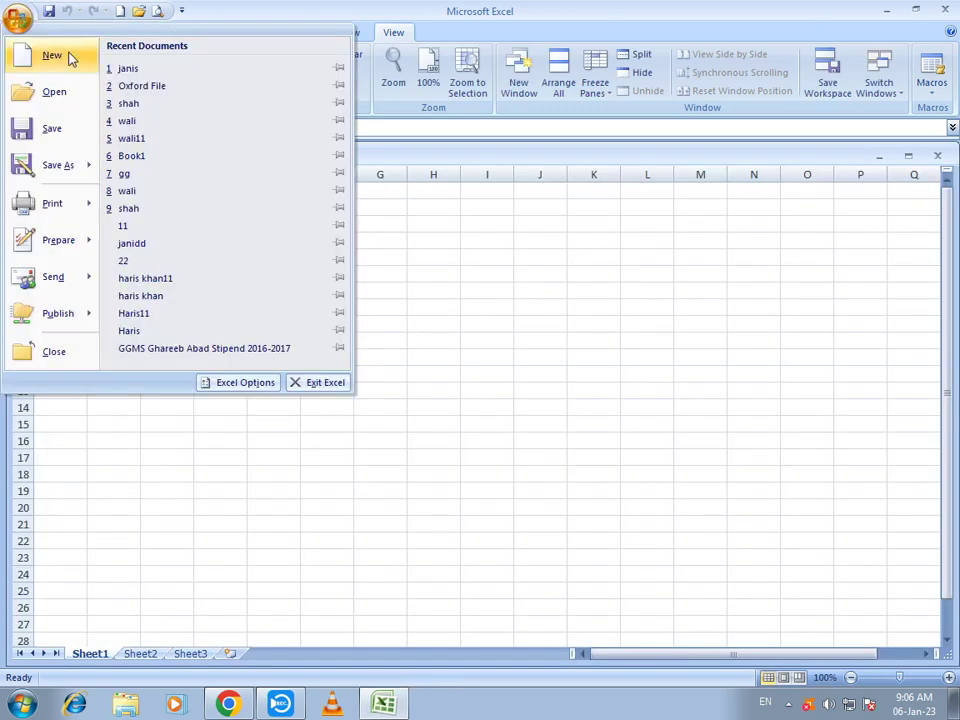
left_click(128, 103)
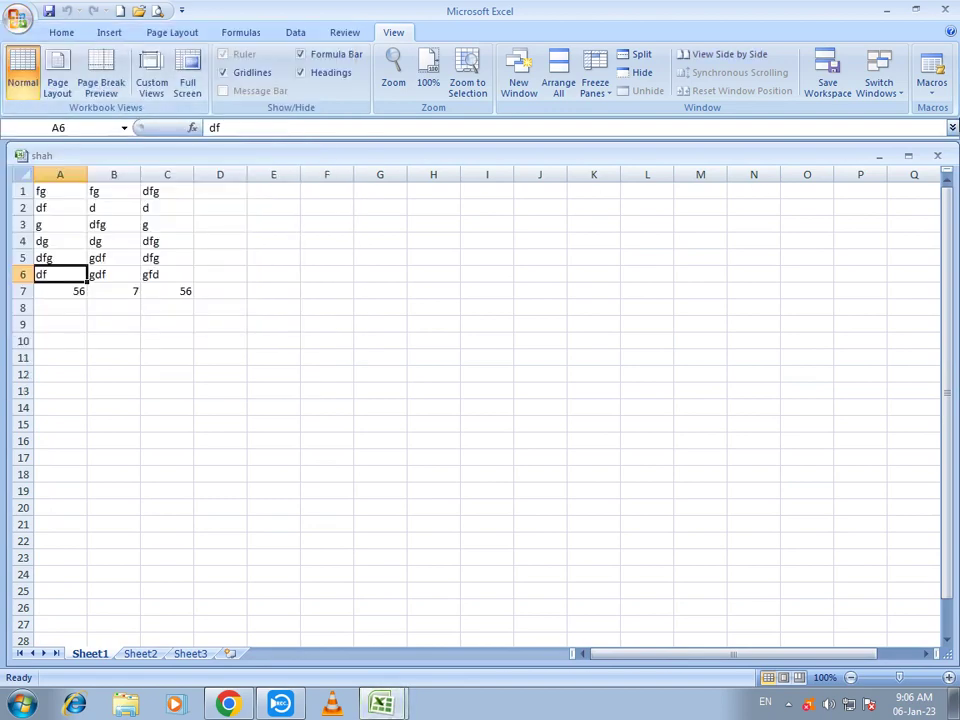
left_click(938, 158)
left_click(938, 158)
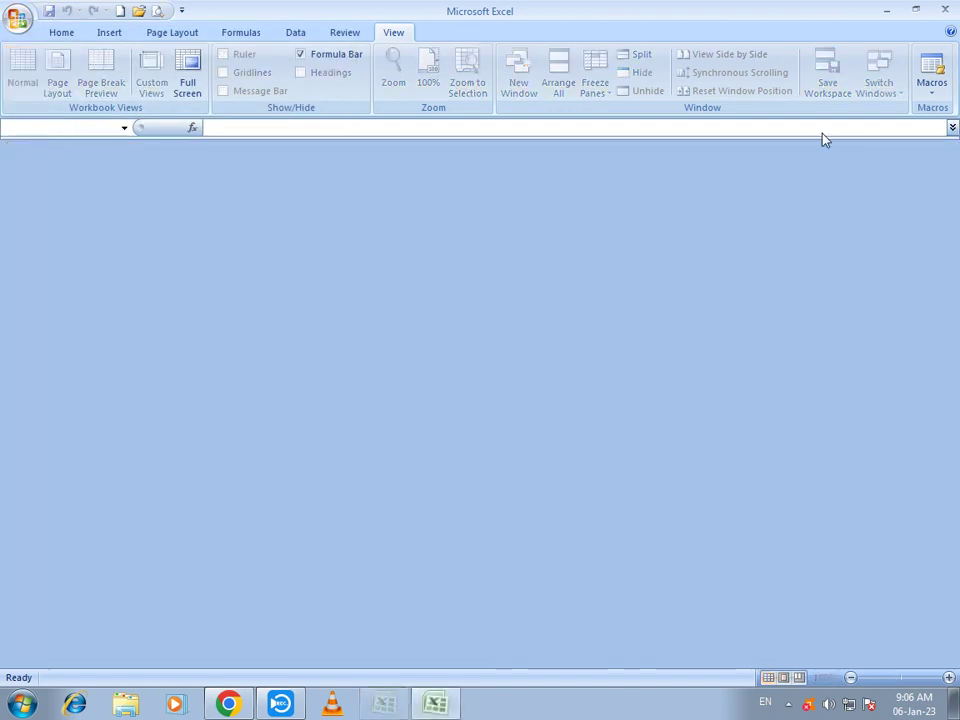
Step: Open the recent workbook Book1 and maximize its window
left_click(18, 20)
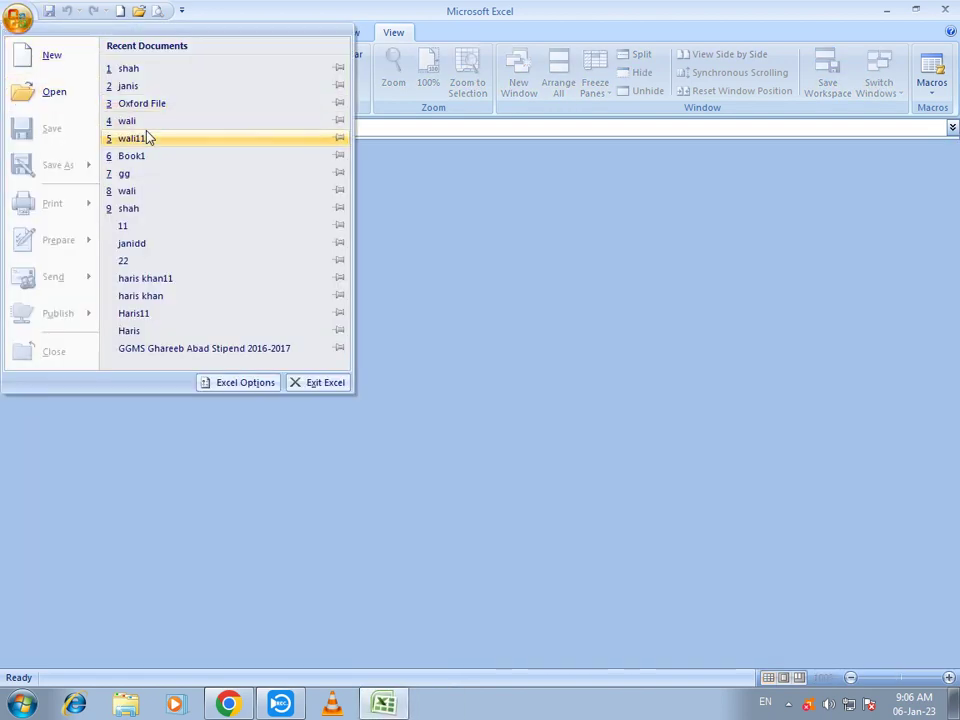
left_click(149, 160)
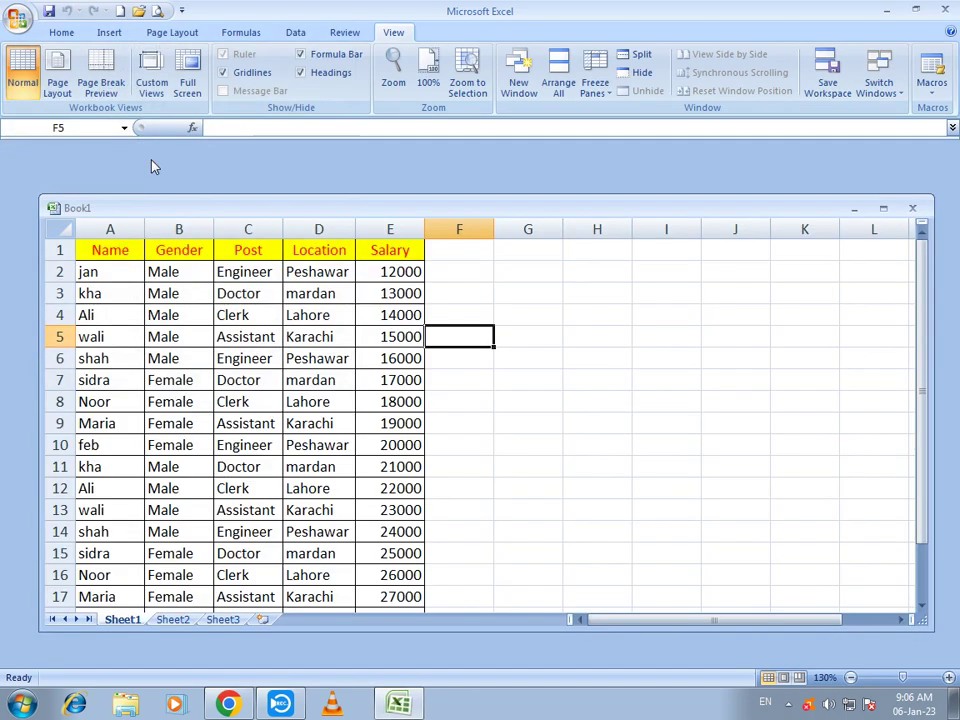
left_click(884, 208)
Step: Copy the header row A1:E1 and paste it at I2 and again at I4
left_click_drag(67, 173, 355, 176)
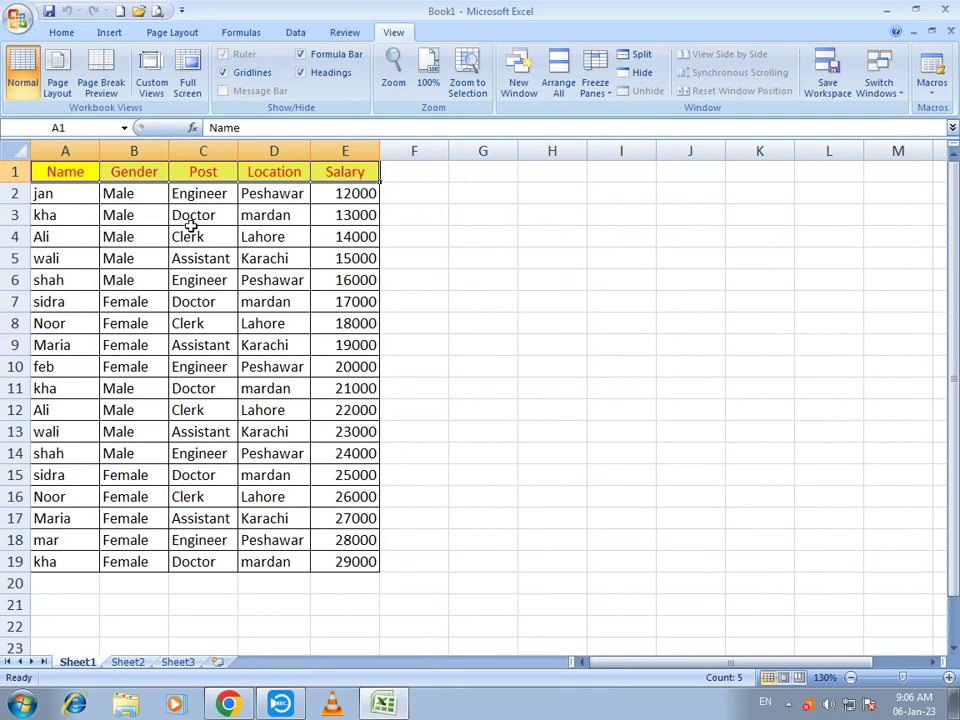
key("ctrl+c")
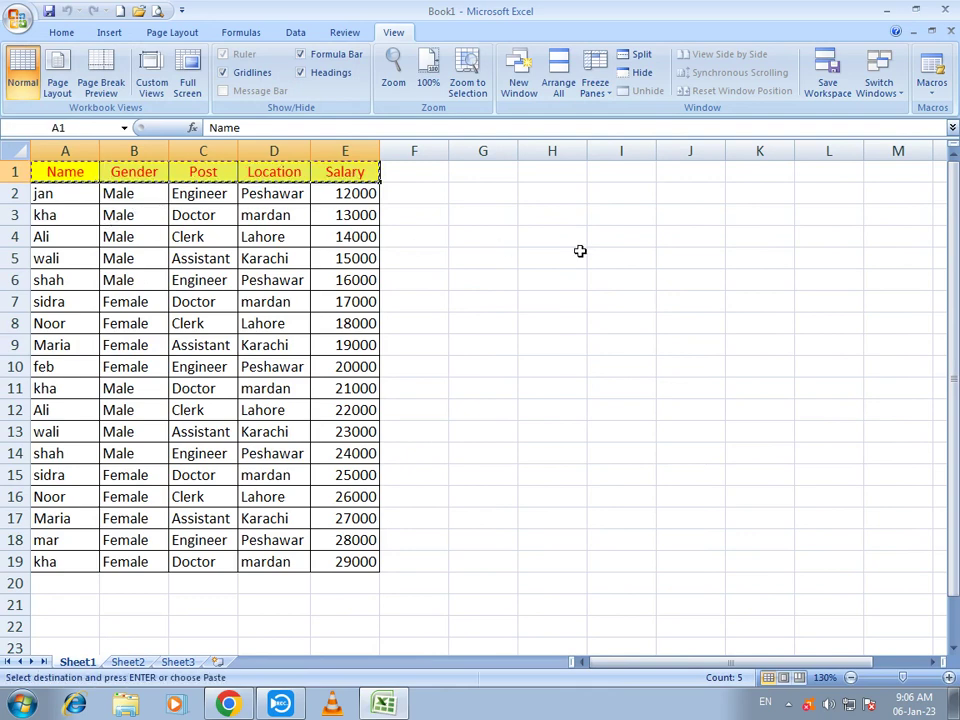
left_click(614, 191)
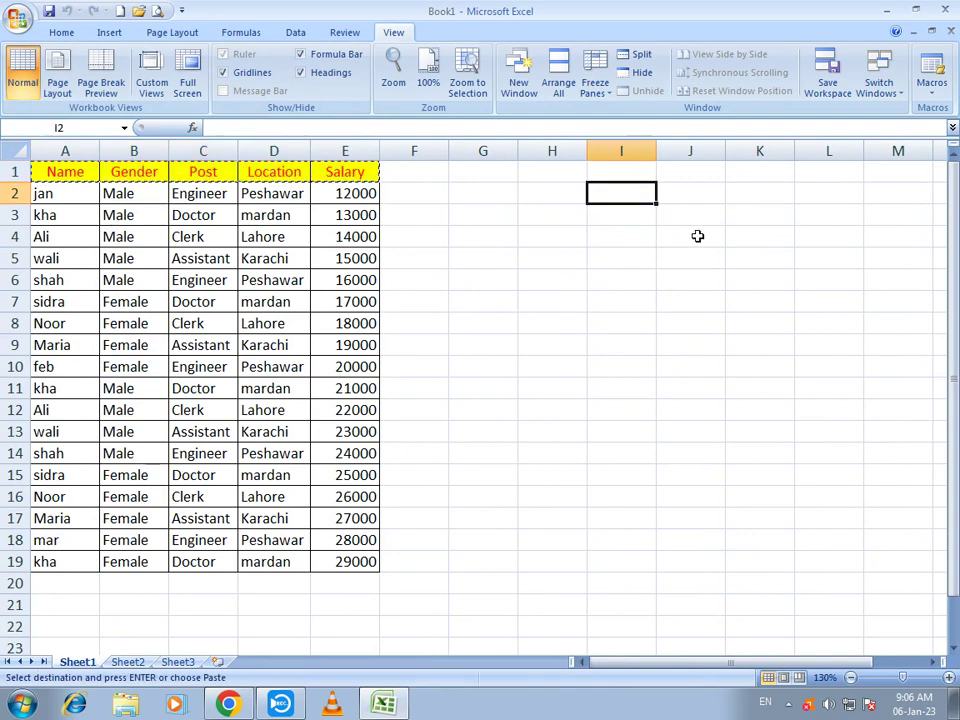
key("ctrl+v")
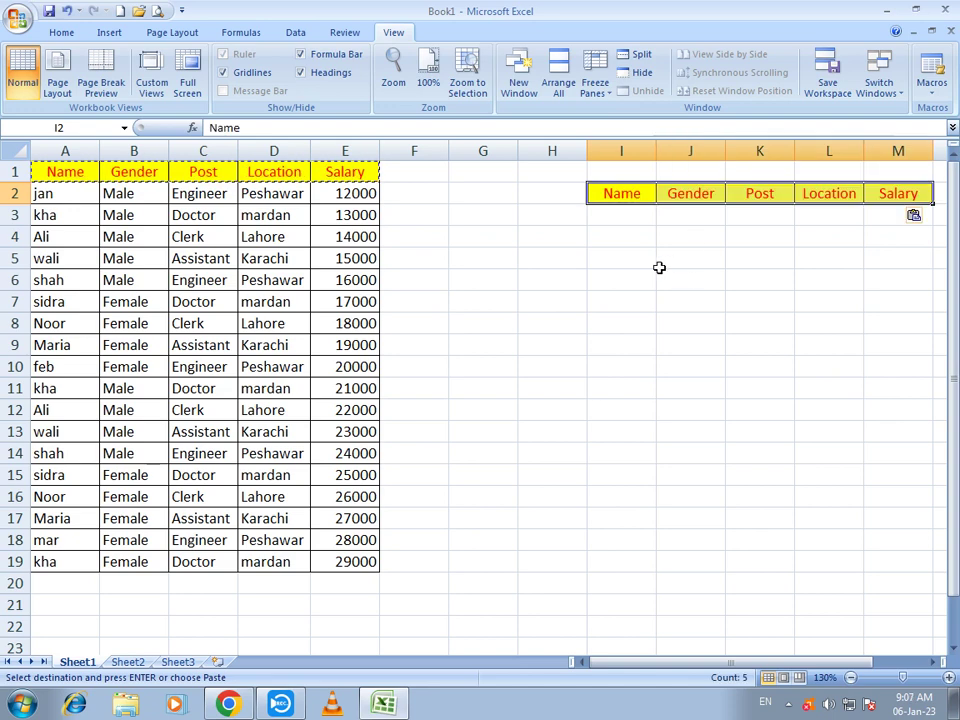
scroll(696, 272, "down", 1)
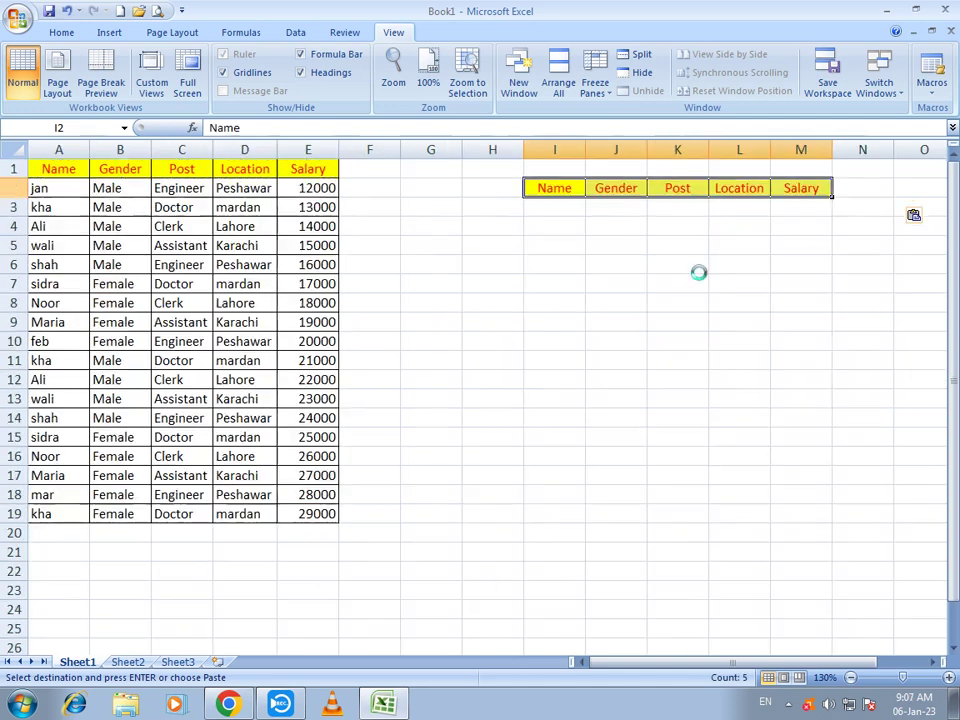
left_click(556, 230)
key("ctrl+v")
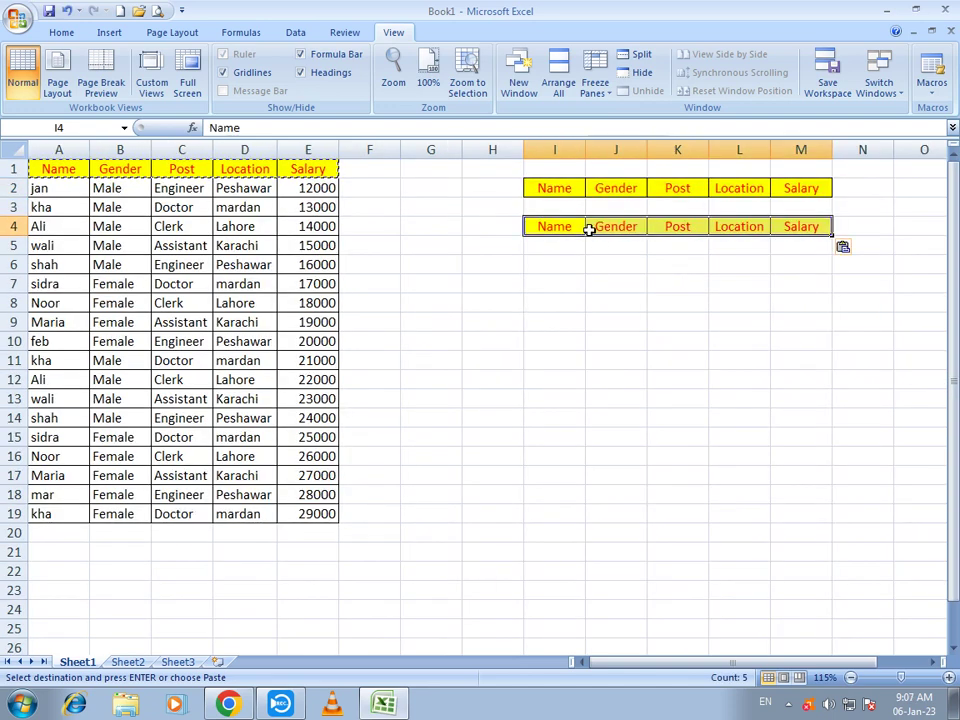
Step: Apply all borders to the range I2:M3 and select cell G5
left_click_drag(542, 189, 821, 208)
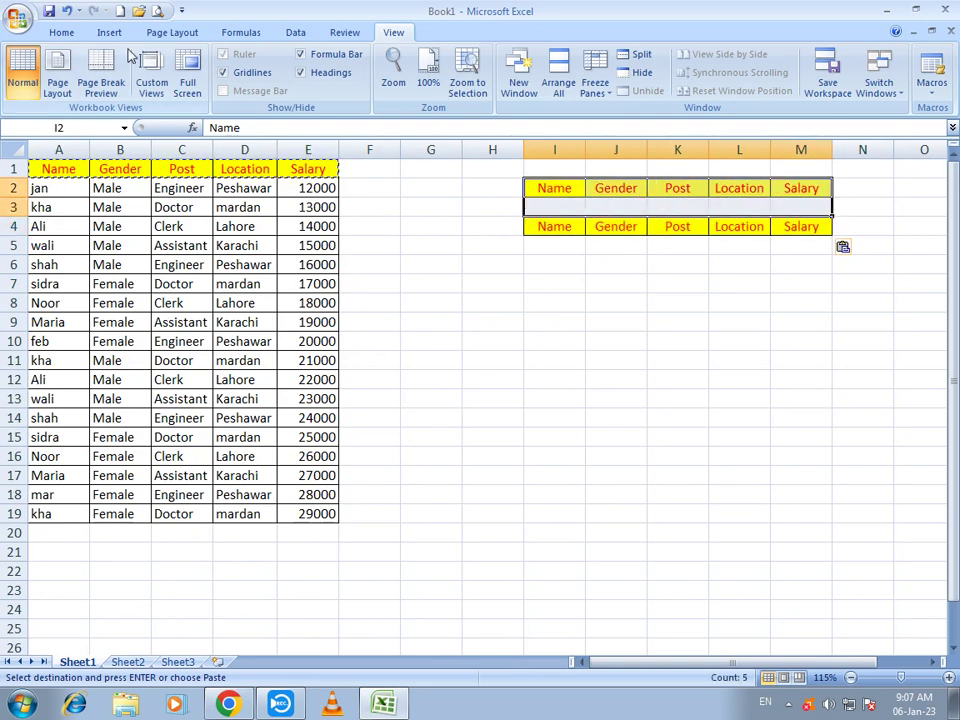
left_click(61, 32)
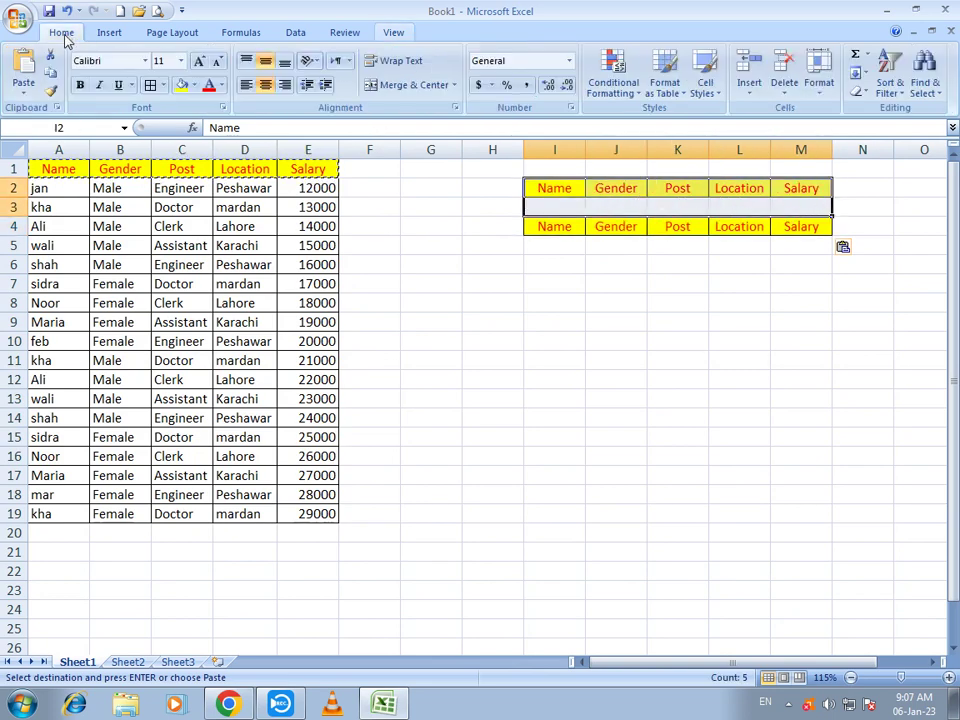
left_click(546, 224)
left_click(551, 205)
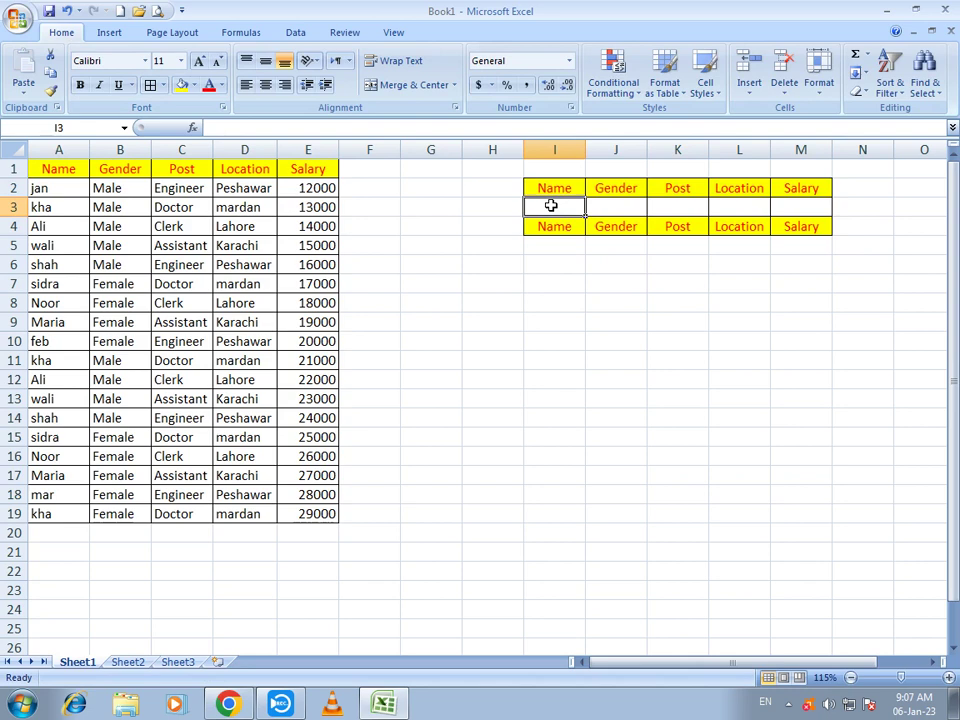
left_click(472, 220)
left_click(446, 283)
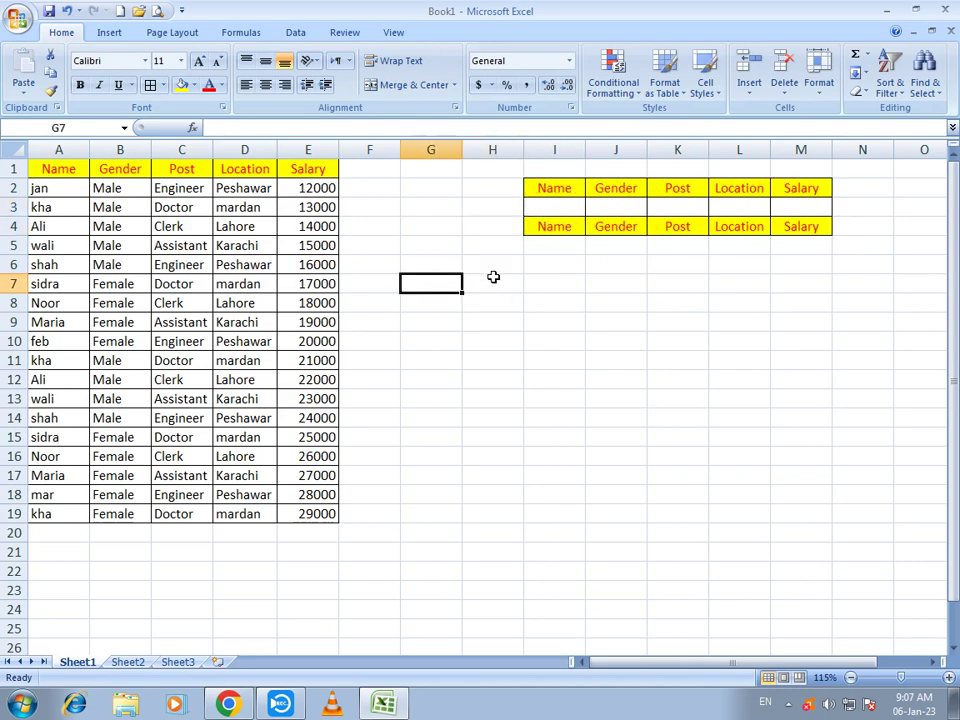
left_click(482, 246)
left_click(451, 240)
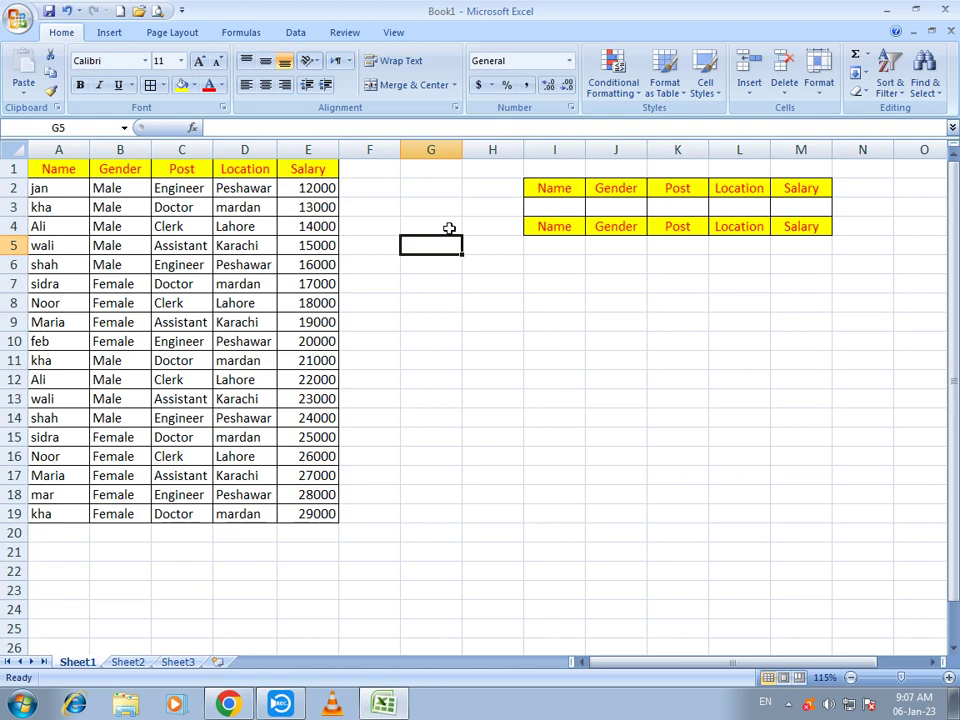
Step: Start recording a macro named Ali with the shortcut Ctrl+d, stored in This Workbook, keeping cell G5 selected
left_click(393, 32)
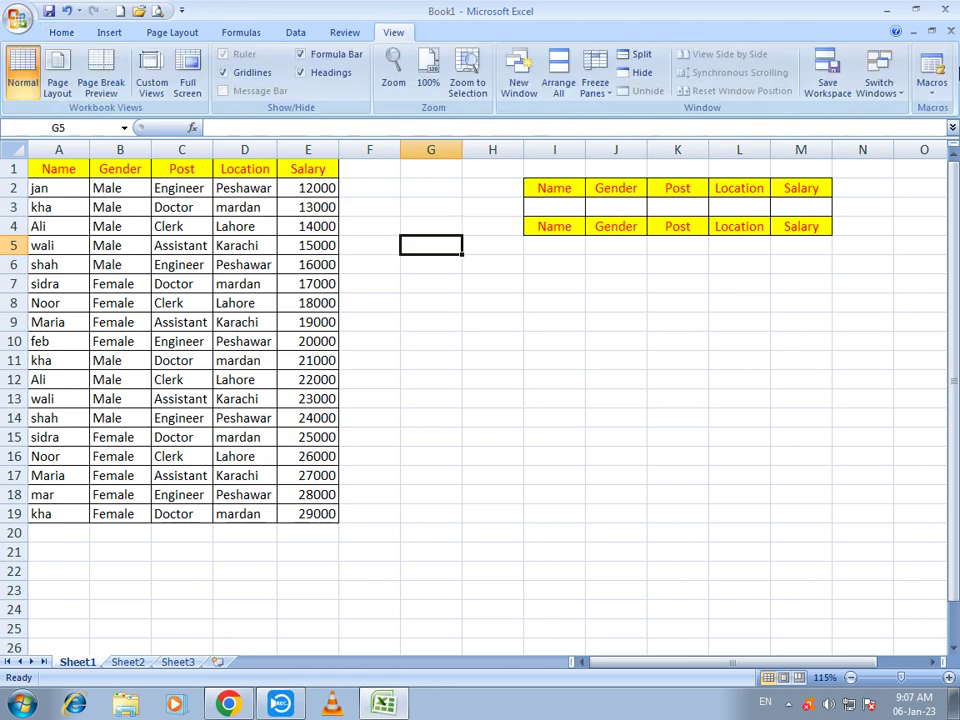
left_click(932, 94)
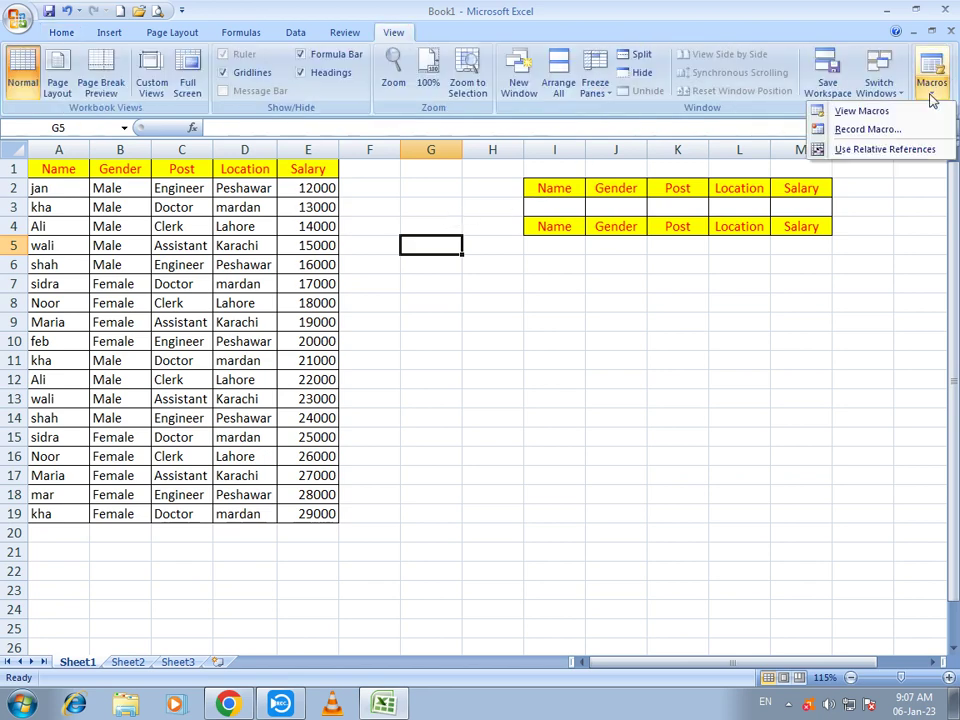
left_click(855, 131)
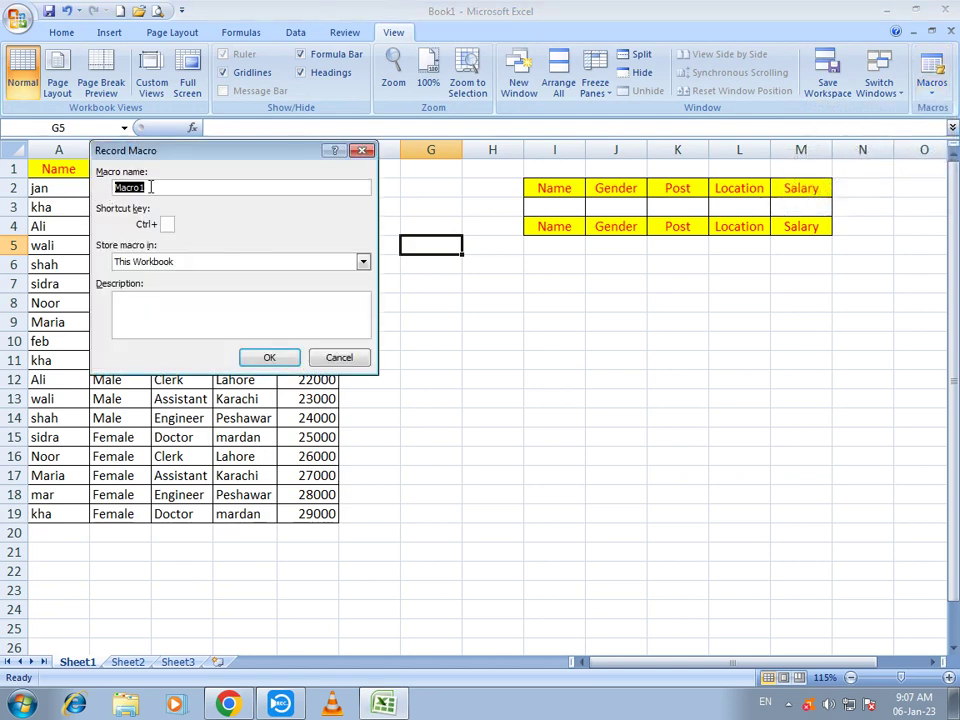
type("Ali")
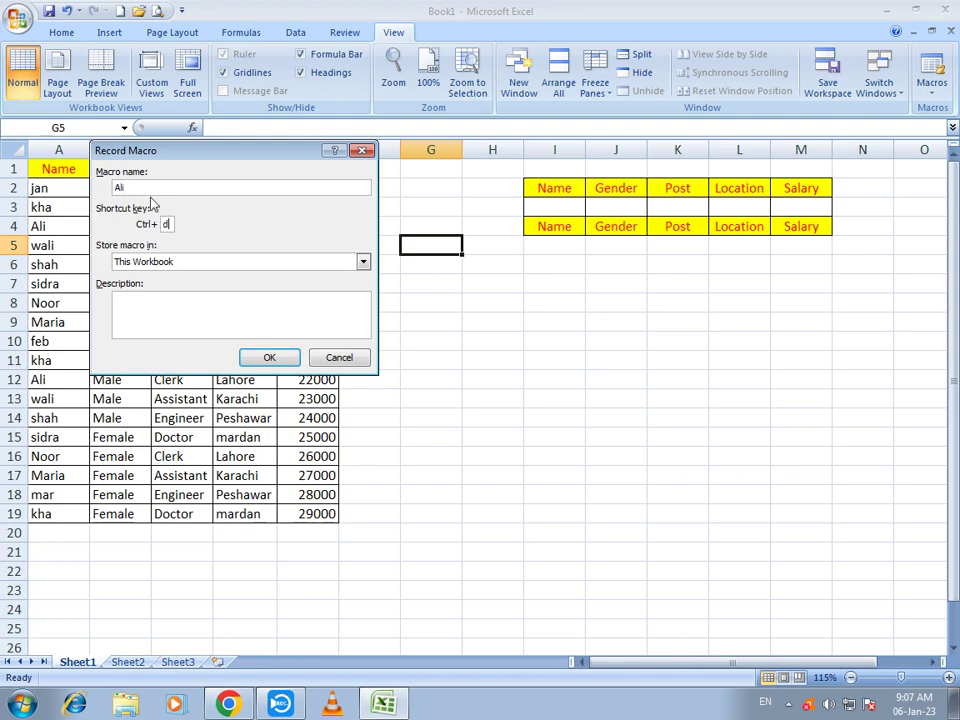
left_click(270, 358)
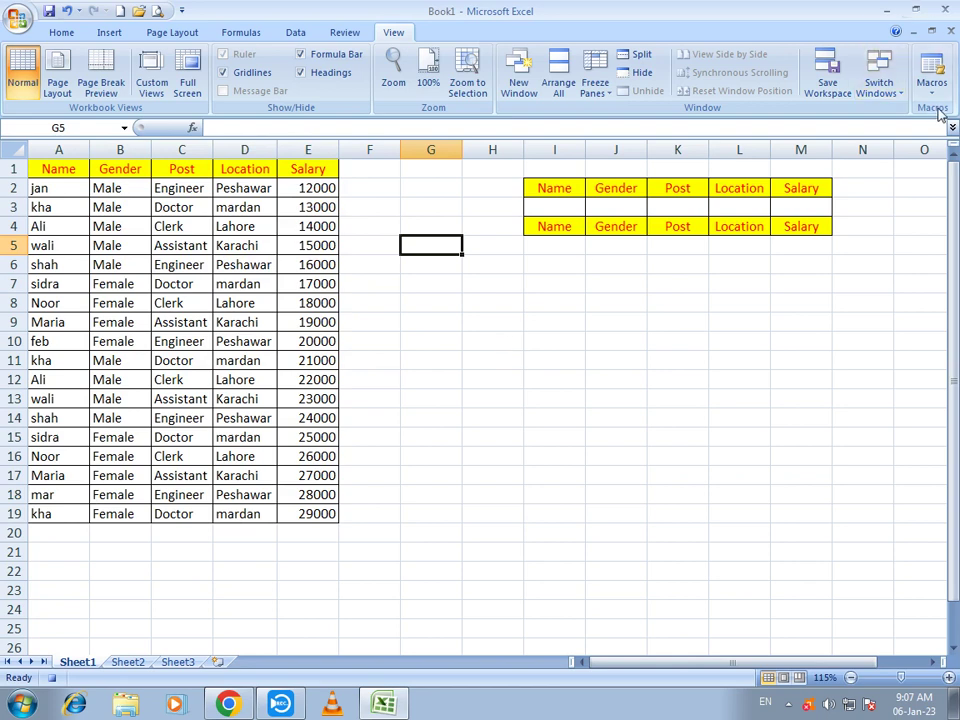
left_click(932, 92)
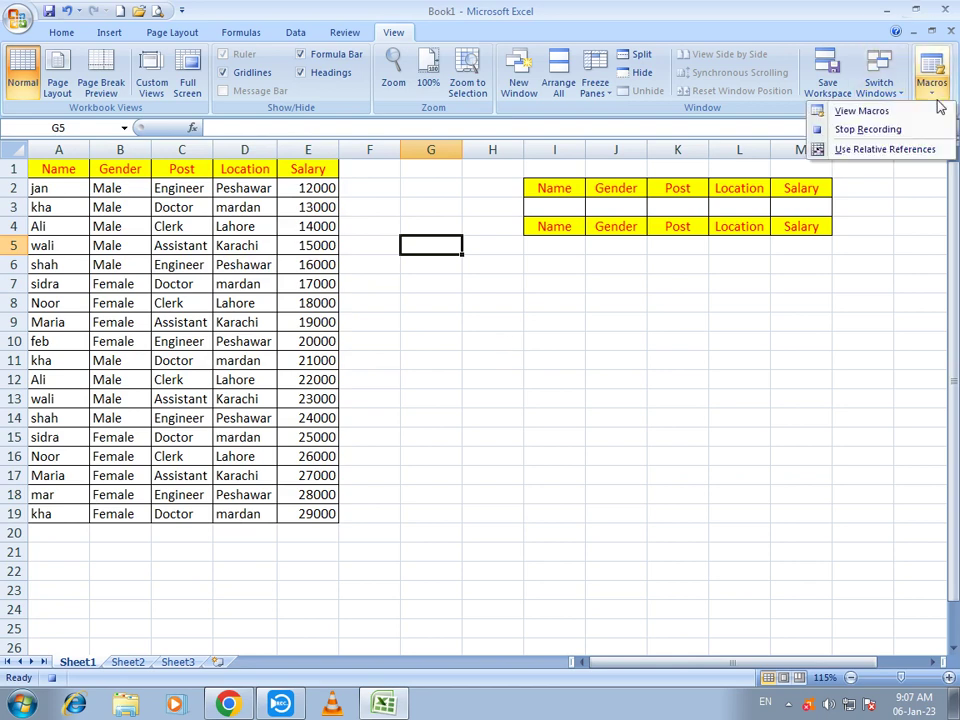
left_click(434, 247)
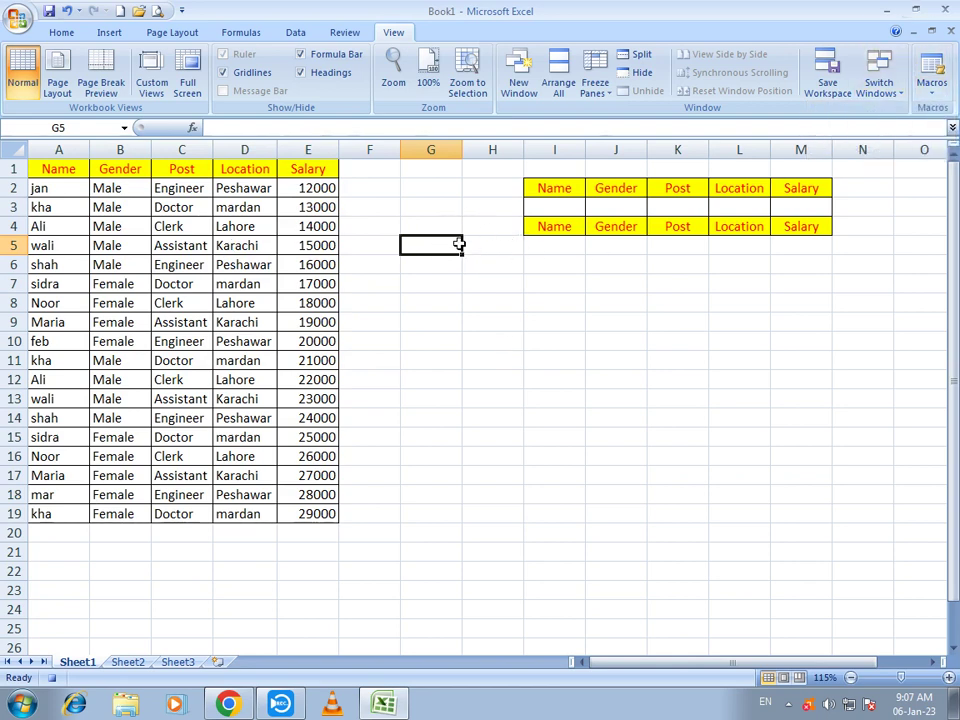
Step: Set up an Advanced Filter that copies to another location, with list range A1:E19 and criteria range I2:M3
left_click(287, 35)
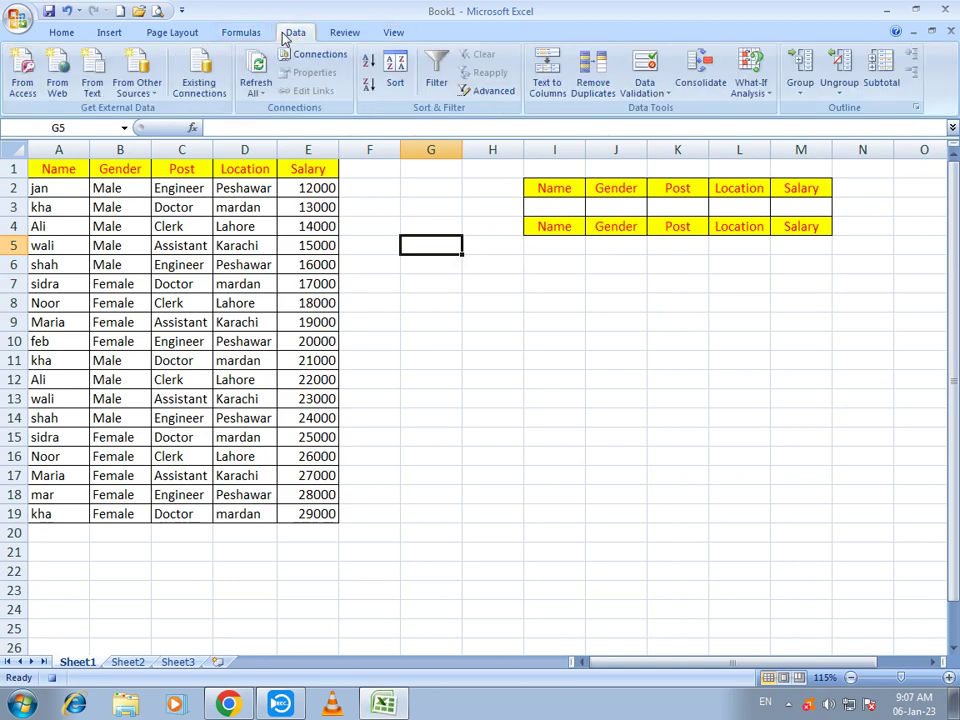
left_click(490, 98)
left_click_drag(226, 176, 436, 204)
left_click(470, 136)
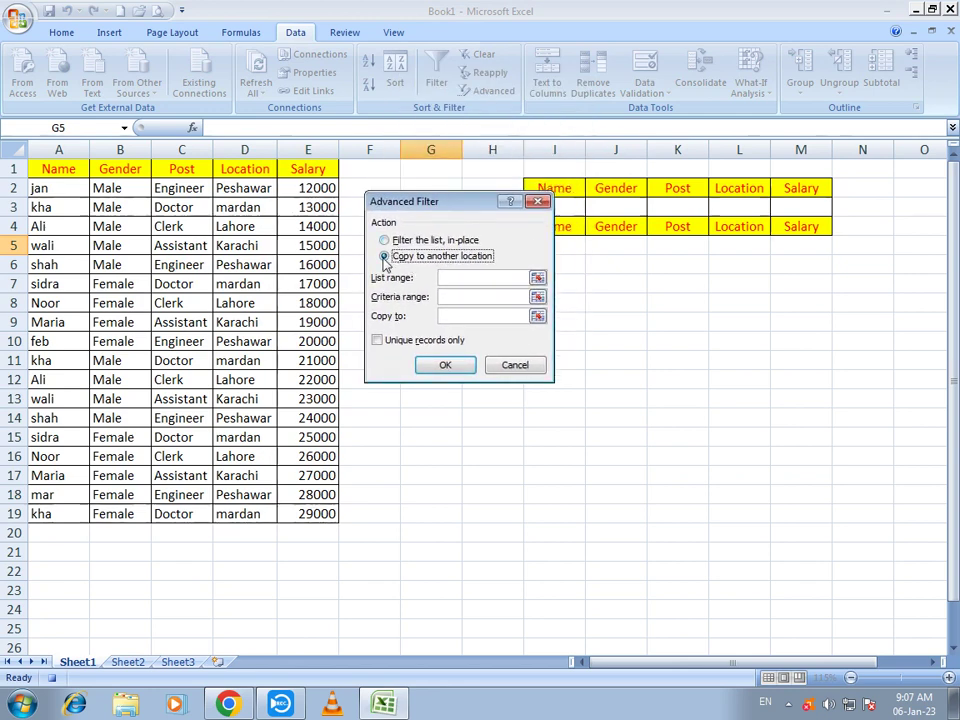
left_click(450, 278)
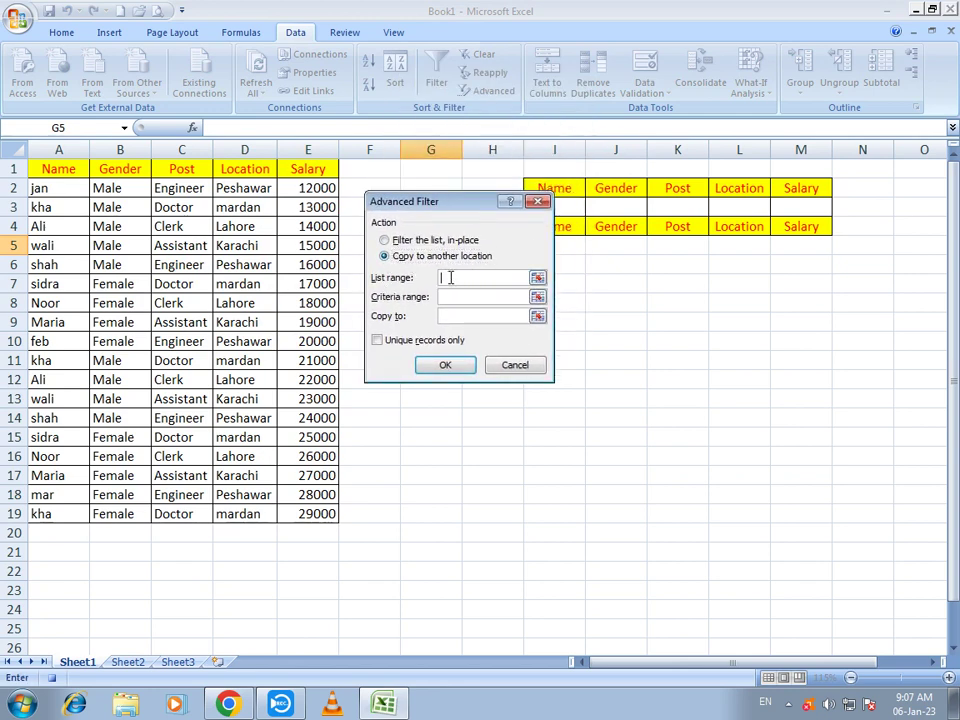
left_click_drag(60, 170, 318, 520)
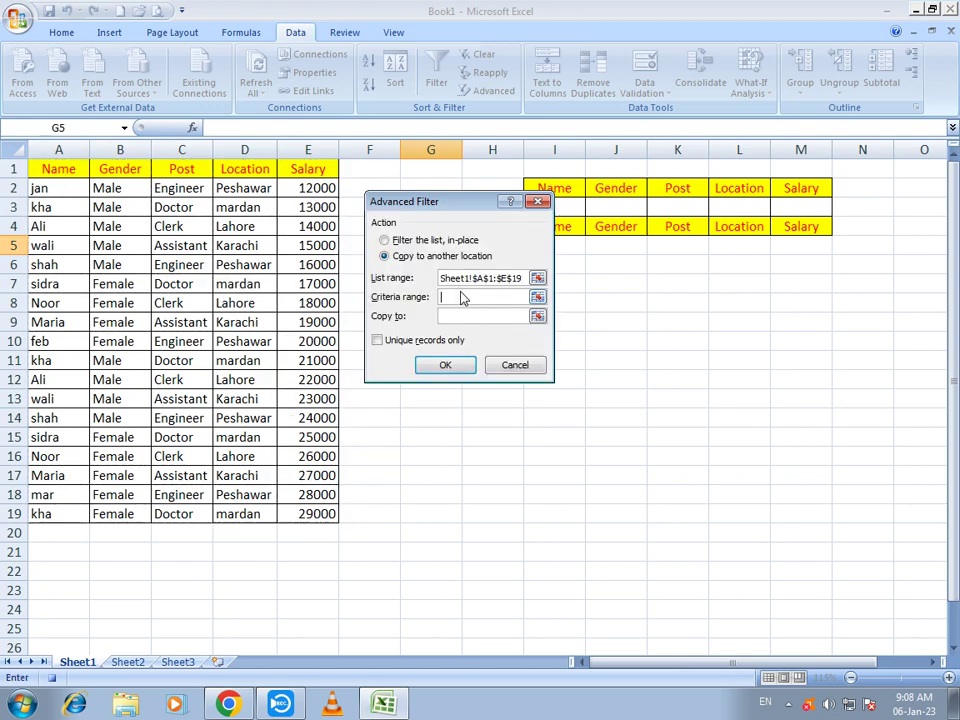
left_click_drag(557, 188, 803, 208)
Step: Set the filter's copy-to range to I4:M38, run the filter and select cell G4
left_click(445, 316)
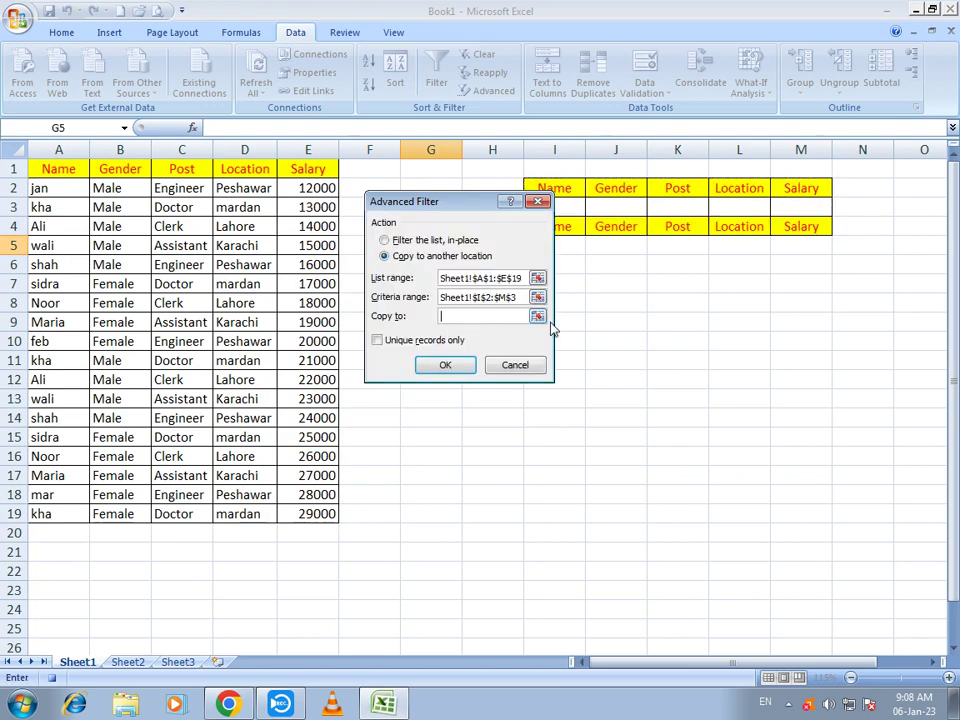
left_click_drag(456, 204, 349, 169)
left_click_drag(553, 227, 821, 660)
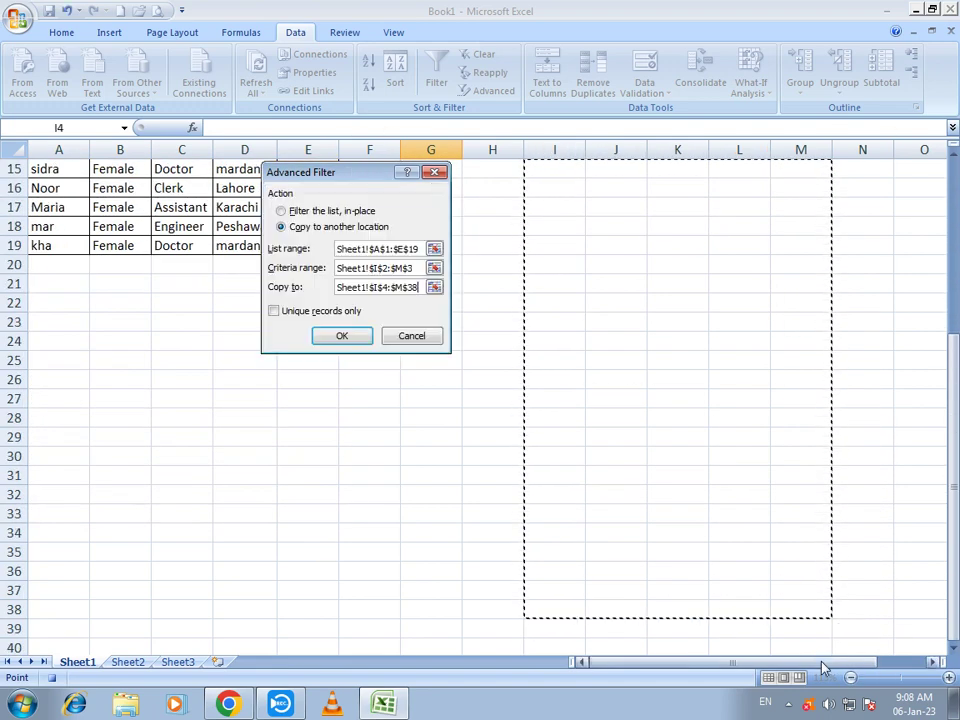
scroll(693, 508, "up", 4)
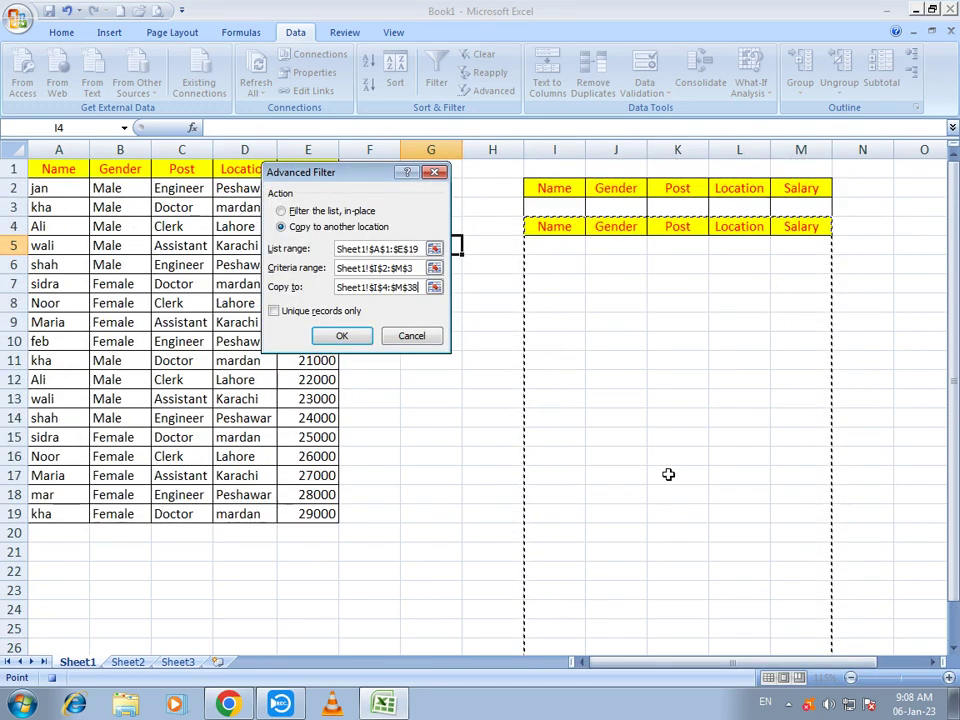
left_click(333, 337)
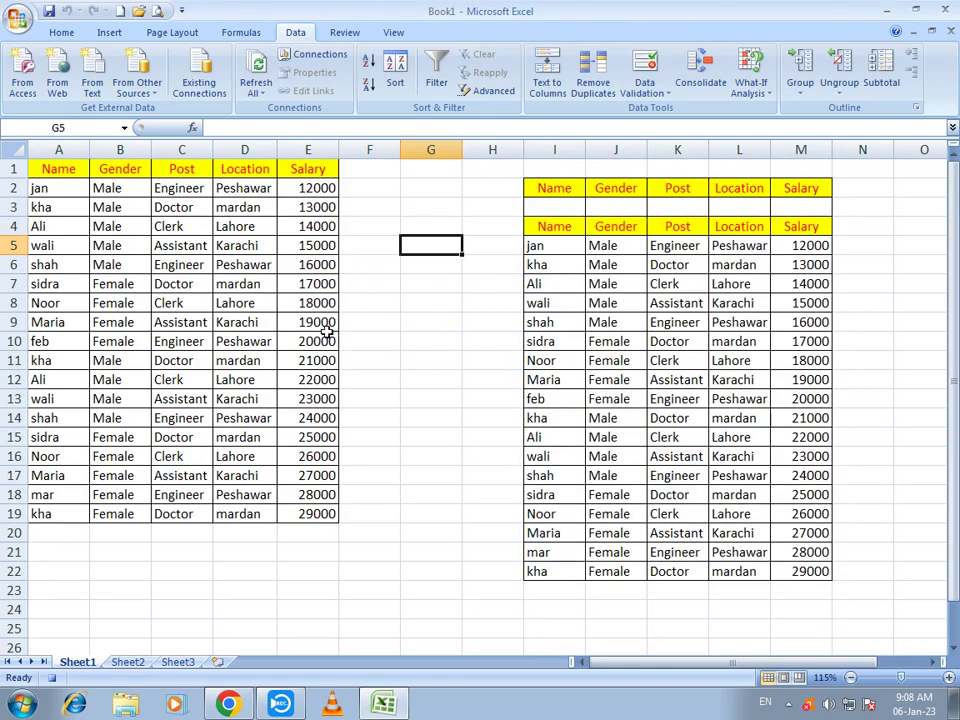
left_click(421, 226)
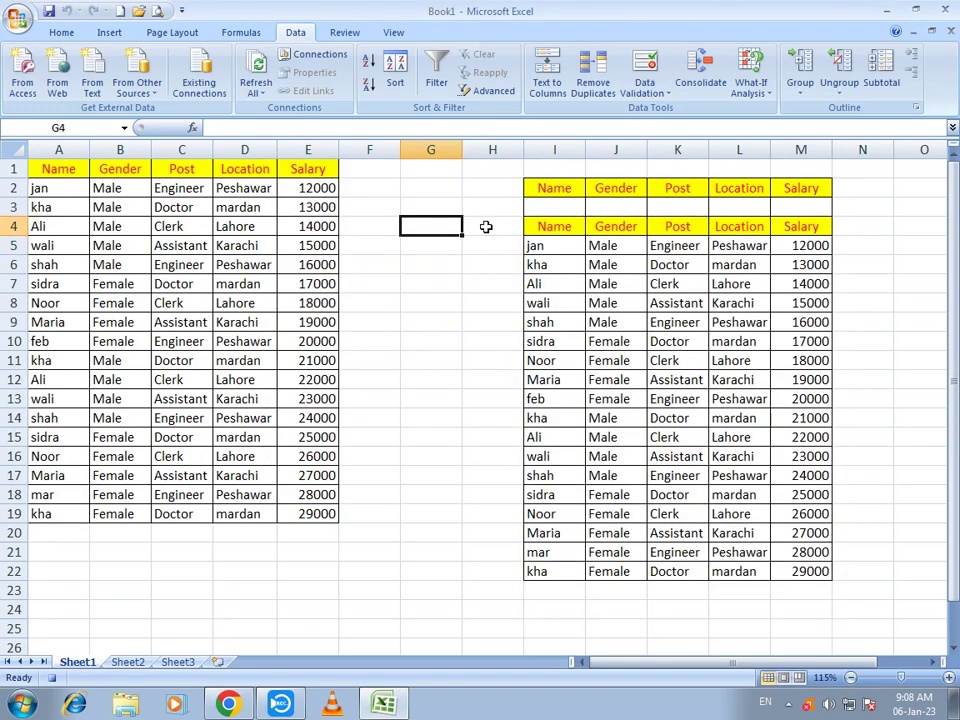
Step: Stop recording the macro and select cell G3
left_click(393, 32)
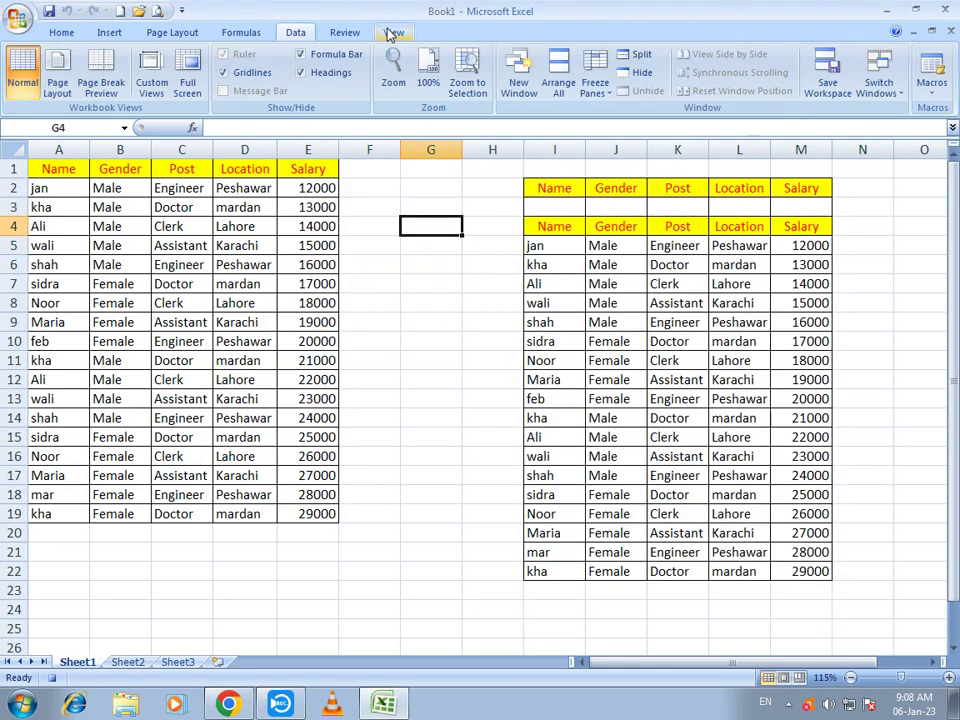
left_click(933, 88)
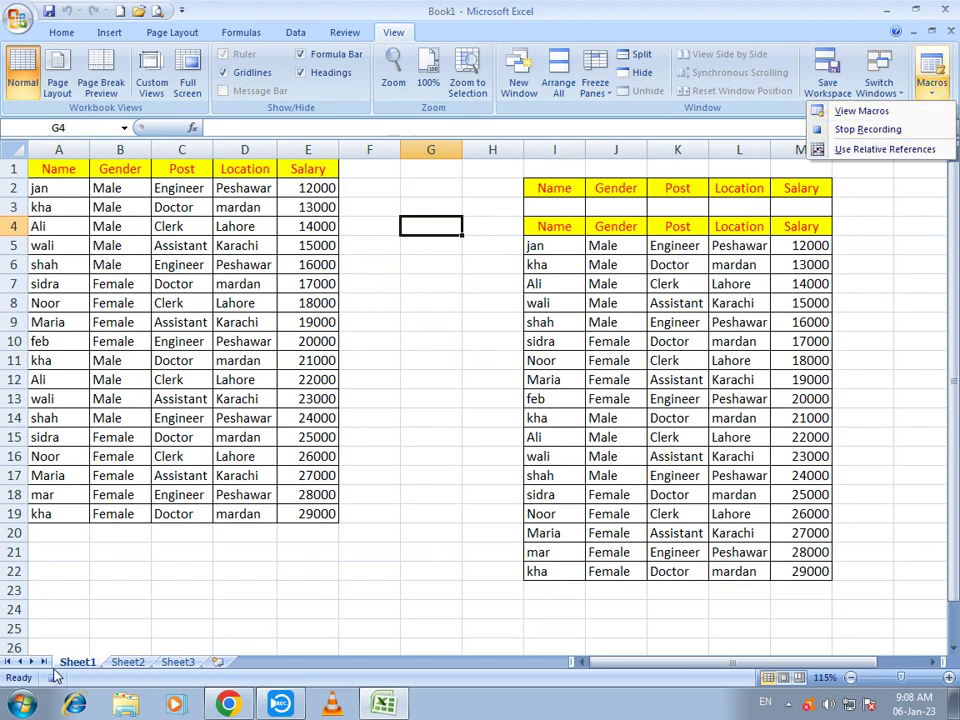
left_click(884, 131)
left_click(482, 231)
left_click(406, 206)
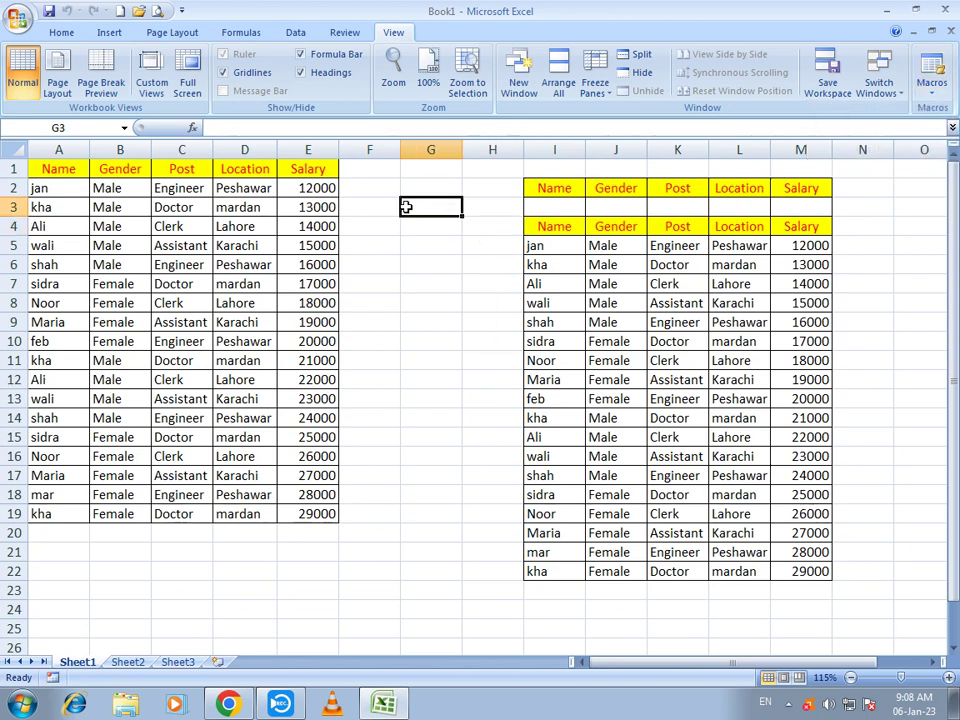
Step: Draw a rounded rectangle about 0.47" by 1.42" between the two tables, label it Search Record and apply an orange shape style
left_click(108, 32)
left_click(184, 80)
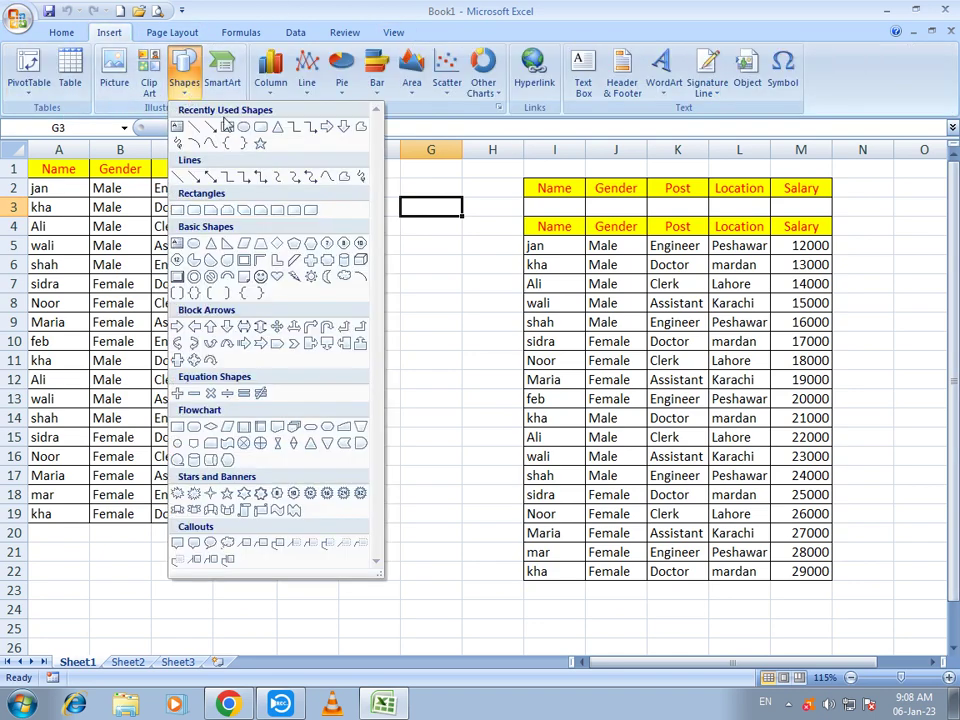
left_click(258, 128)
mouse_move(382, 196)
left_mouse_down()
mouse_move(497, 246)
mouse_move(513, 240)
left_mouse_up()
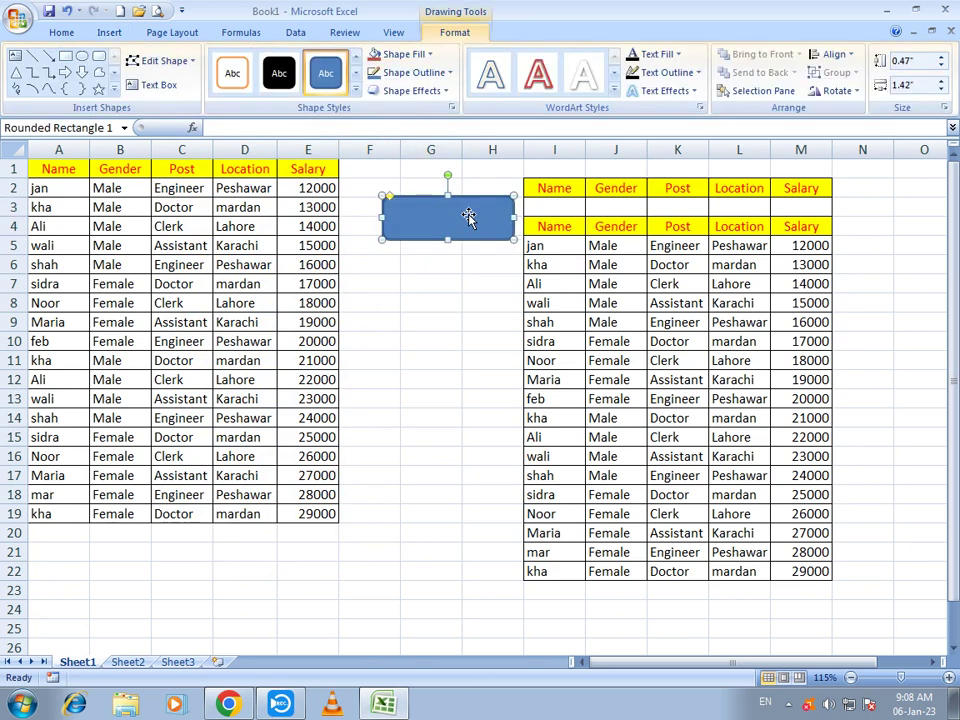
type("Search Record")
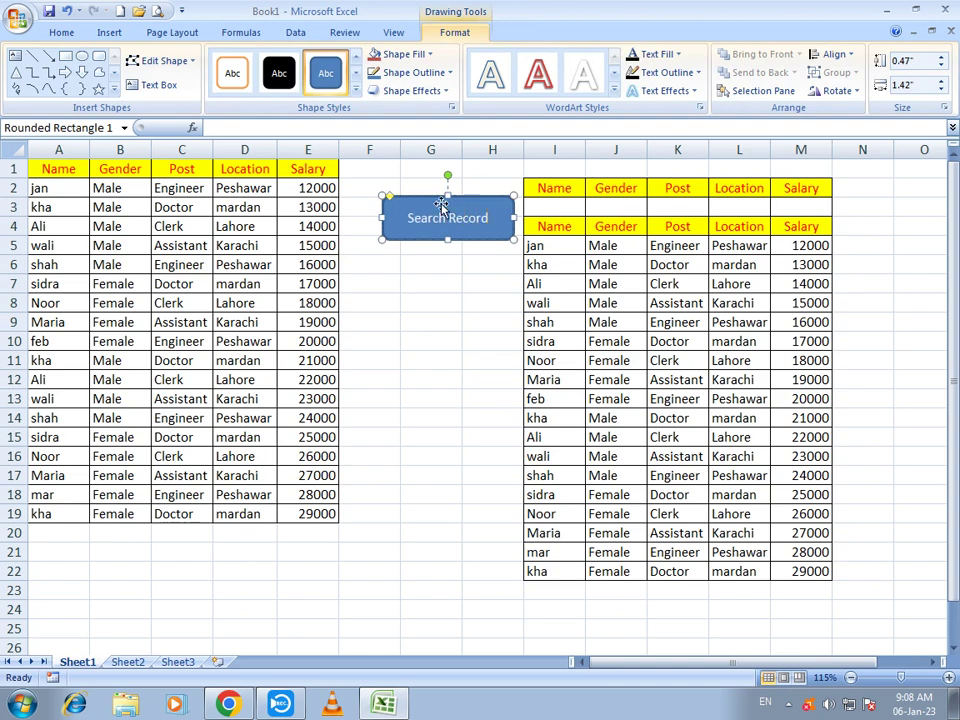
left_click(356, 90)
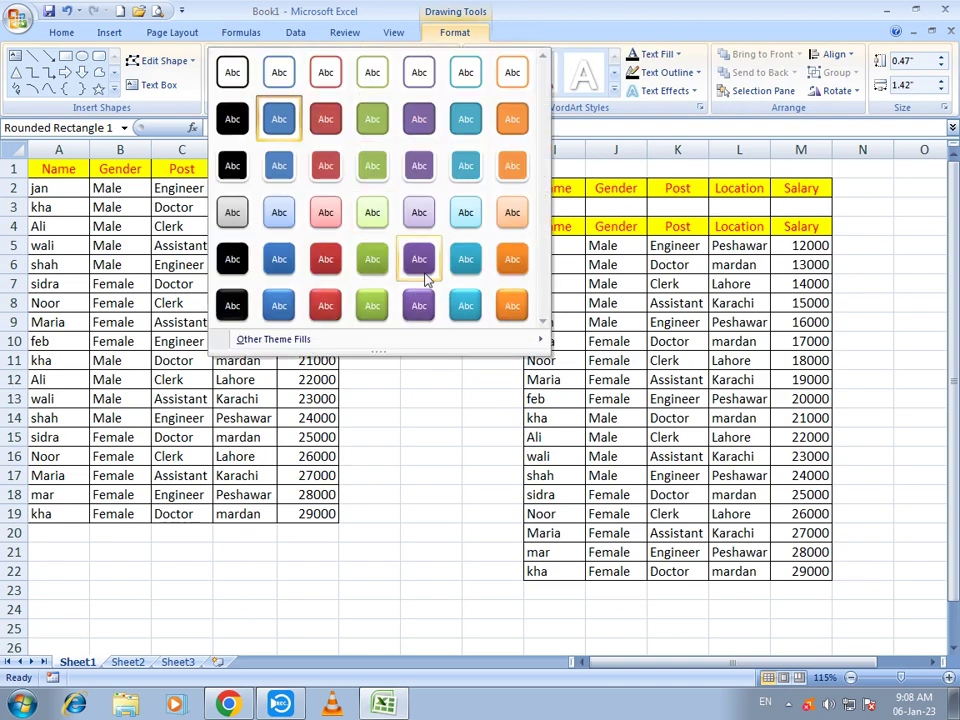
left_click(512, 261)
Step: Set the font of the Search Record label to Impact
left_click(65, 35)
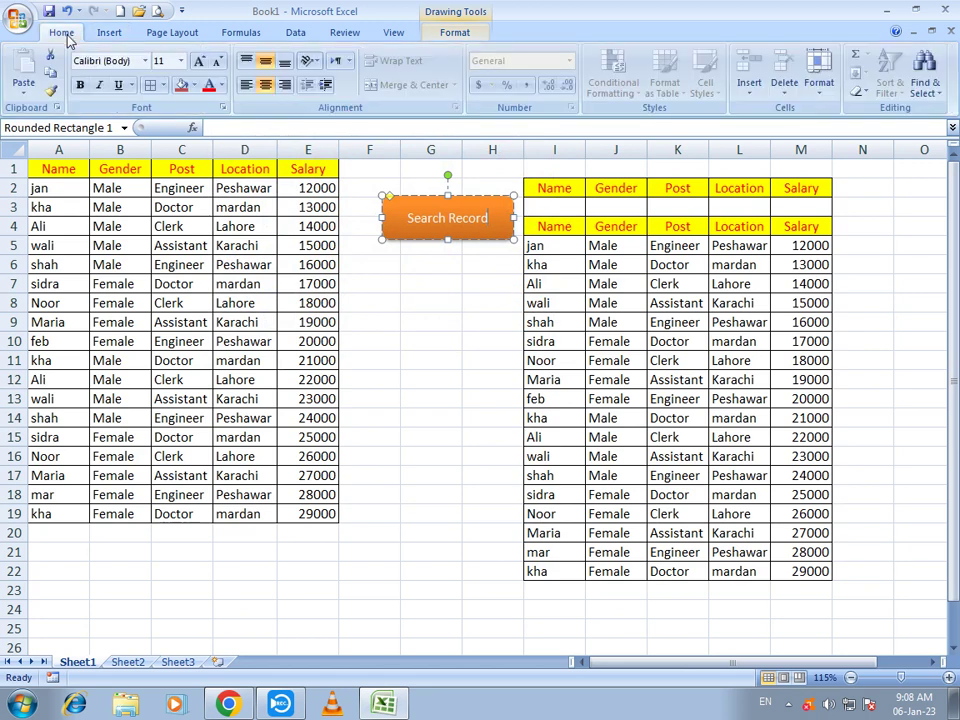
left_click(110, 61)
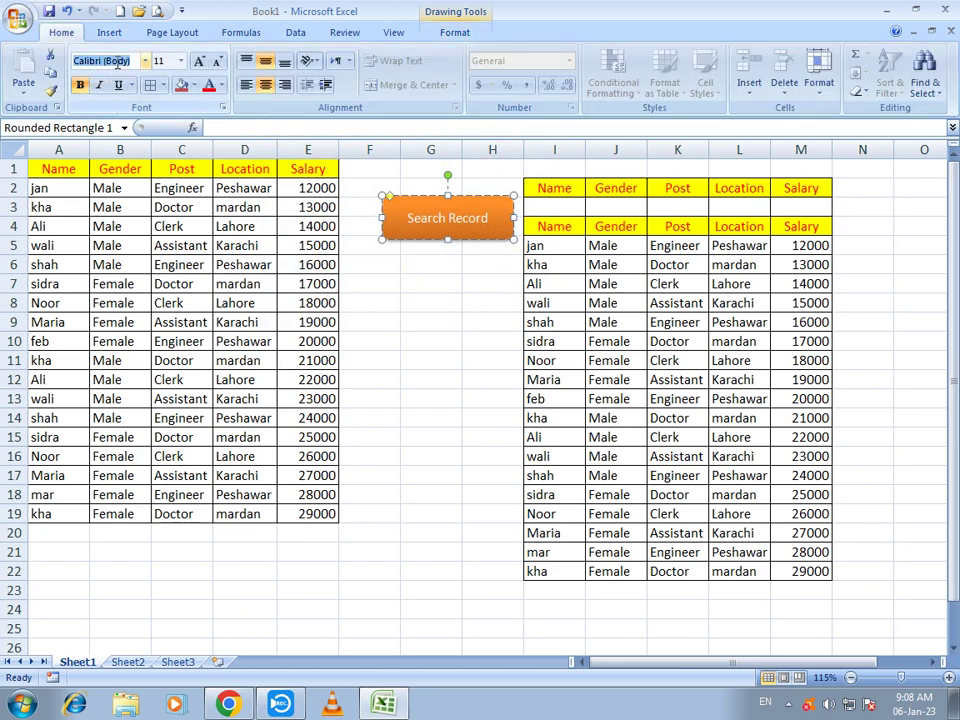
type("Impact")
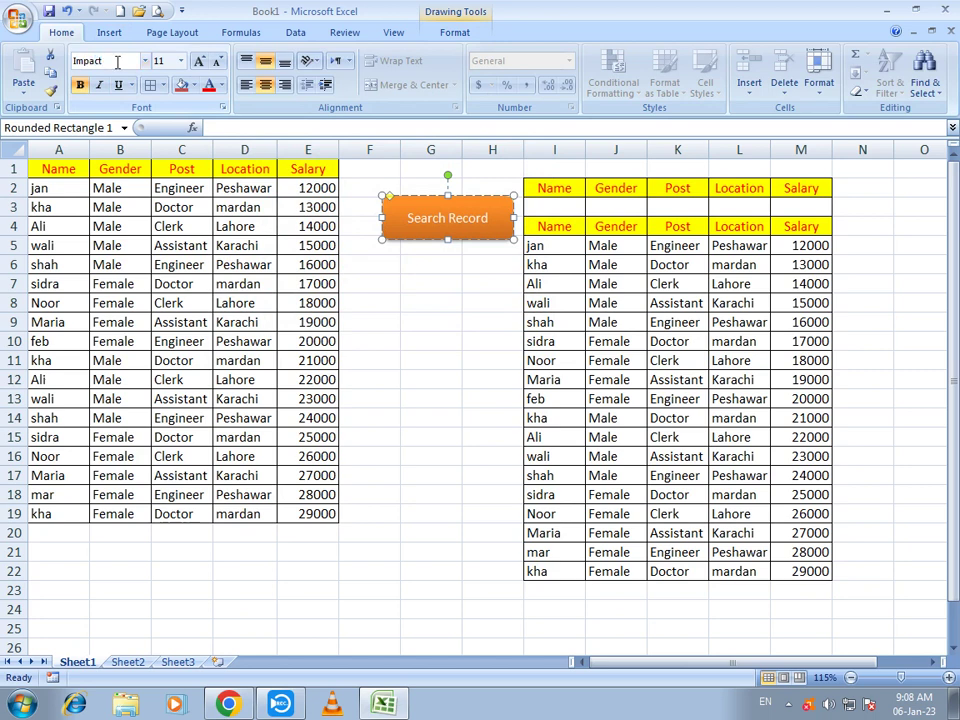
left_click_drag(489, 219, 407, 219)
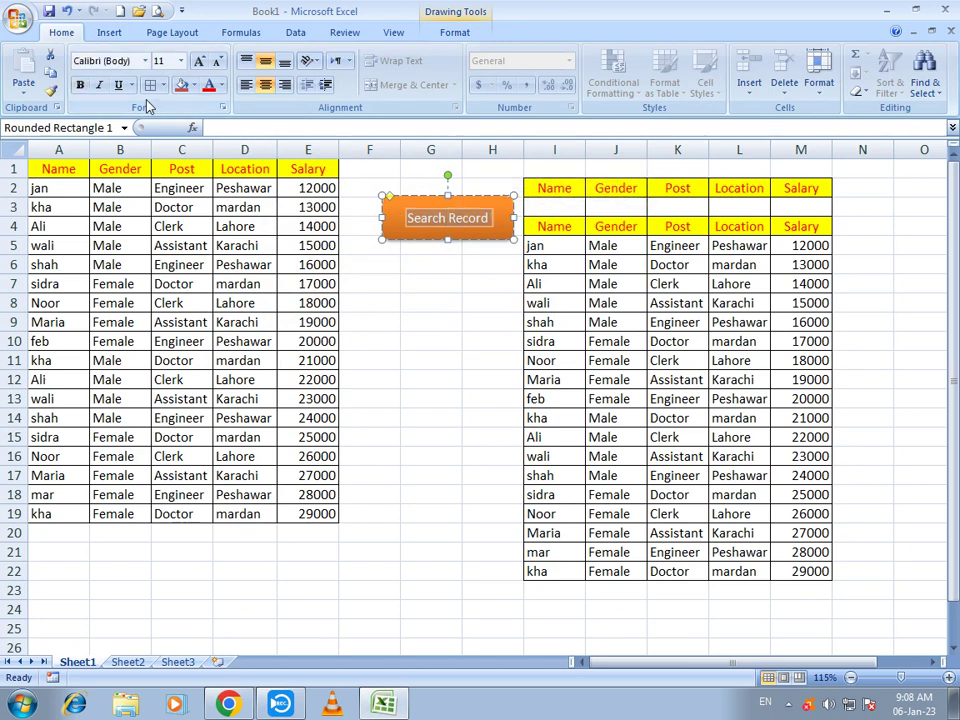
left_click(132, 60)
type("Impact")
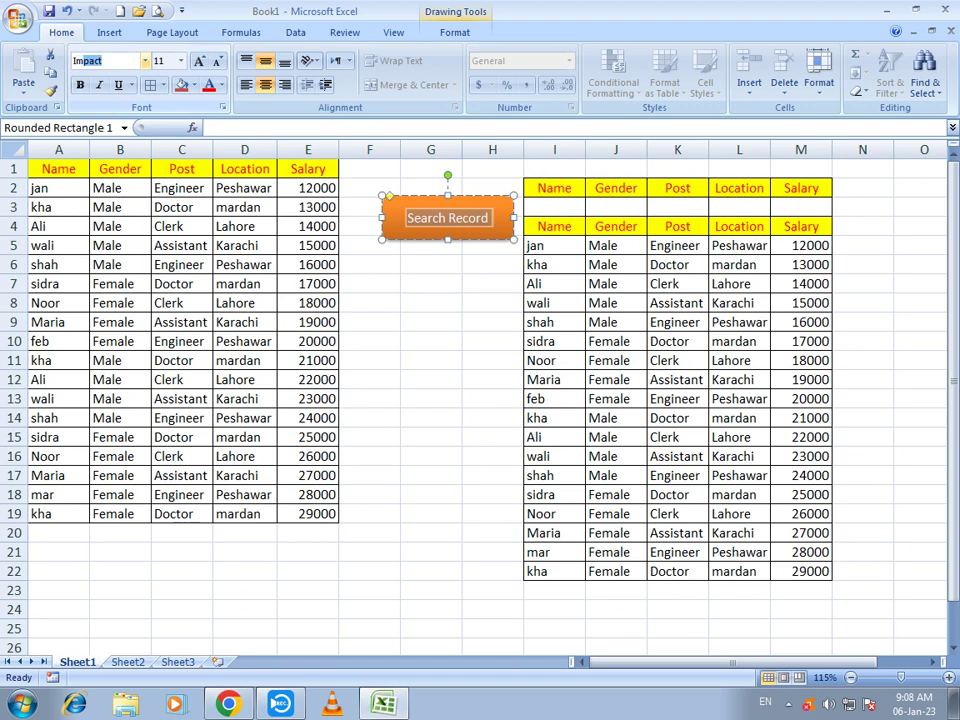
key("Return")
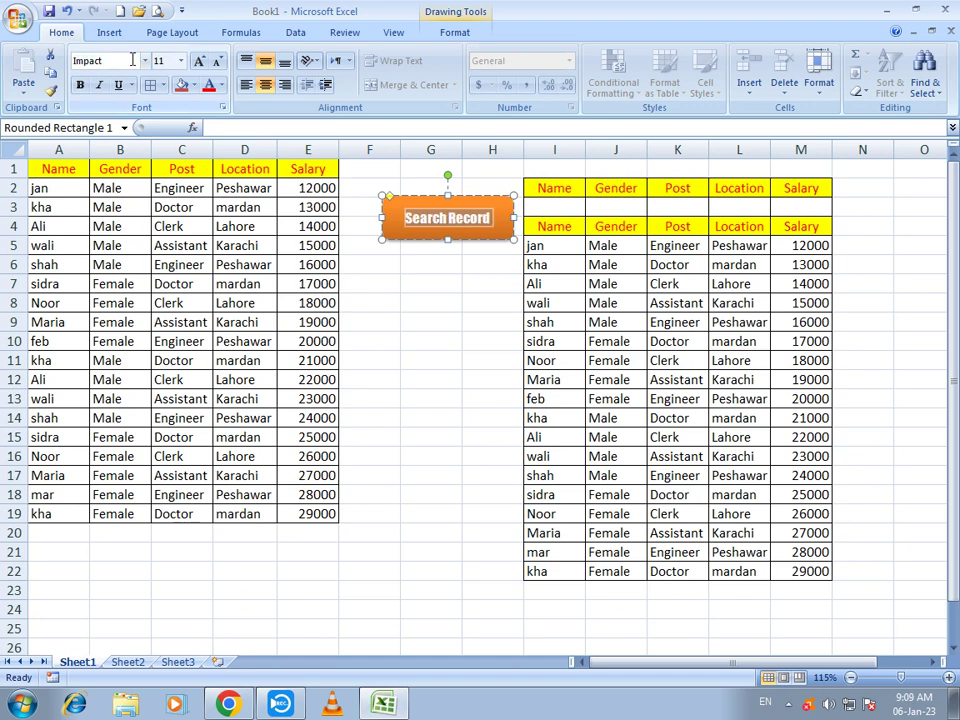
Step: Change the Search Record label's font colour to automatic black and move the shape slightly up and left over F2:H4
left_click(222, 86)
left_click(216, 105)
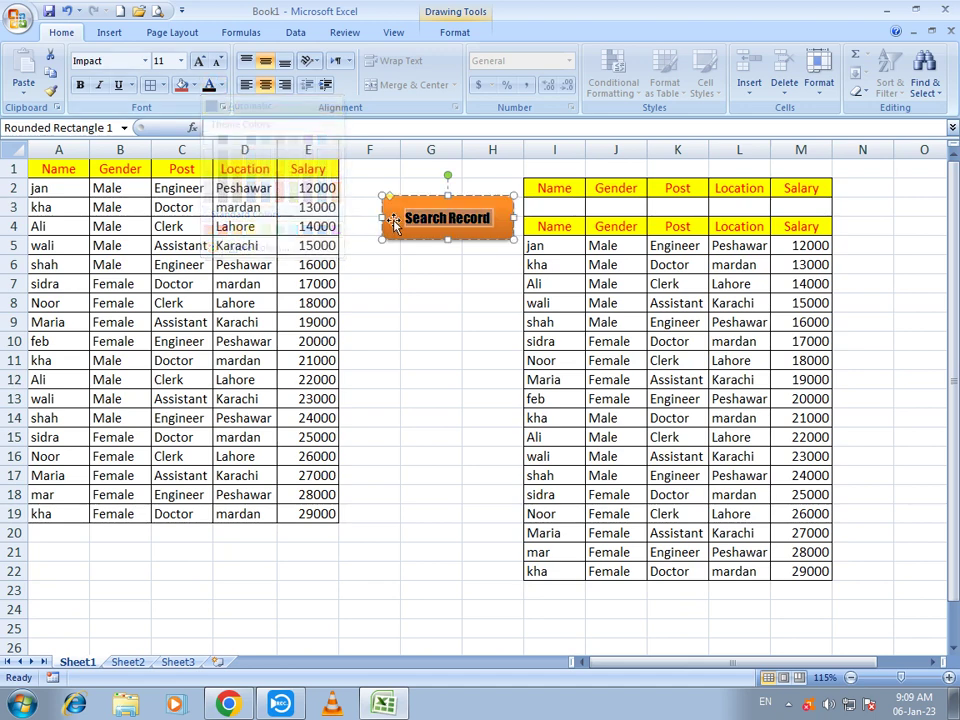
key("Escape")
key("Escape")
left_click_drag(454, 228, 432, 190)
Step: Enter the first record's name as the Name criterion in I3 and run the recorded filter macro
left_click(565, 207)
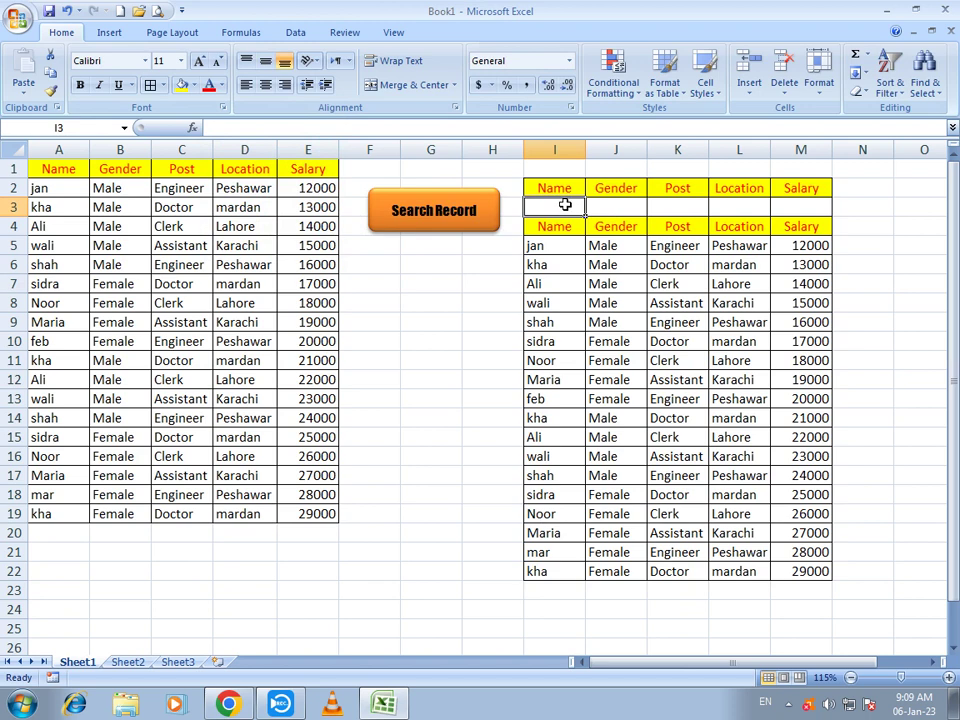
type("Jan")
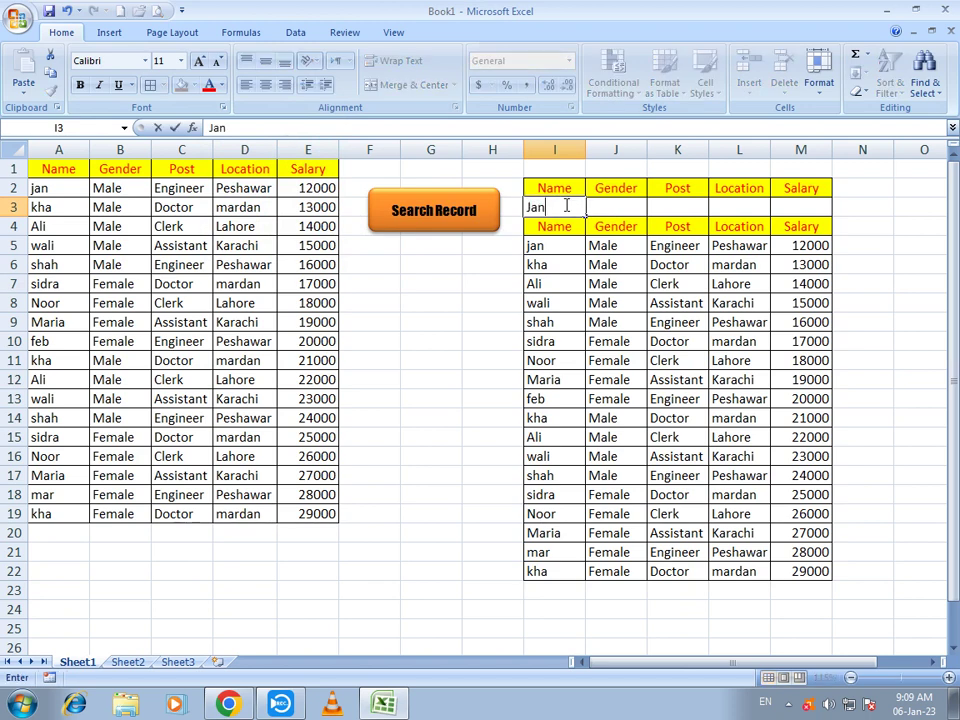
key("Return")
left_click(563, 205)
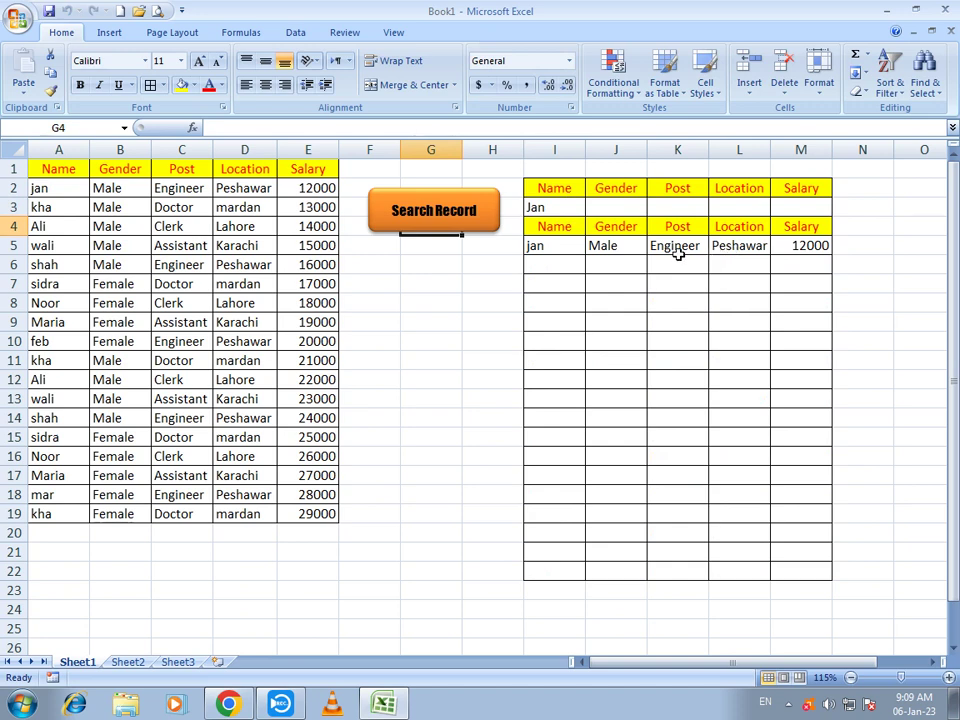
Step: Clear the Name criterion in I3, enter Female as the Gender criterion in J3 and run the filter macro
key("Escape")
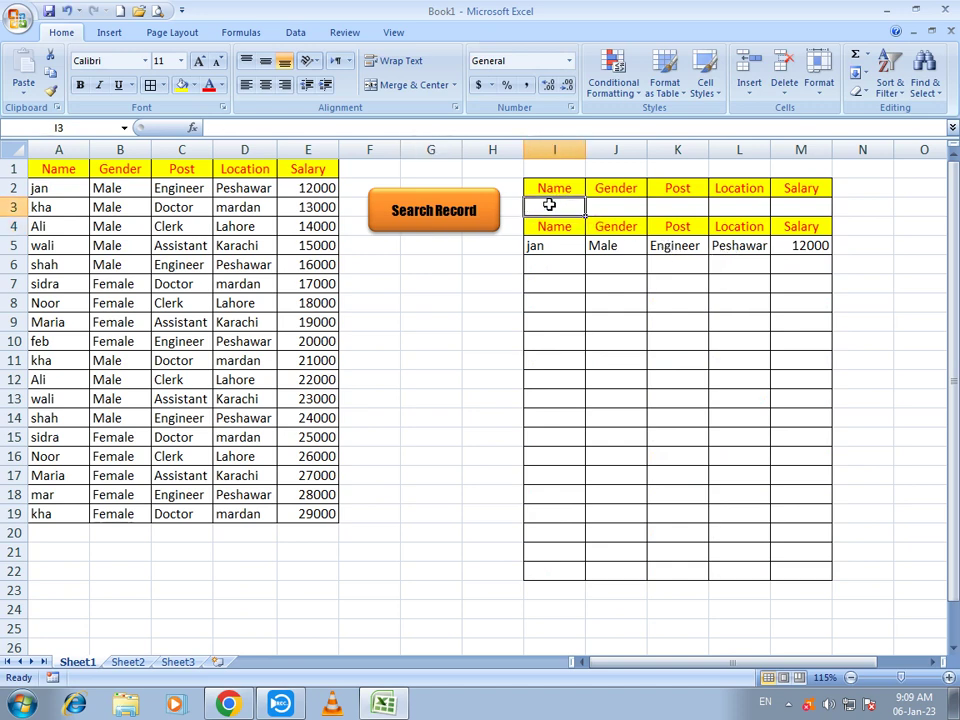
left_click(618, 208)
type("Female")
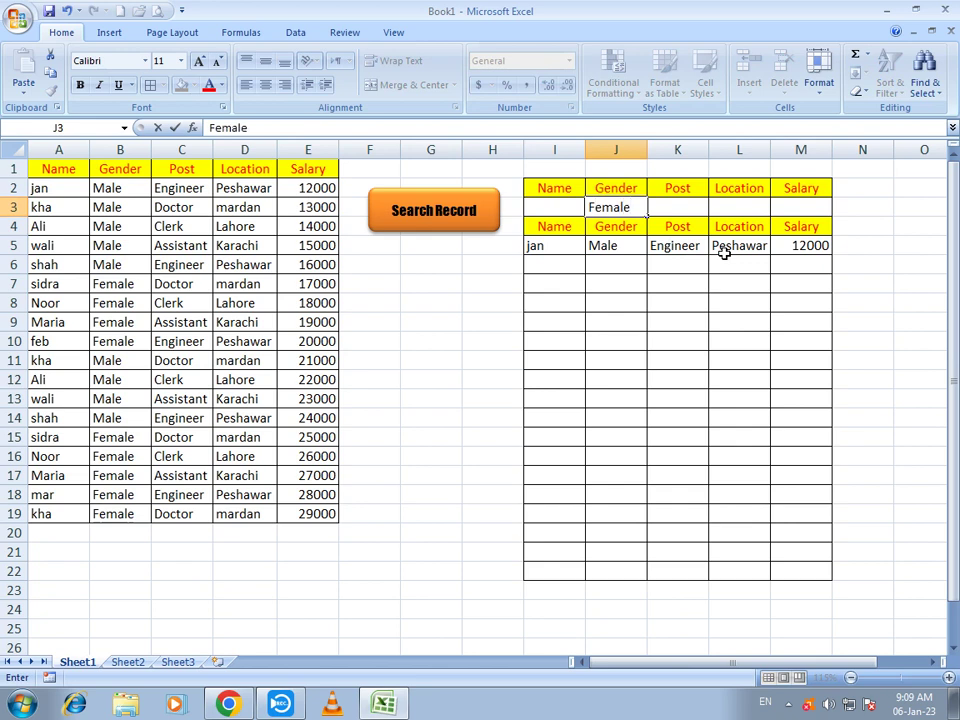
key("Return")
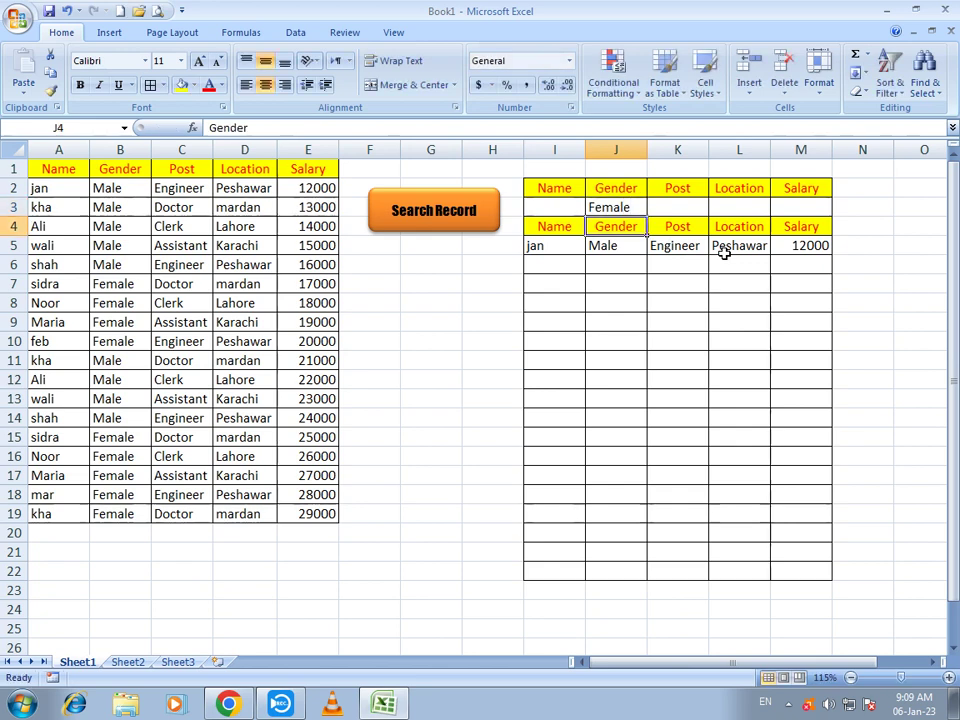
key("Up")
key("ctrl+shift+s")
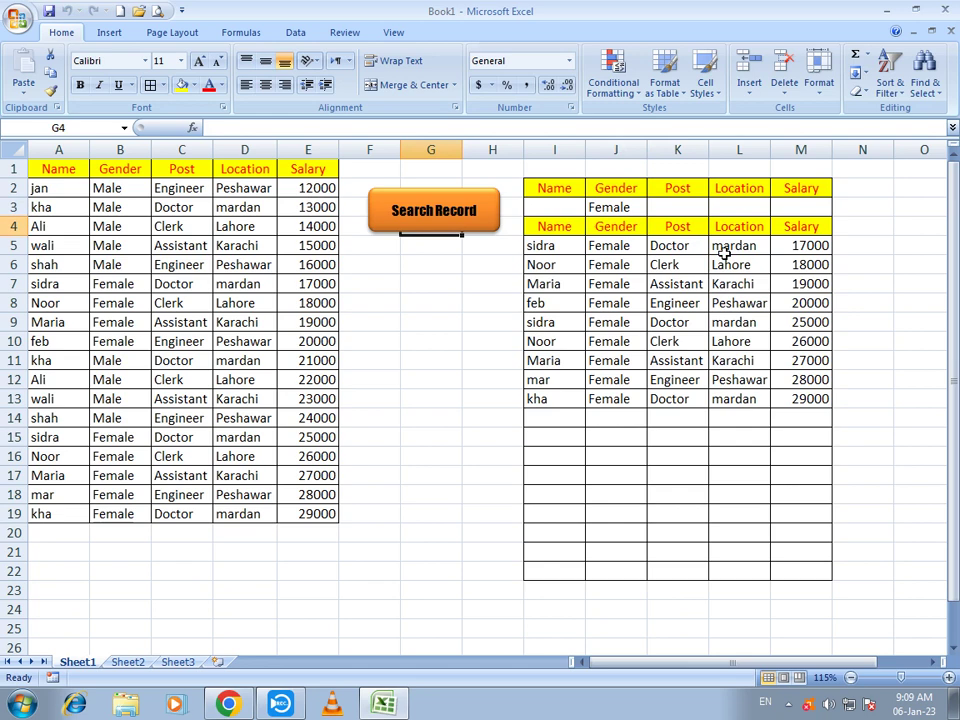
Step: Enter Engineer as the Post criterion in K3
left_click(671, 209)
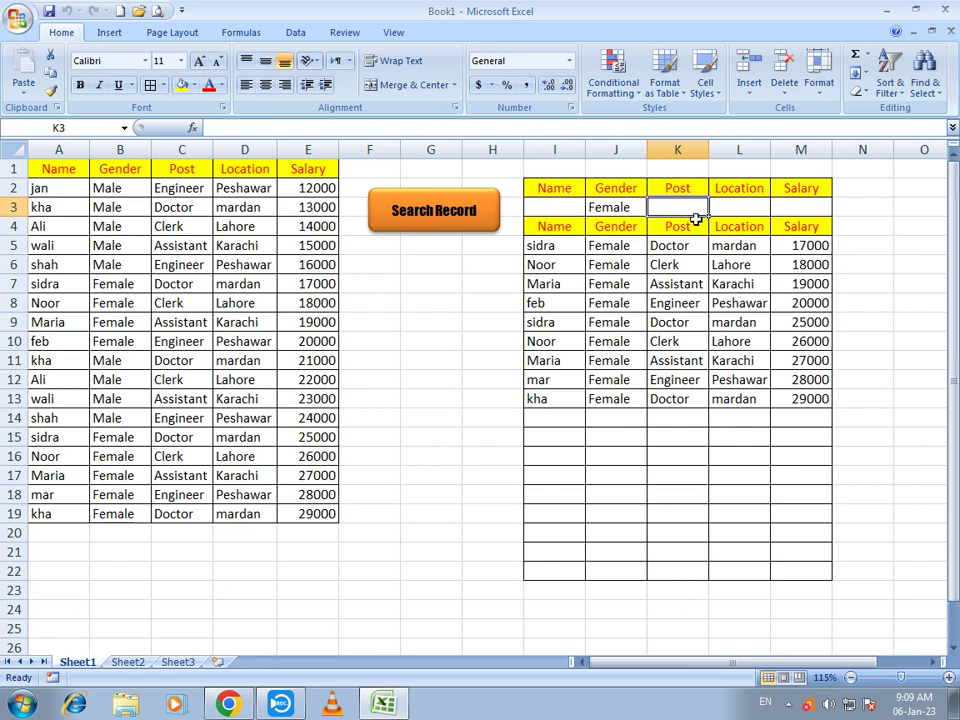
type("Enginee")
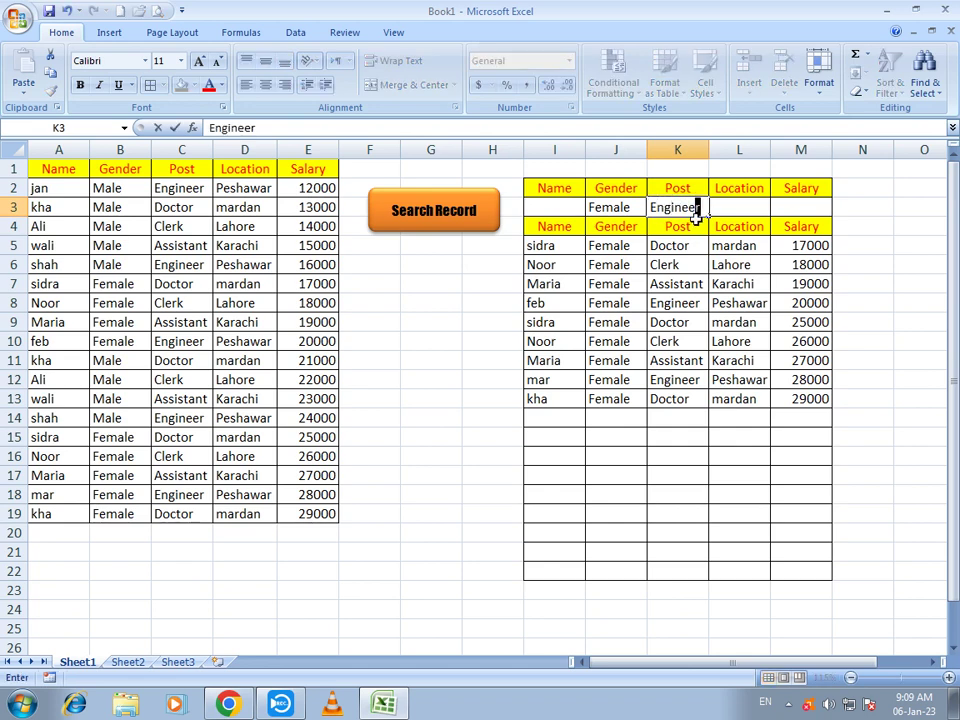
key("Return")
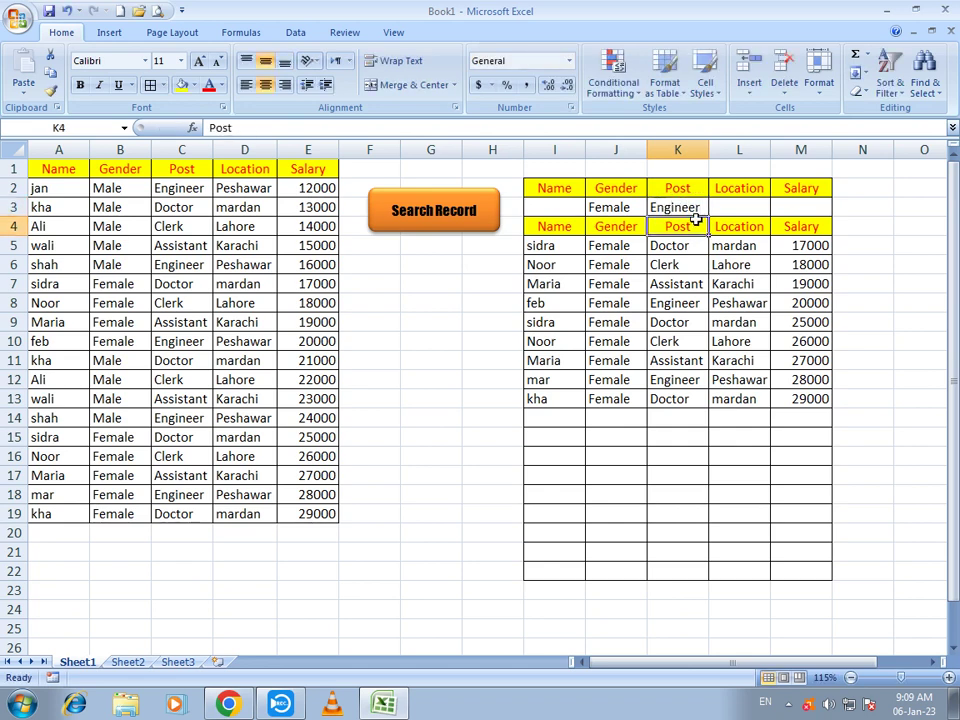
Step: Assign the macro Ali to the Search Record shape and run it from the shape
left_click(422, 226, "ctrl")
left_click(471, 262)
right_click(441, 202)
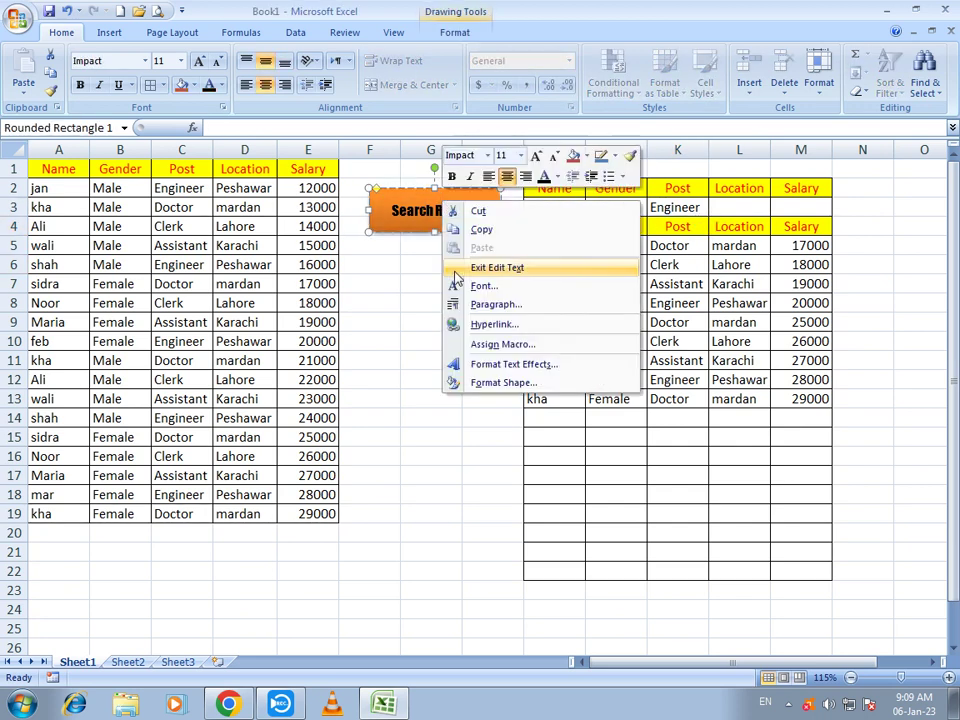
left_click(497, 345)
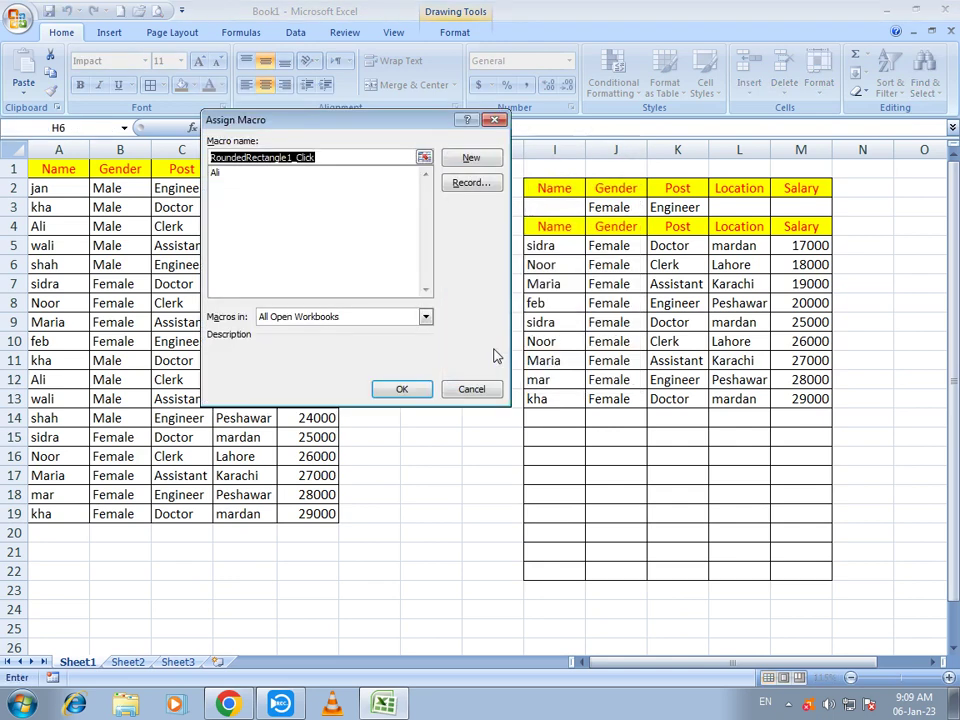
left_click(220, 175)
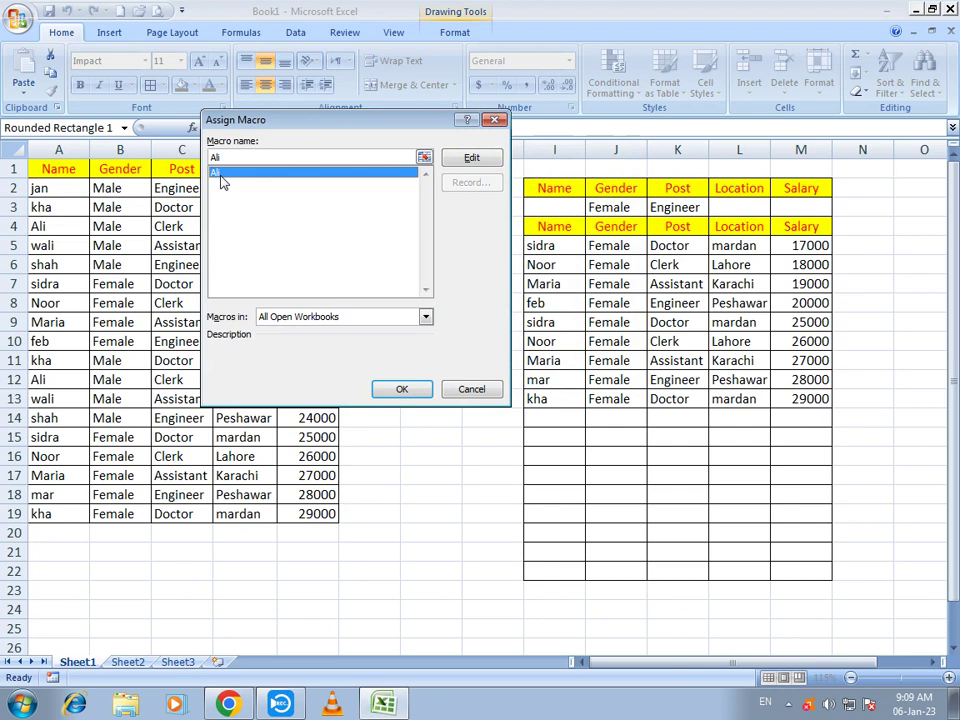
left_click(414, 392)
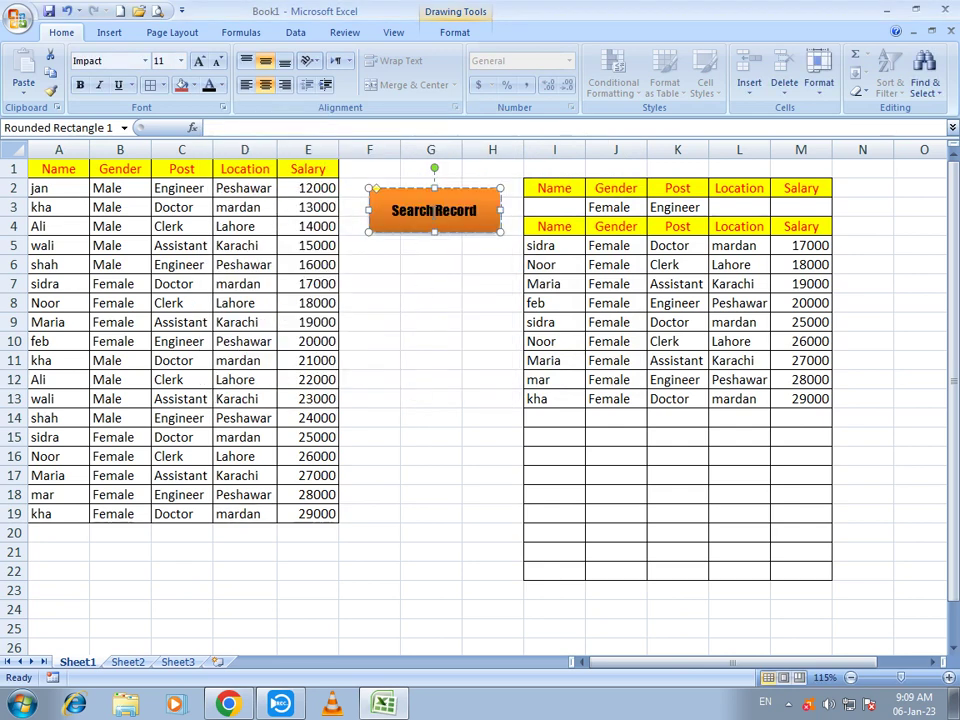
left_click(431, 302)
left_click(438, 220)
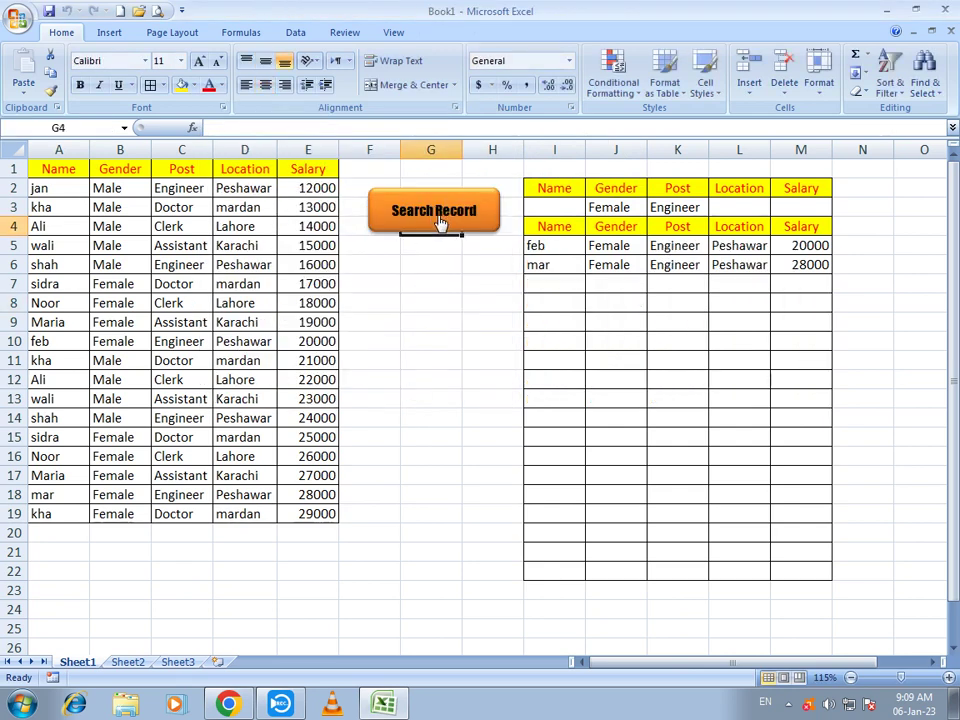
Step: Change the criteria to Male in J3 and Doctor in K3, and run the search from the Search Record shape
left_click(680, 208)
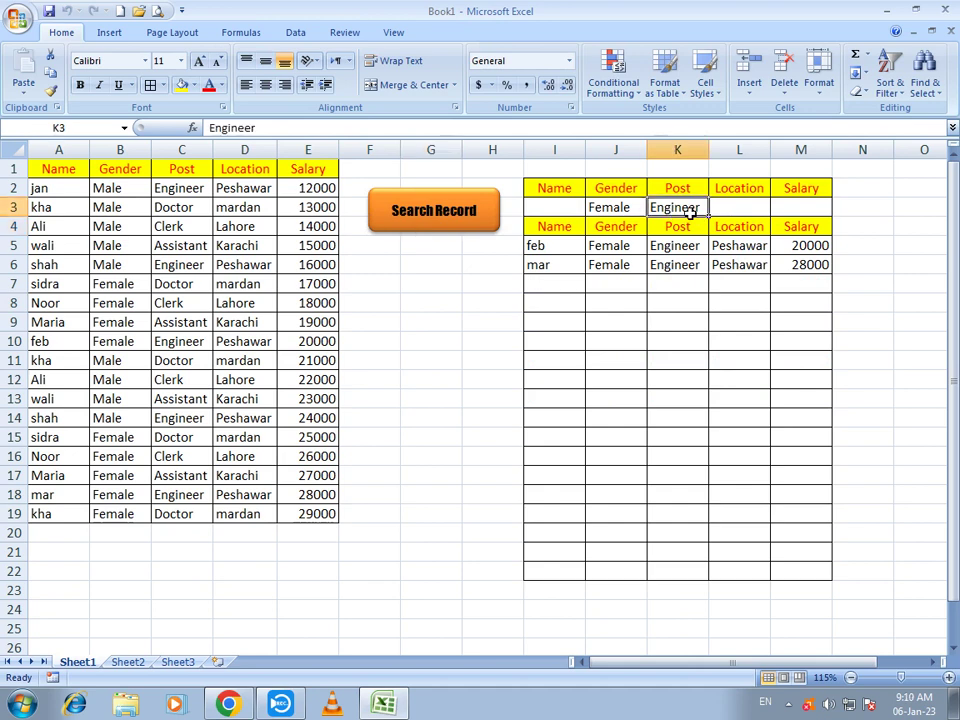
left_click(623, 208)
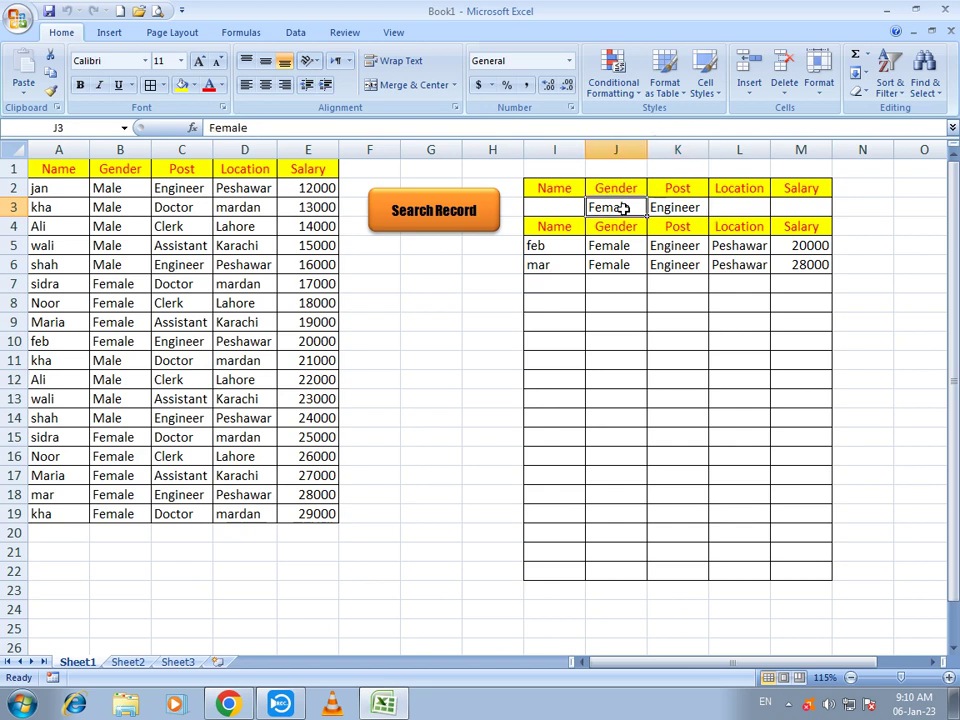
type("Mel")
key("BackSpace")
key("BackSpace")
type("ale")
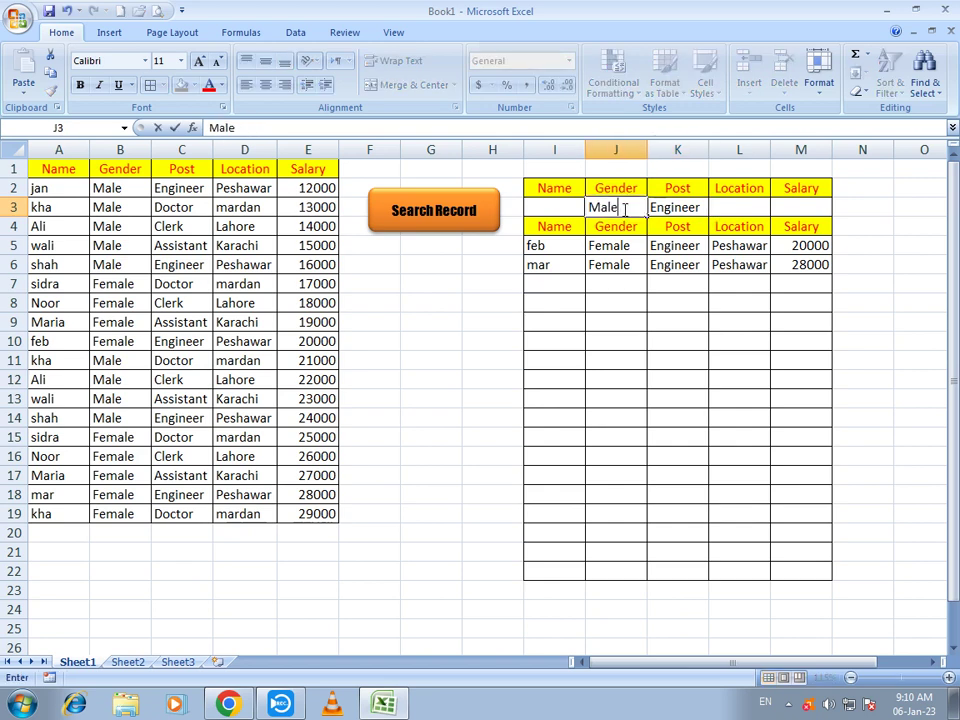
key("Tab")
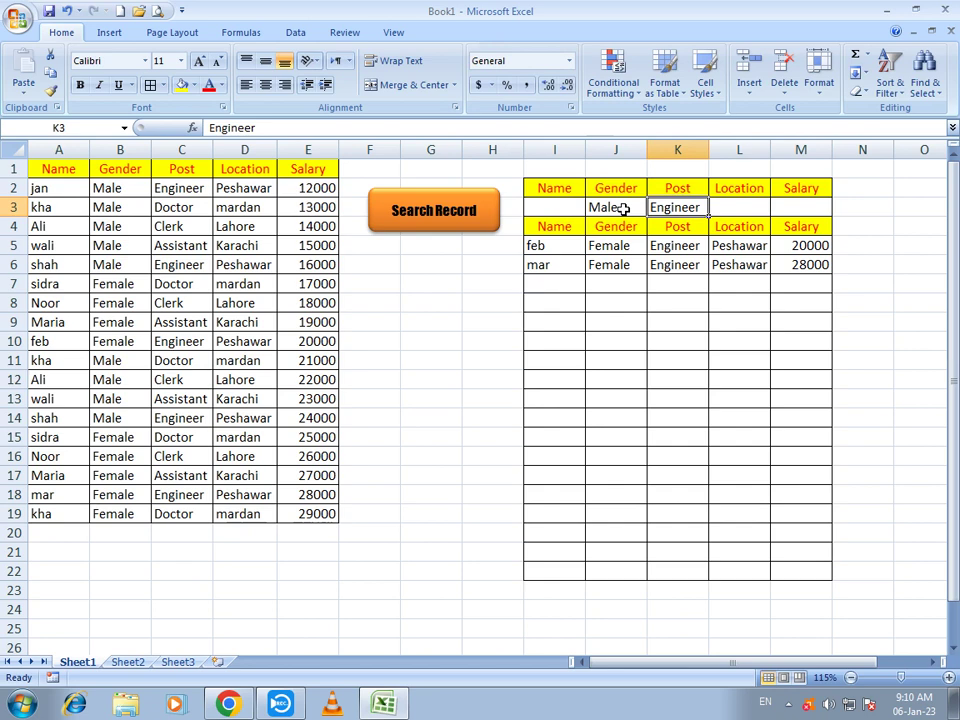
type("Doctor")
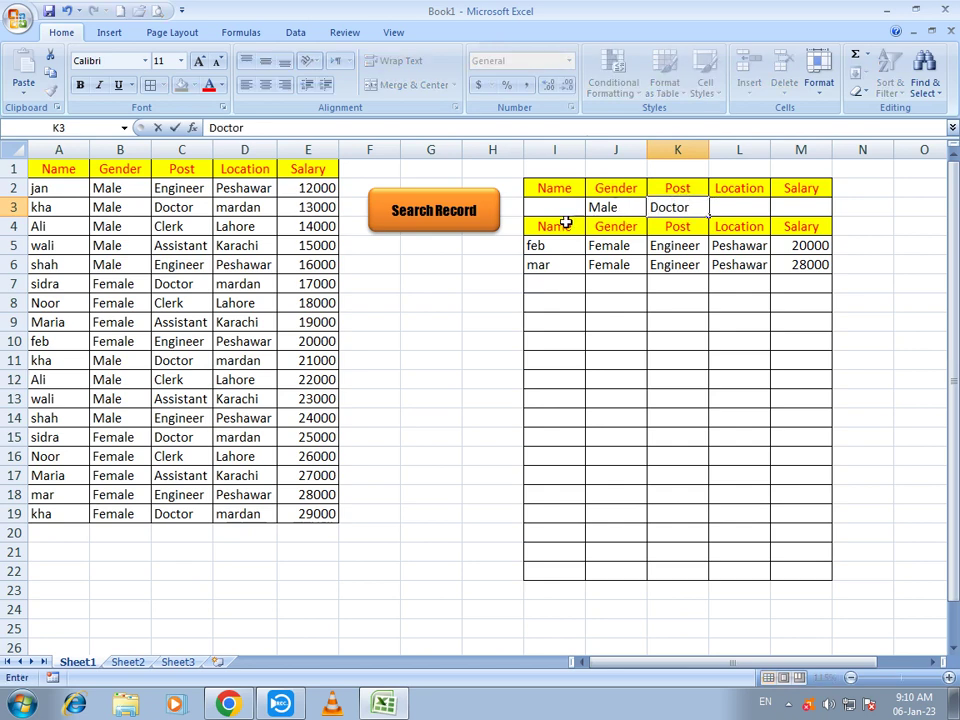
left_click(434, 211)
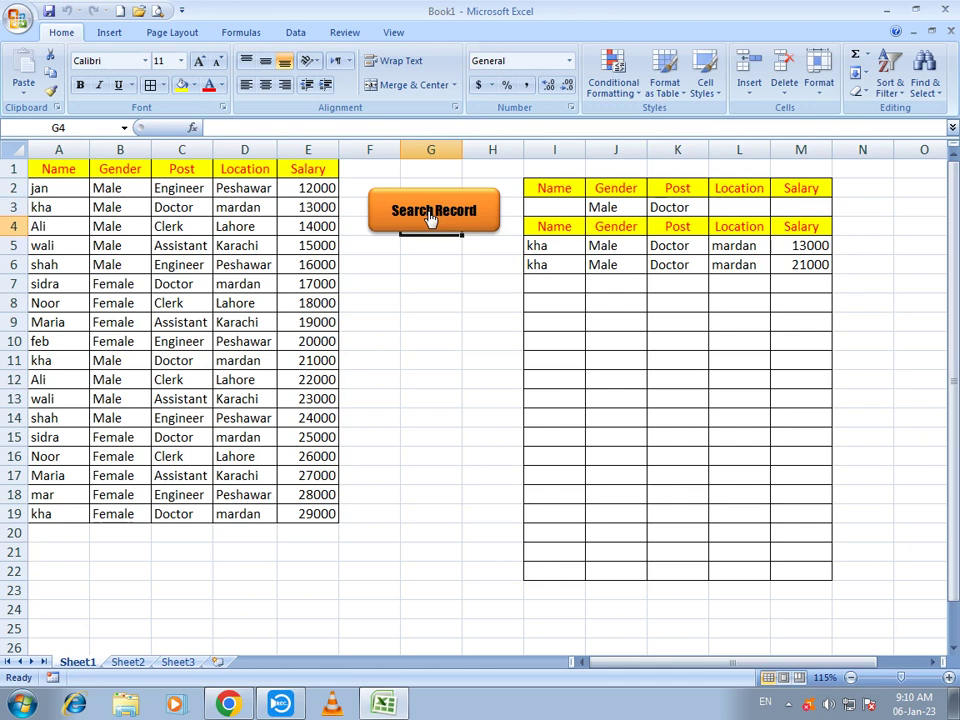
Step: Clear the Gender and Post criteria in J3 and K3, enter Mardan as the Location criterion in L3, and run the Search Record shape
left_click(733, 206)
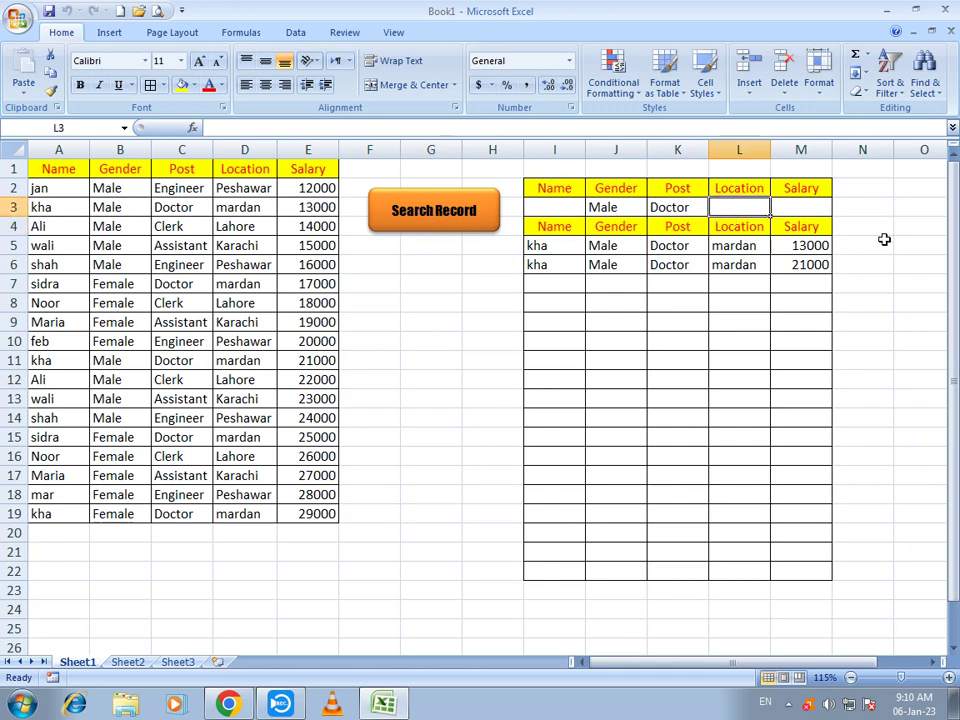
left_click(671, 208)
key("Delete")
key("Left")
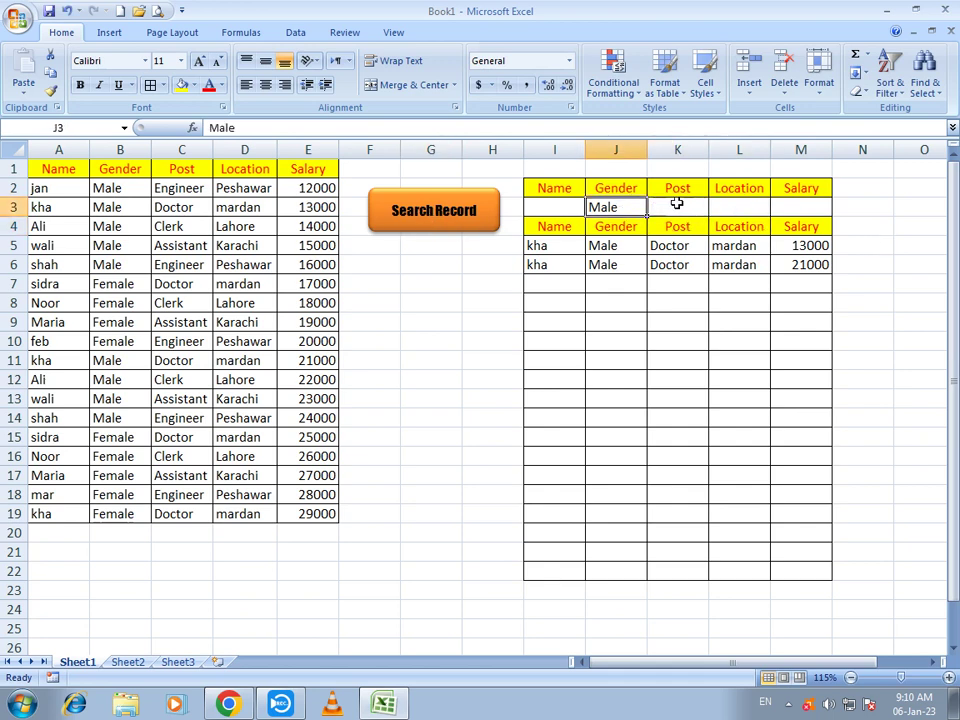
key("Delete")
left_click(735, 206)
type("Mardan")
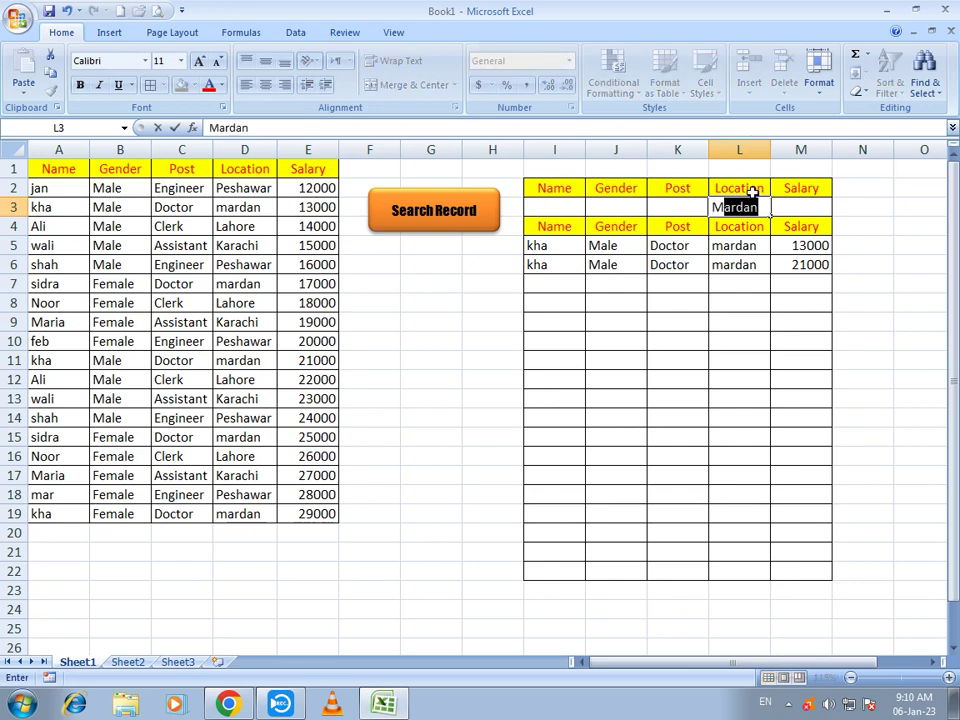
left_click(447, 221)
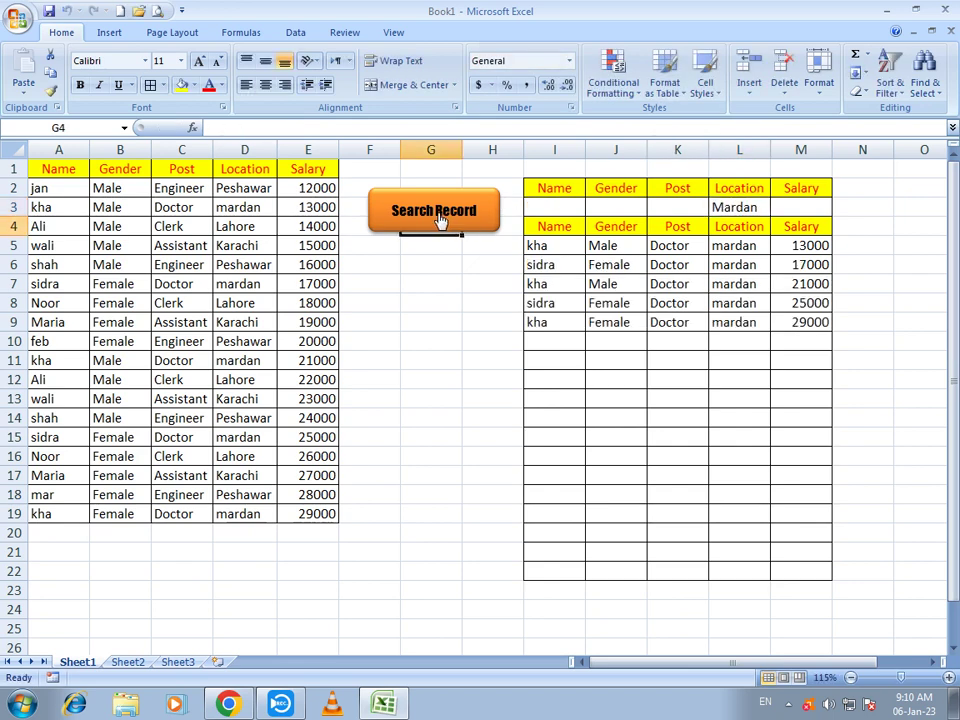
Step: Replace the Location criterion in L3 with Peshawar and run the search from the Search Record shape
left_click(731, 206)
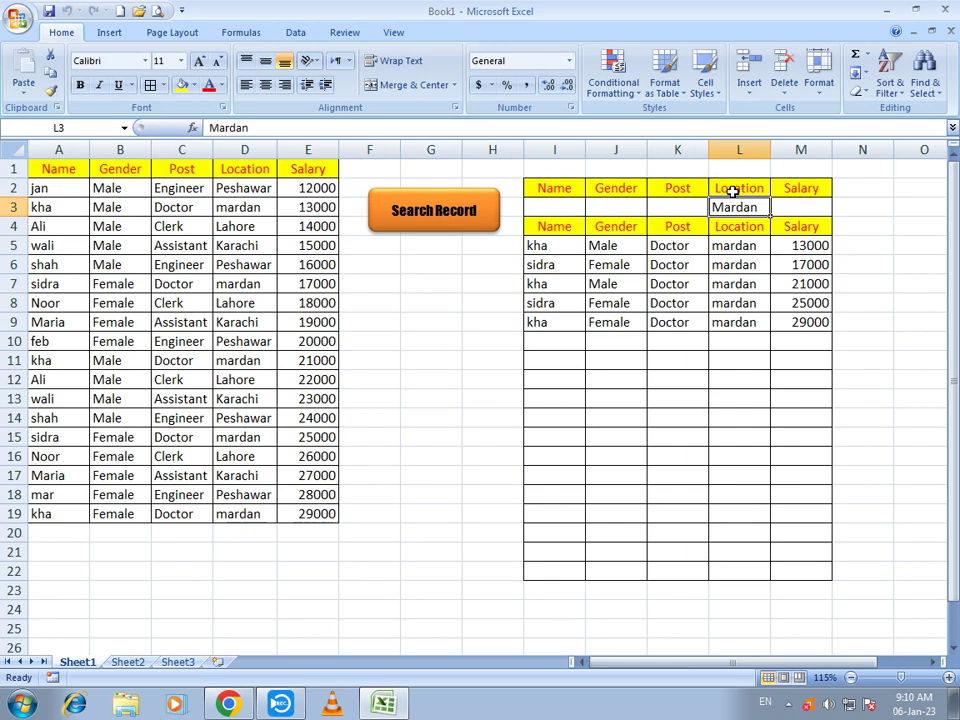
key("Delete")
type("Peshawar")
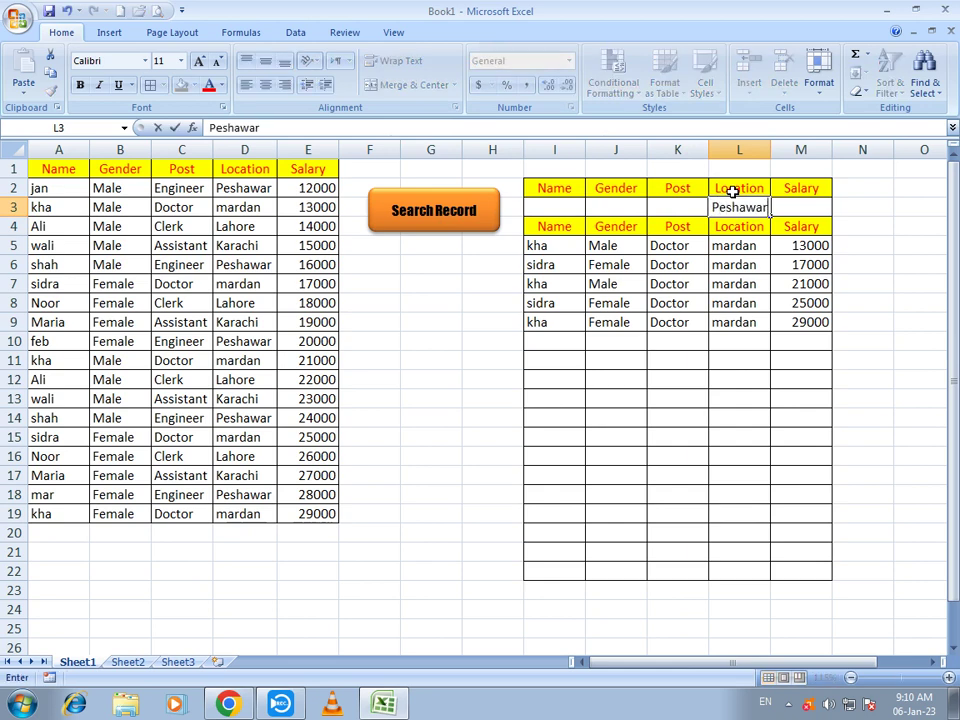
left_click(420, 220)
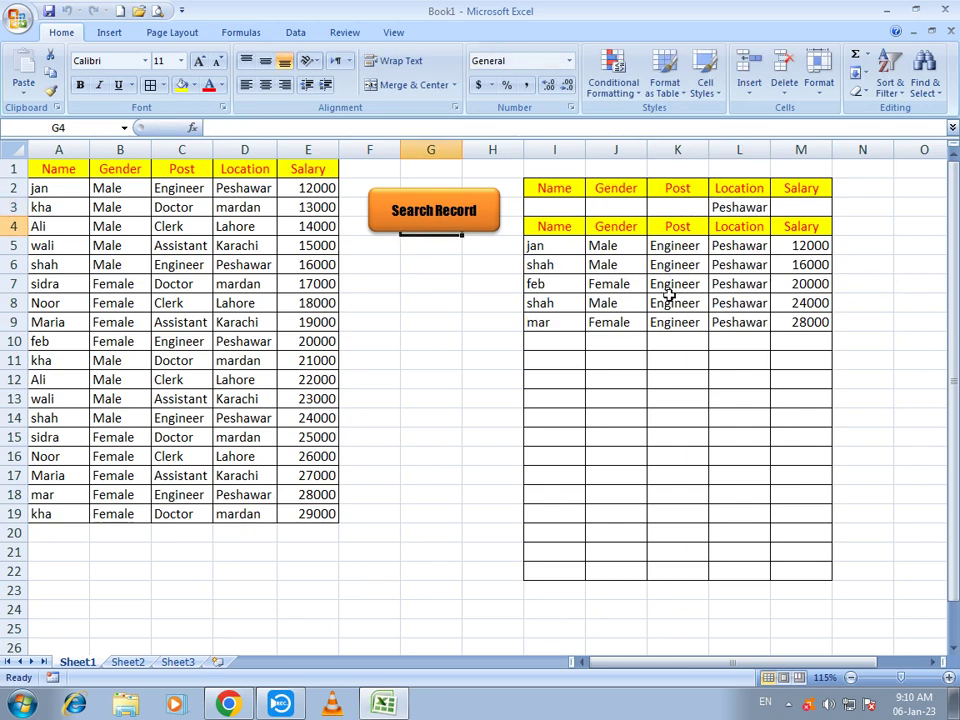
Step: Enter 27000 as the Salary criterion in M3, clear the Location criterion in L3, and run the search from the Search Record shape
left_click(797, 208)
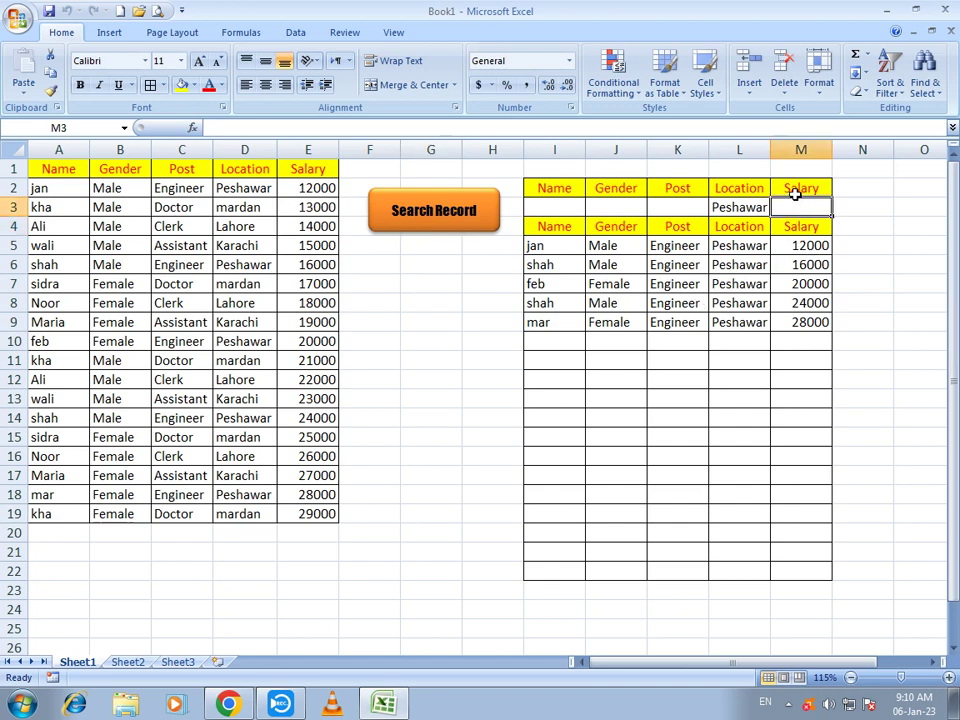
type("27000")
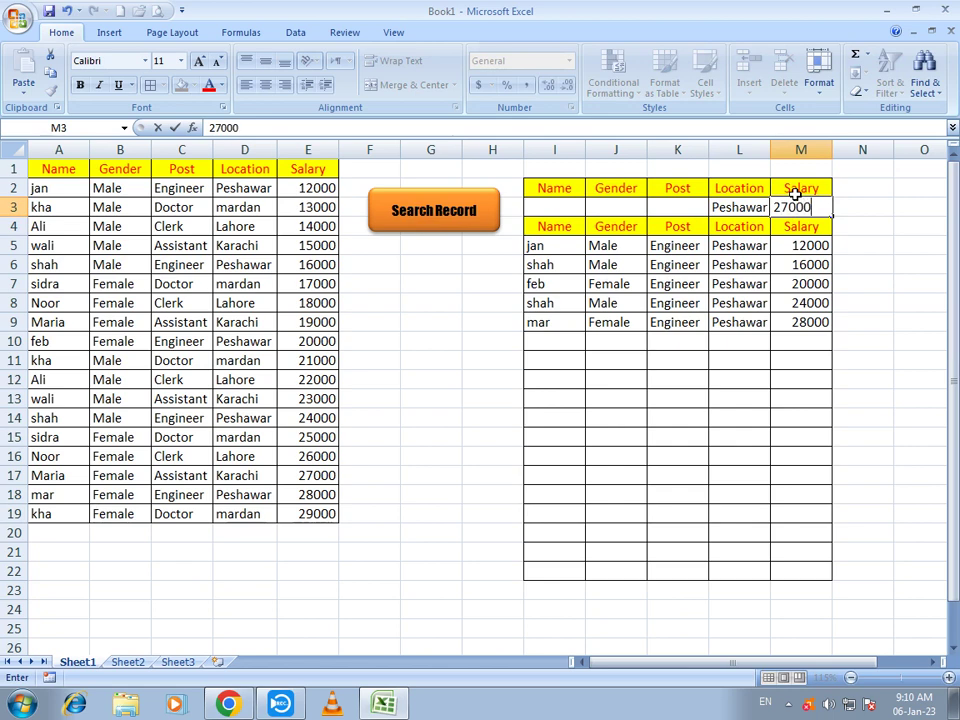
left_click(737, 206)
key("Delete")
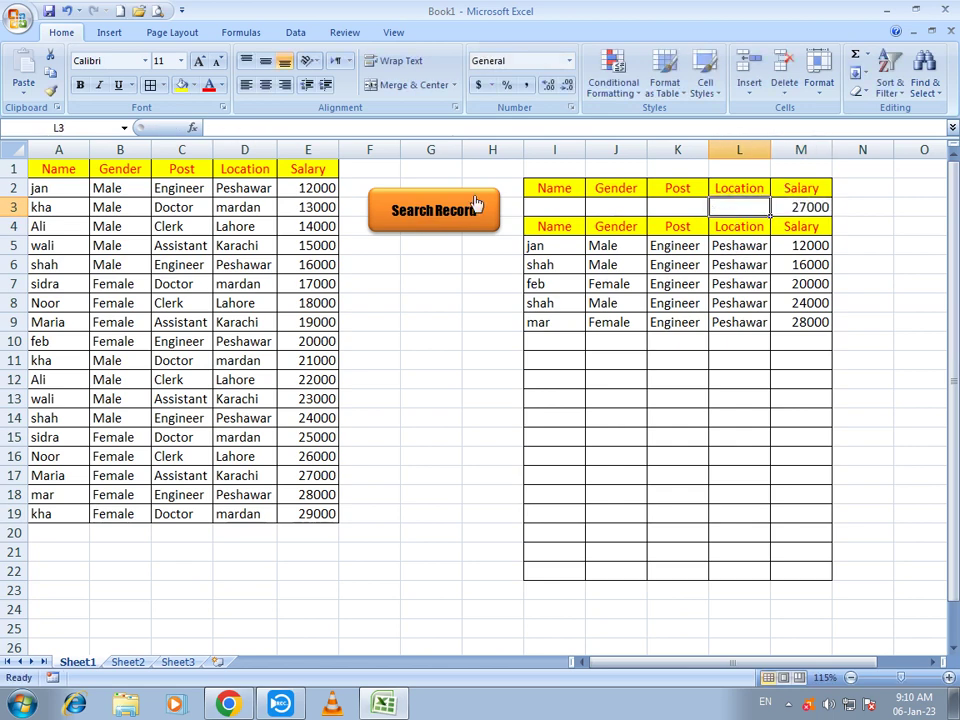
left_click(437, 216)
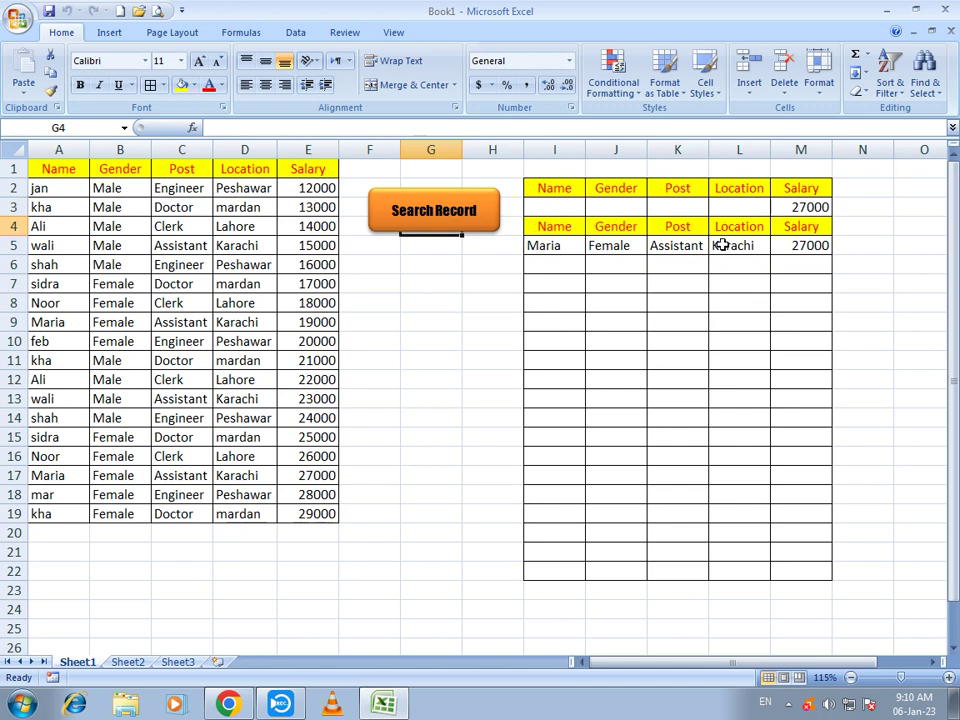
left_click(806, 248)
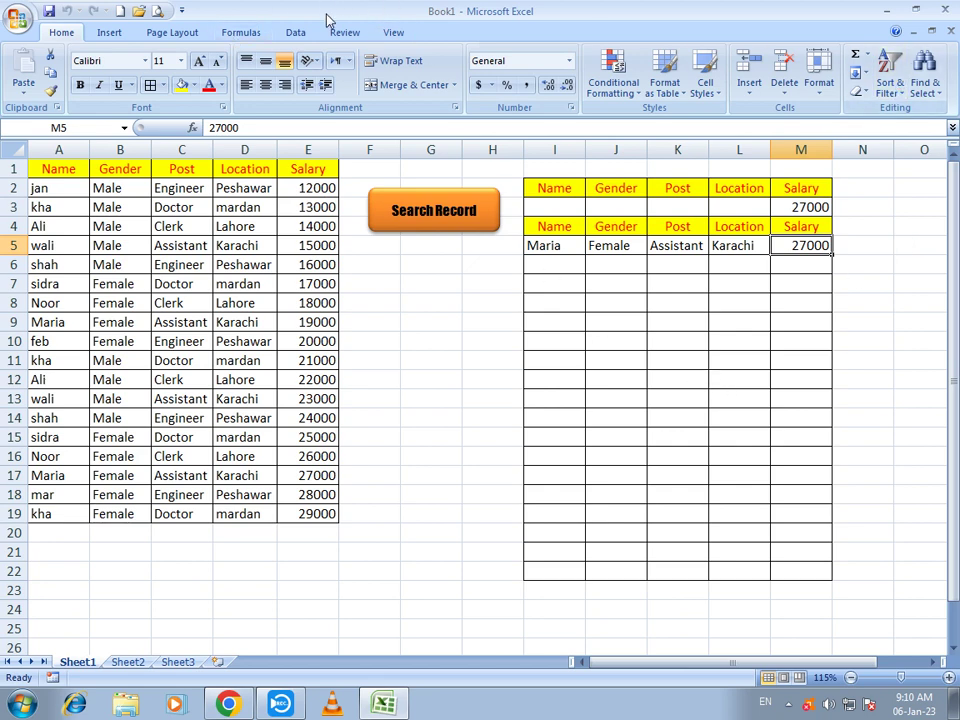
Step: Run the macro Ali from the workbook's macro list
left_click(392, 33)
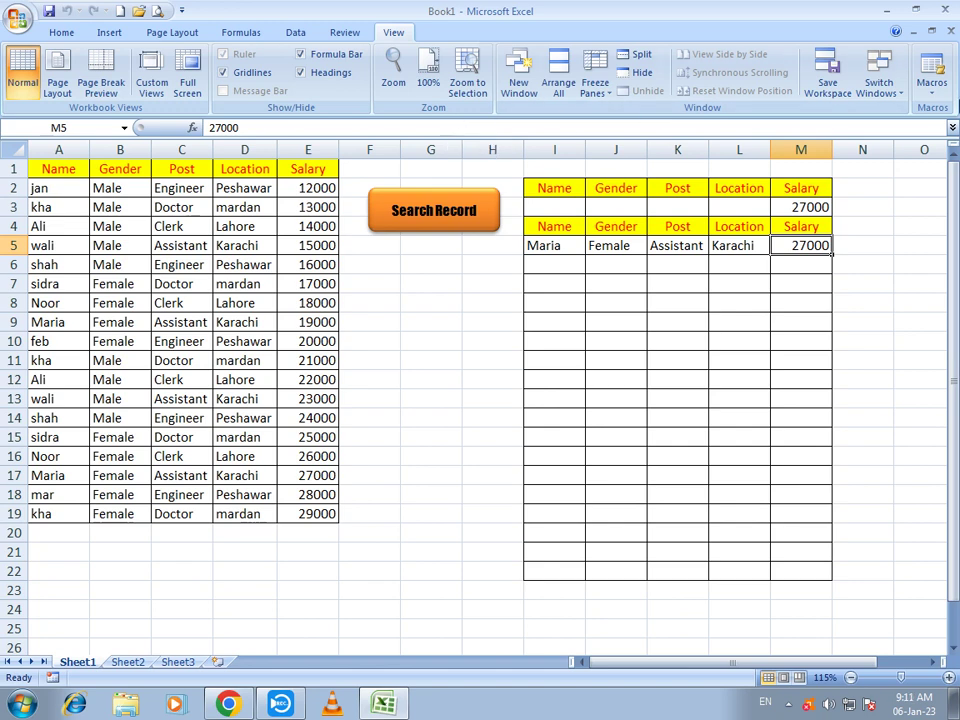
left_click(932, 86)
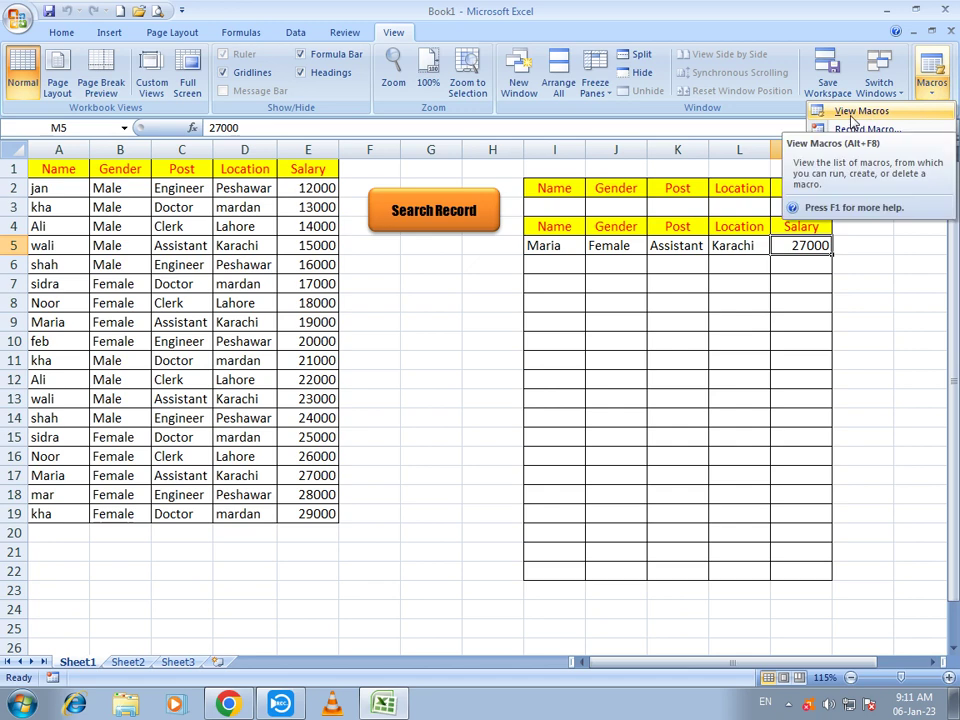
left_click(860, 111)
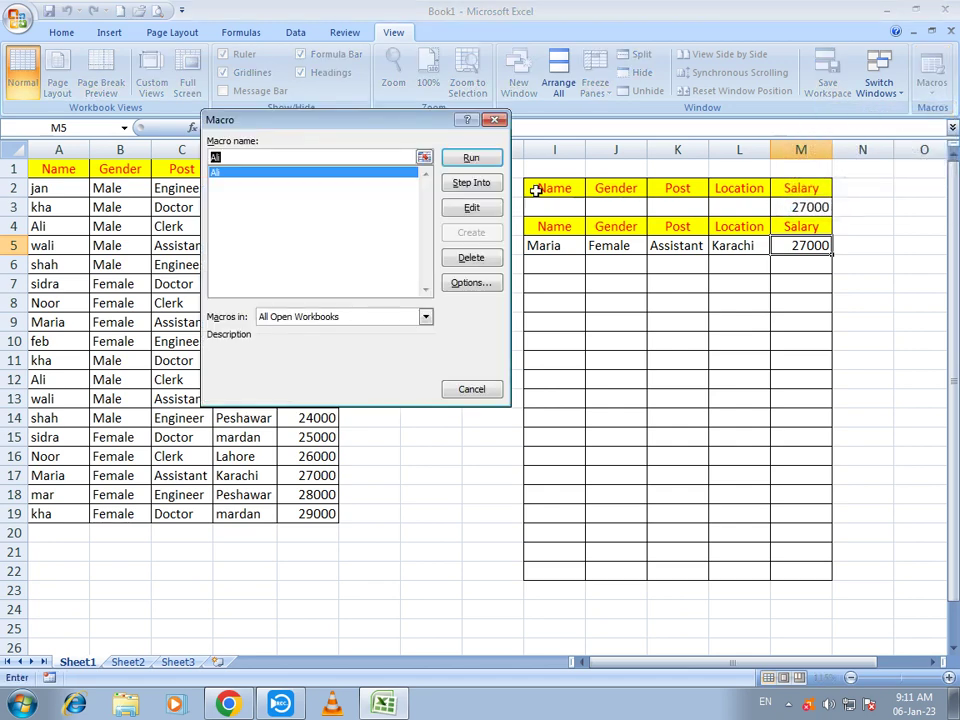
left_click(471, 160)
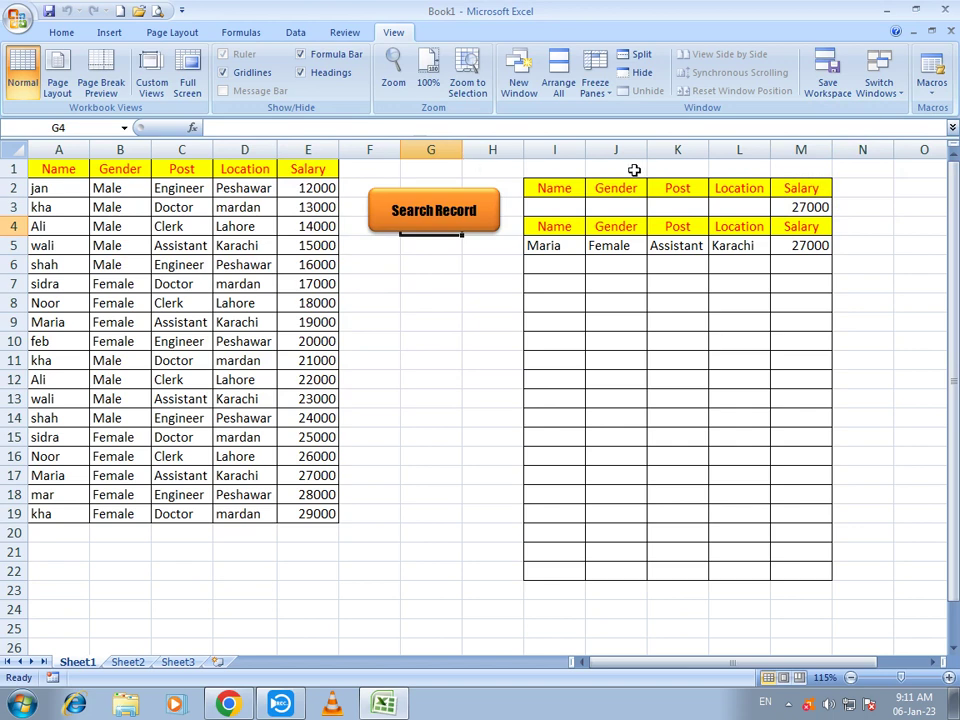
Step: View the list of available macros again and close it without running one
left_click(932, 86)
left_click(838, 112)
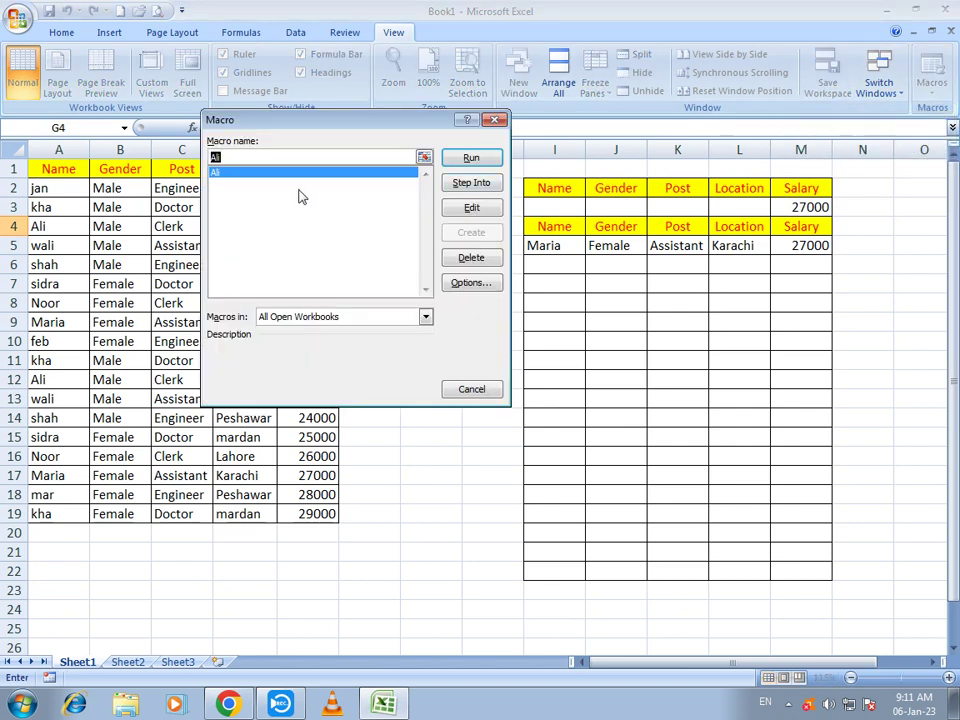
left_click(471, 388)
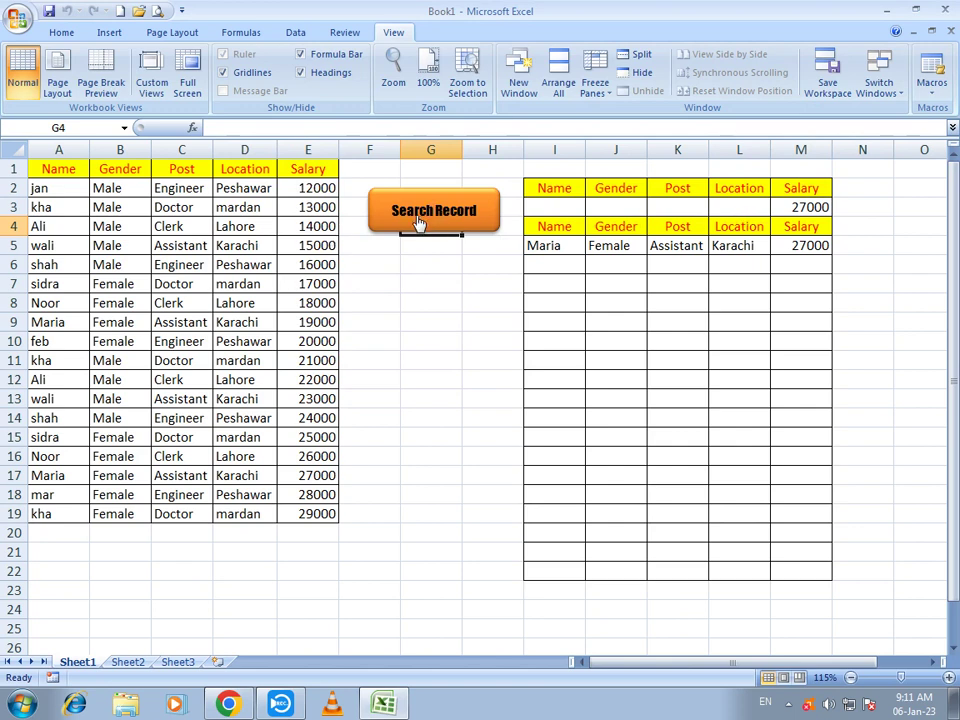
left_click(931, 85)
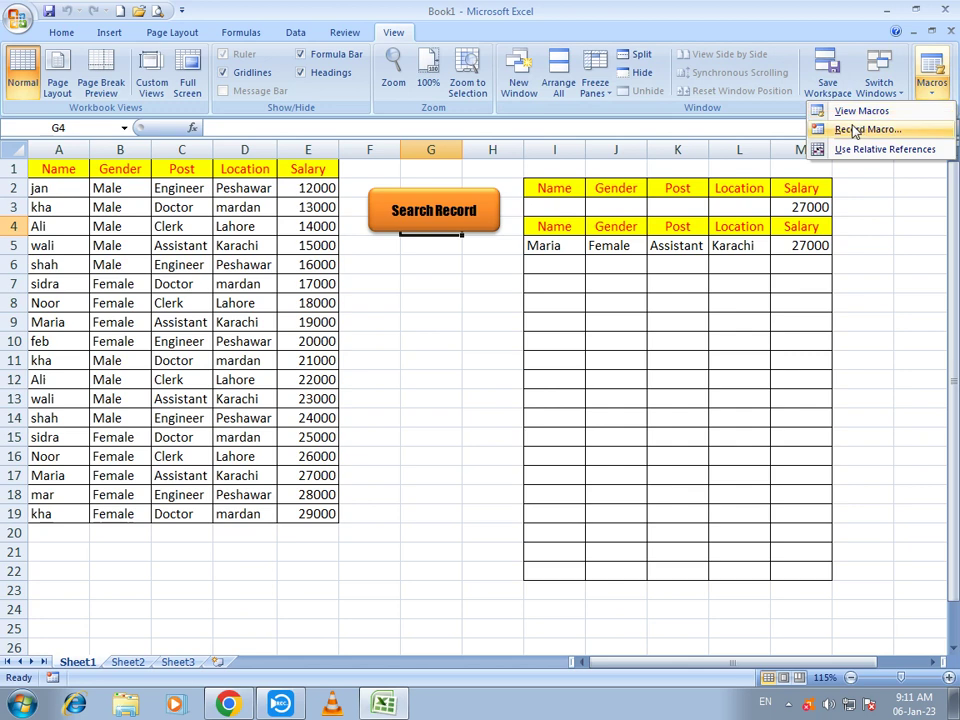
left_click(462, 403)
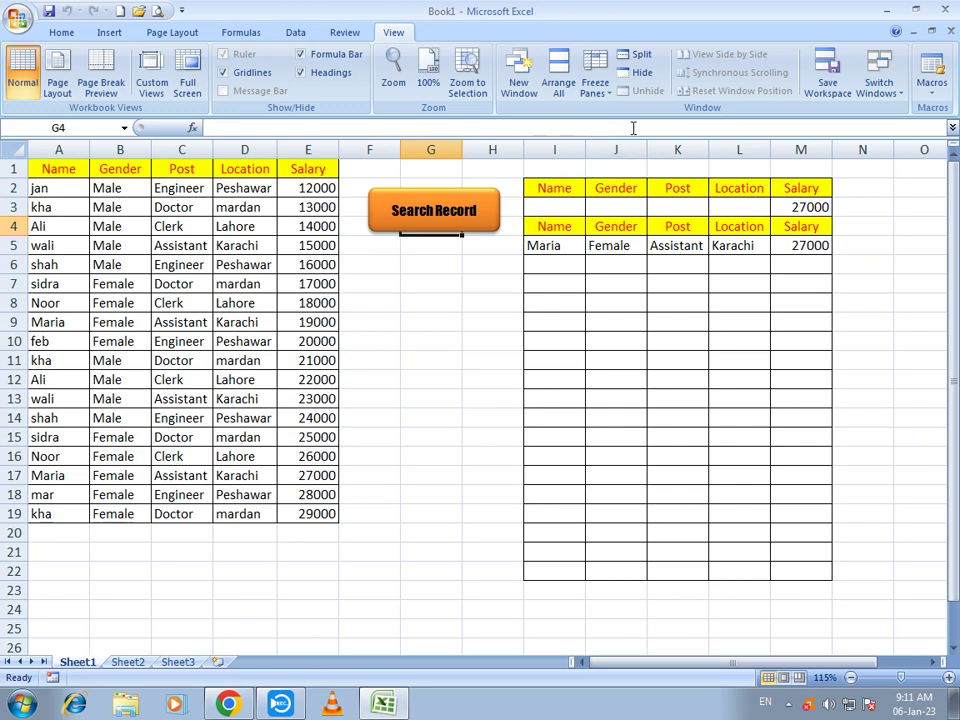
left_click(490, 302)
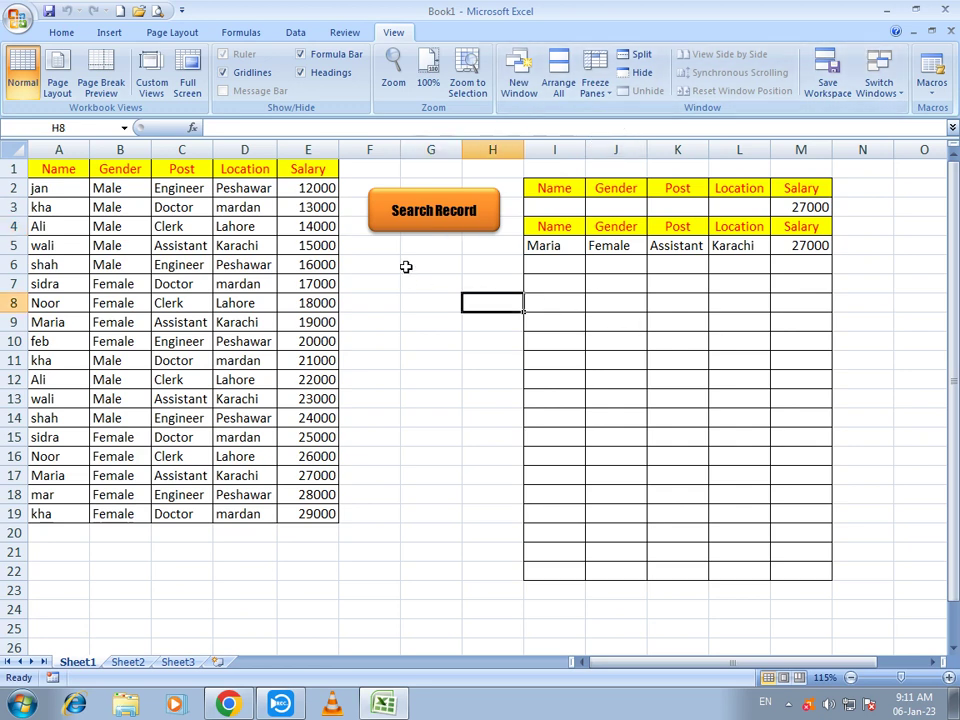
left_click(405, 266)
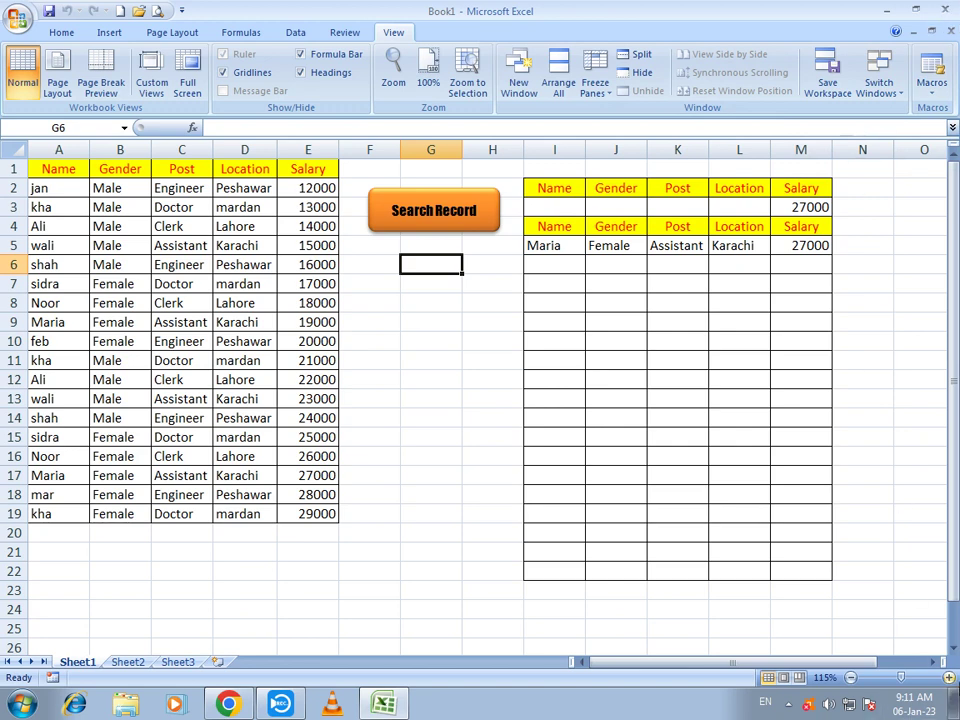
Step: Close Book1.xlsx and exit the program without saving the changes
left_click(955, 8)
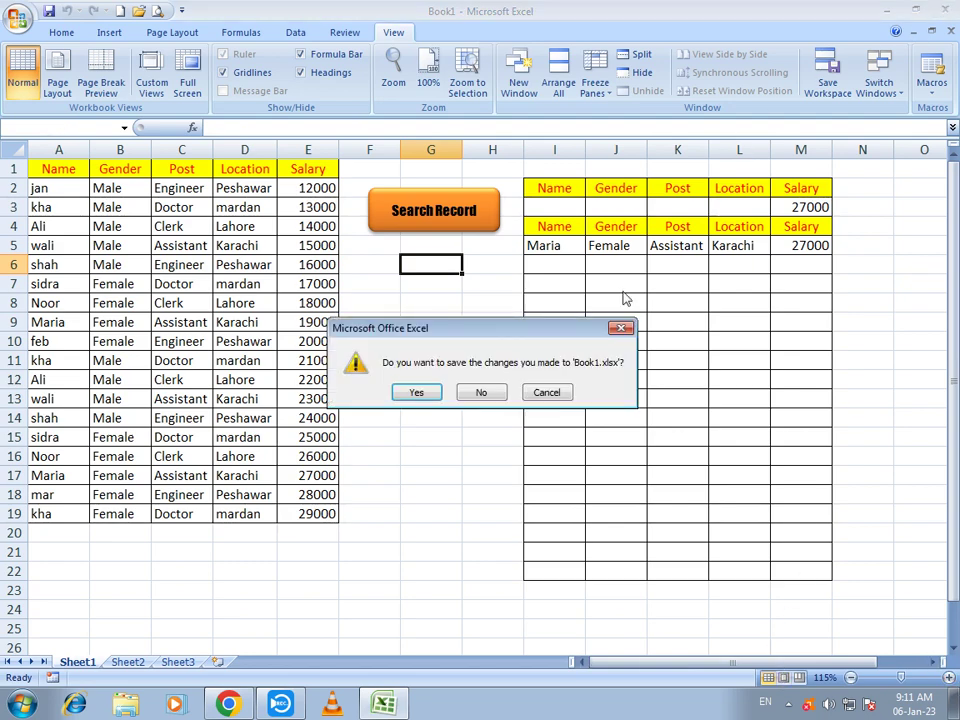
left_click(479, 393)
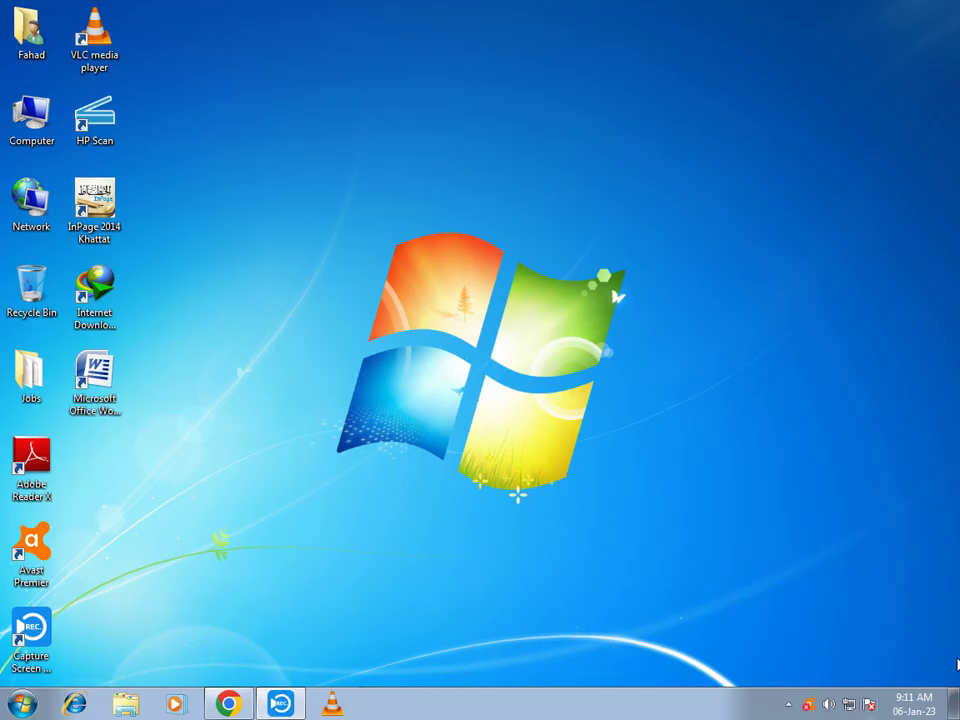
left_click(282, 705)
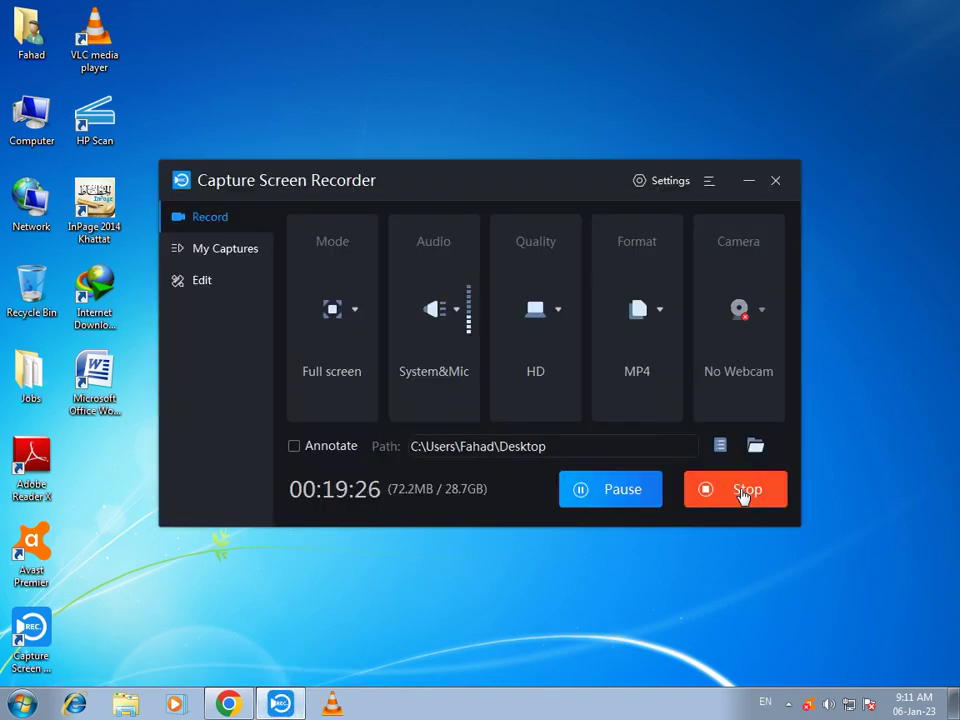